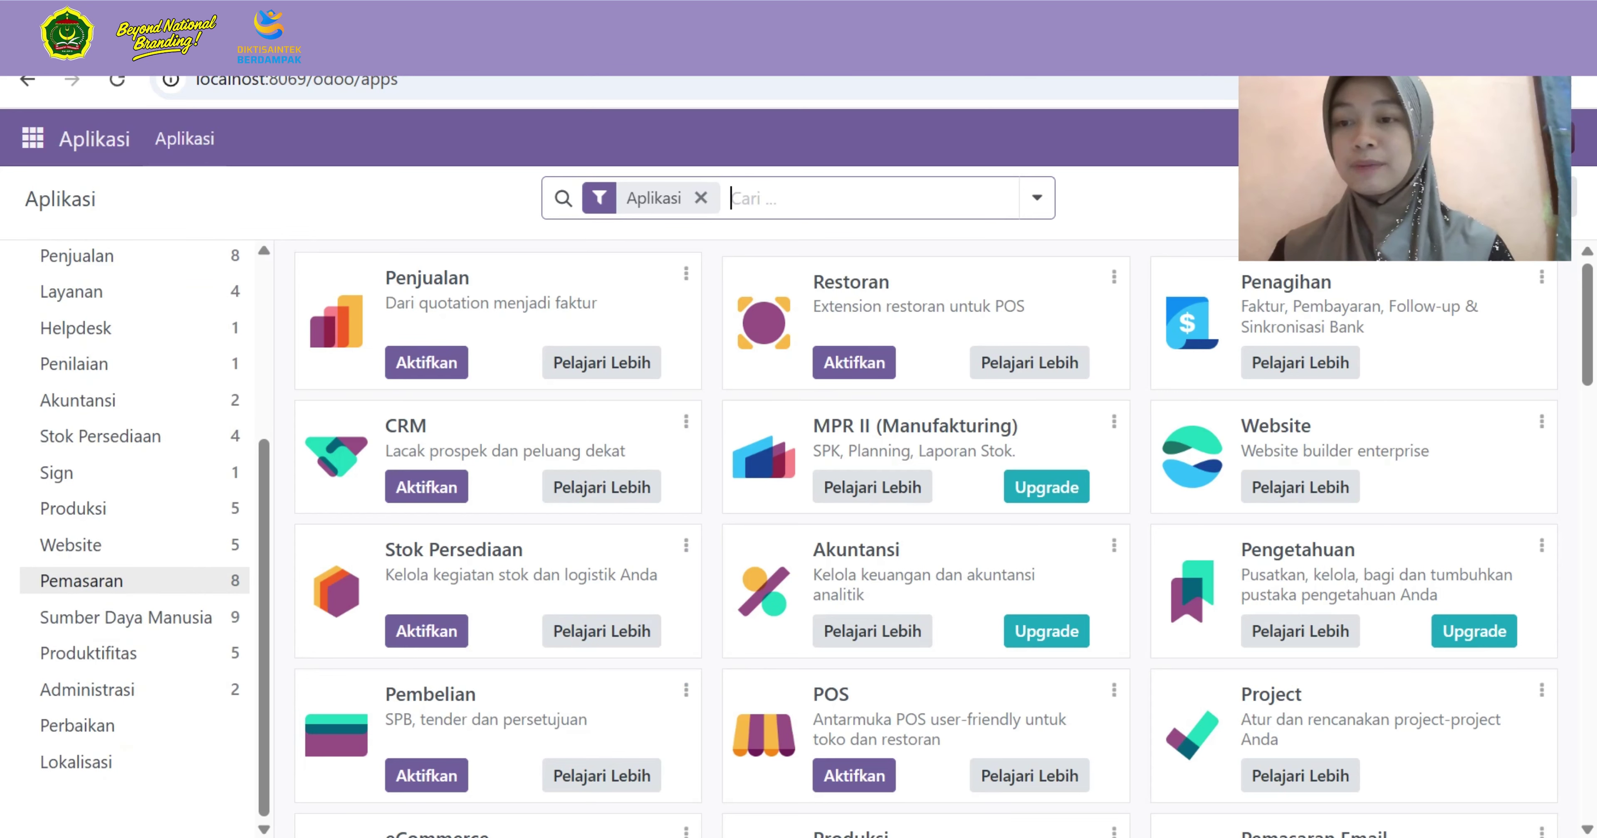
Filter the Apps list to the Pemasaran category and bring up the main apps menu
left_click(121, 581)
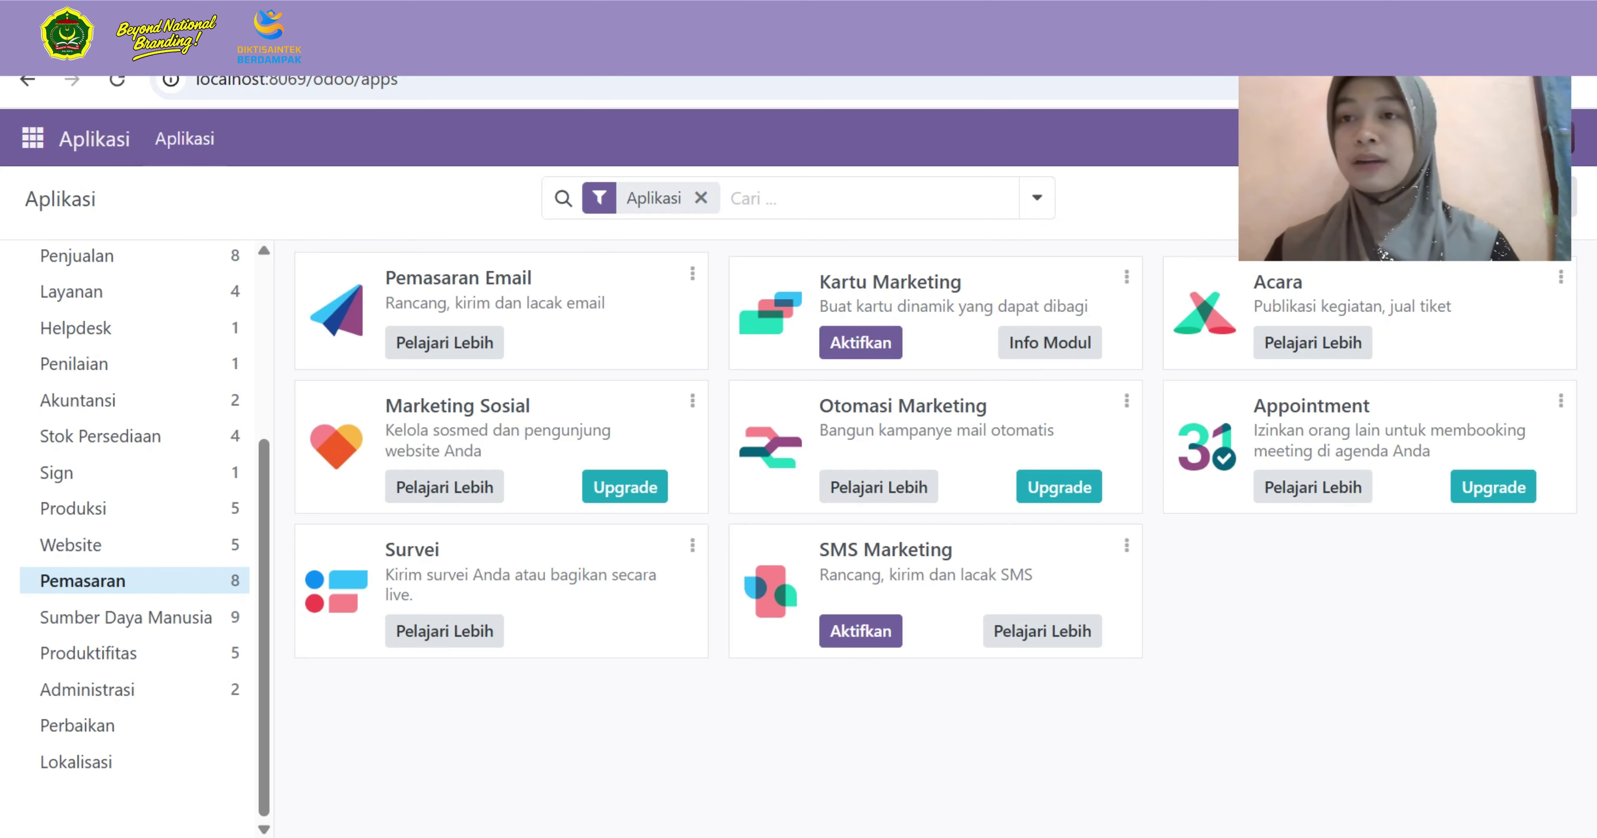
left_click(33, 137)
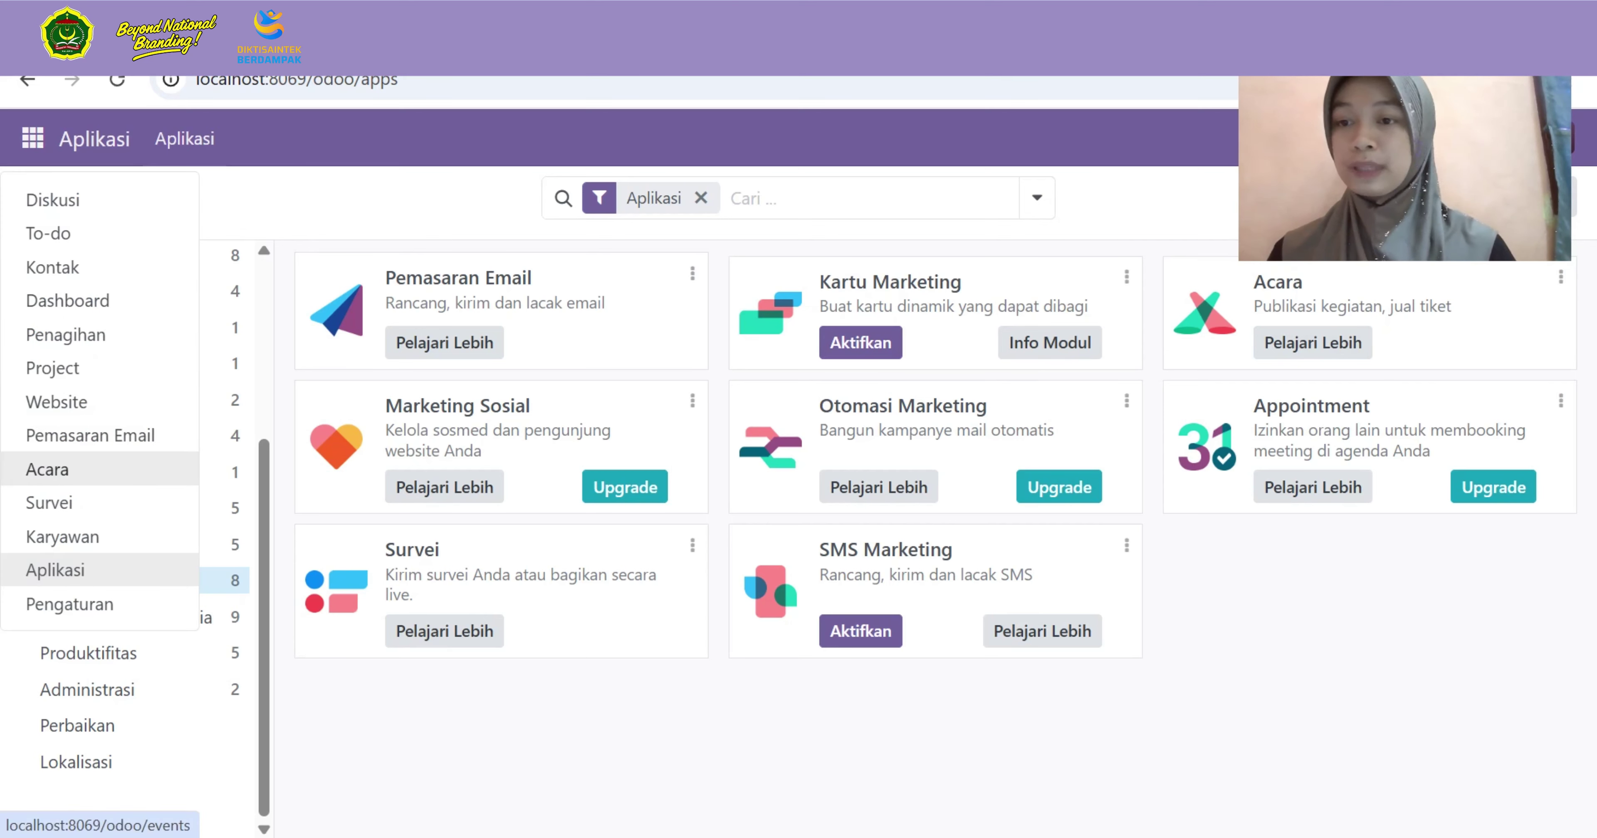
Open Acara and scroll the events kanban across stages Baru through Dibatalkan and back
left_click(50, 470)
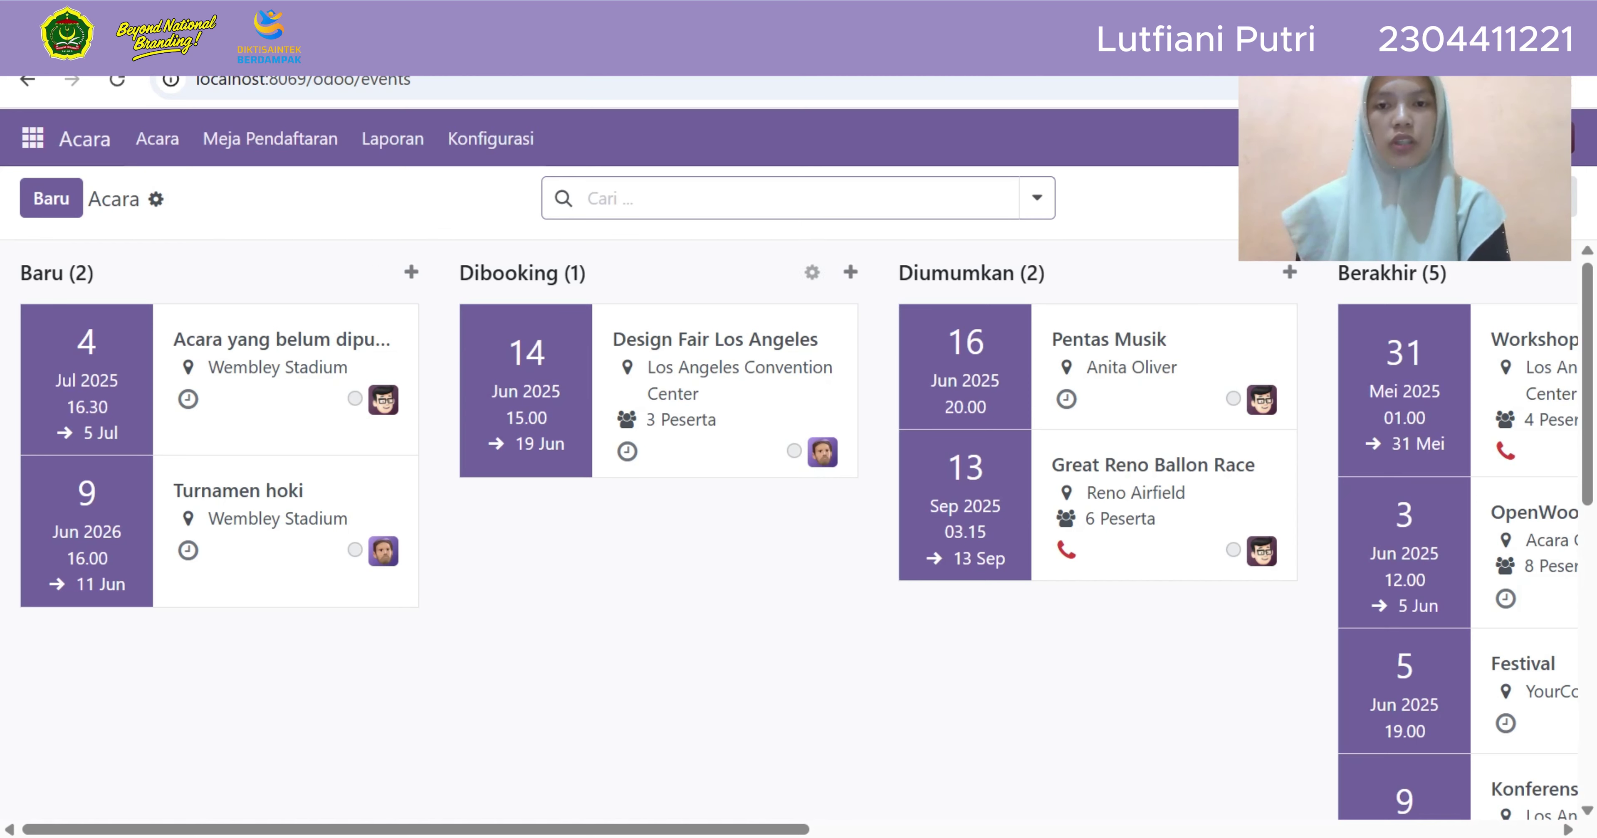
scroll(173, 273, "right", 3)
scroll(789, 539, "right", 1)
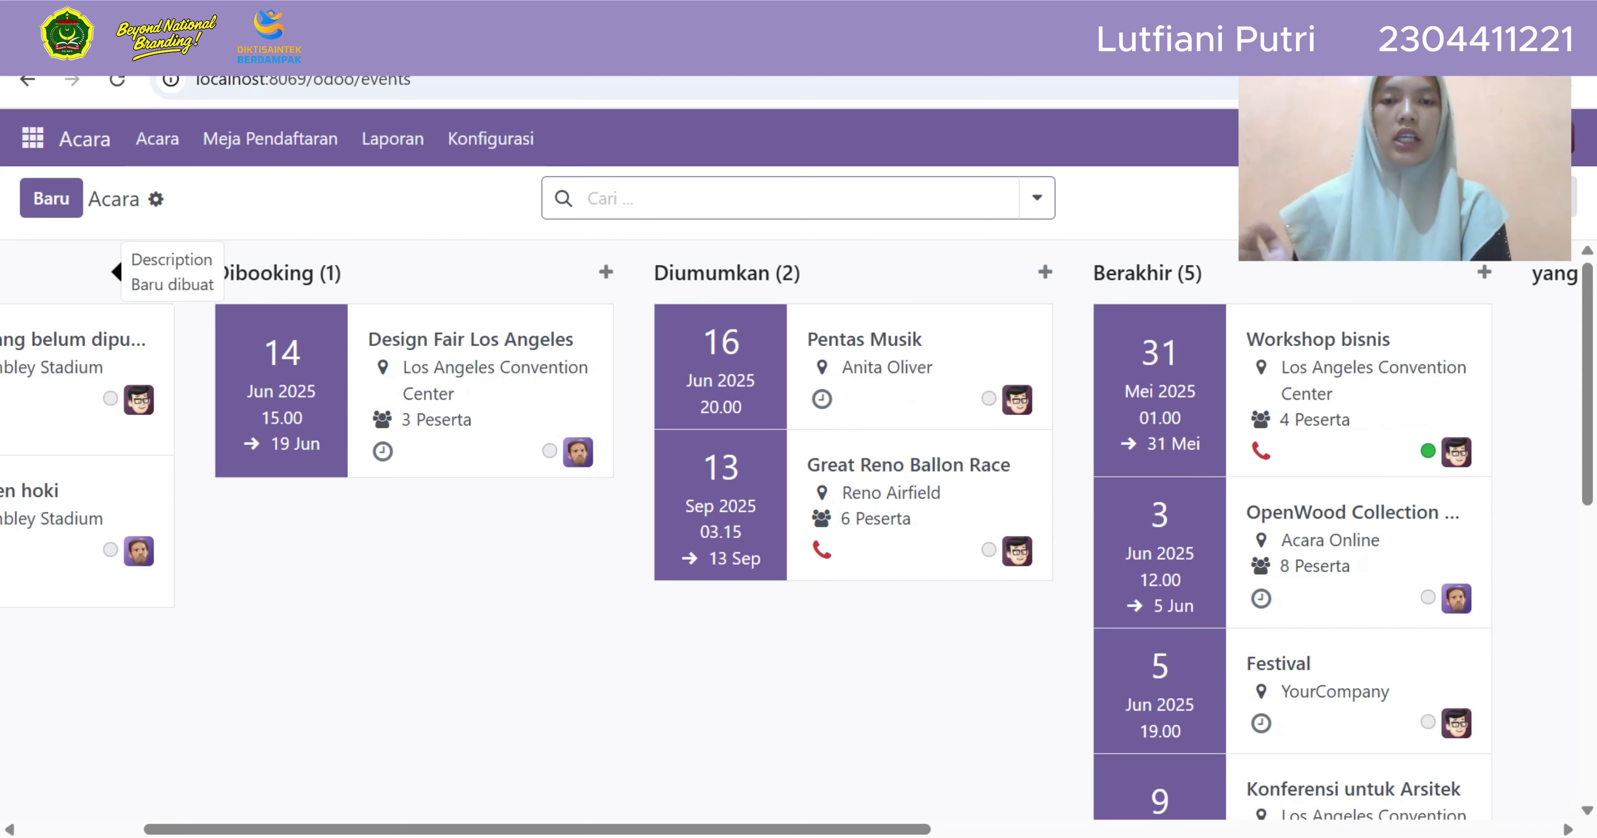
scroll(790, 539, "right", 2)
scroll(789, 539, "right", 8)
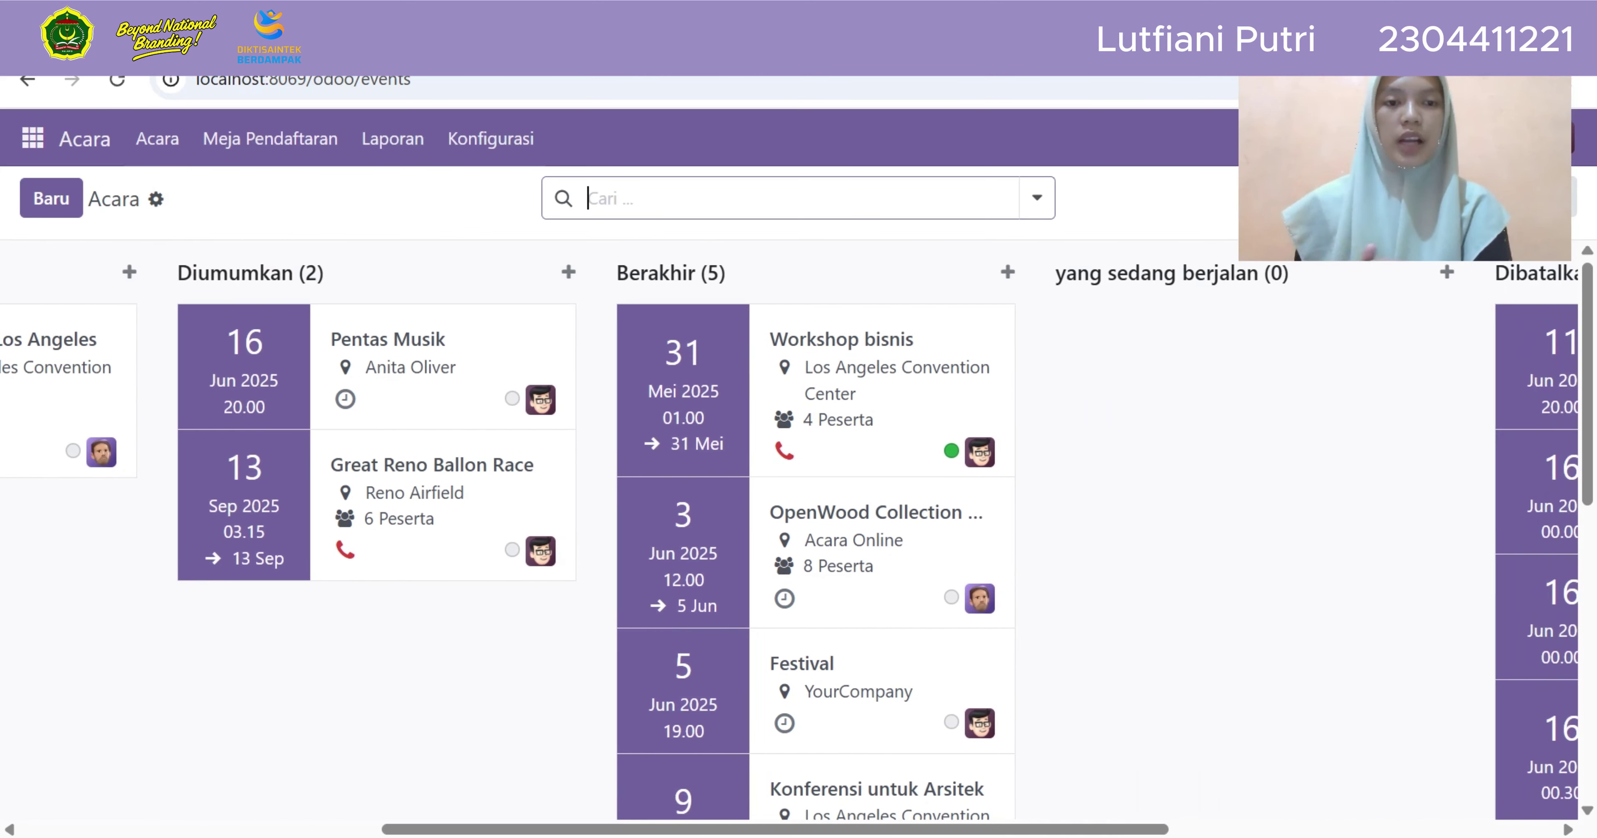
scroll(790, 539, "right", 2)
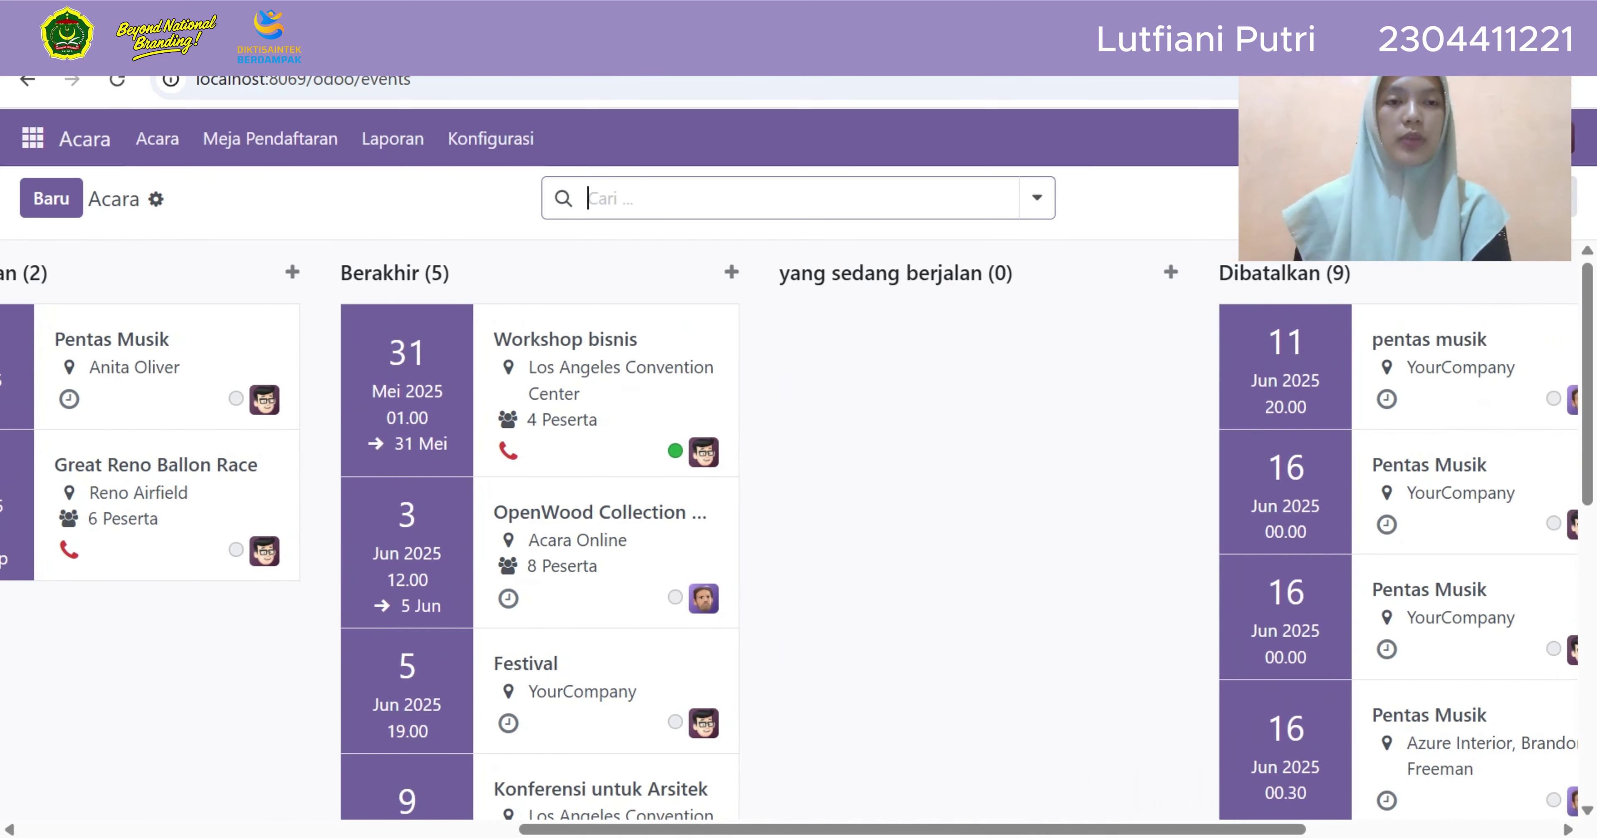
scroll(167, 291, "left", 12)
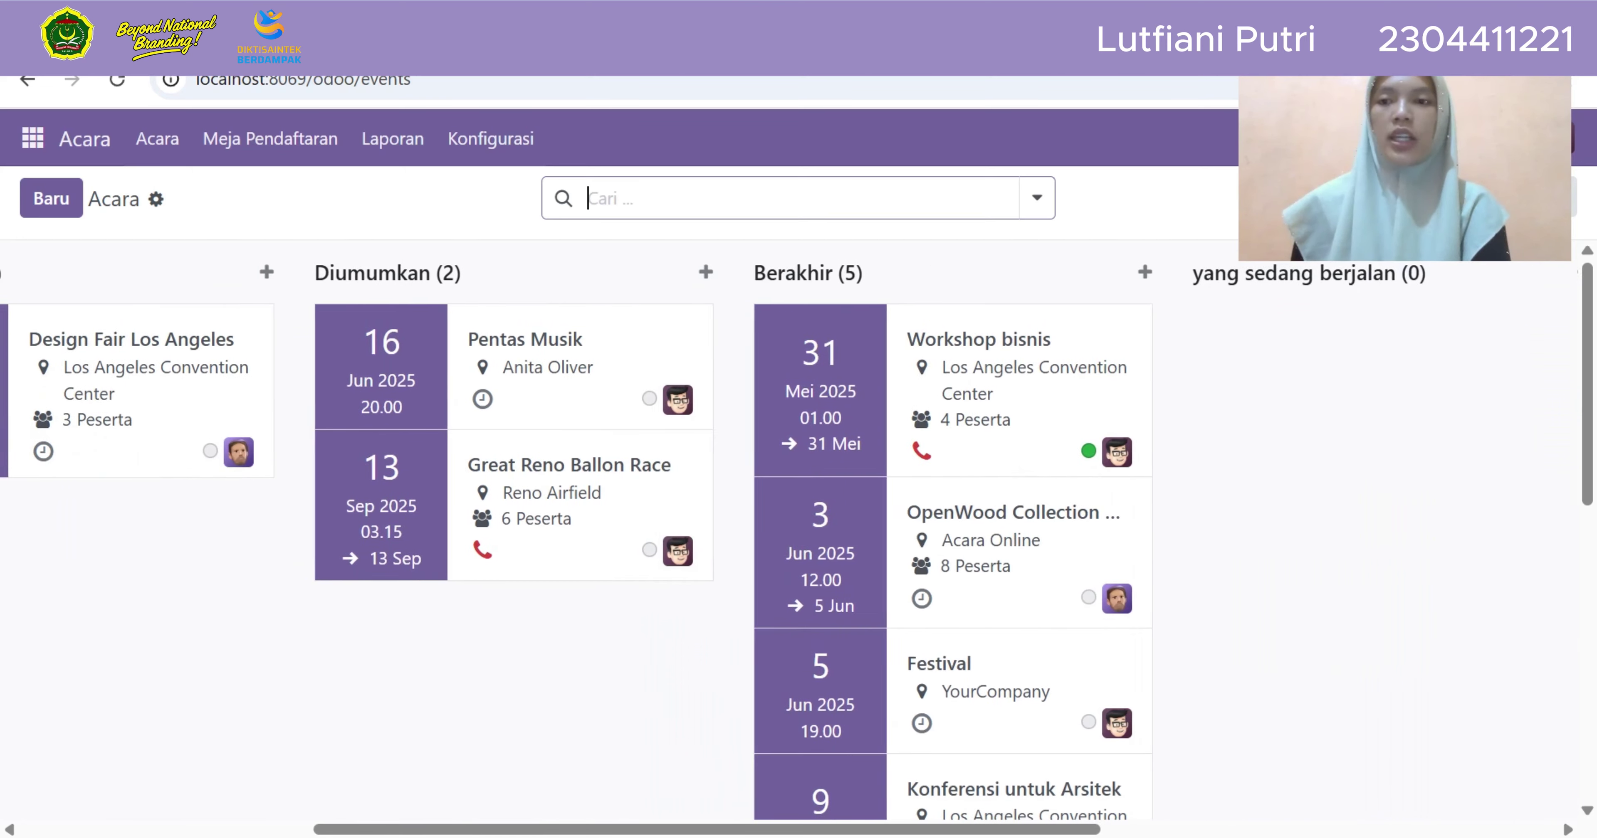
scroll(167, 291, "left", 3)
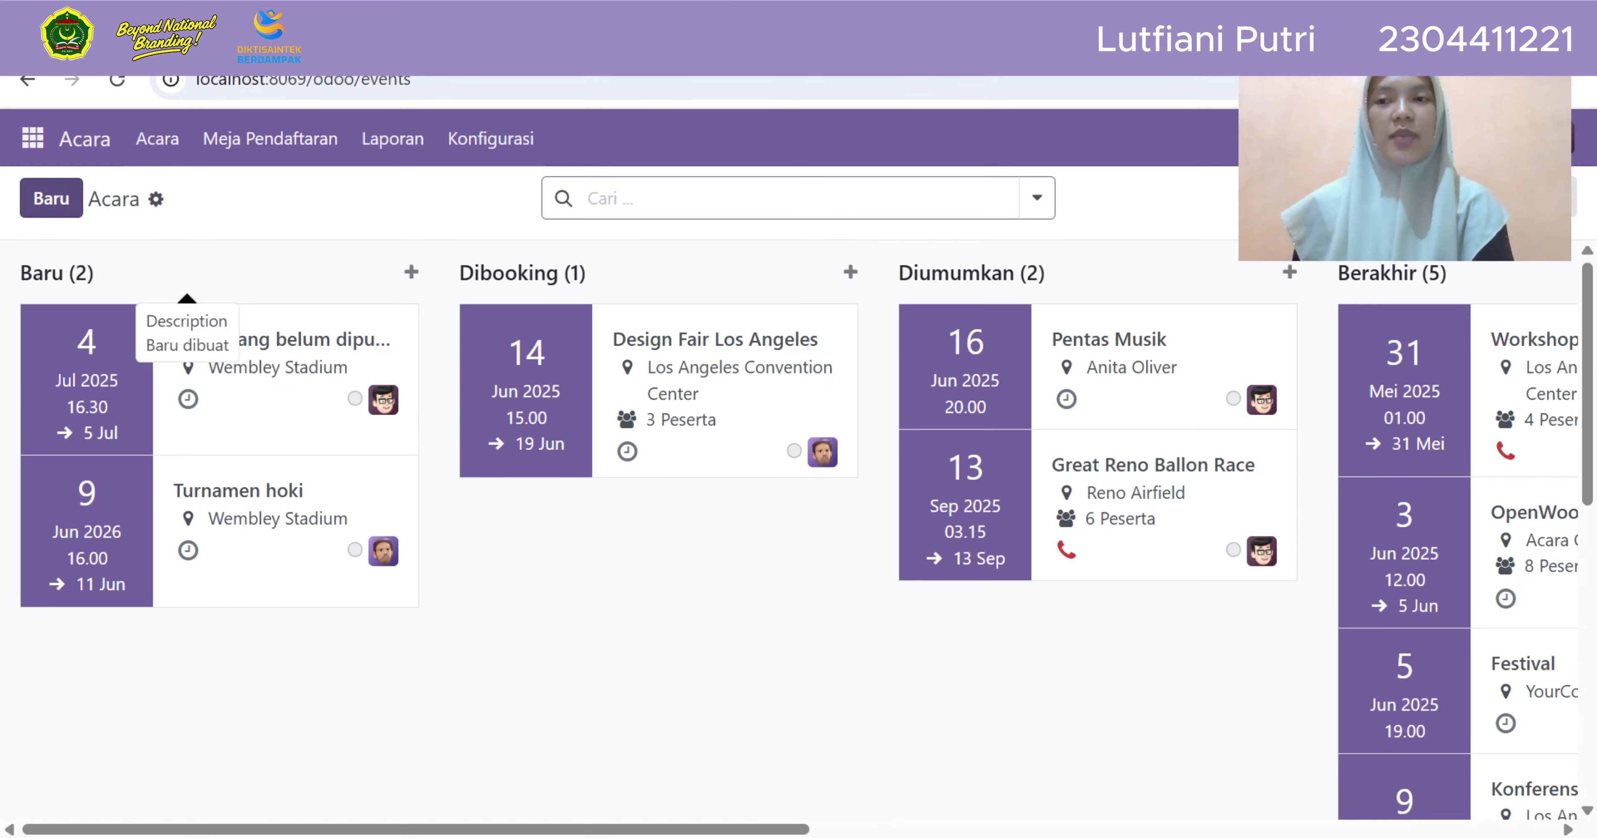
Create a new event named 'Pentas Musik' dated 16 June 2025
left_click(50, 198)
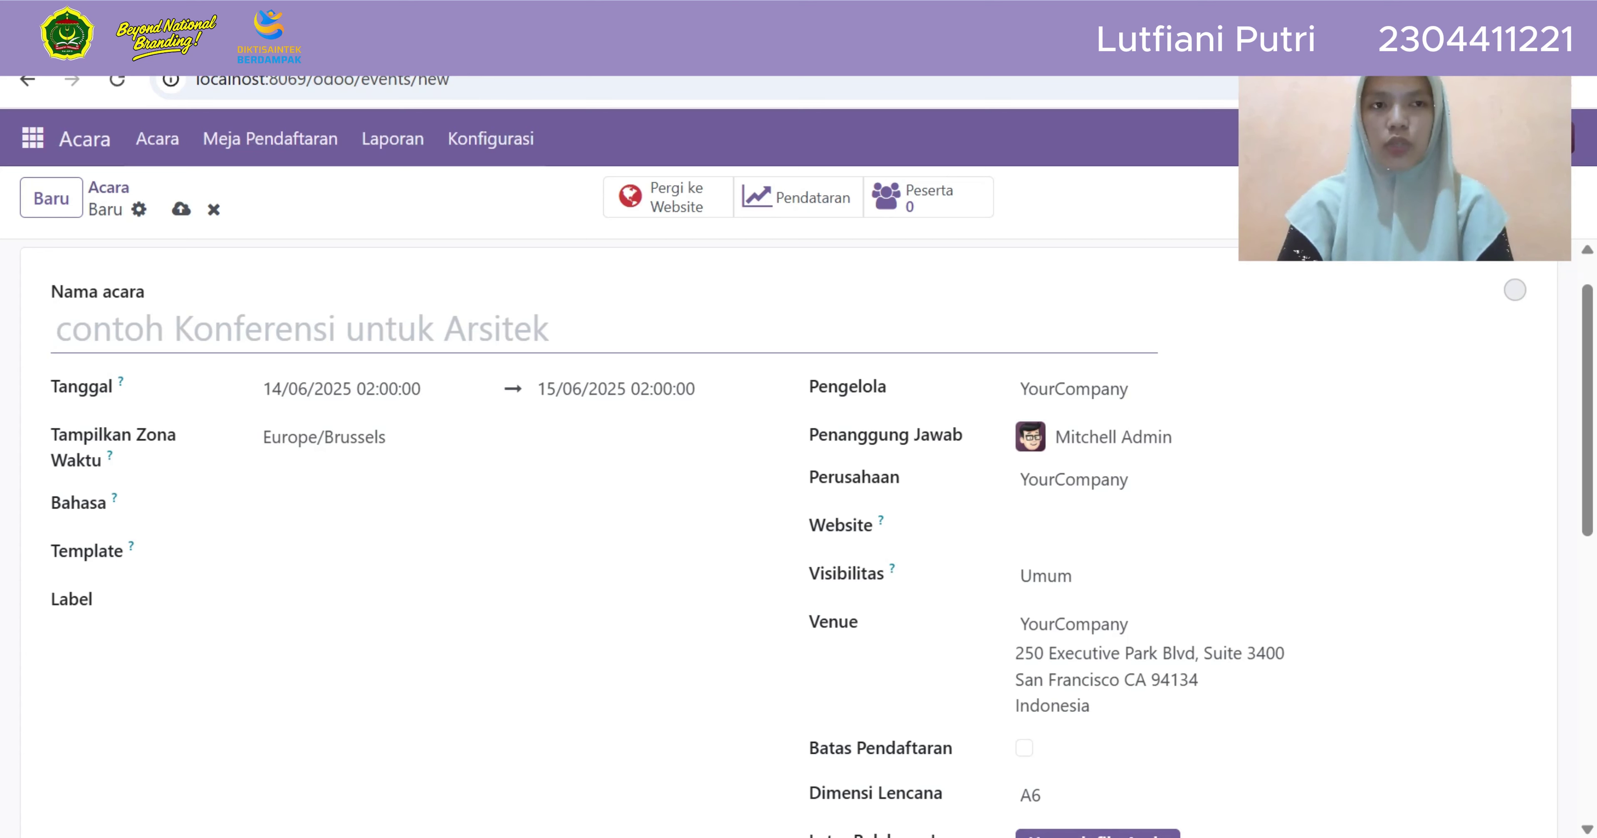
type("Pen")
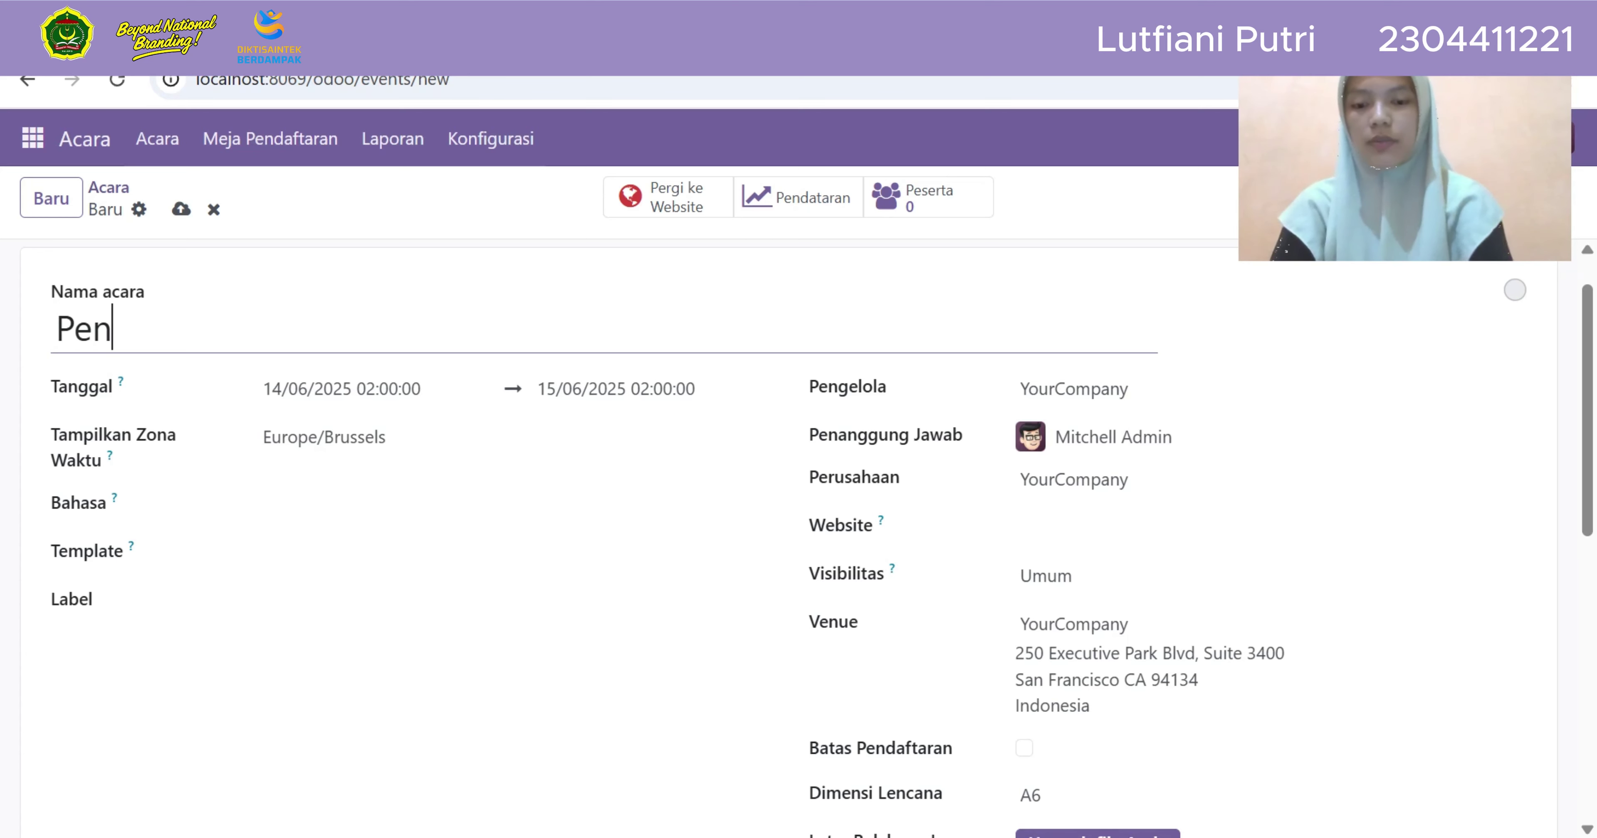
type("tas ")
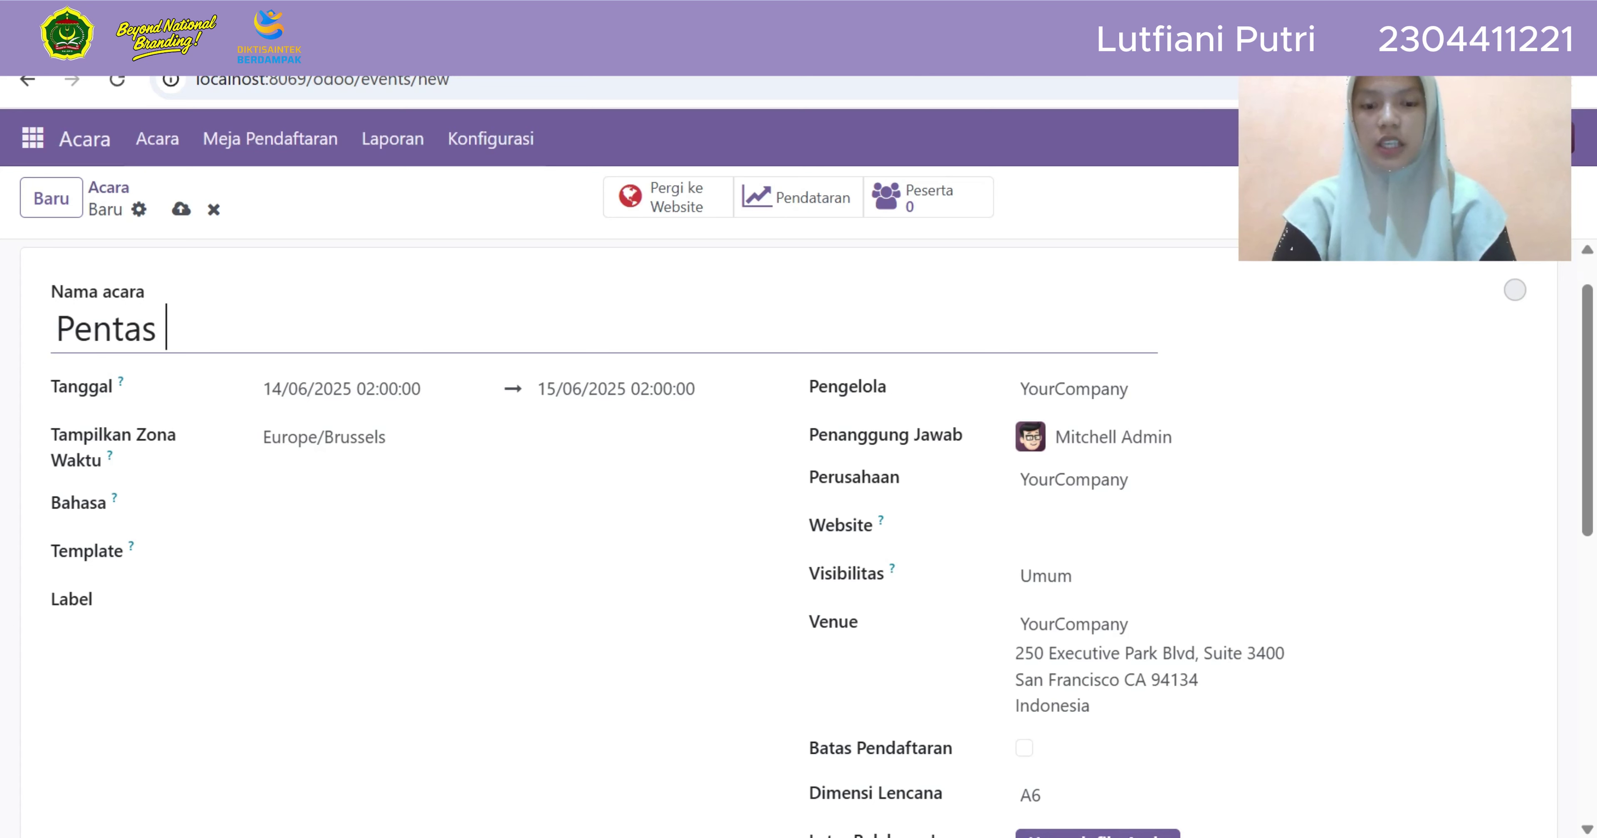
type("Musik")
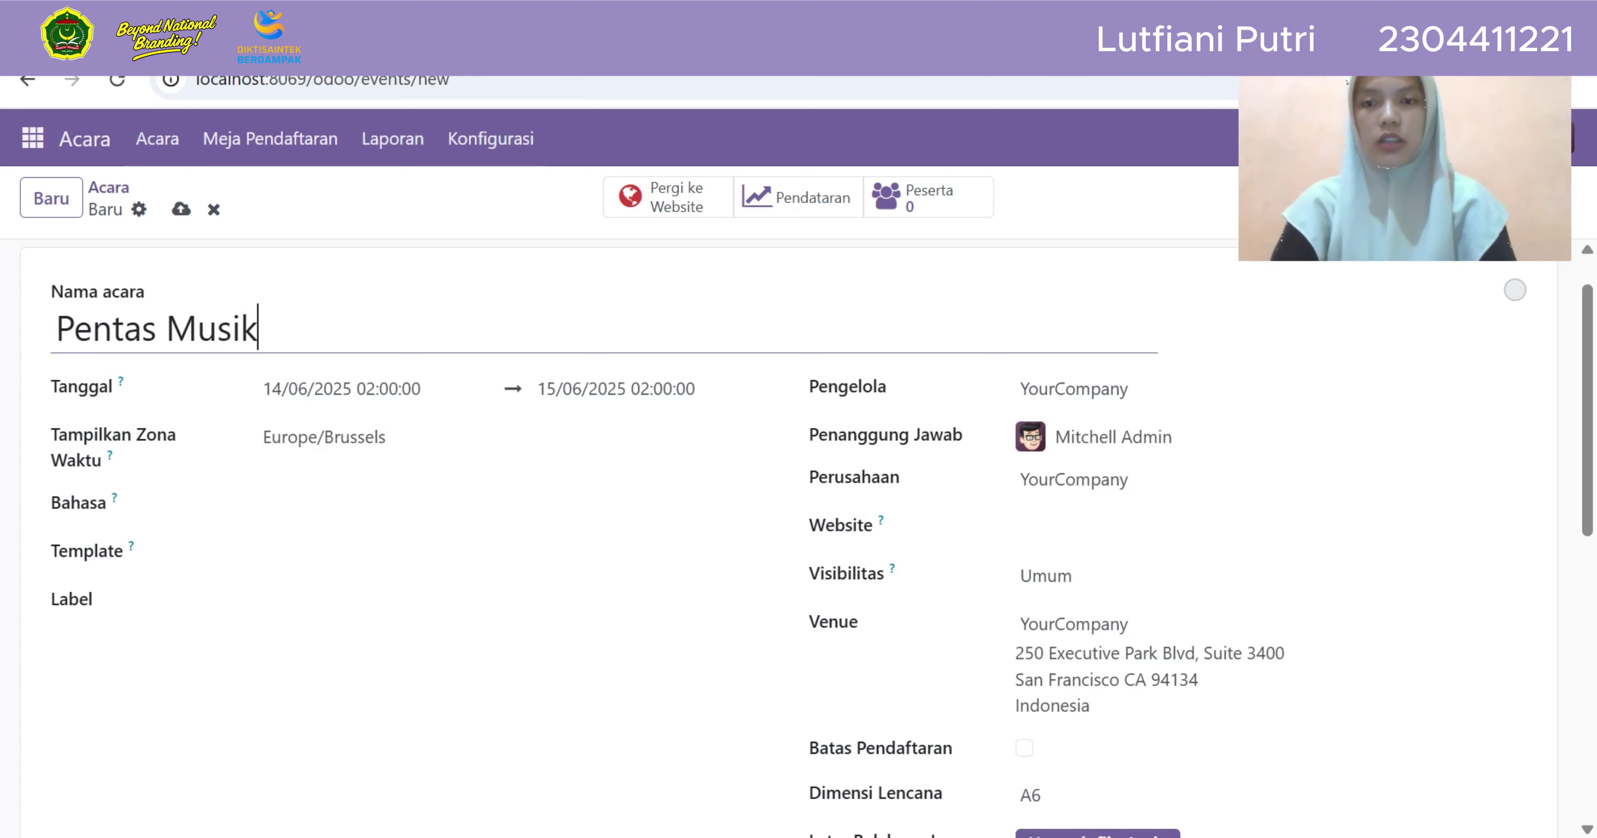
key("Tab")
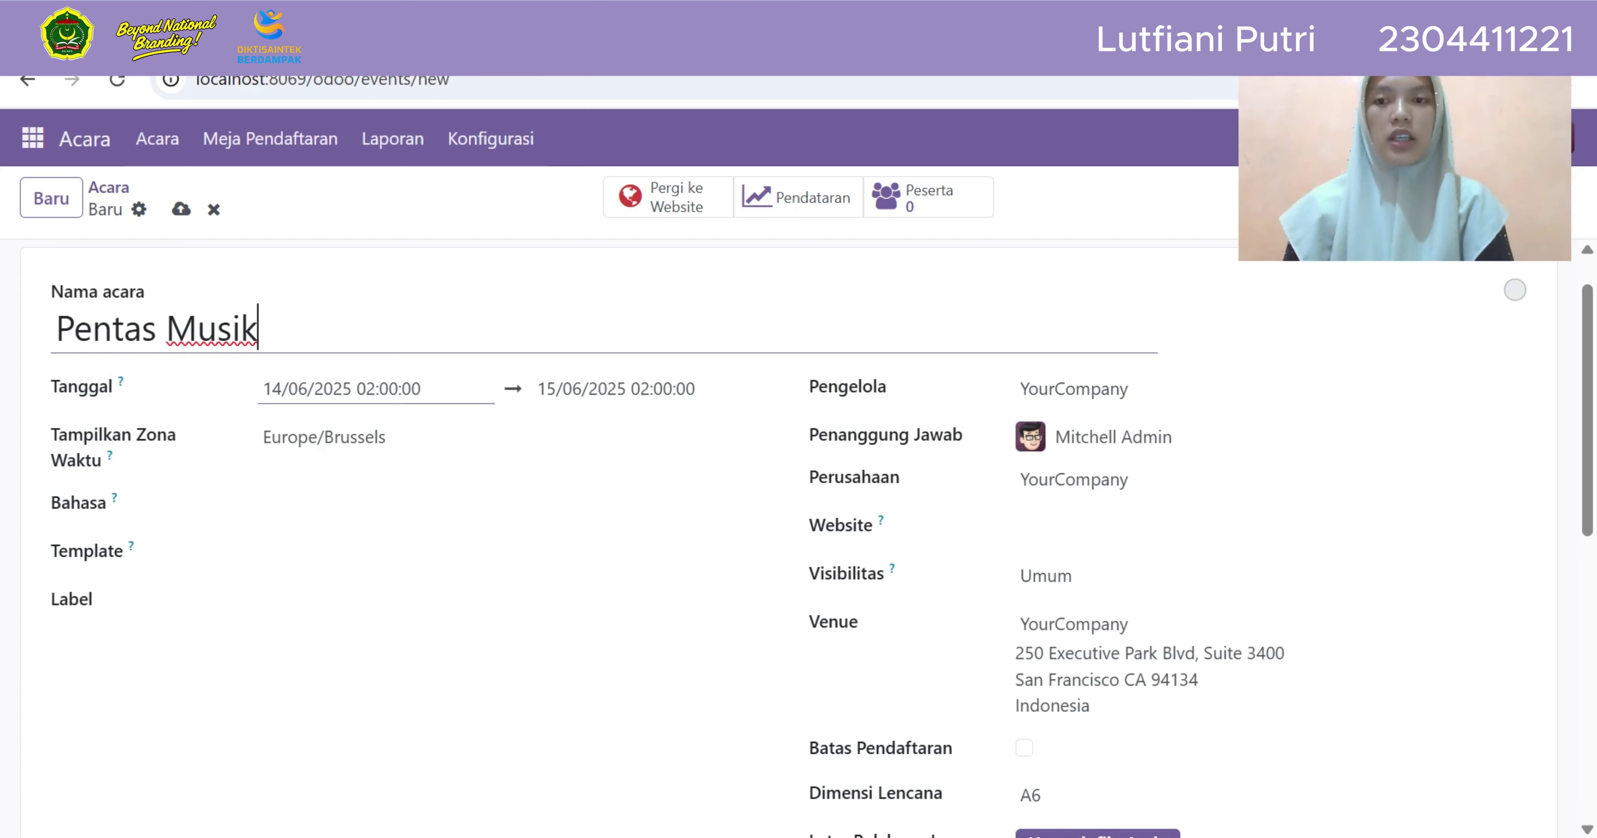
key("Tab")
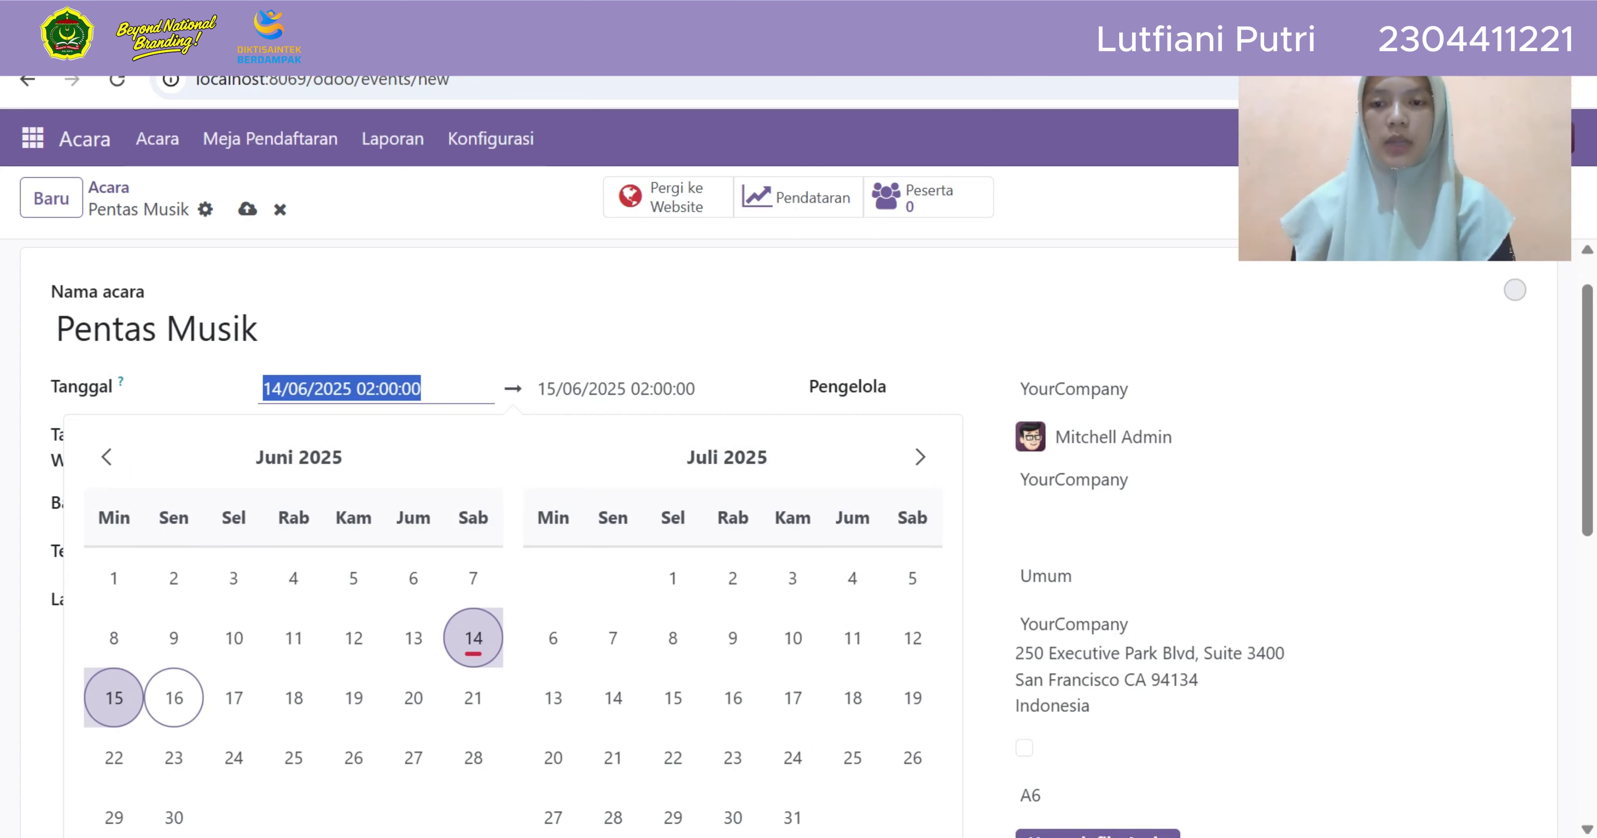
left_click(174, 698)
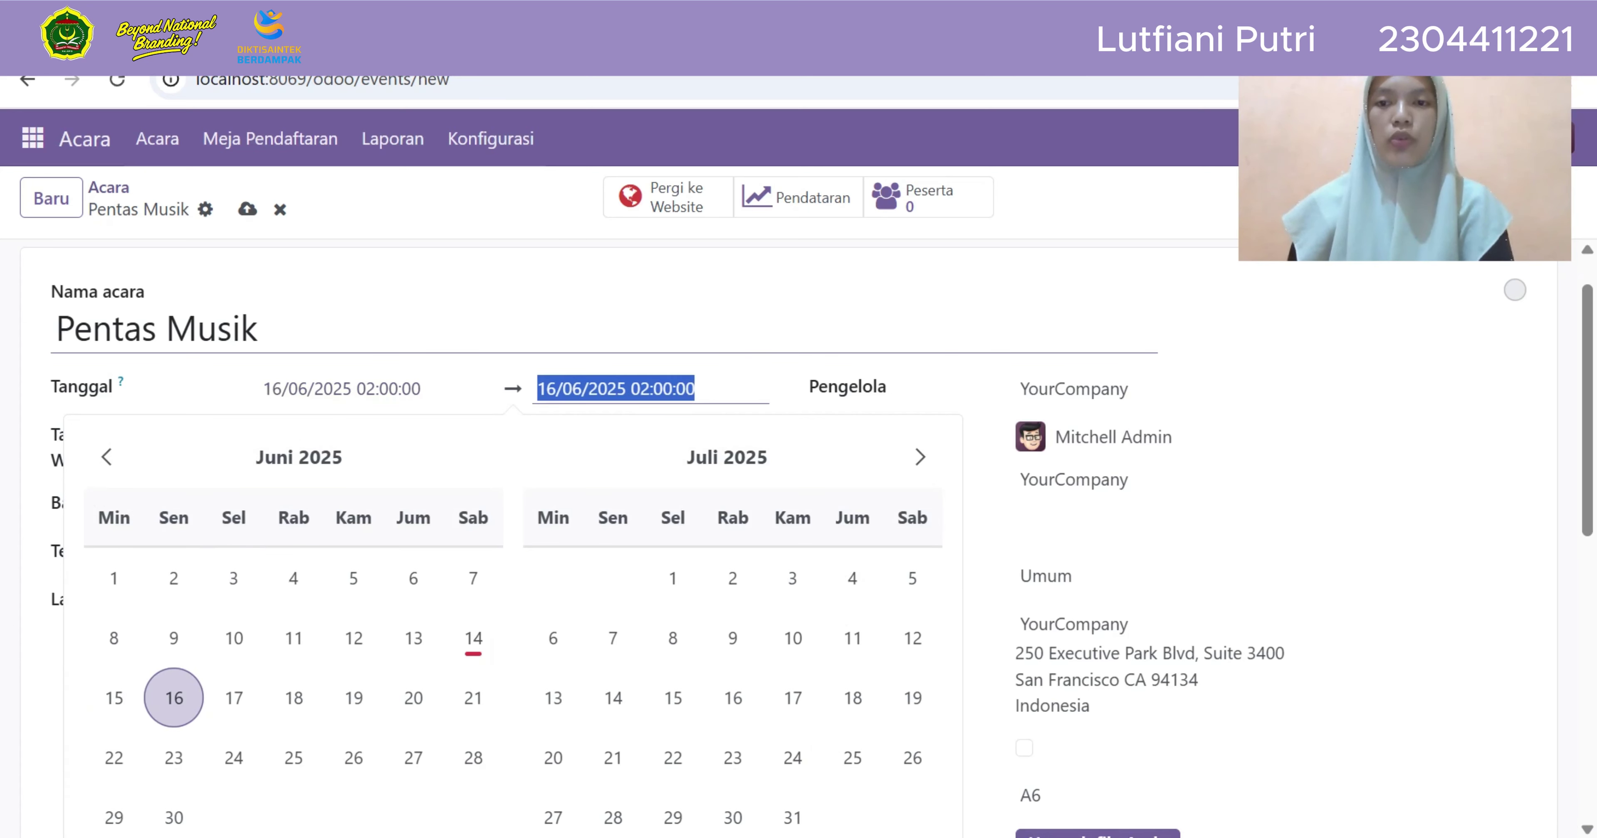
left_click(260, 329)
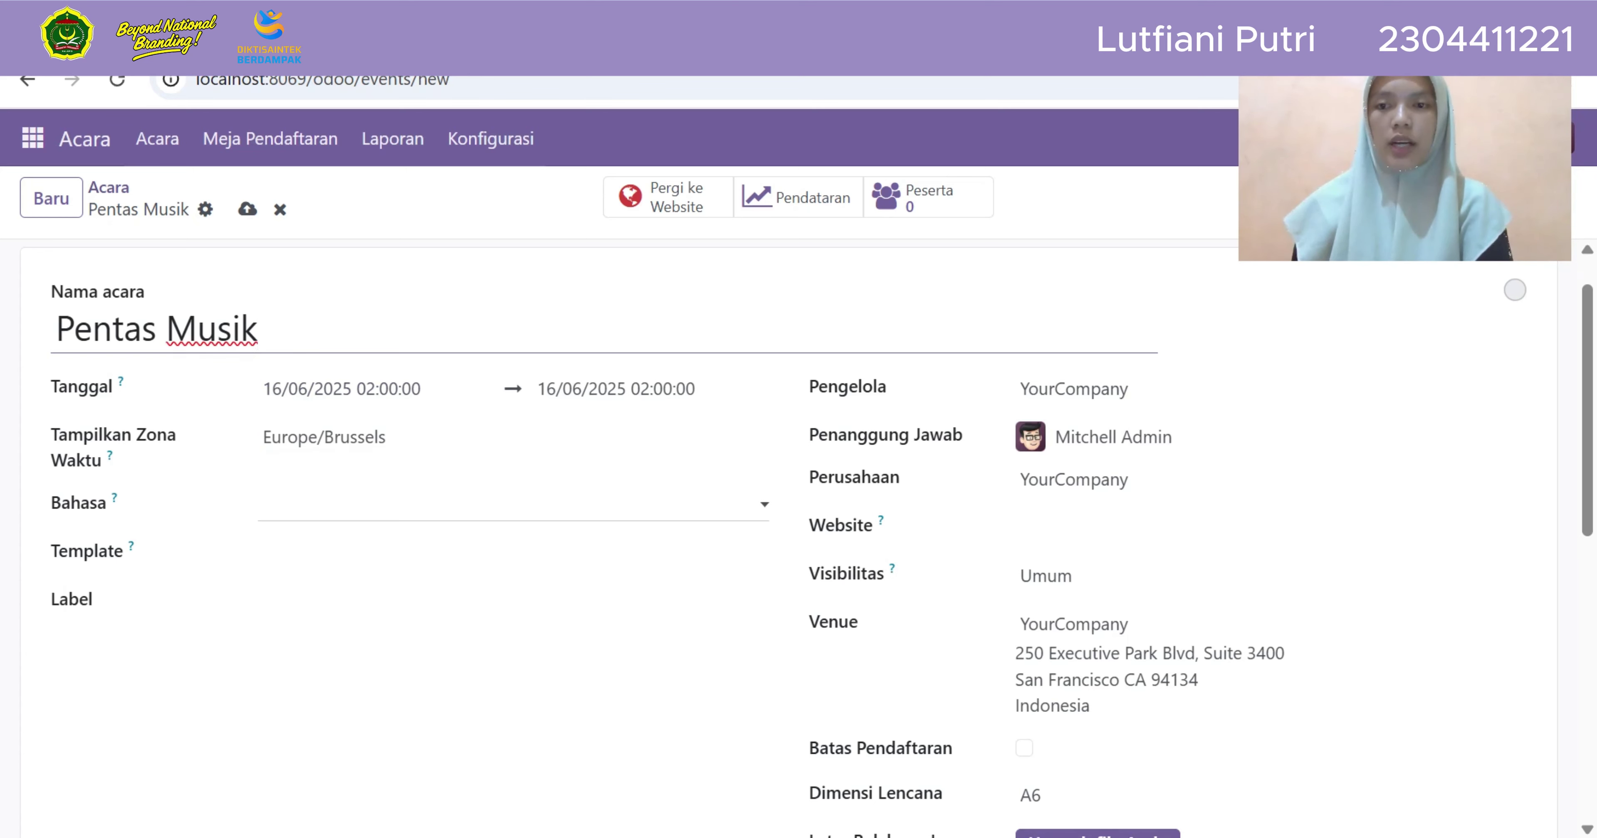
Set the event language to Indonesian, template to Hiburan and label to Musik
left_click(513, 505)
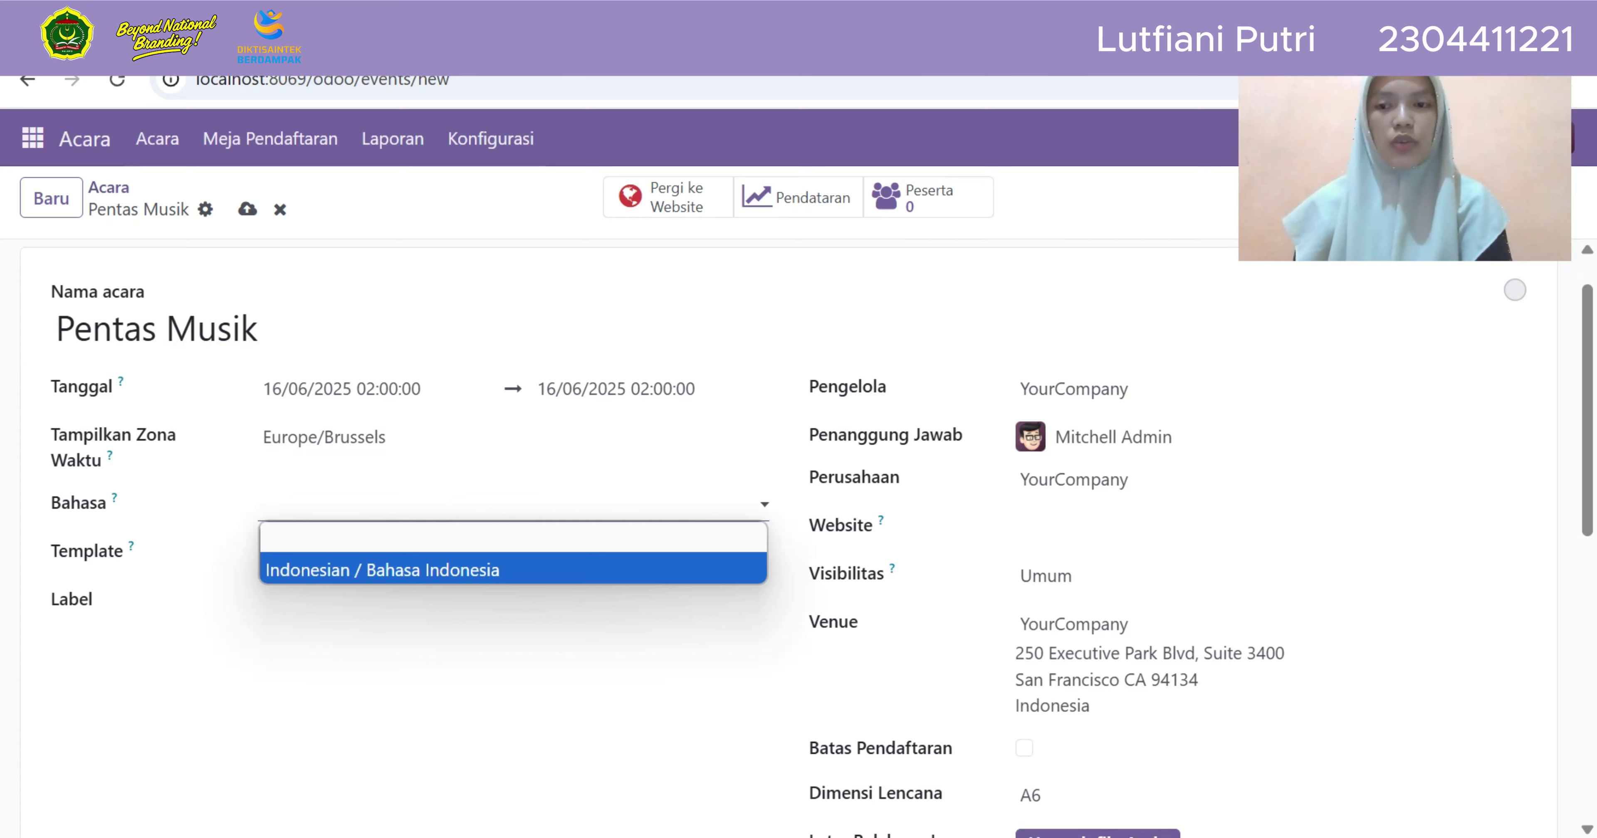
left_click(382, 569)
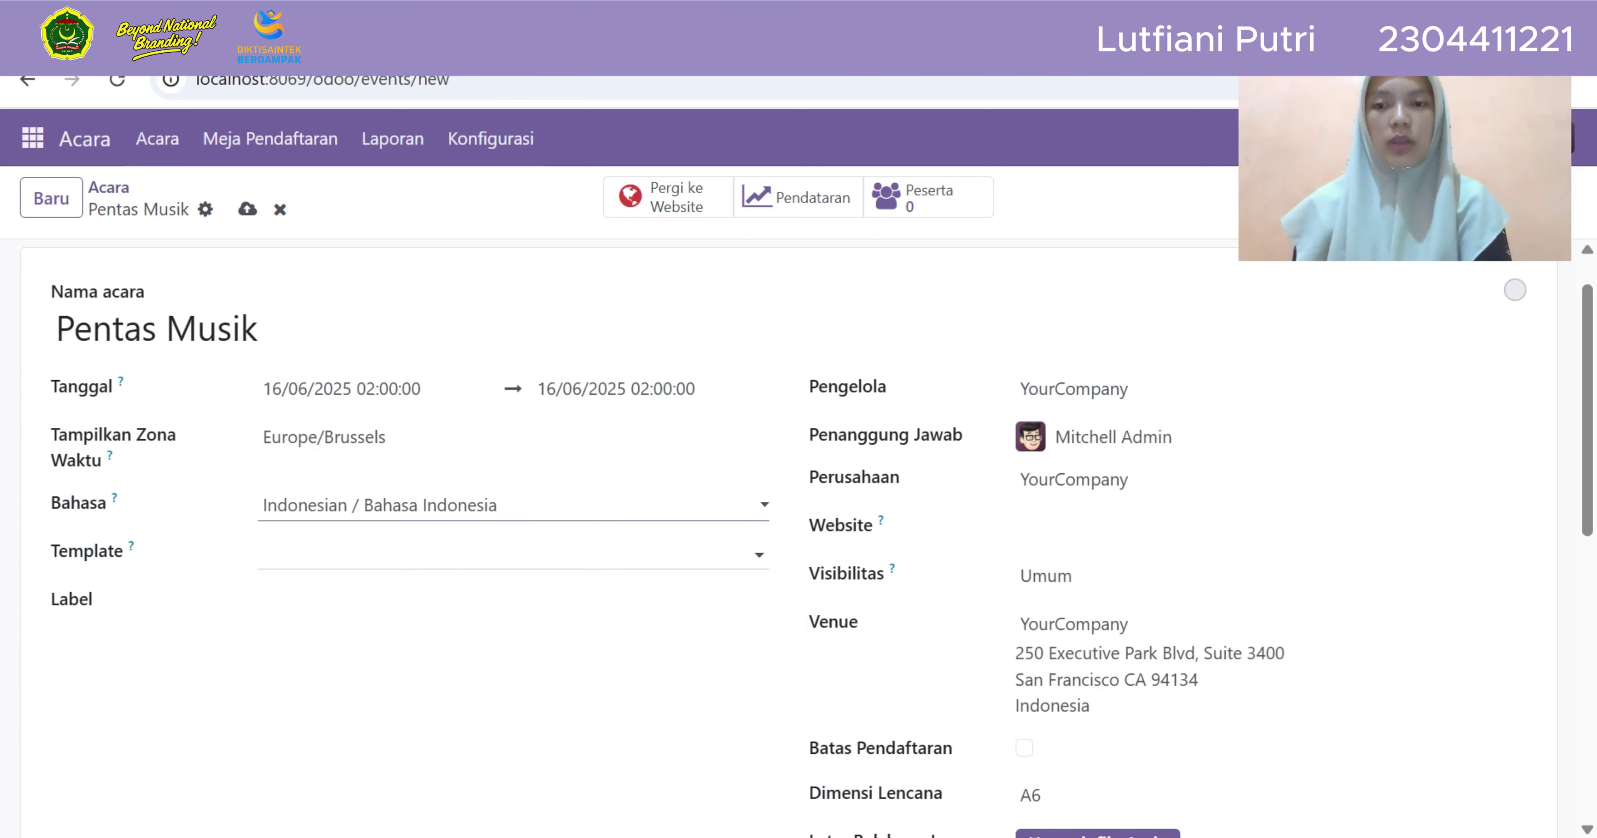
left_click(347, 553)
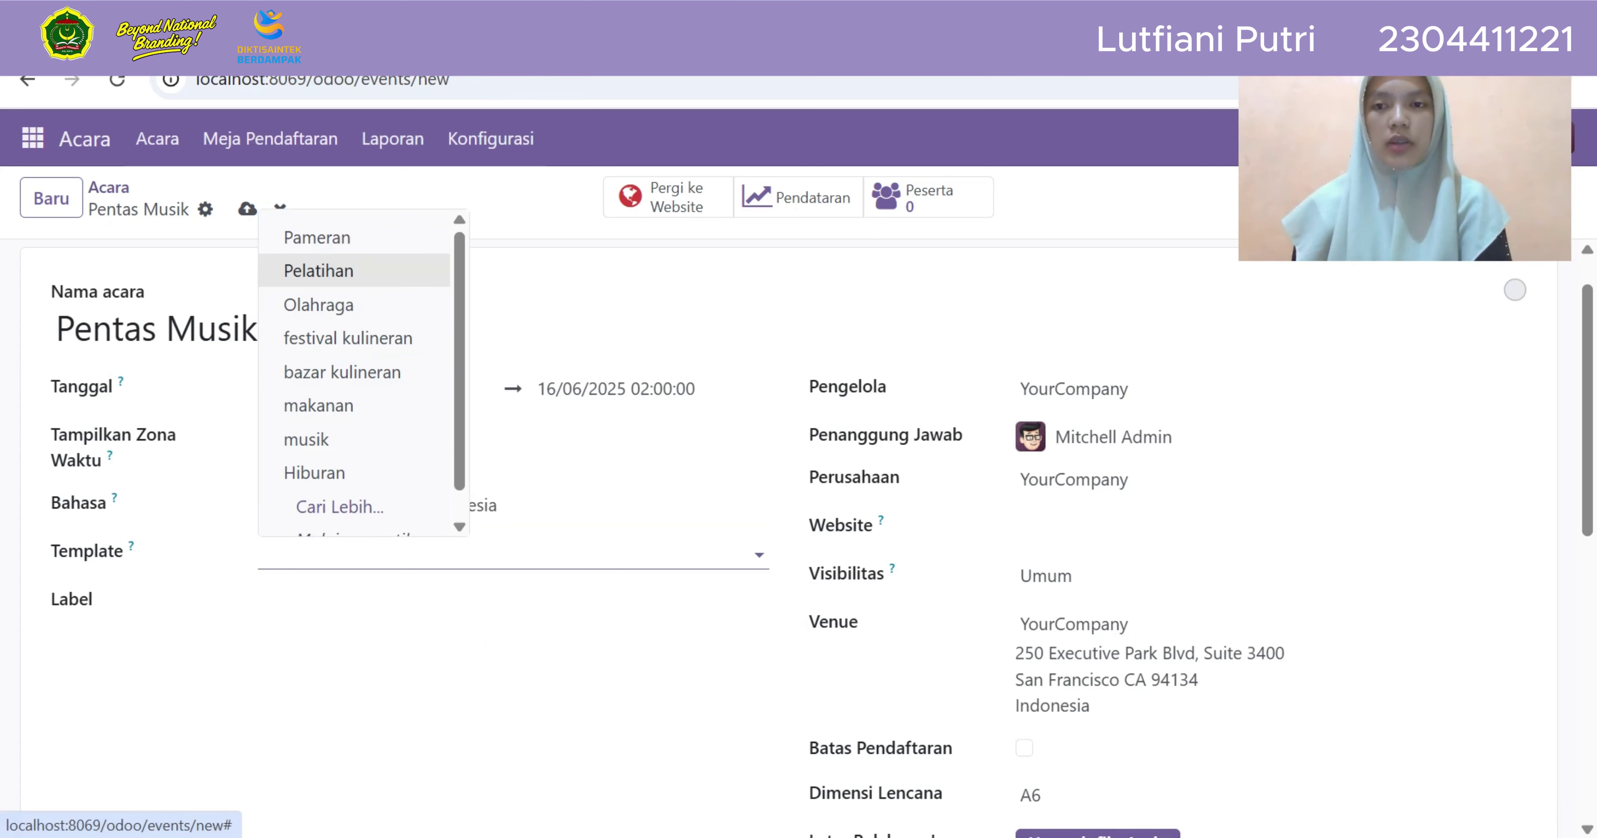
left_click(335, 473)
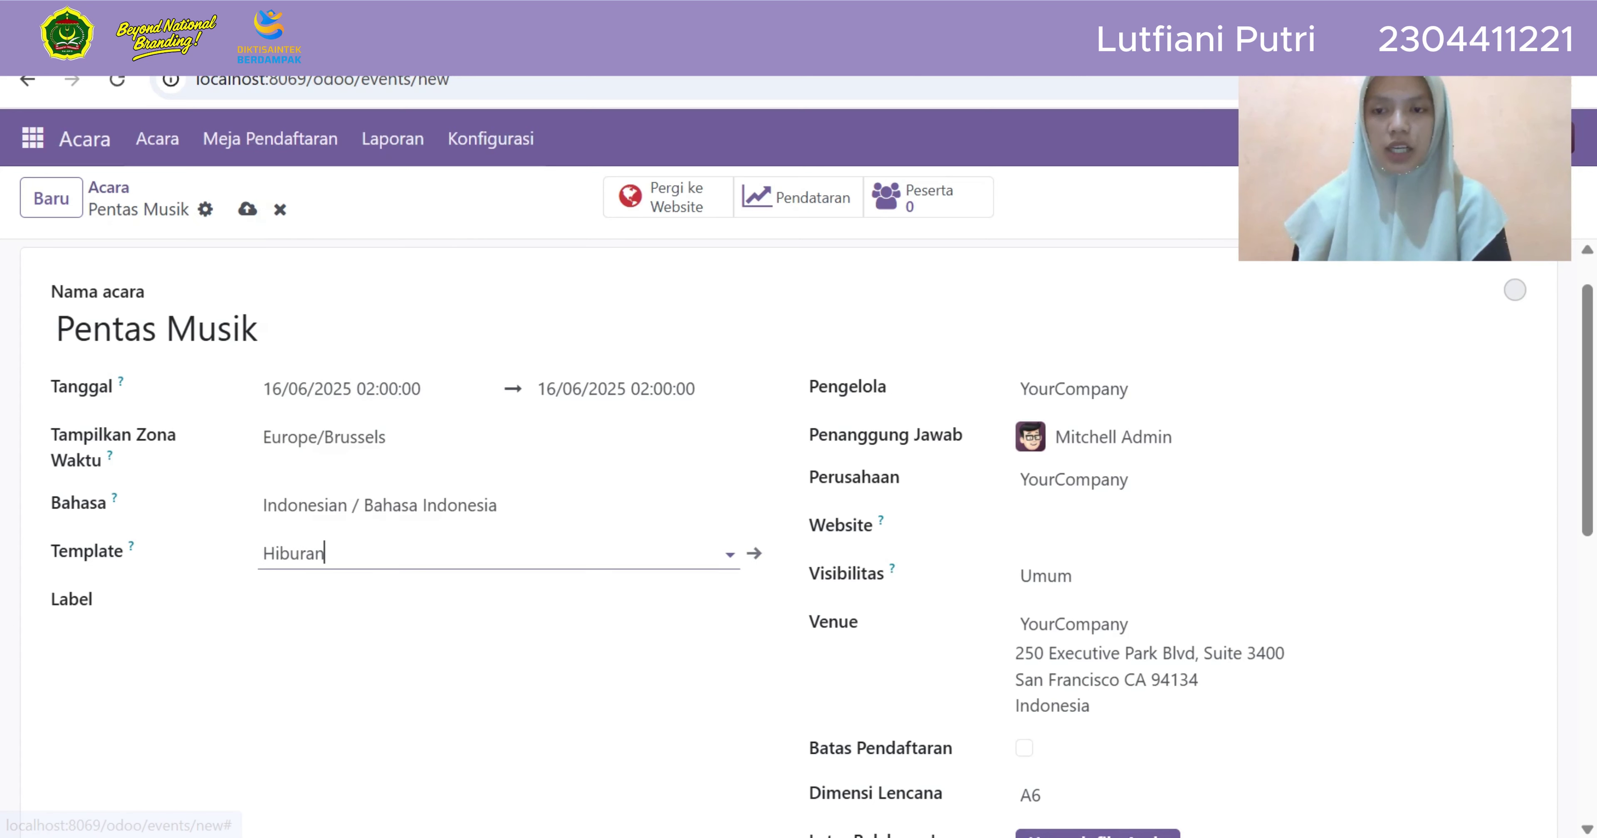
left_click(347, 602)
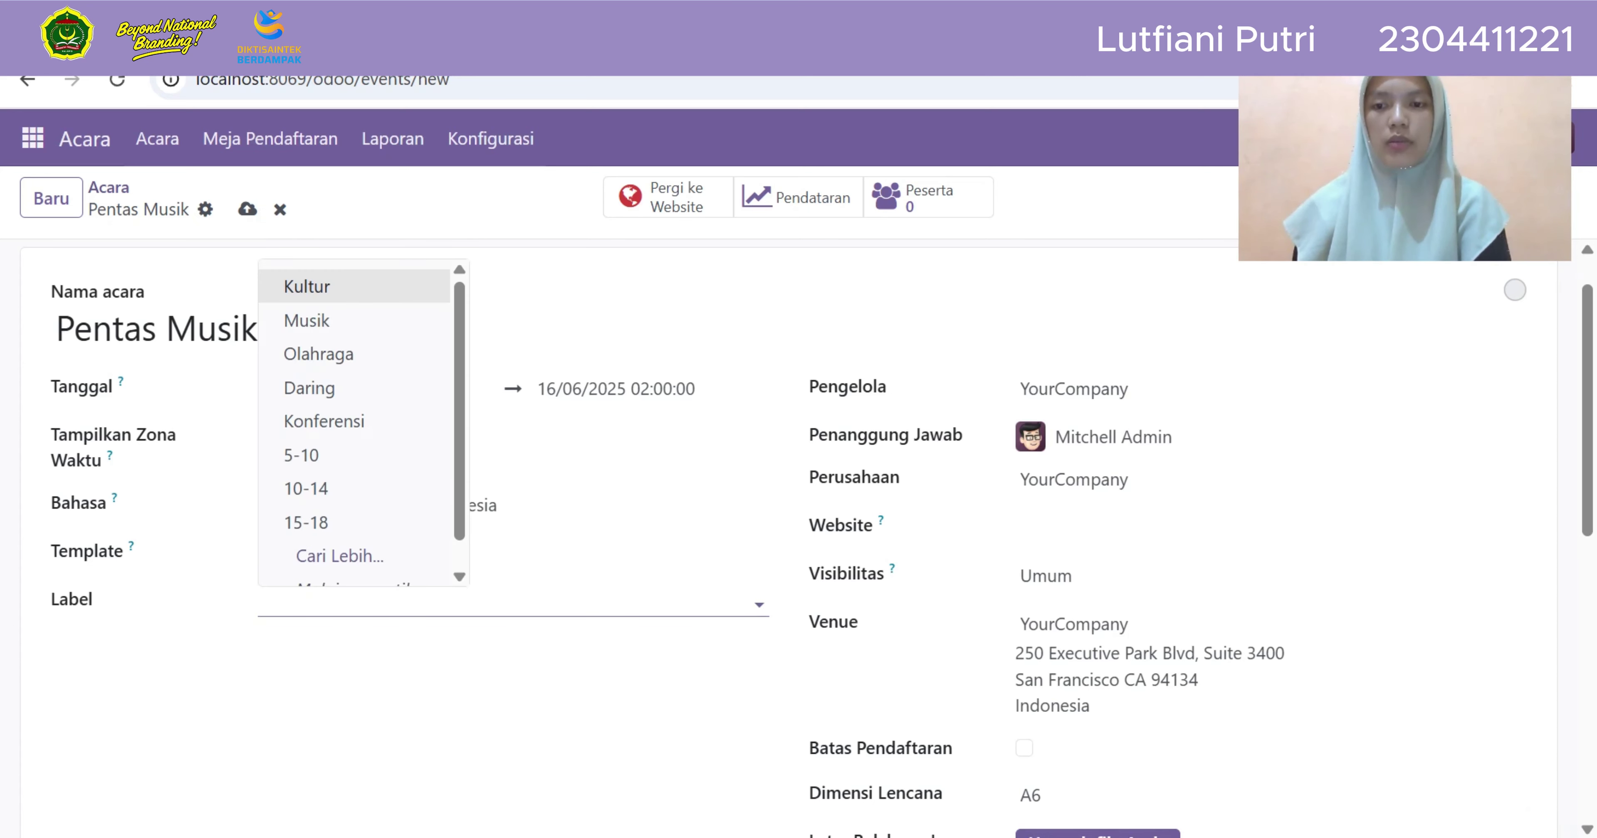
left_click(306, 320)
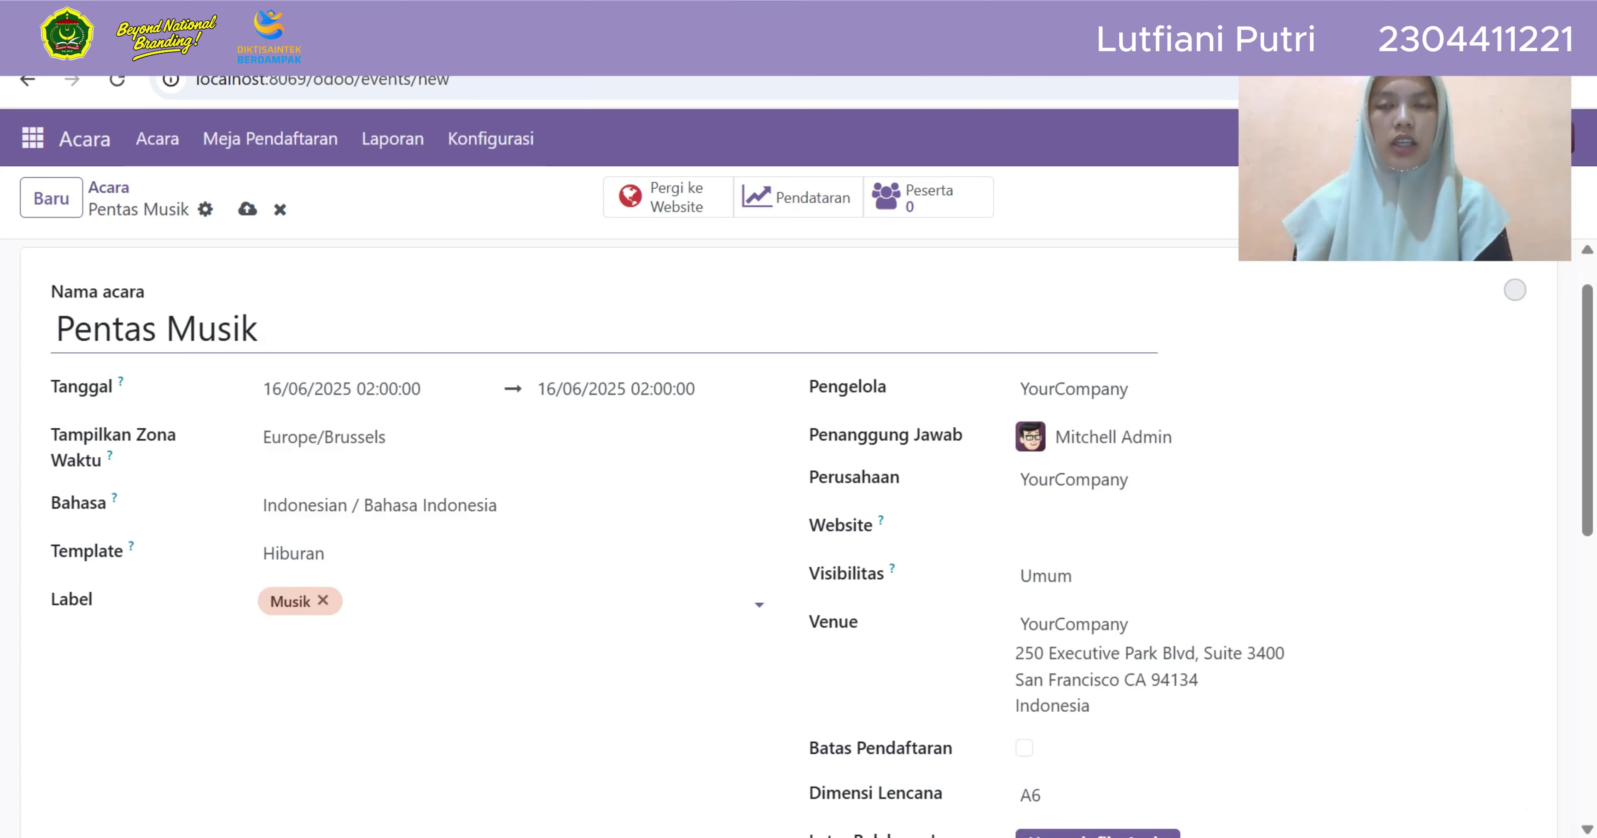
left_click(1073, 389)
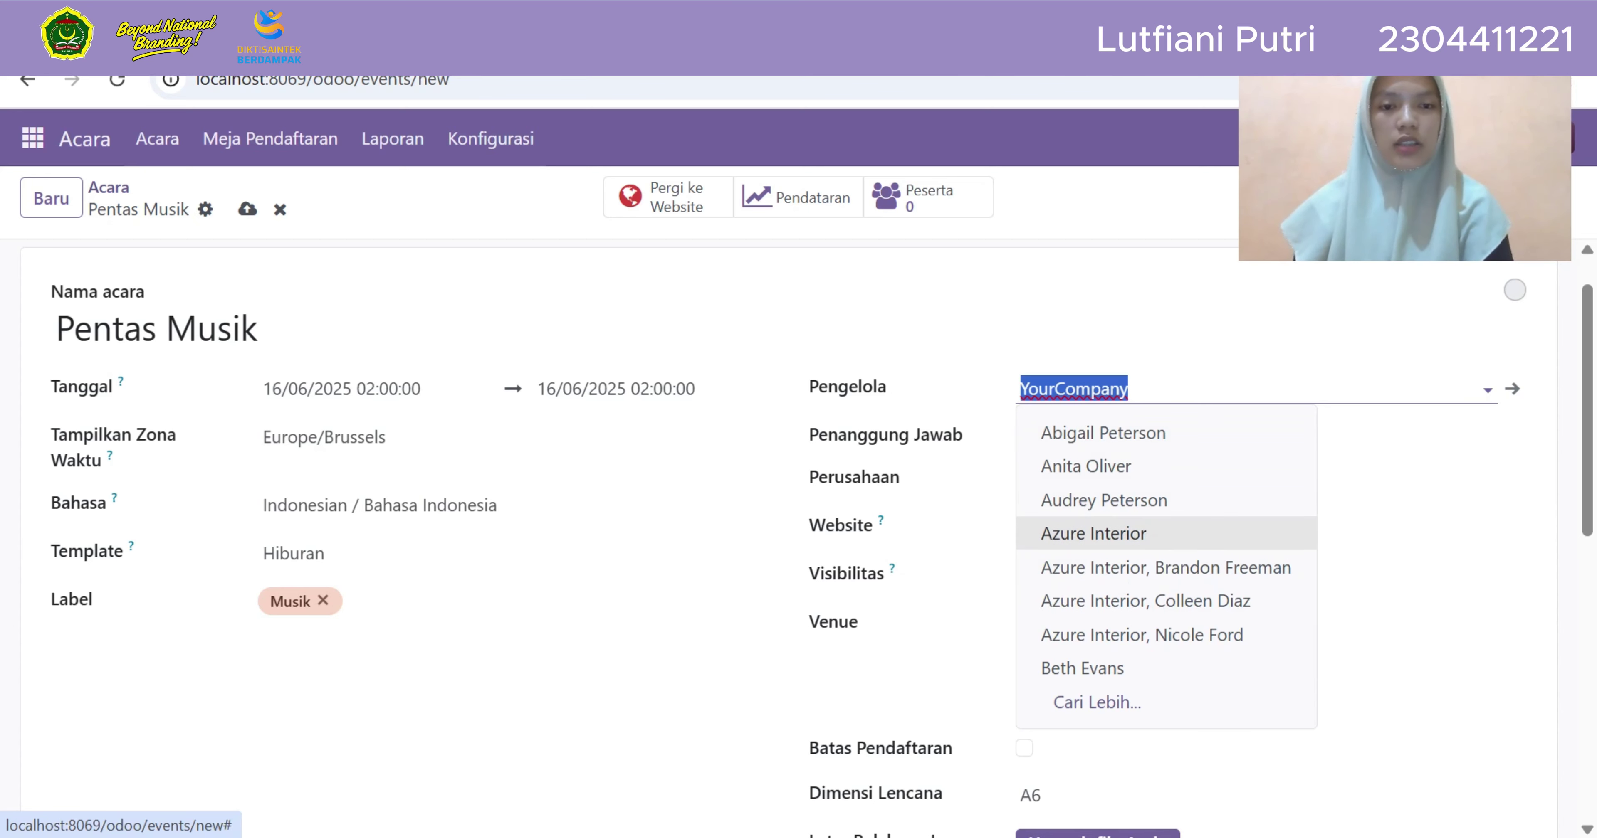
Make Azure Interior the organiser, keep company YourCompany, and assign the event to My Website
left_click(1093, 533)
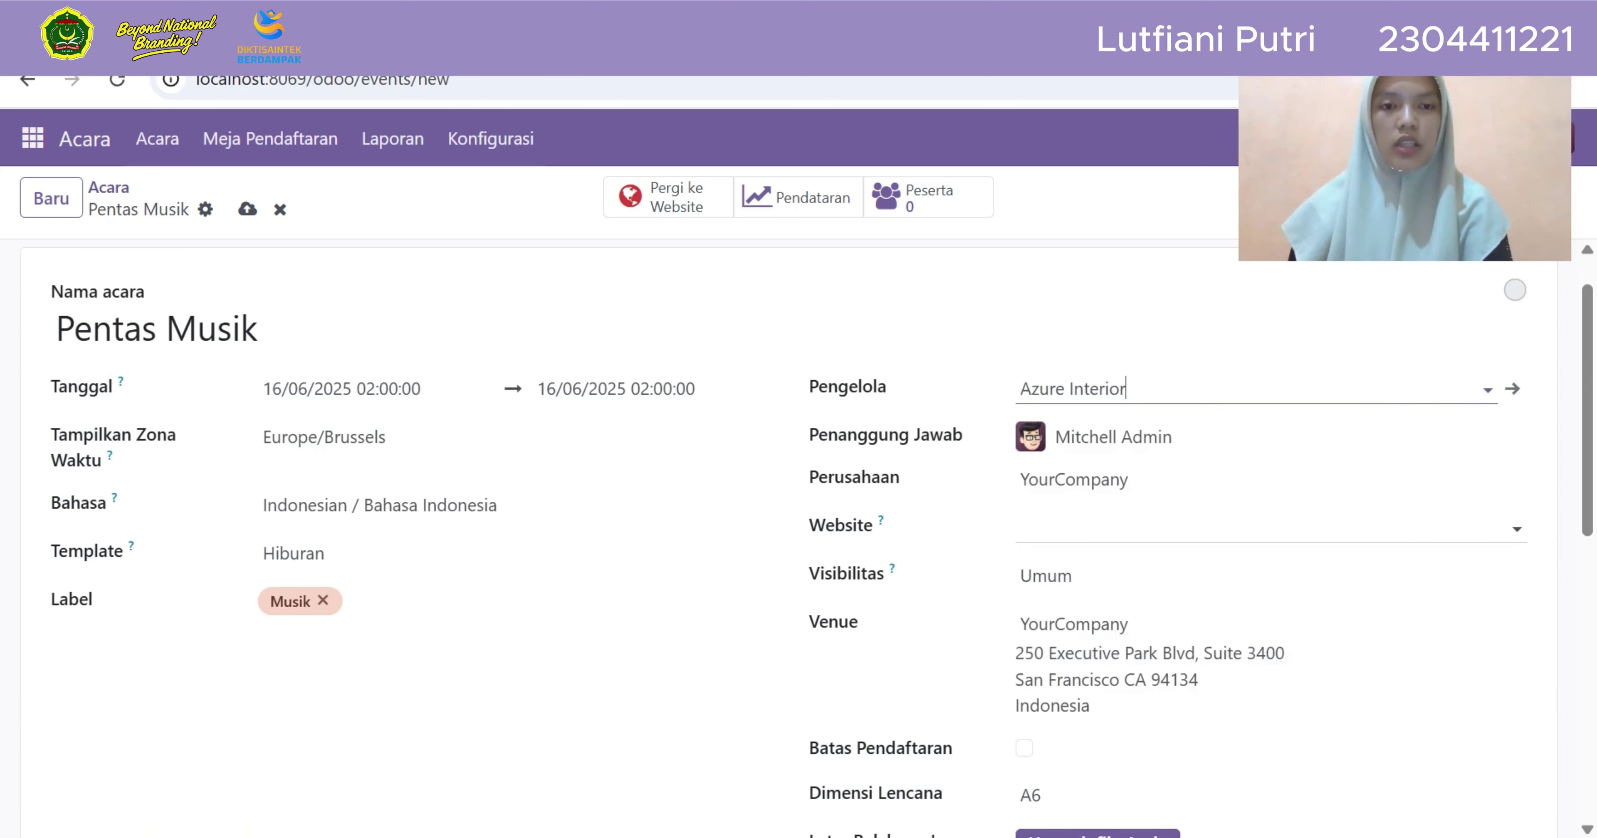
key("Tab")
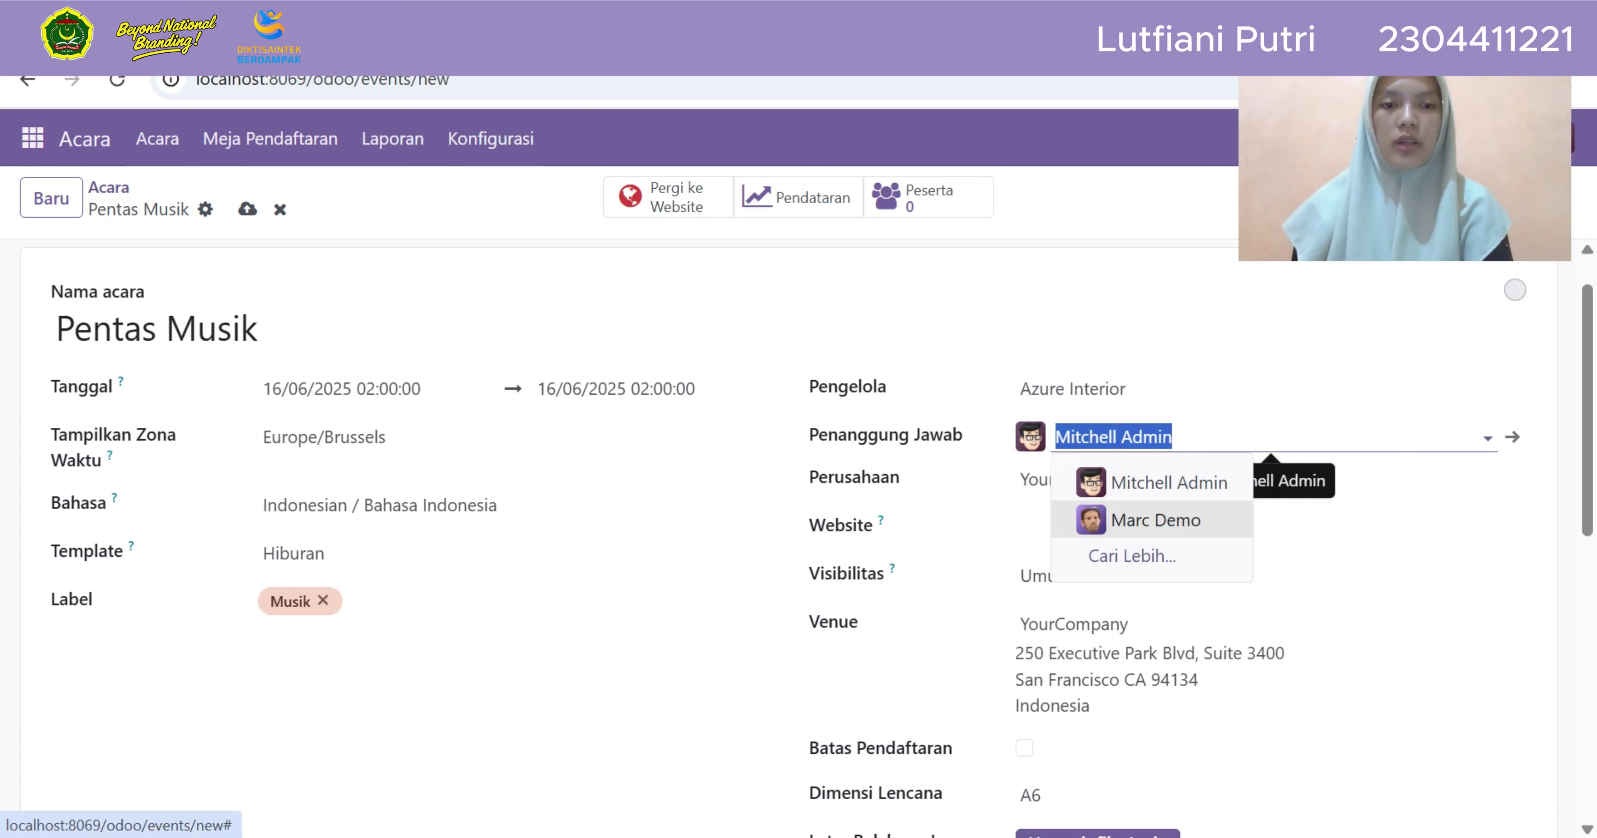
key("Return")
key("Tab")
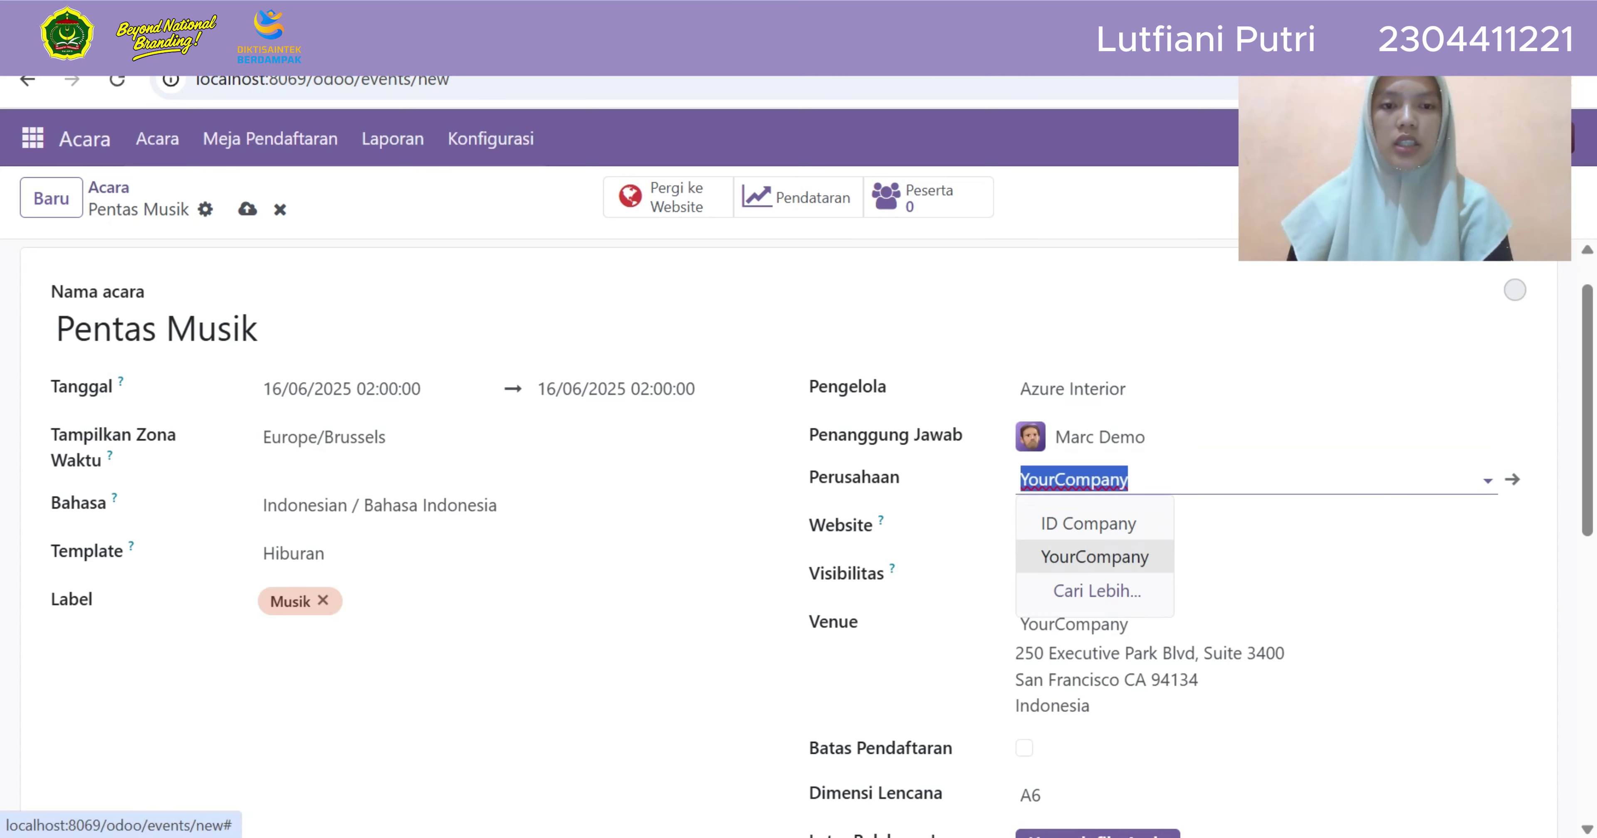
key("Return")
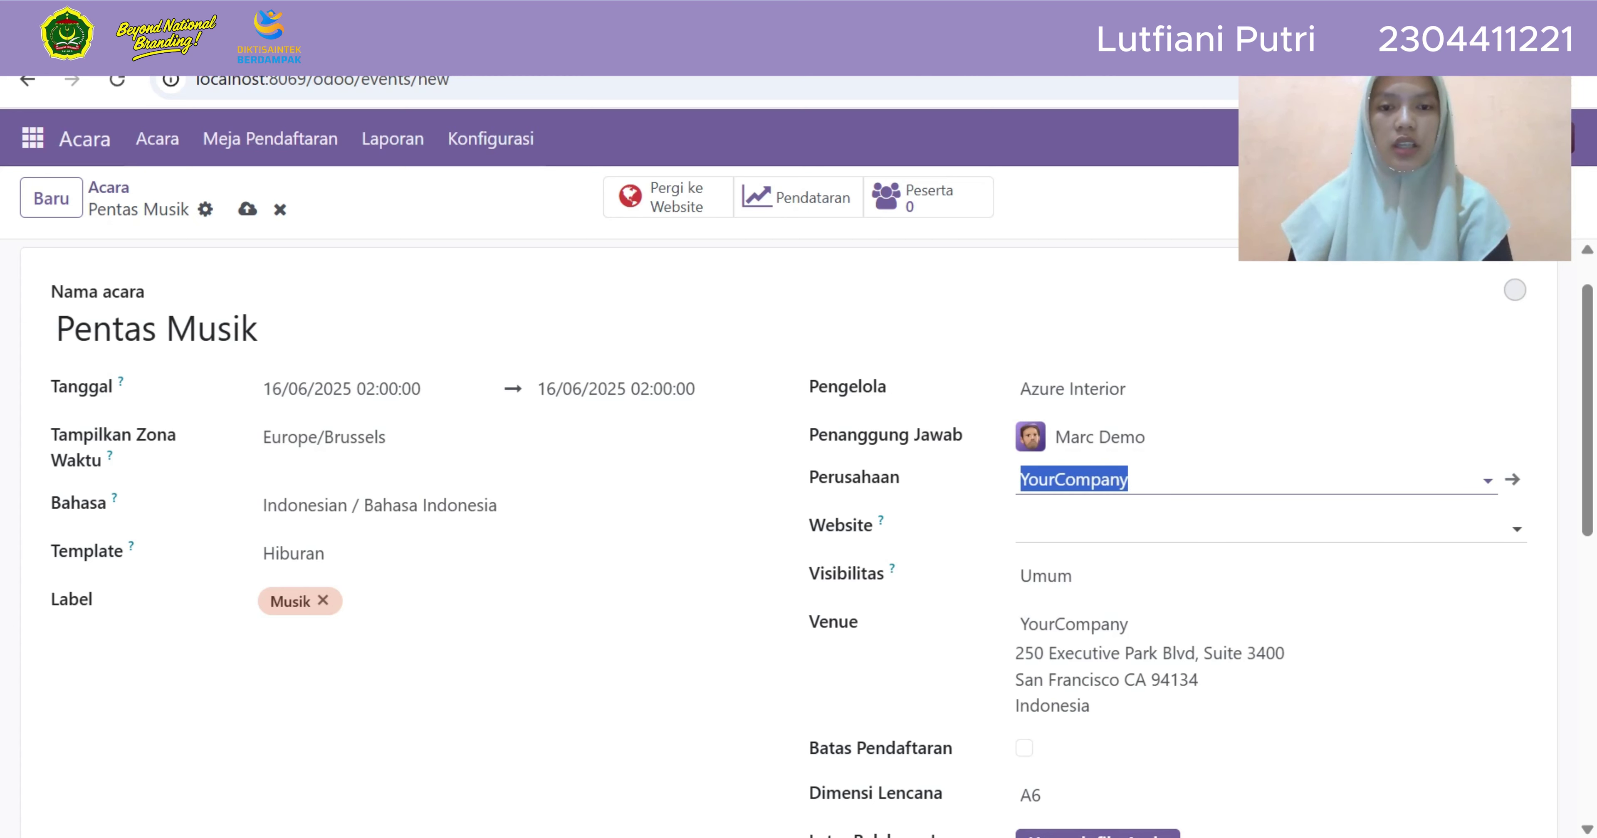
key("Tab")
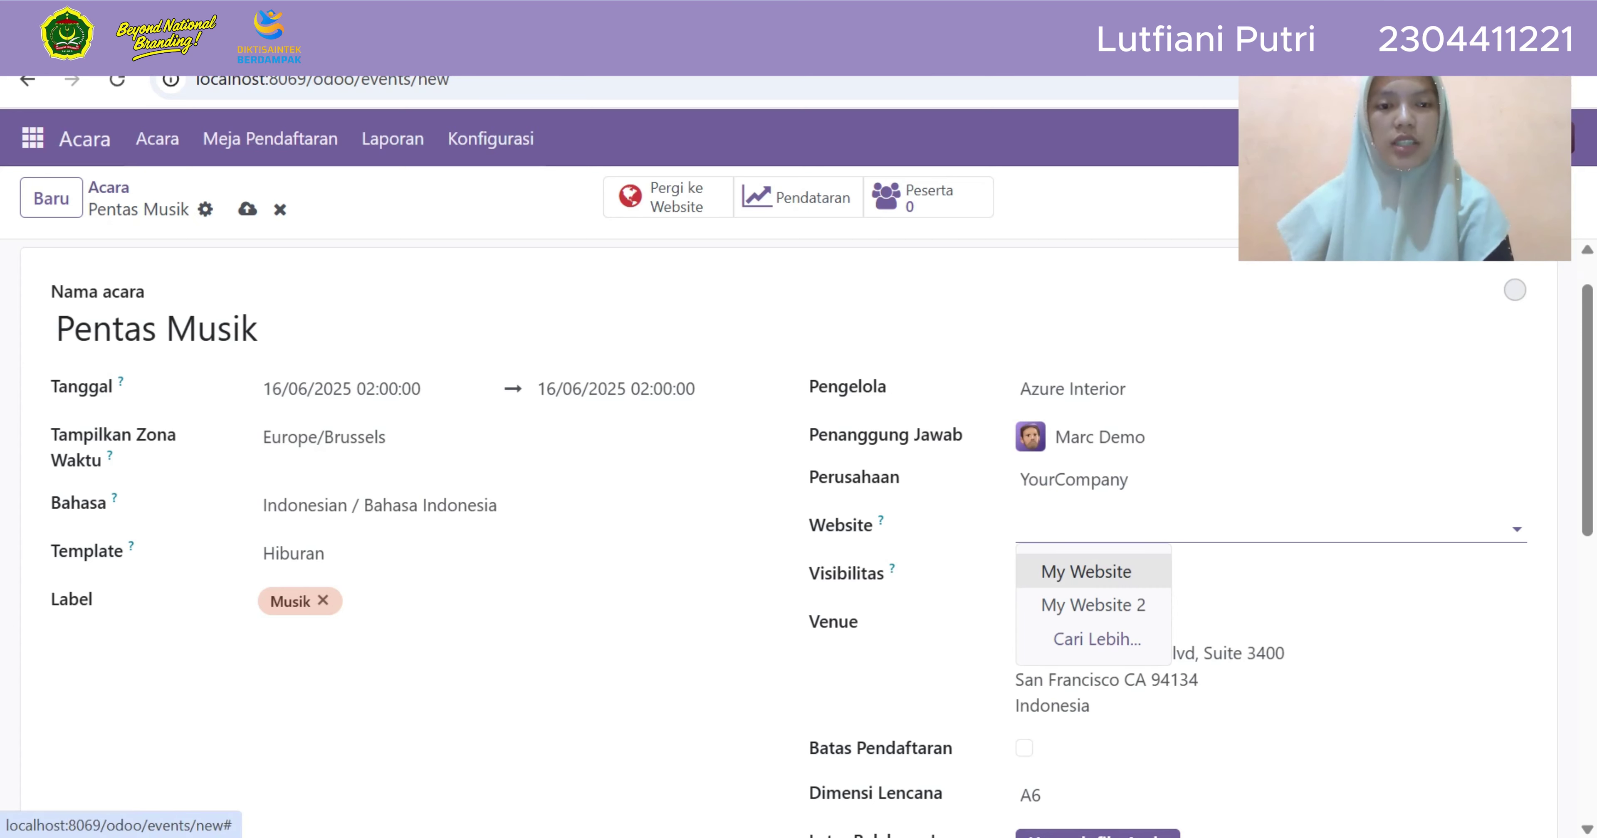
left_click(1086, 572)
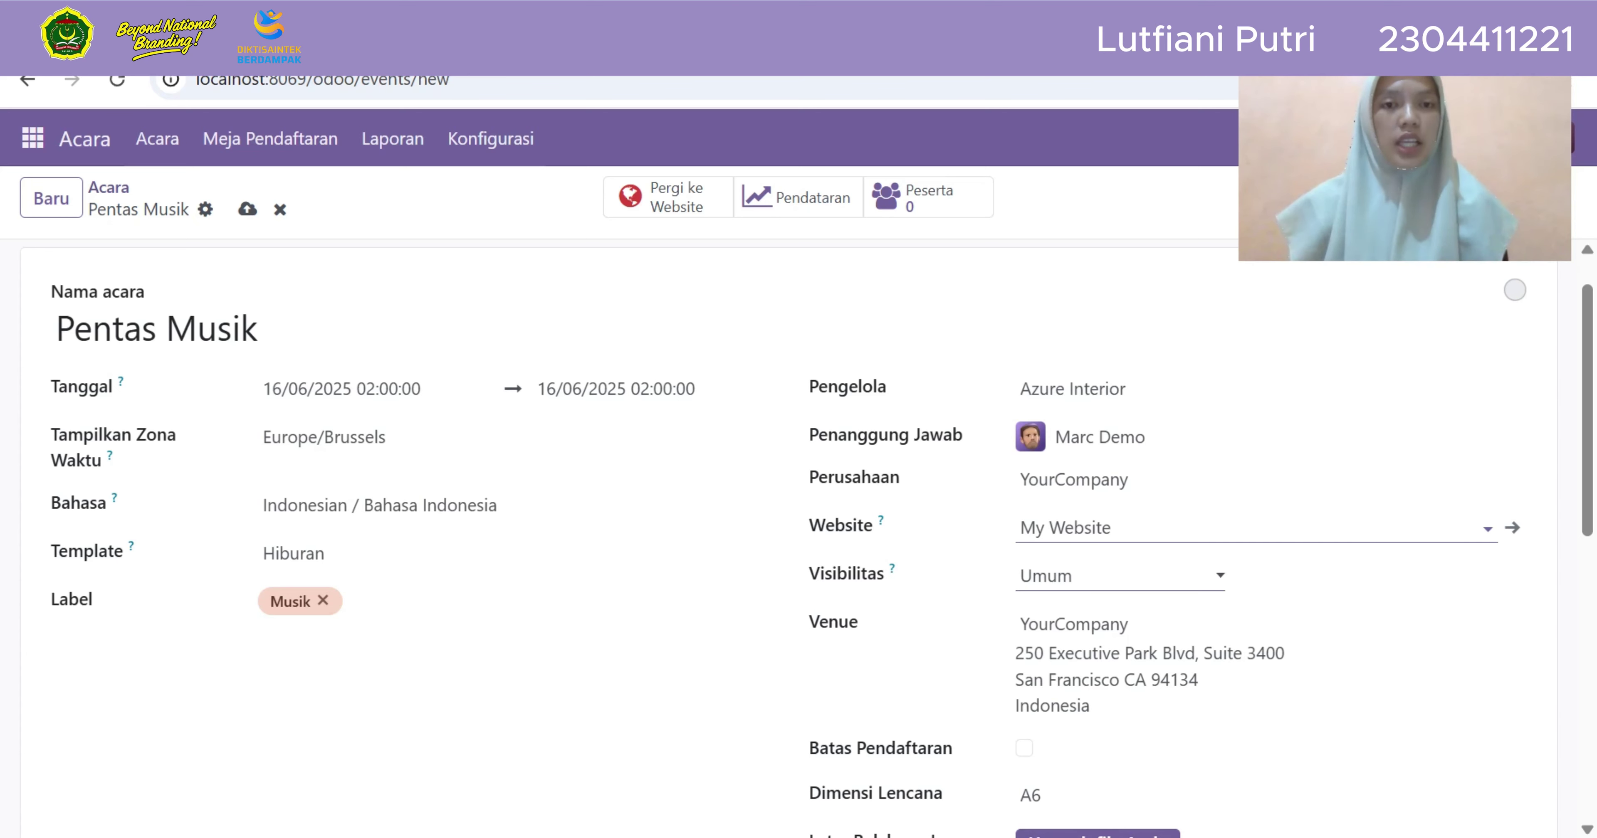
Keep visibility as Umum and choose Azure Interior as the venue
left_click(1119, 576)
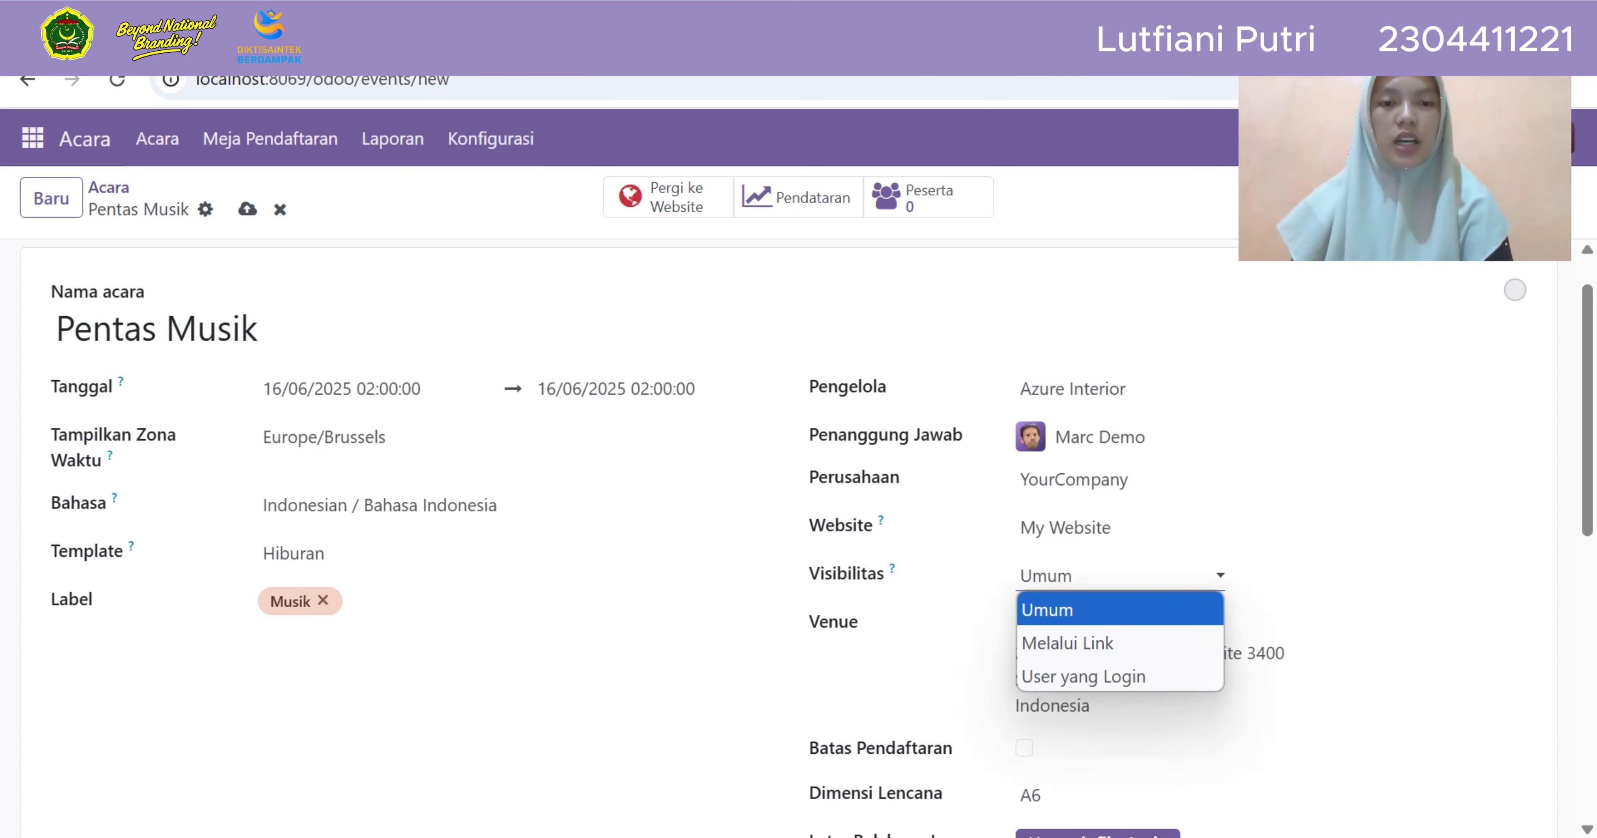
left_click(1091, 611)
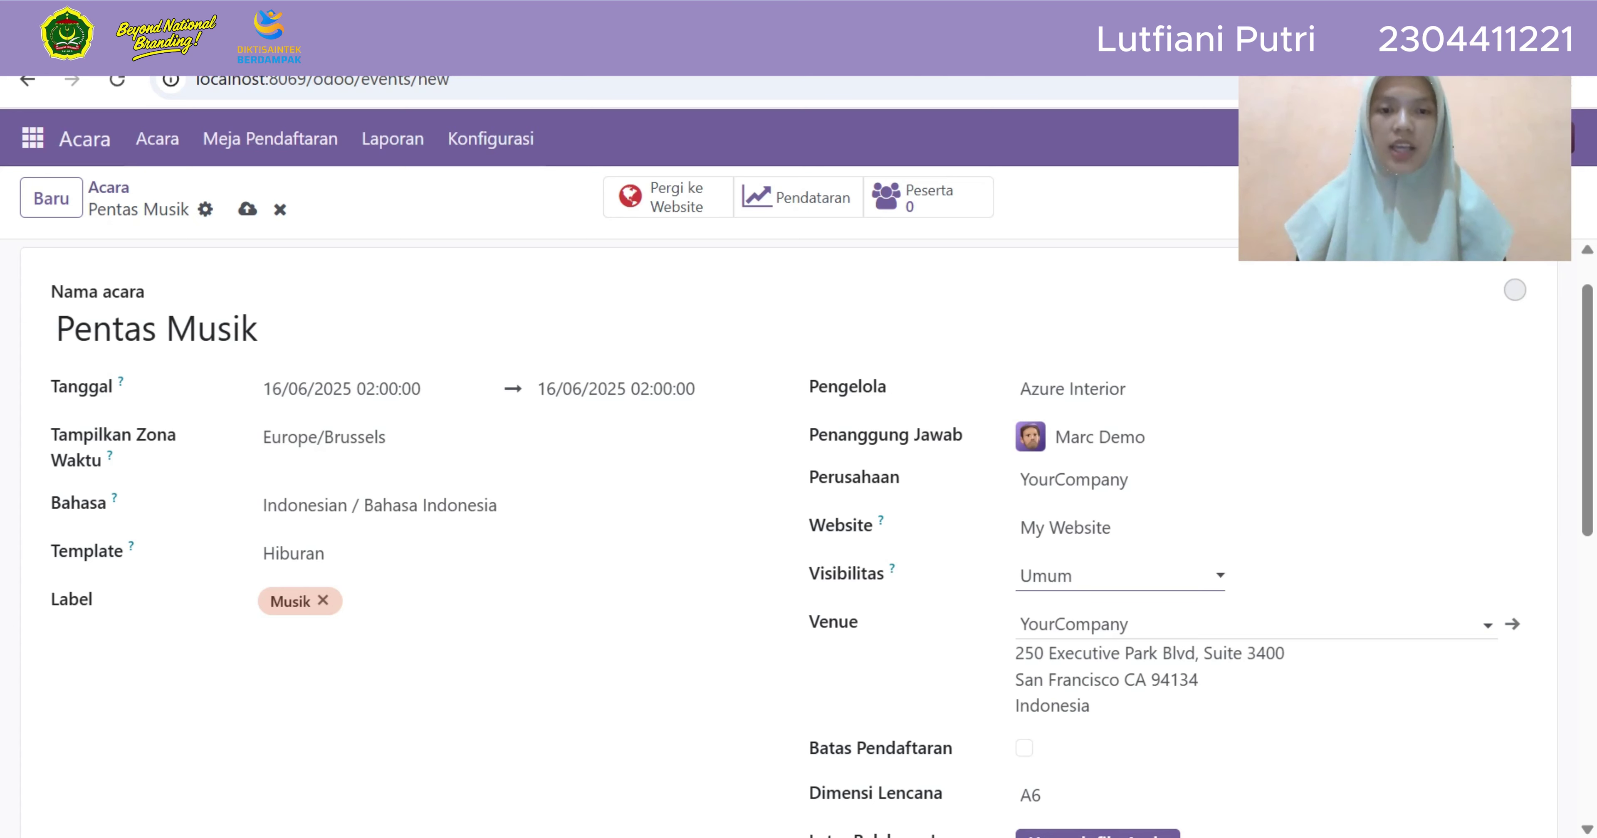
left_click(1116, 625)
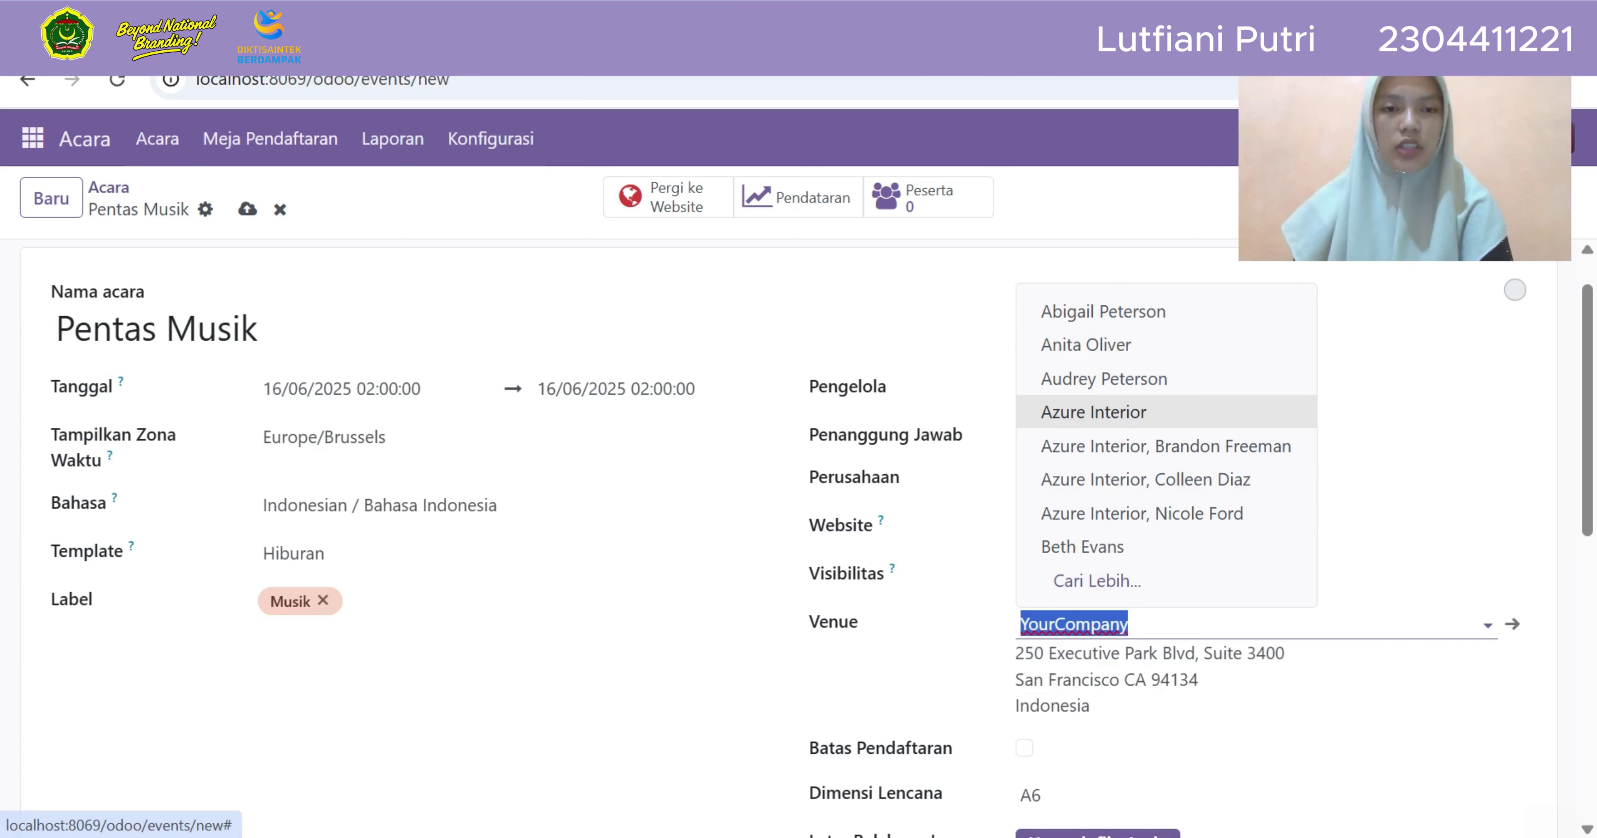
key("Return")
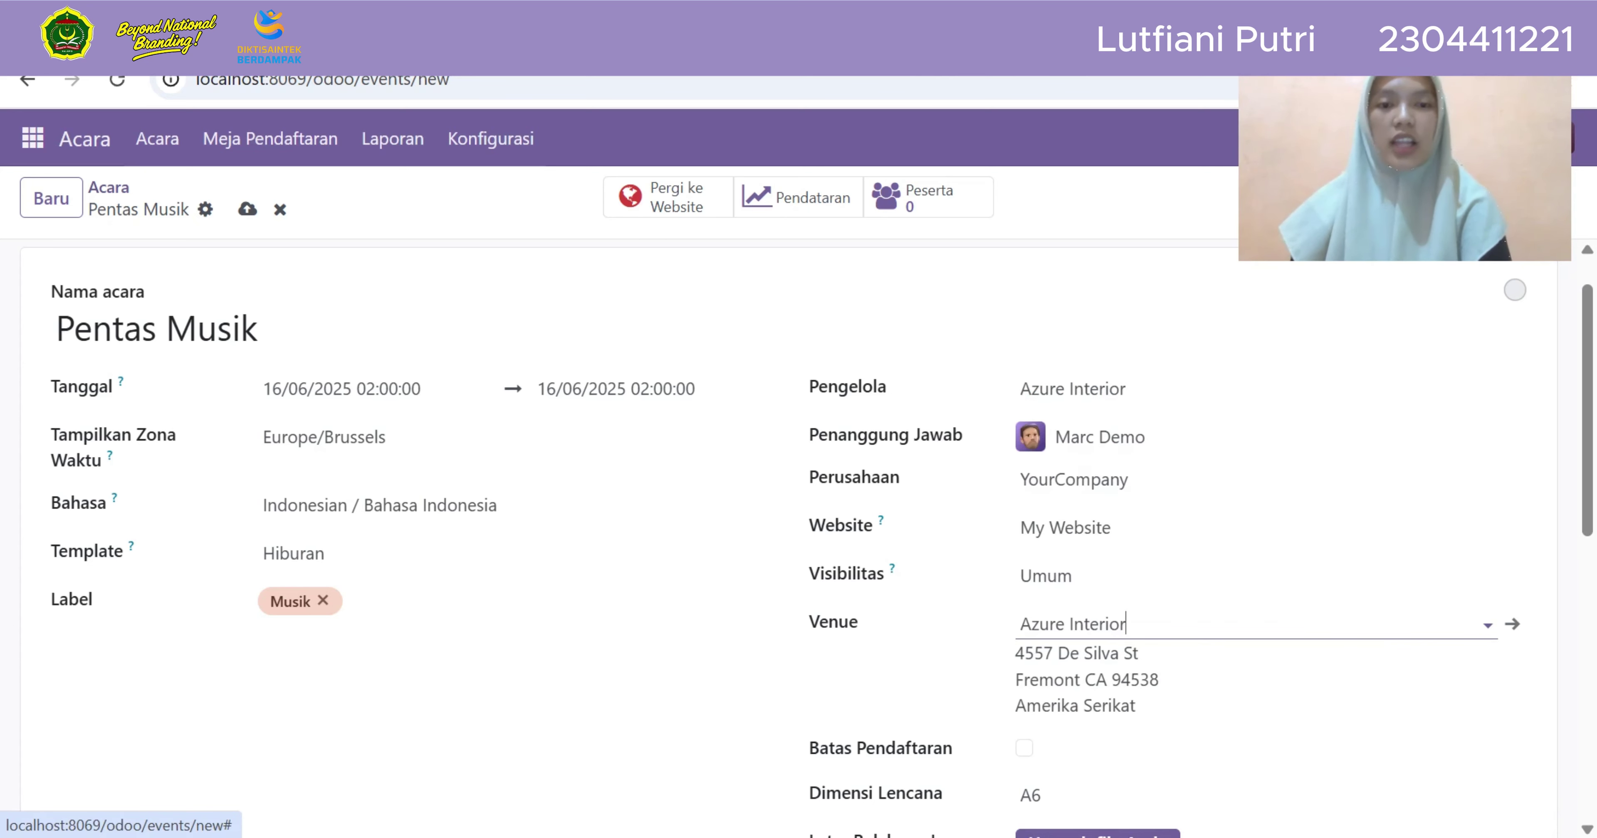
Turn on the registration limit and set it to 100 participants
scroll(806, 539, "down", 2)
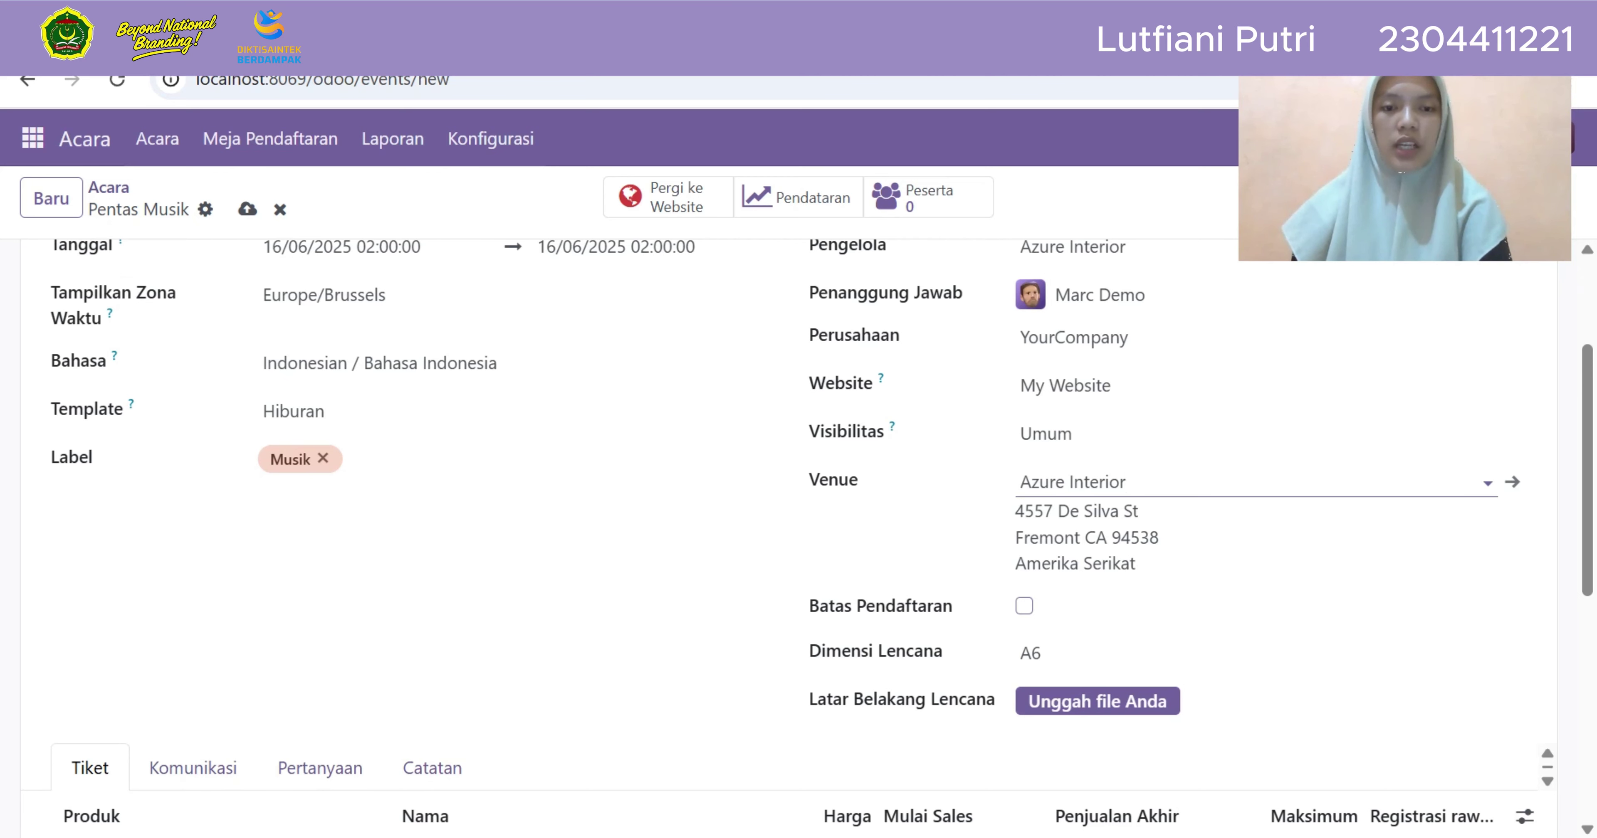
left_click(1024, 606)
left_click(1123, 609)
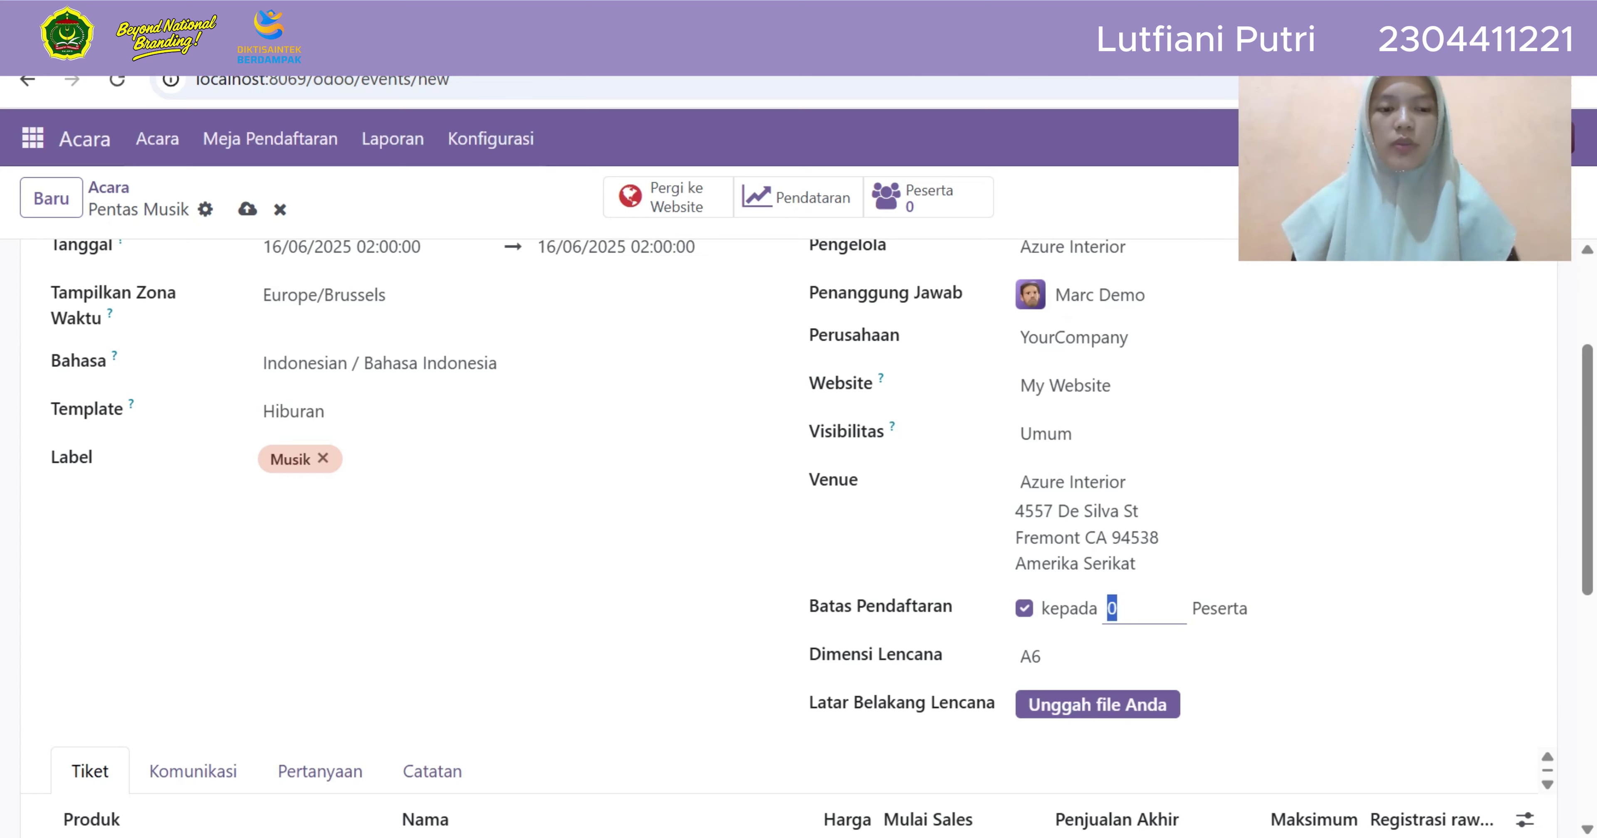
key("BackSpace")
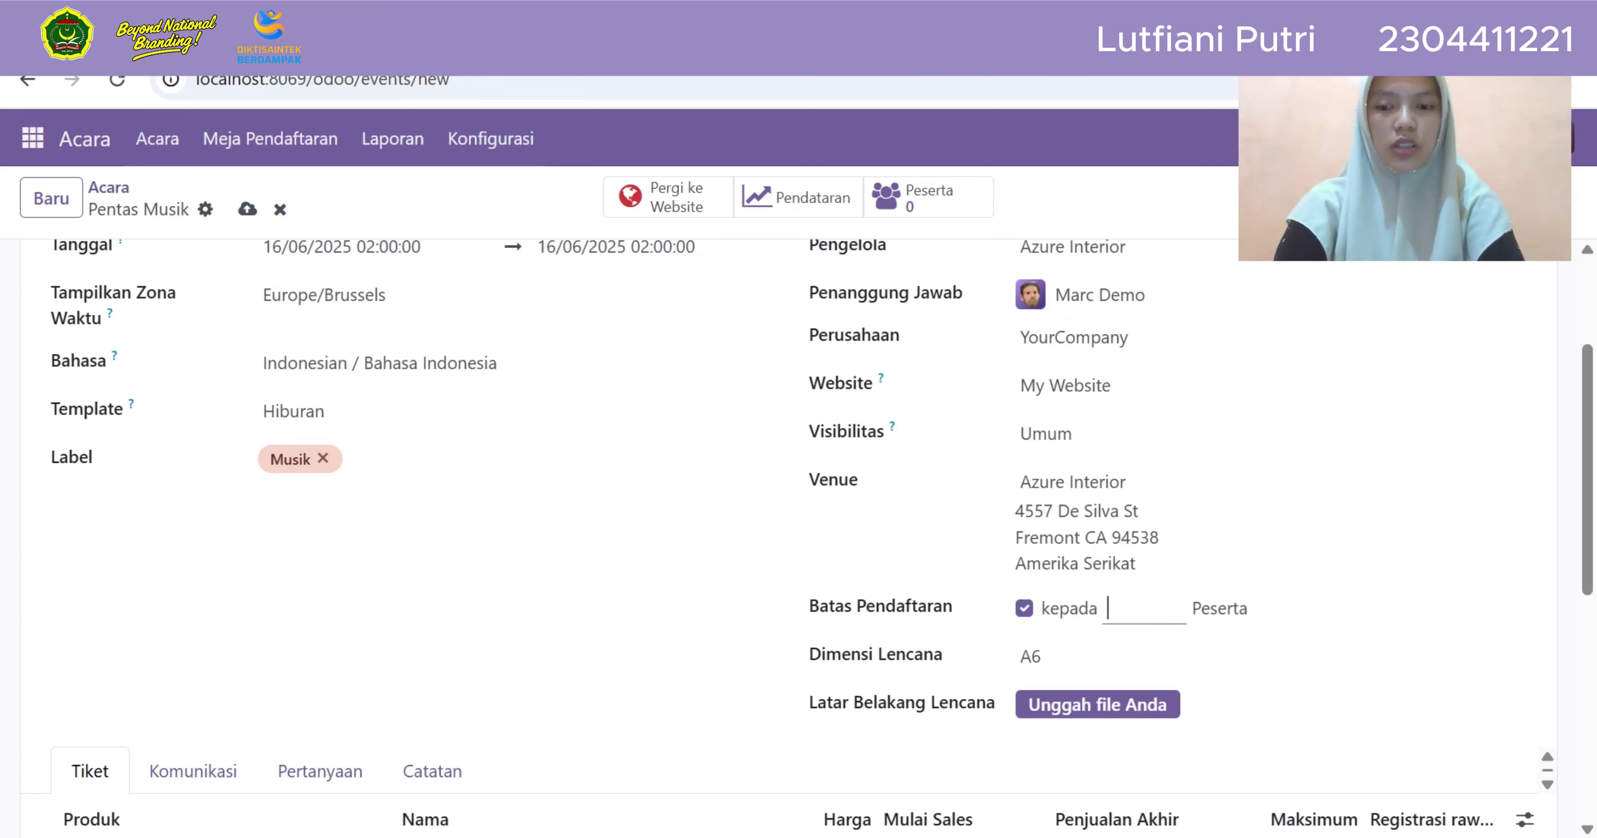
type("100")
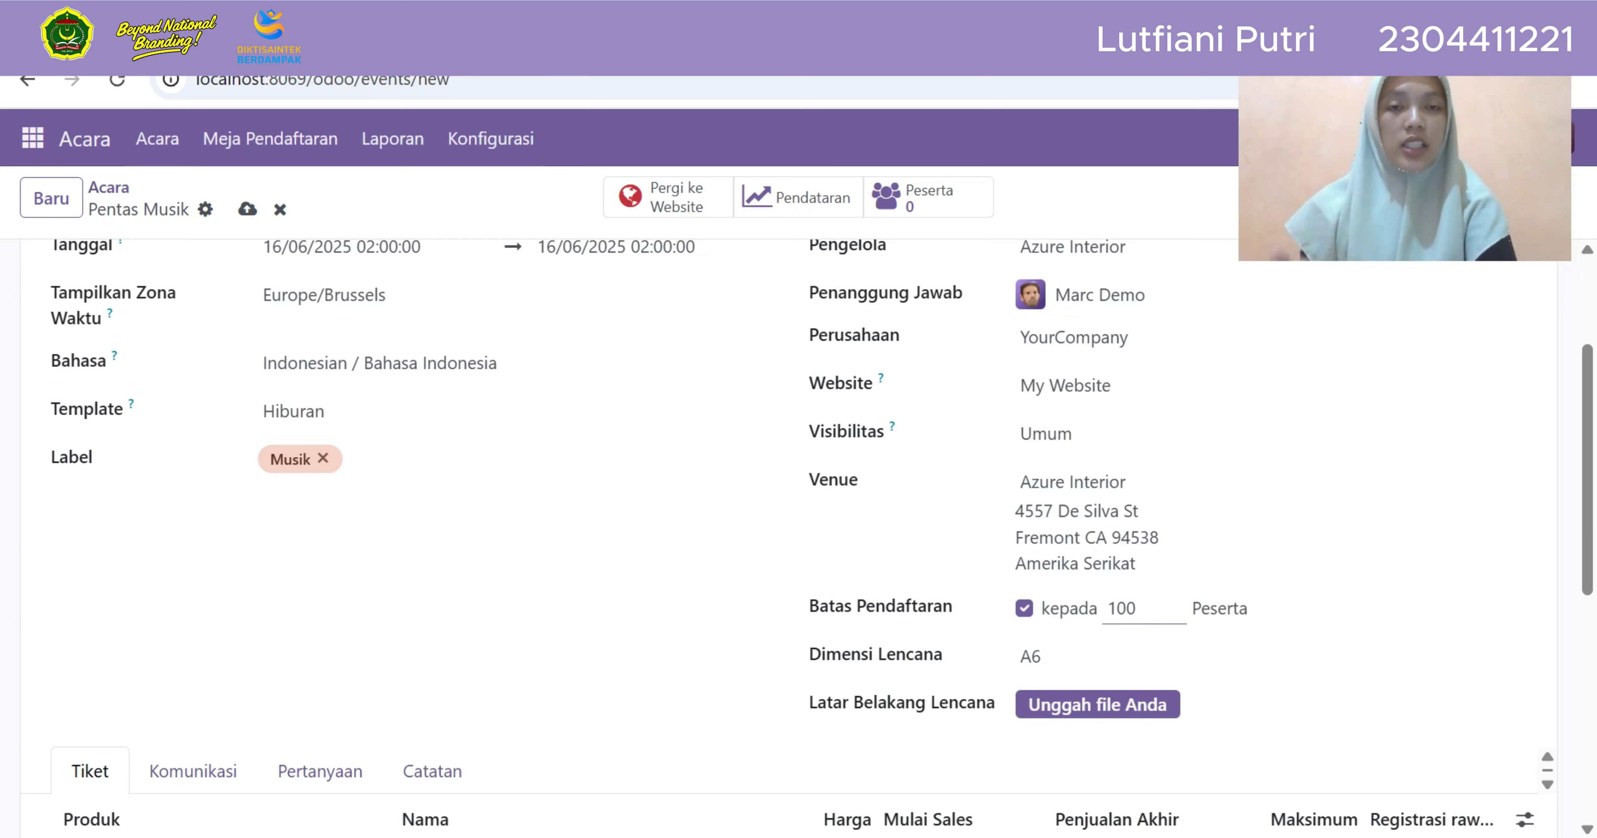
Start a badge background upload, cancel it without a file, and review the form
left_click(1098, 705)
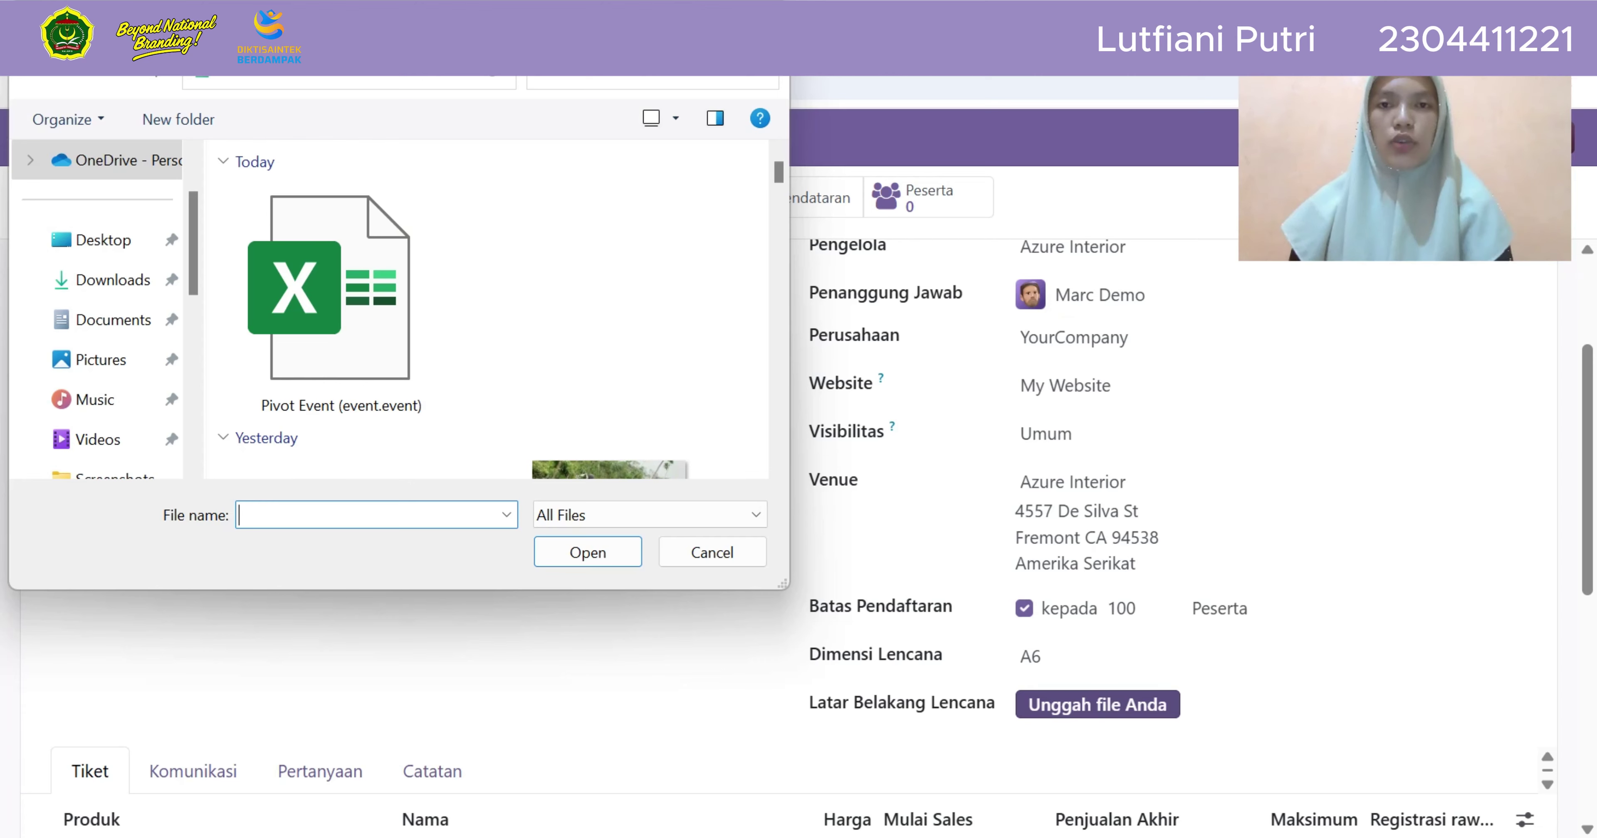
left_click(713, 552)
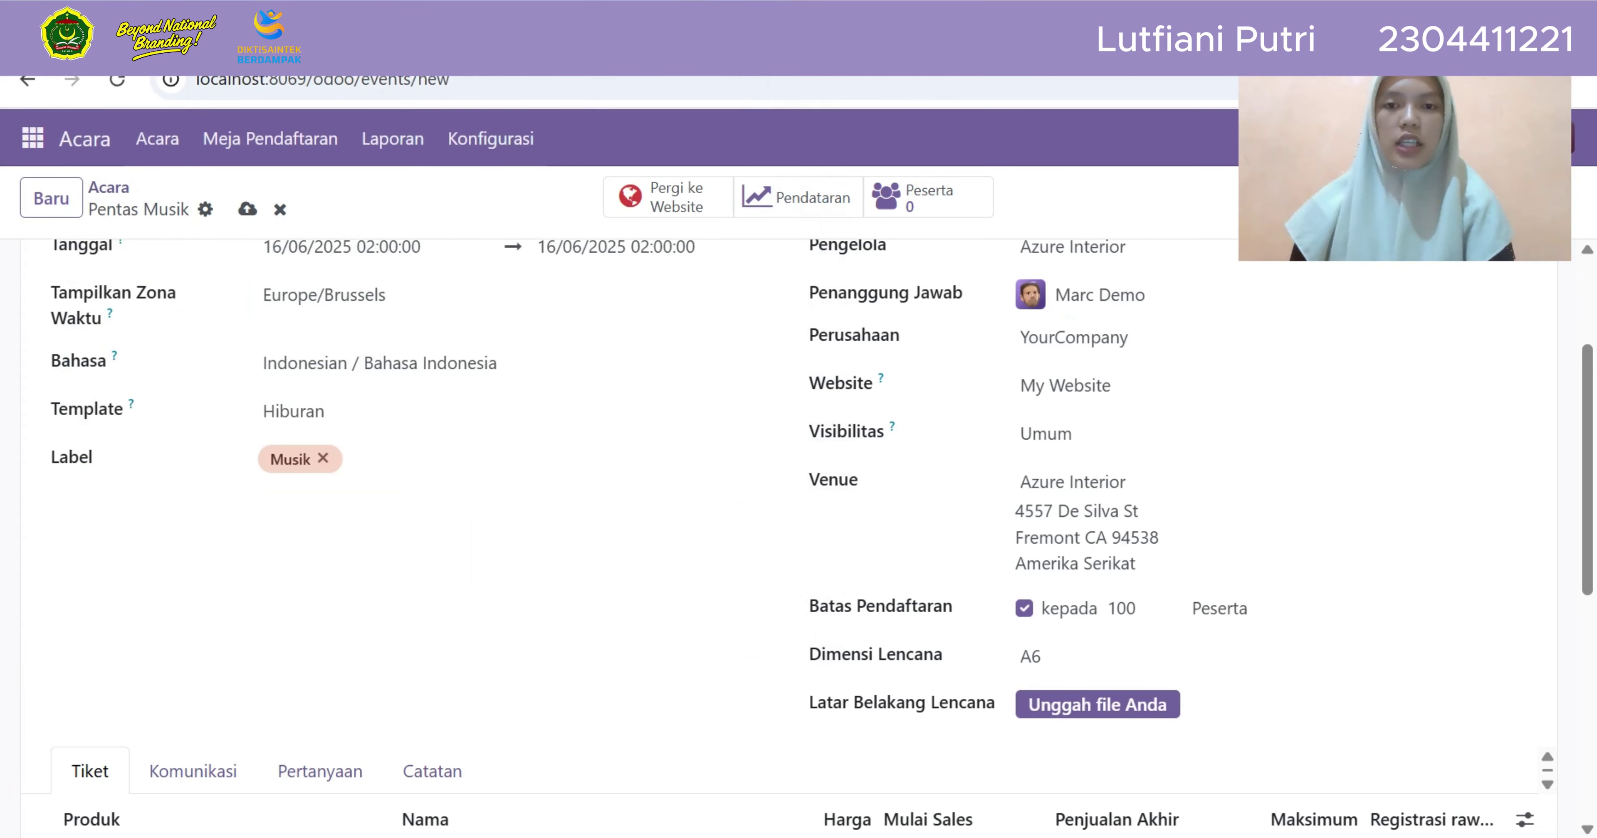
scroll(789, 538, "up", 3)
scroll(788, 538, "down", 3)
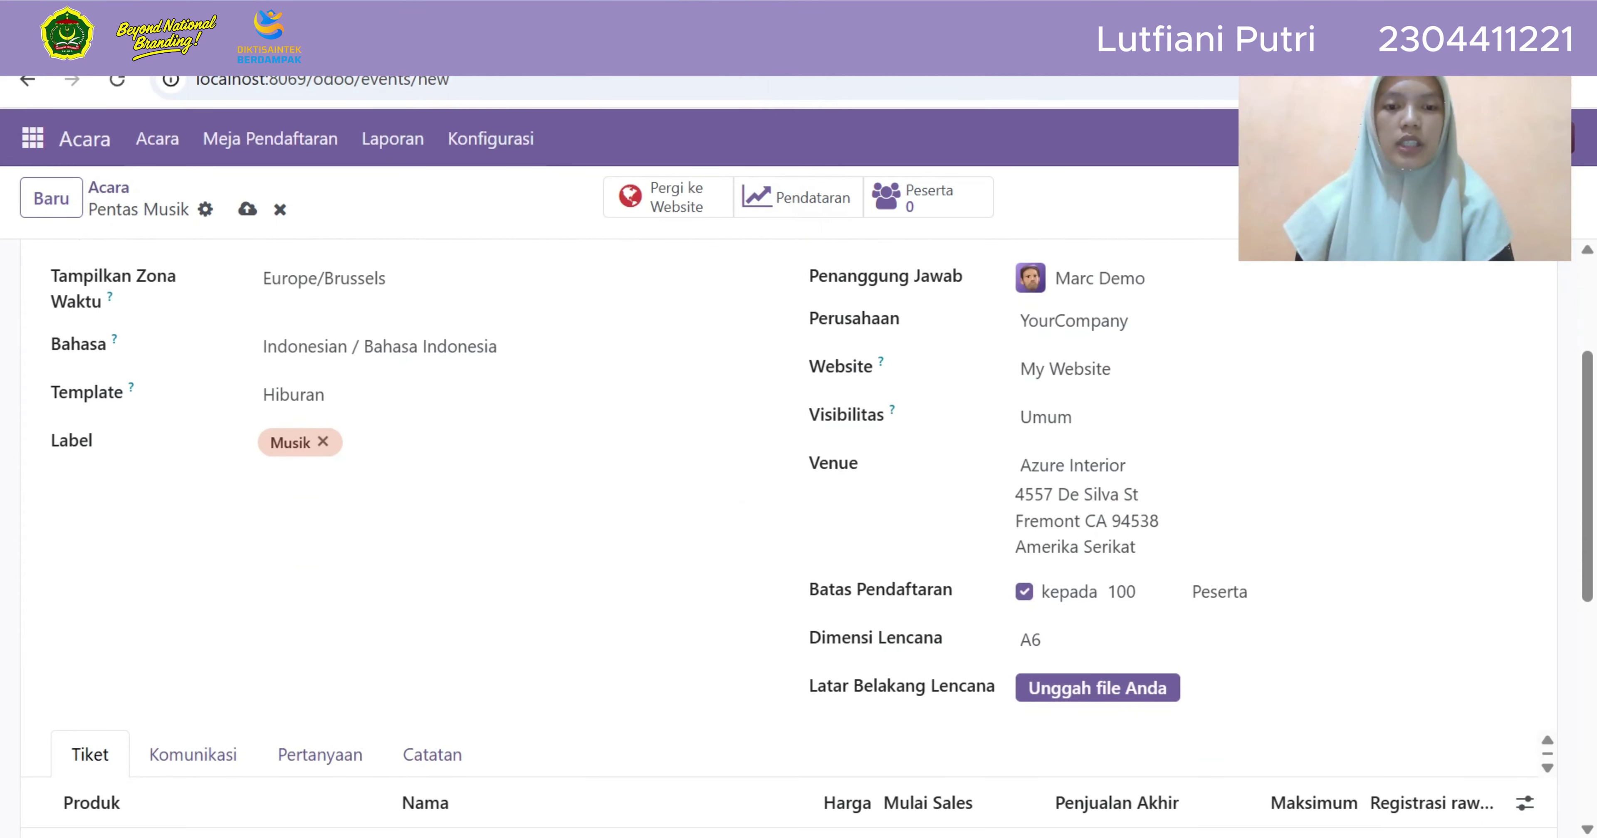
scroll(788, 539, "down", 1)
scroll(788, 538, "up", 2)
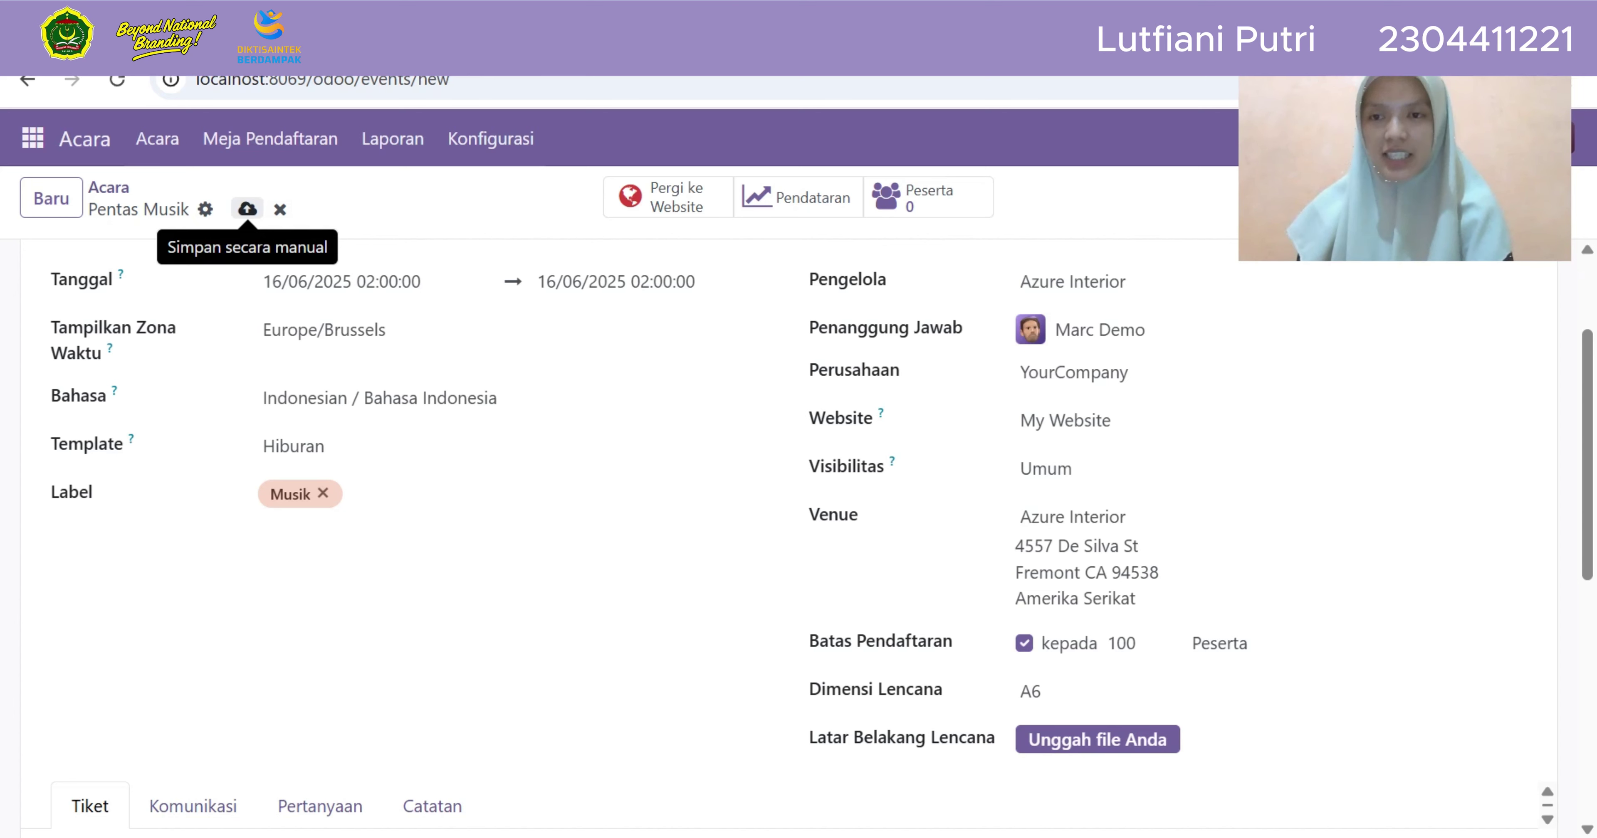
Save Pentas Musik and return to the Acara kanban board via the breadcrumb
left_click(248, 209)
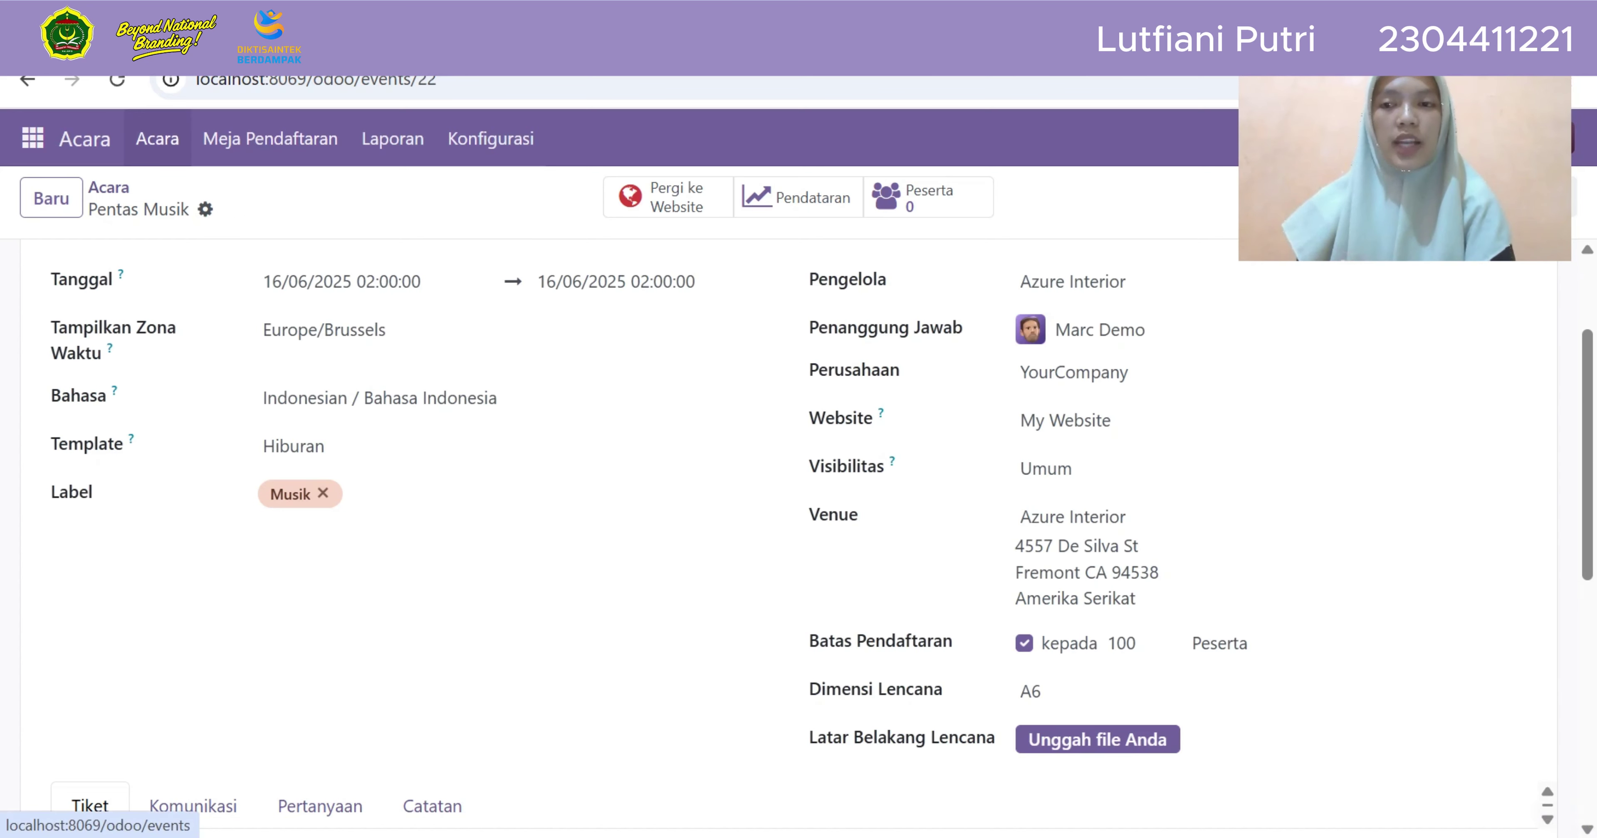
left_click(157, 138)
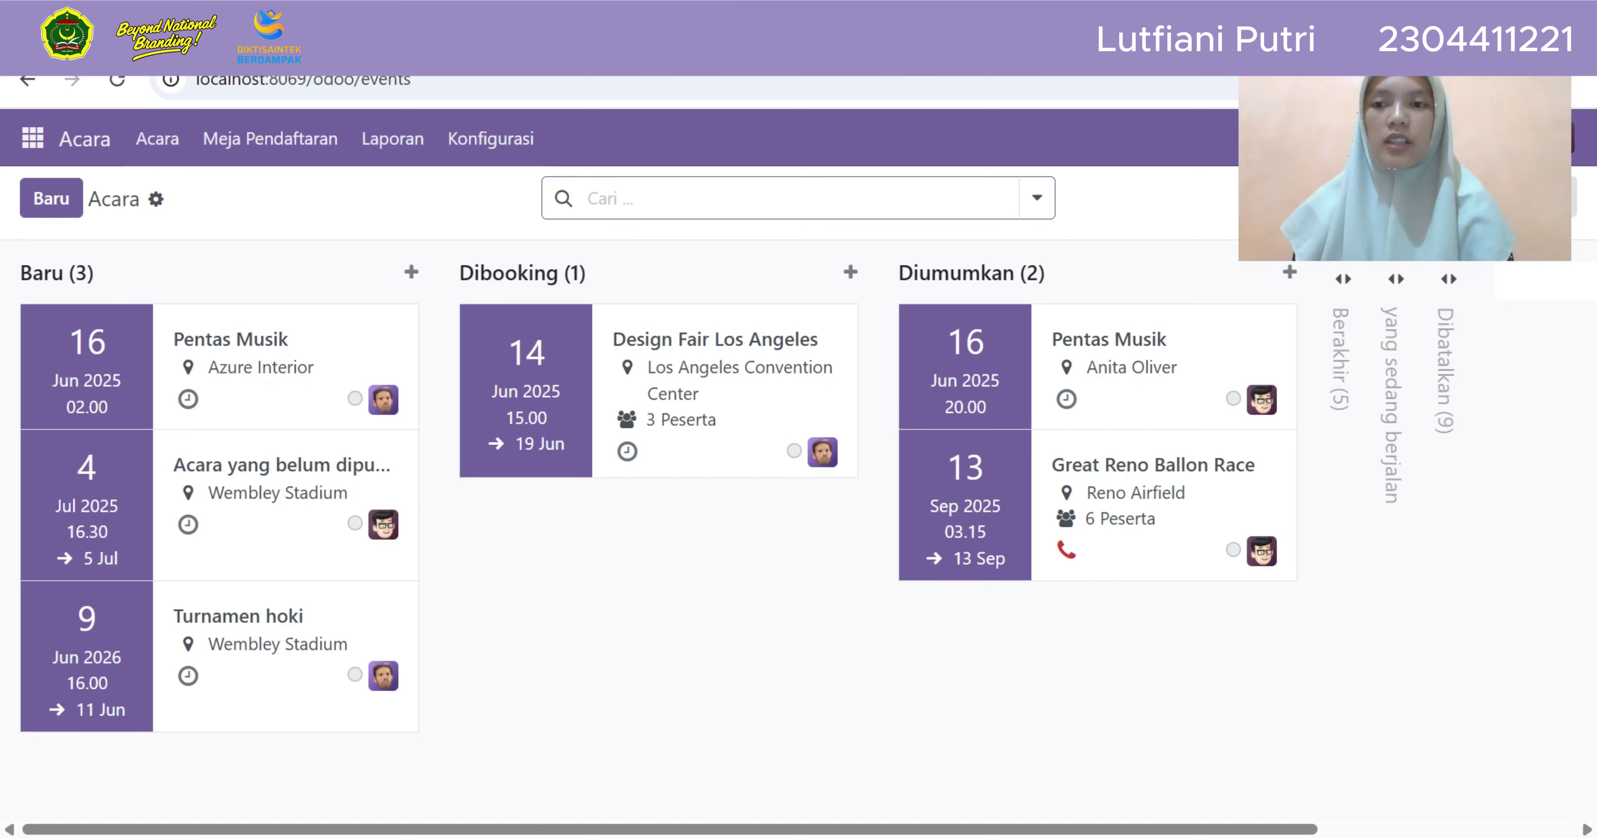
Drag the Pentas Musik card through Dibooking and Diumumkan into the unfolded Berakhir stage
left_click_drag(217, 366, 661, 365)
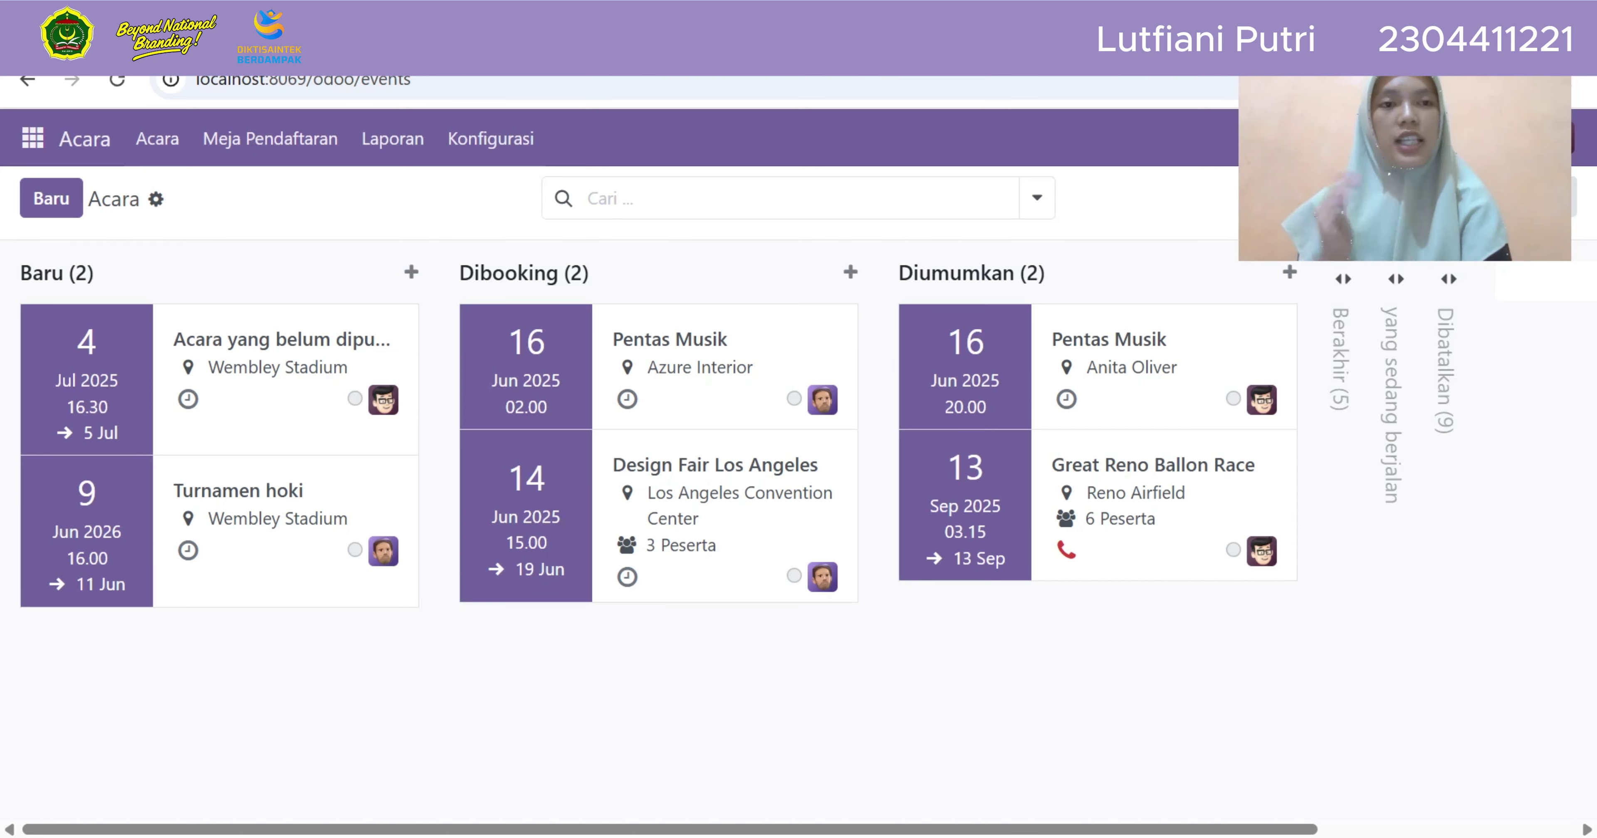
left_click_drag(682, 372, 1116, 372)
scroll(1023, 372, "right", 5)
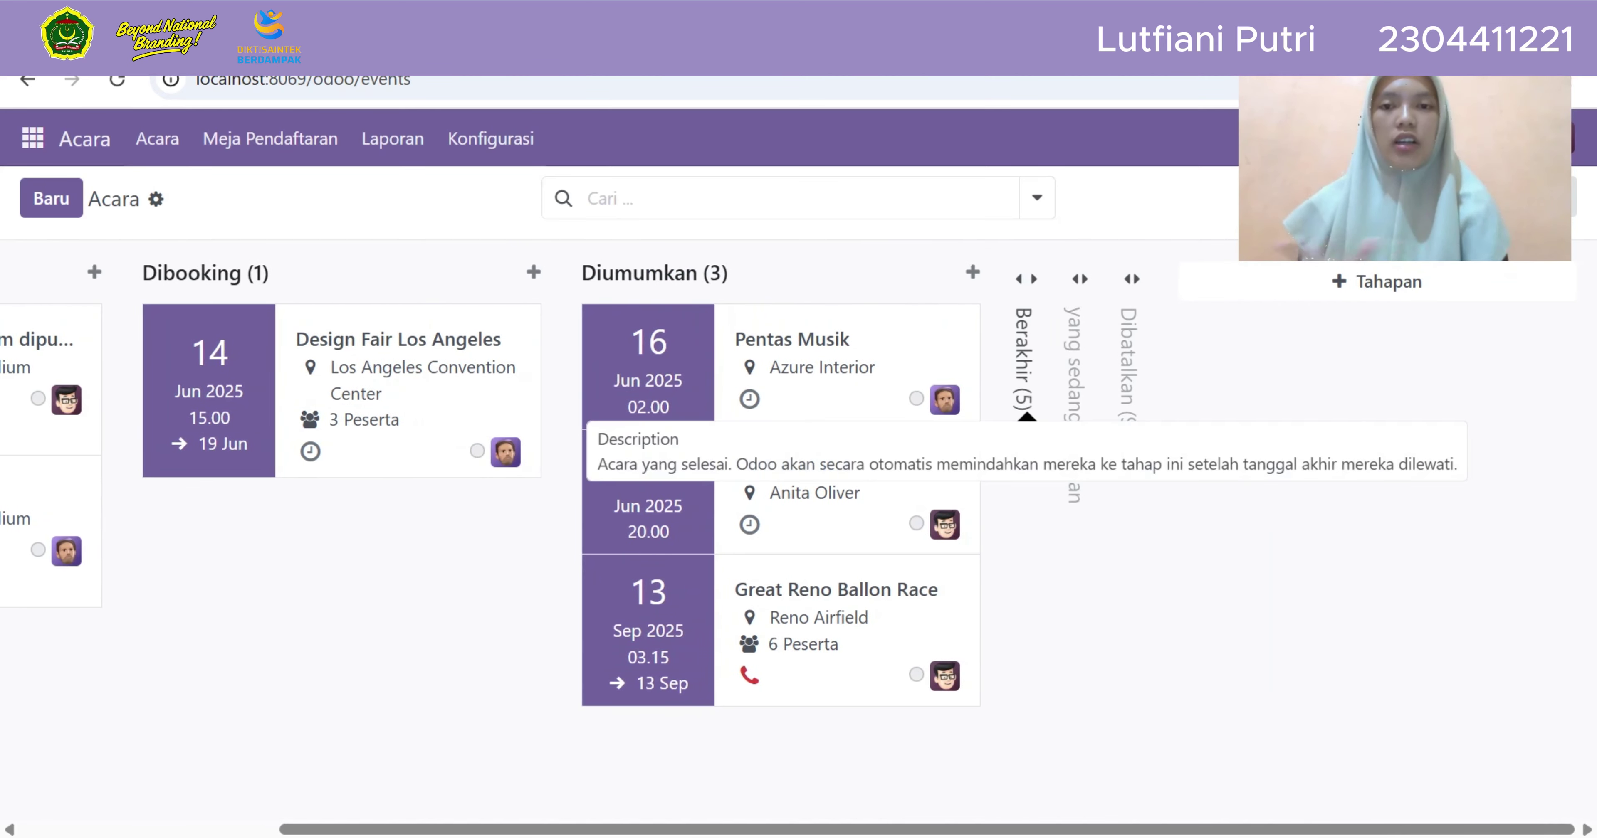
left_click(1023, 360)
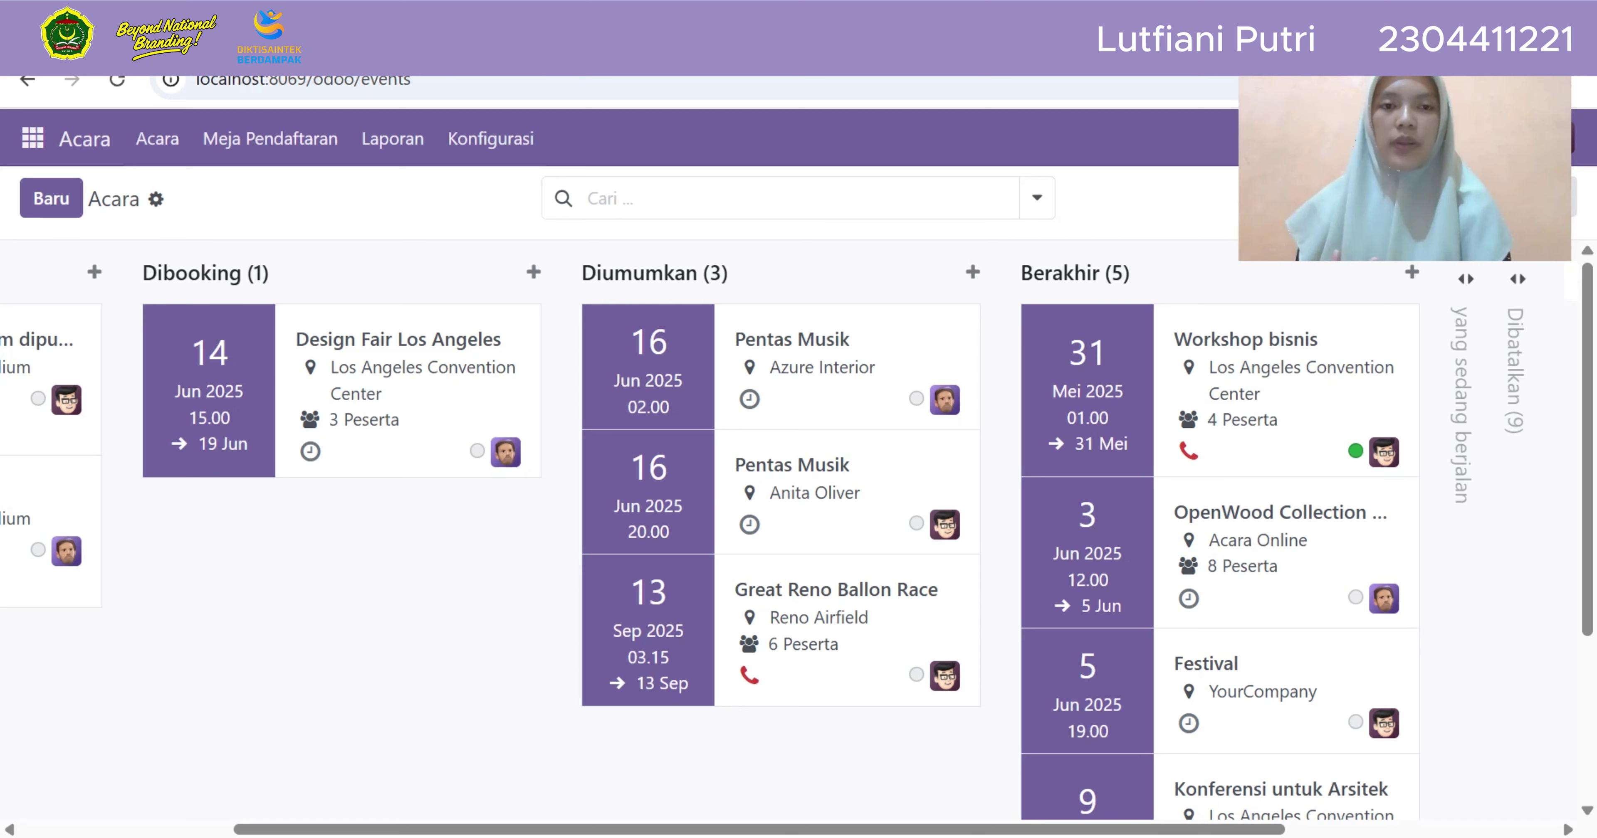
left_click_drag(805, 347, 1250, 347)
Unfold yang sedang berjalan and Dibatalkan, moving the card through to Dibatalkan
scroll(1250, 434, "right", 3)
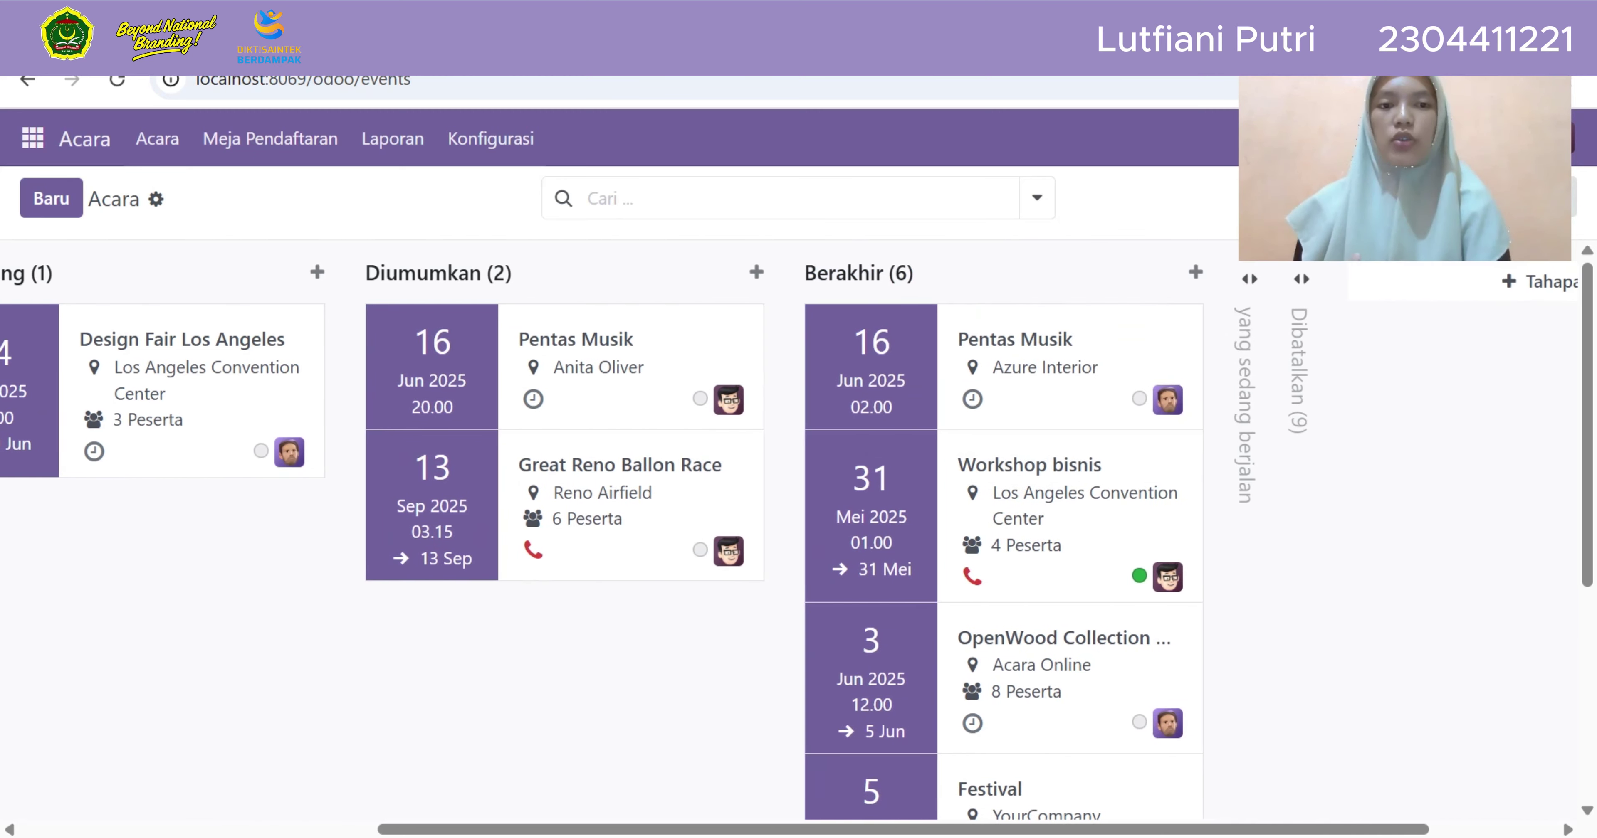
left_click(1243, 403)
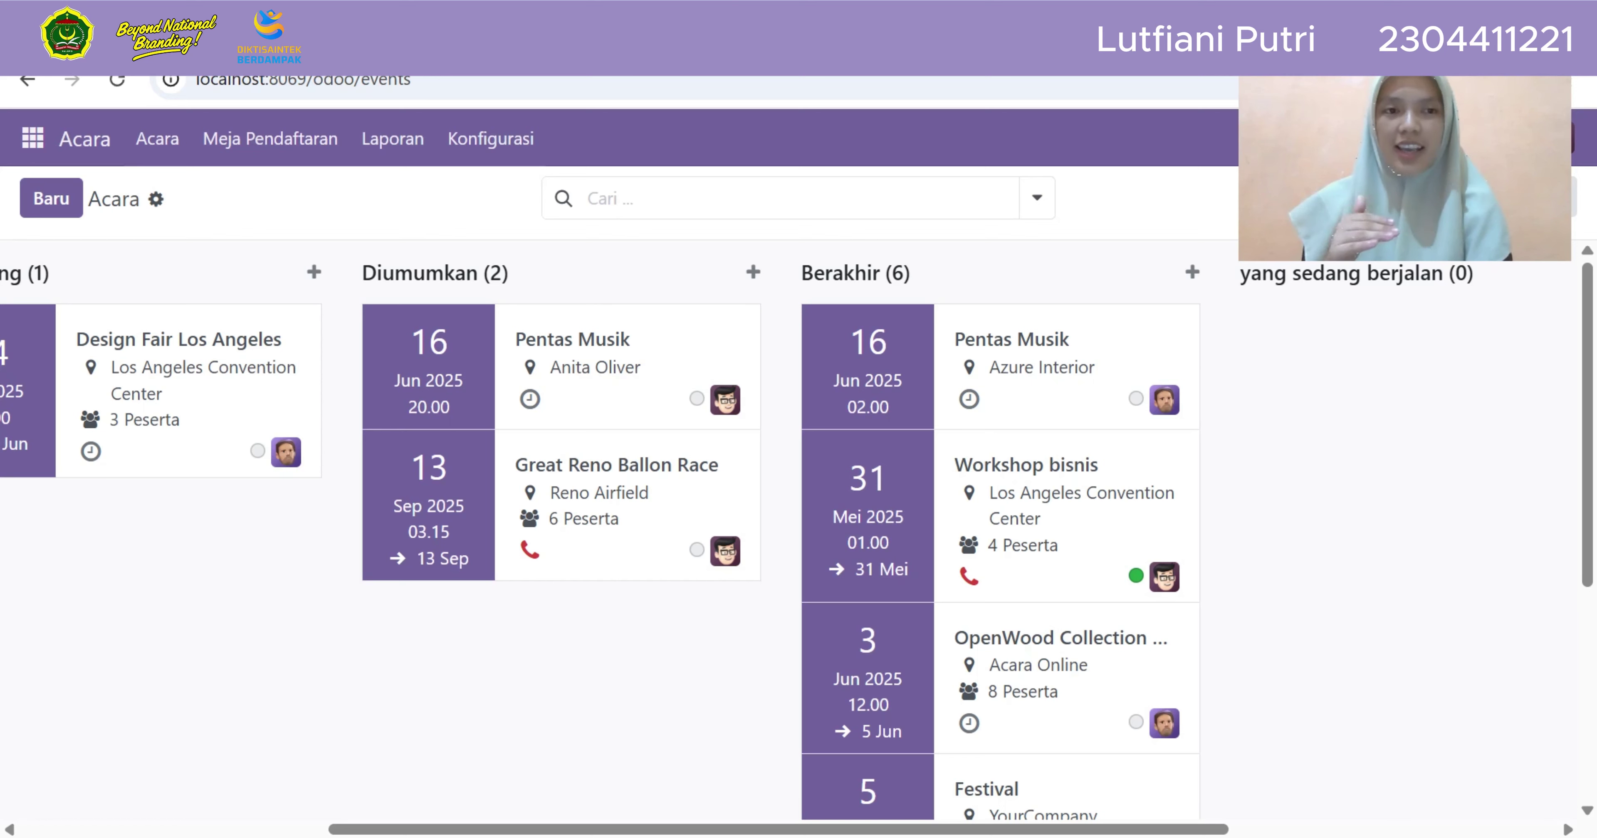
left_click_drag(992, 366, 1383, 385)
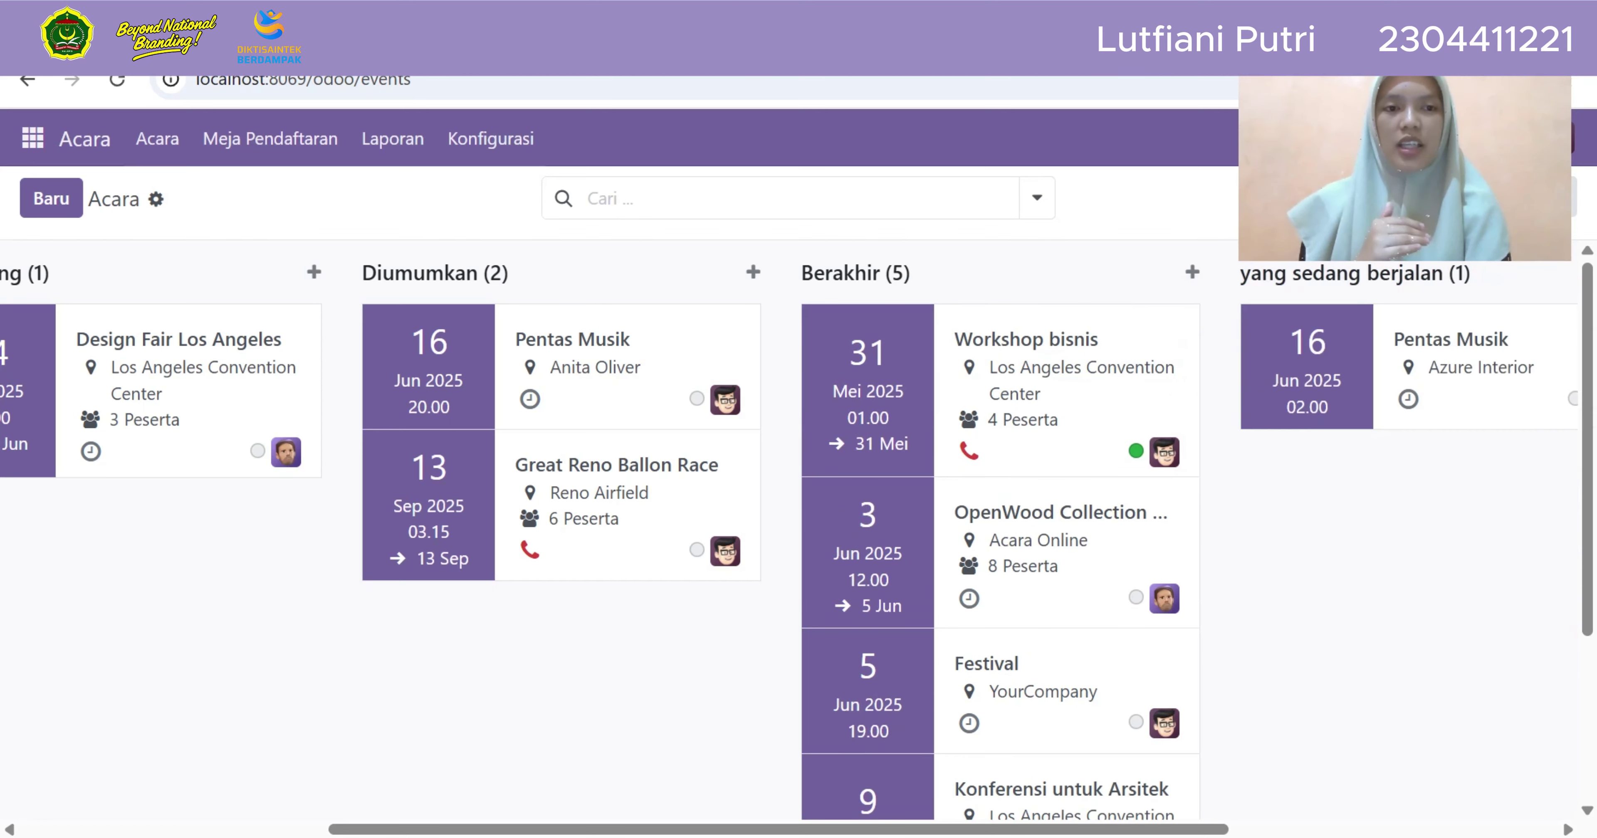
scroll(1364, 403, "right", 5)
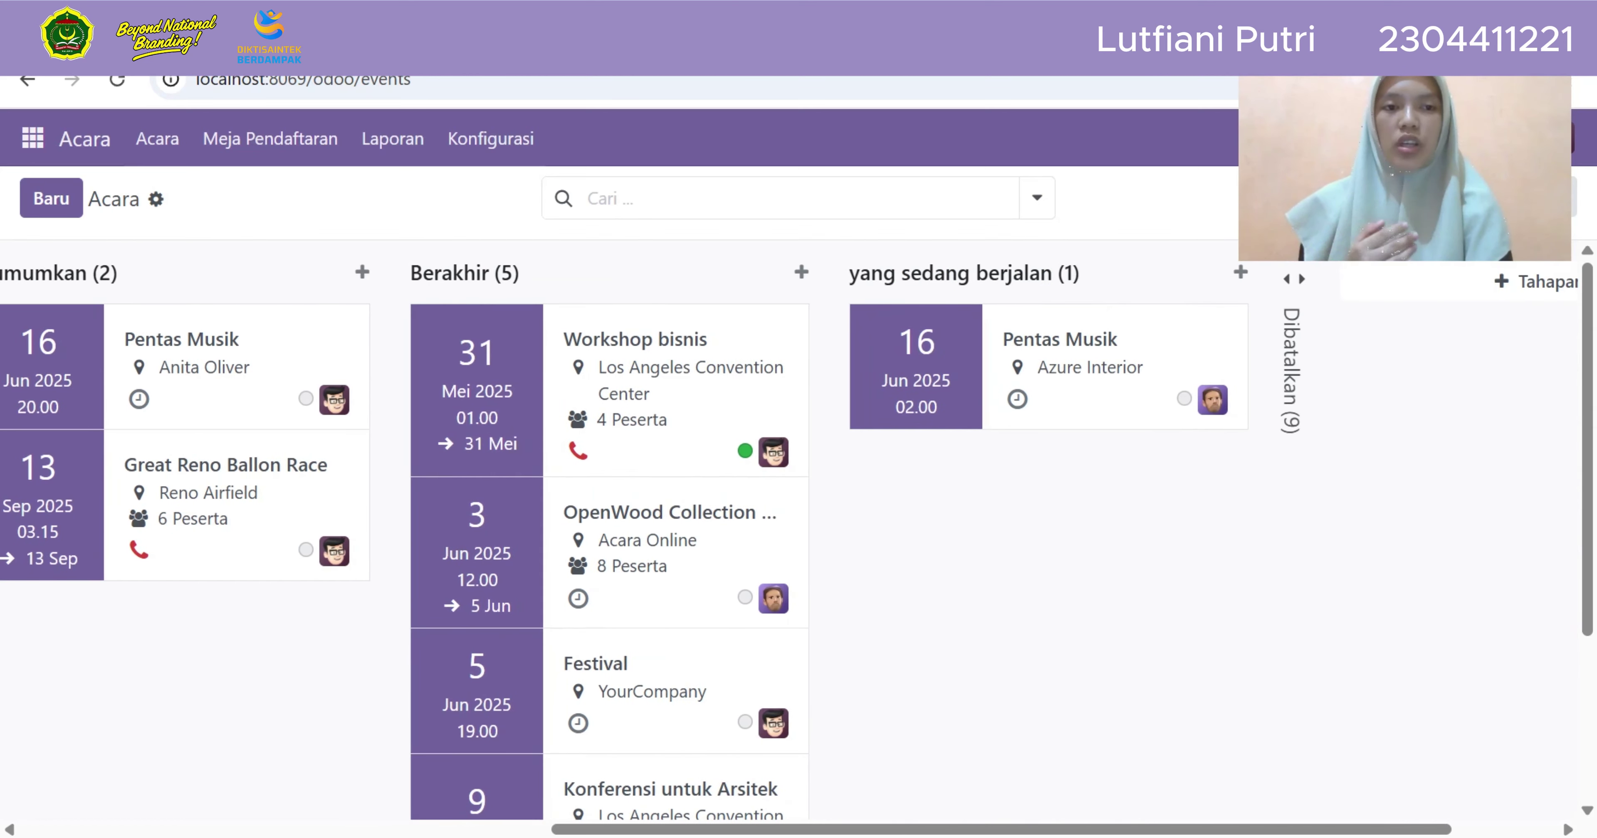
left_click(1294, 433)
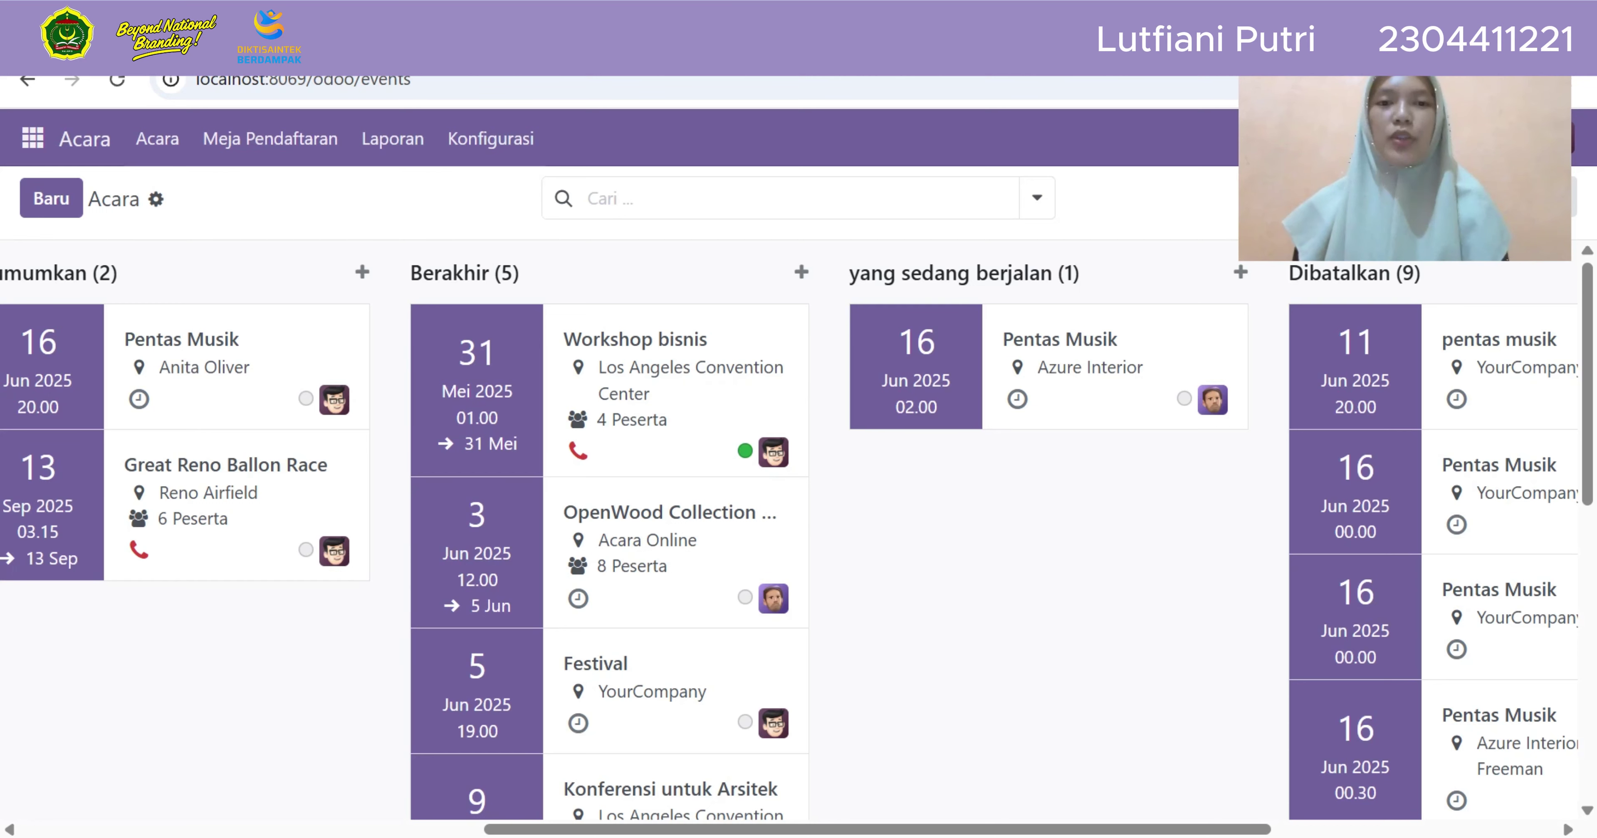
left_click_drag(1054, 372, 1398, 378)
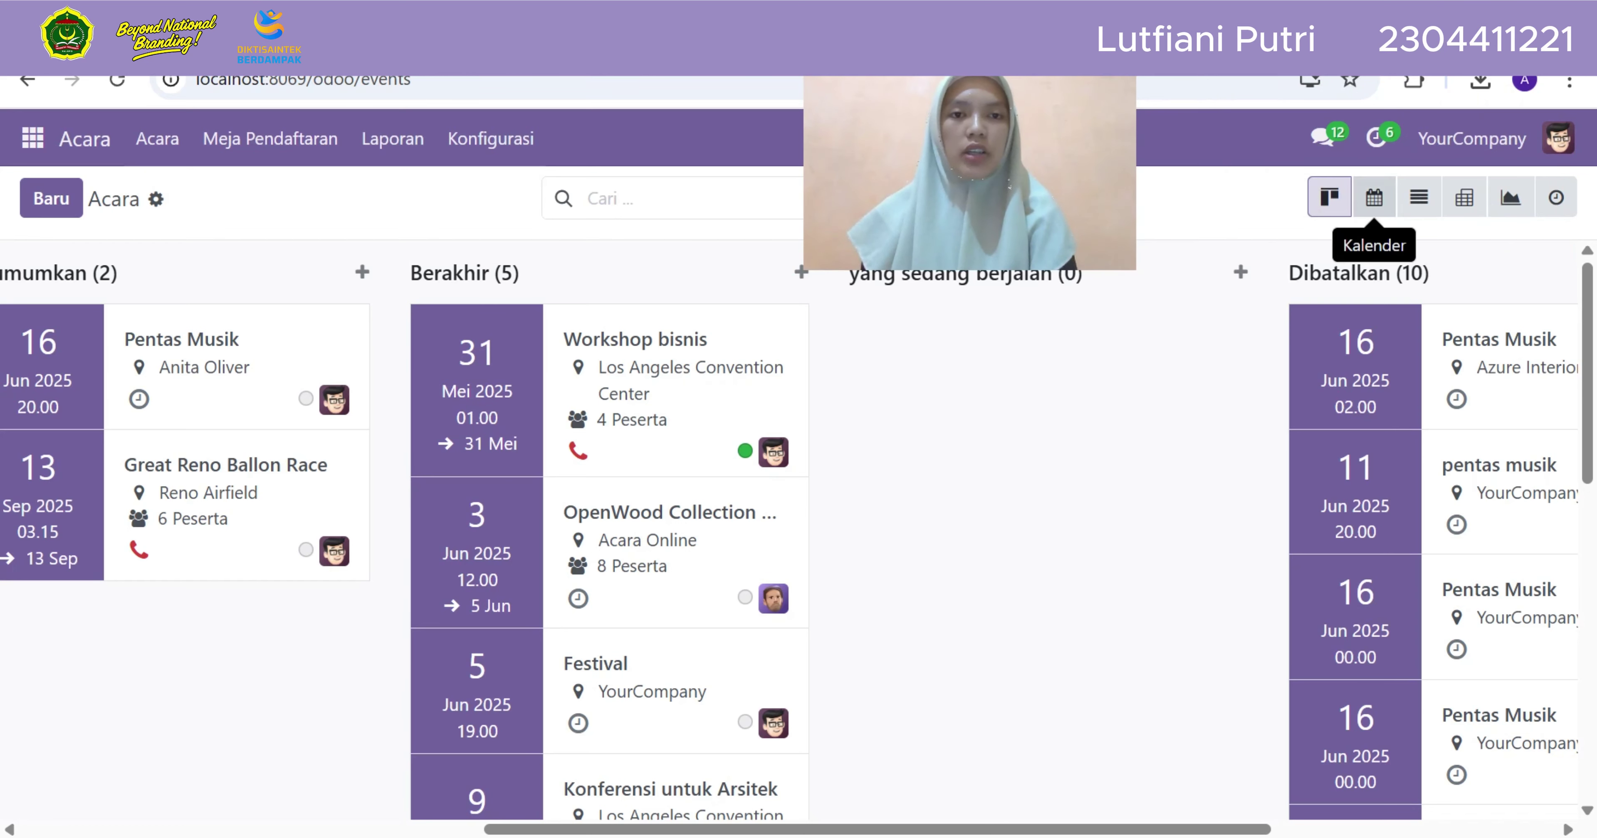
Switch the Acara events to the Kalender view showing June 2025
left_click(1373, 197)
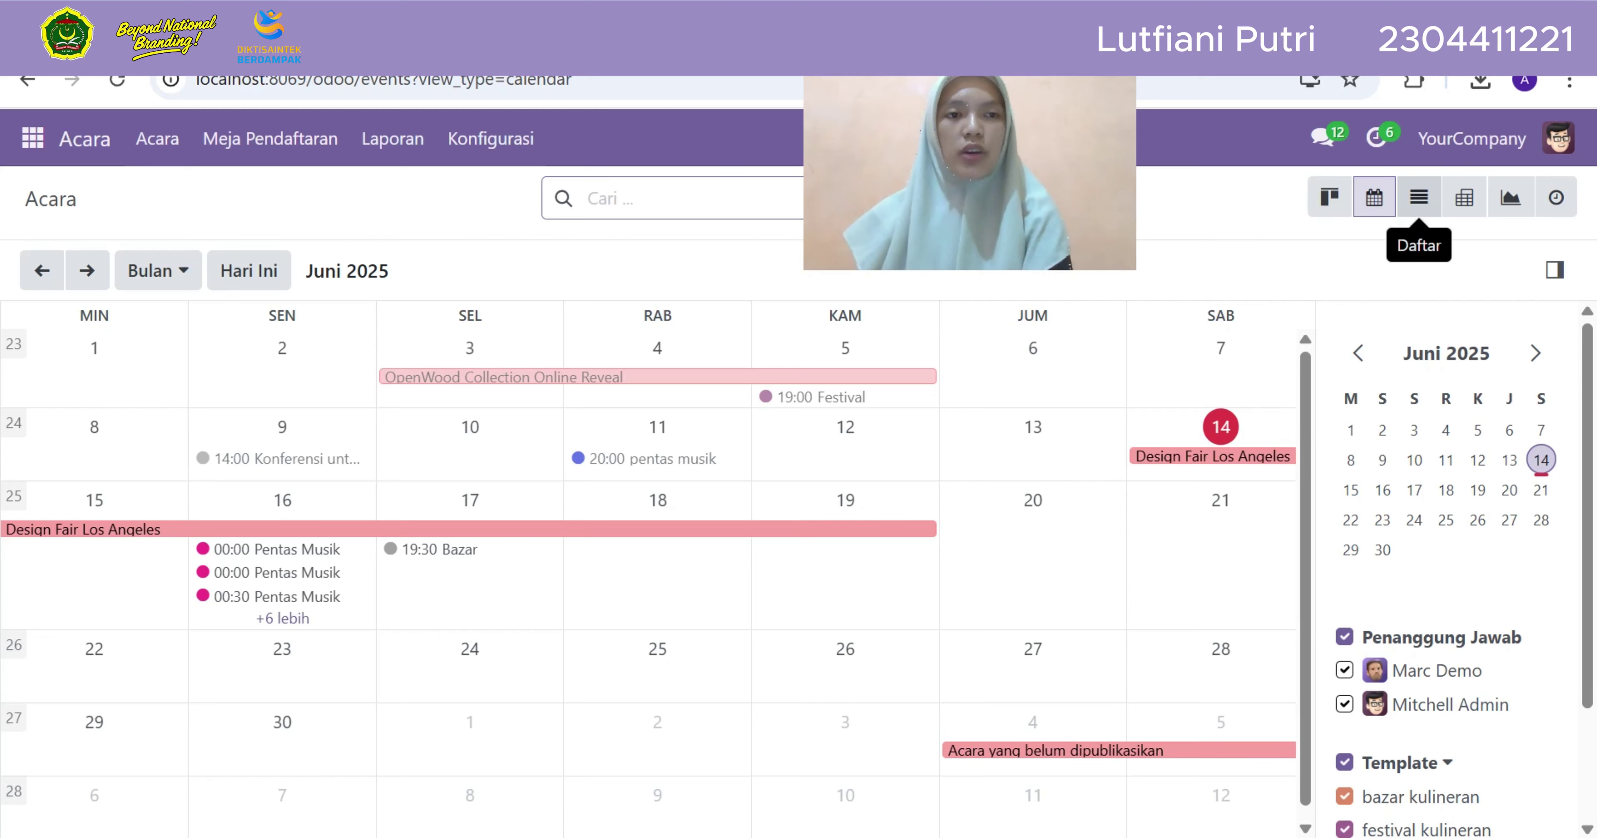
Browse the events in the Daftar list, then switch to the Pivot table totalling 20 events
left_click(1418, 197)
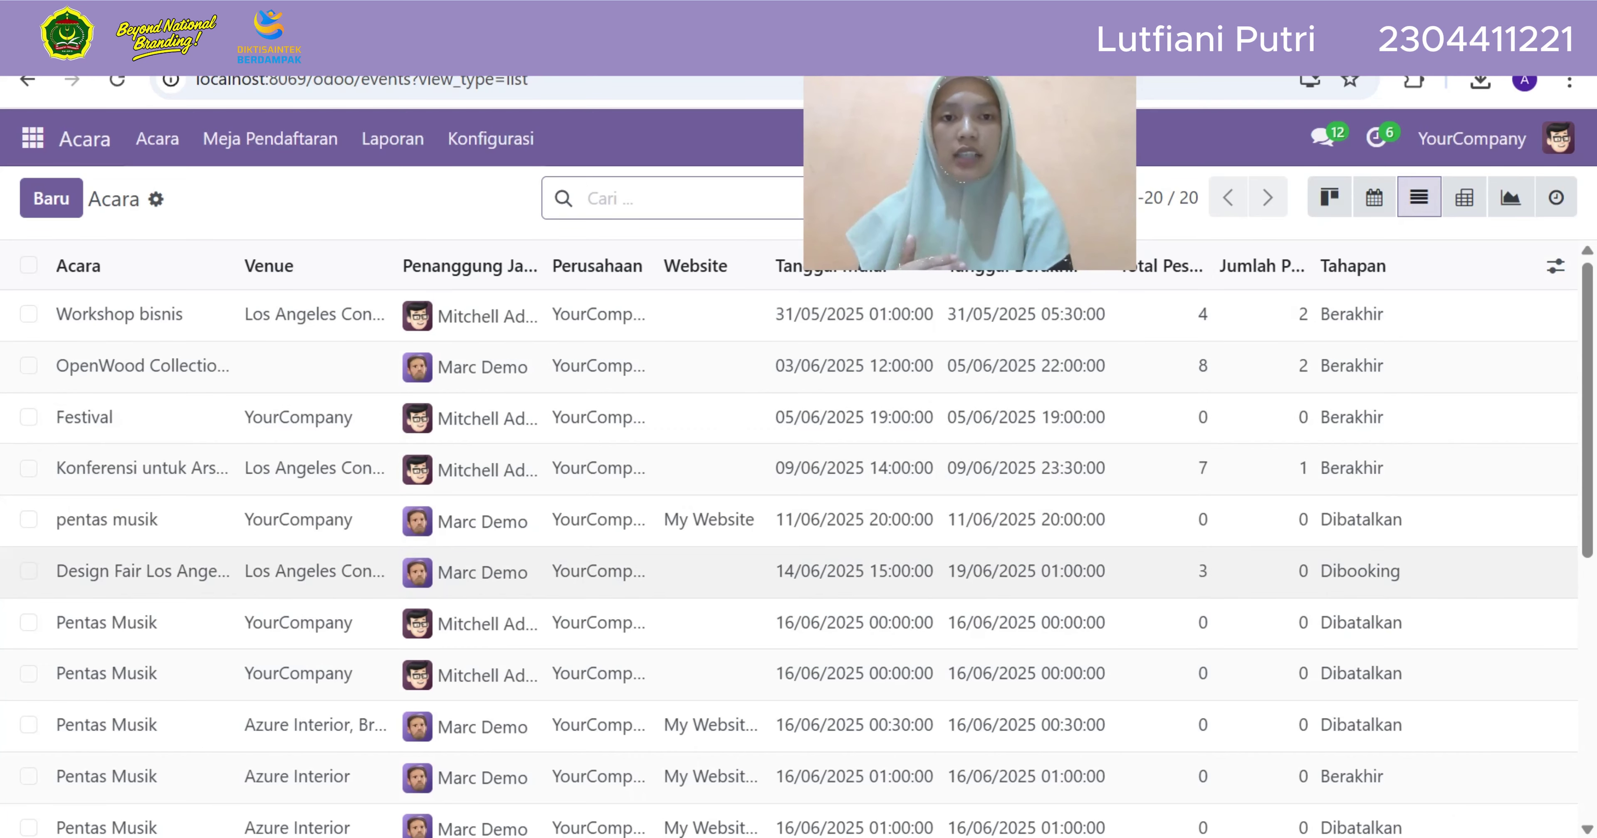
scroll(793, 590, "down", 3)
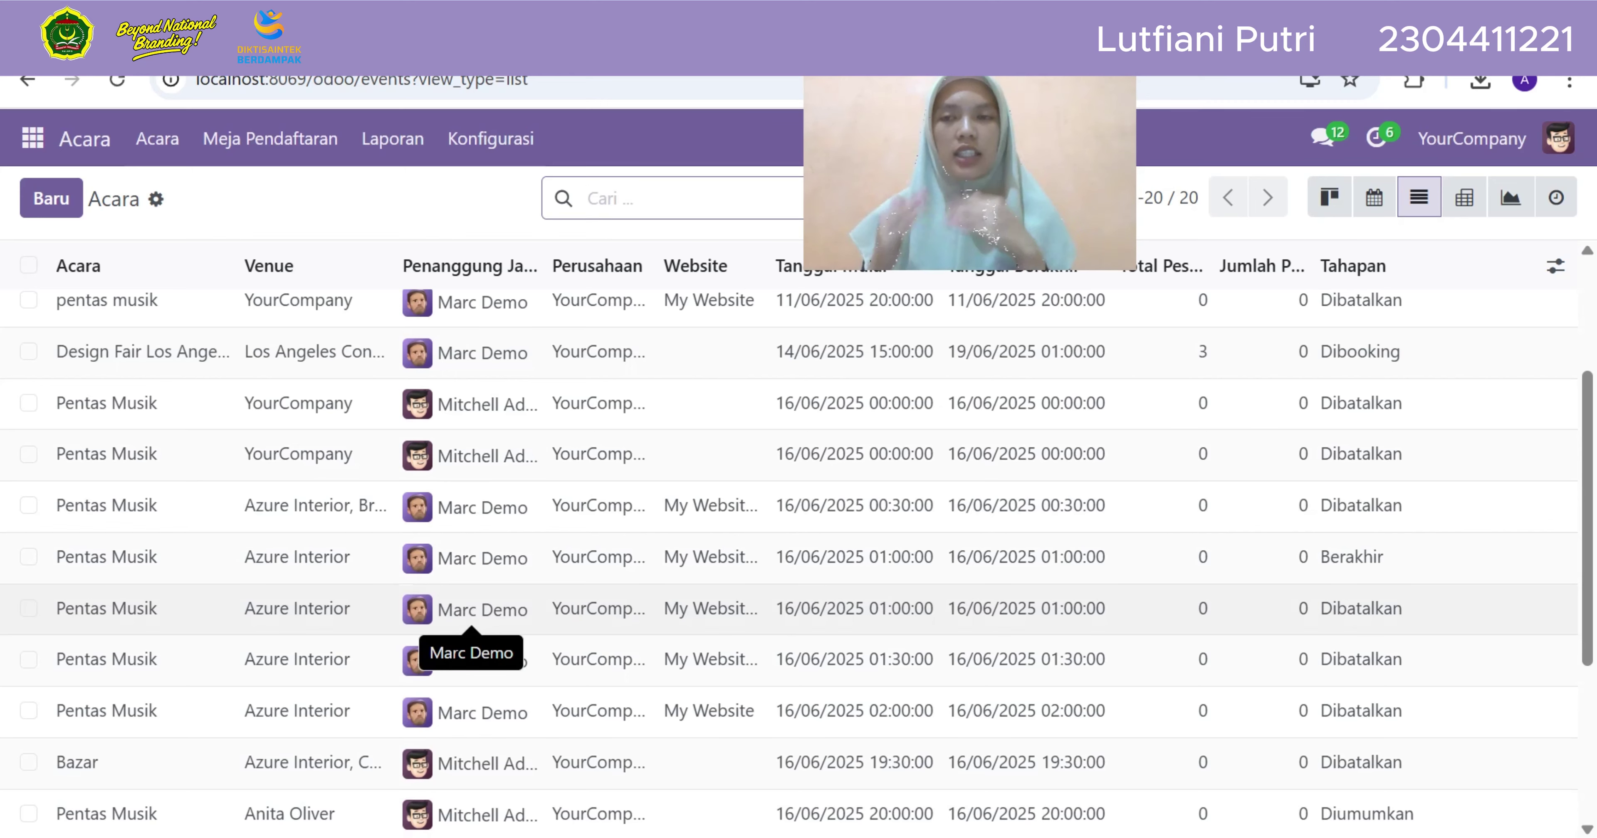
scroll(471, 613, "up", 3)
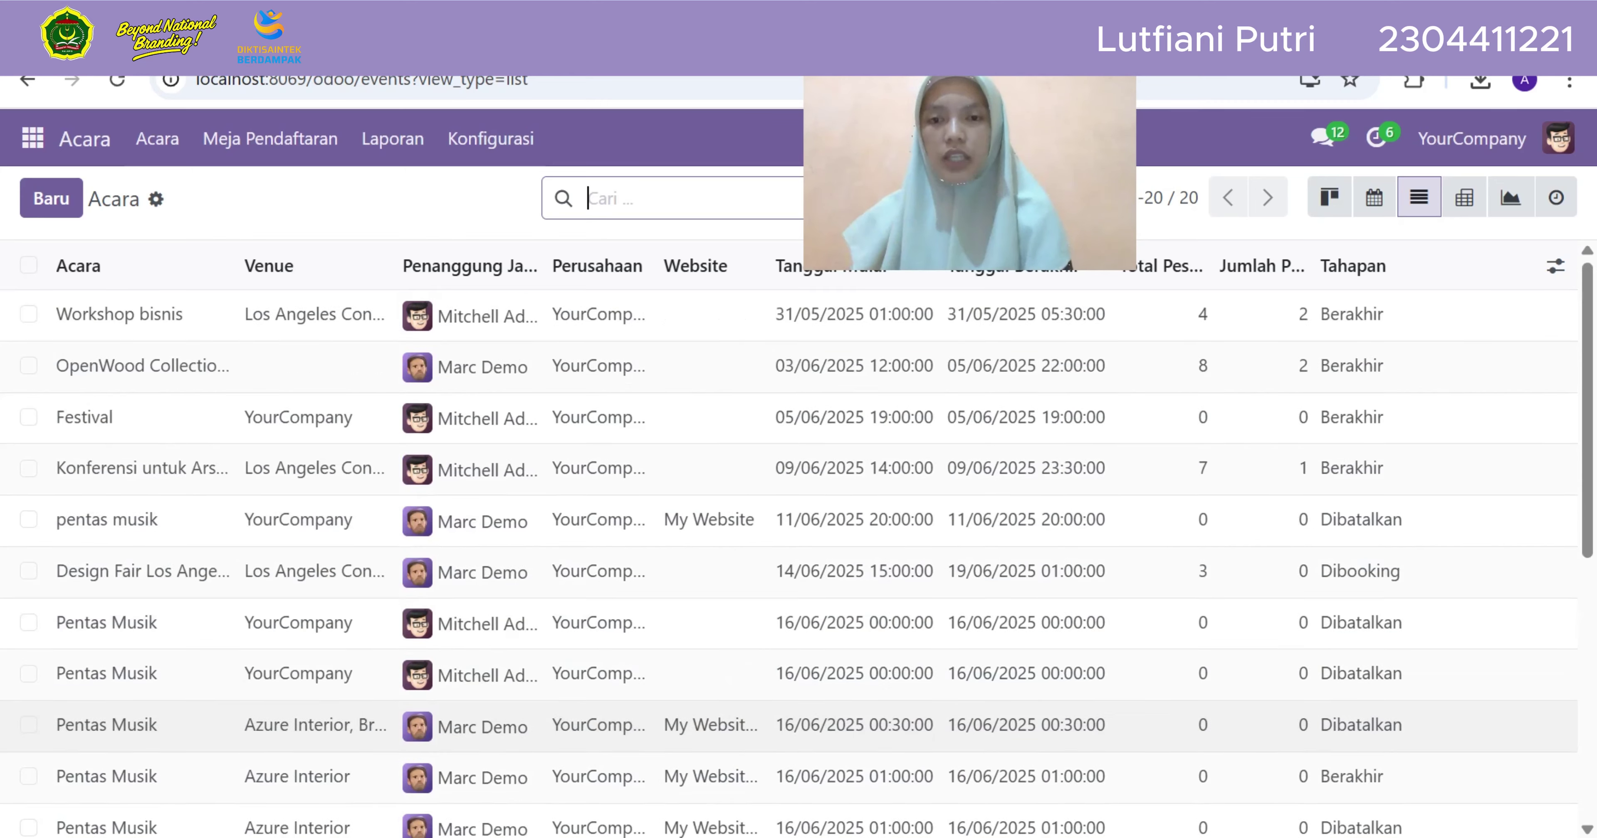
scroll(794, 558, "down", 3)
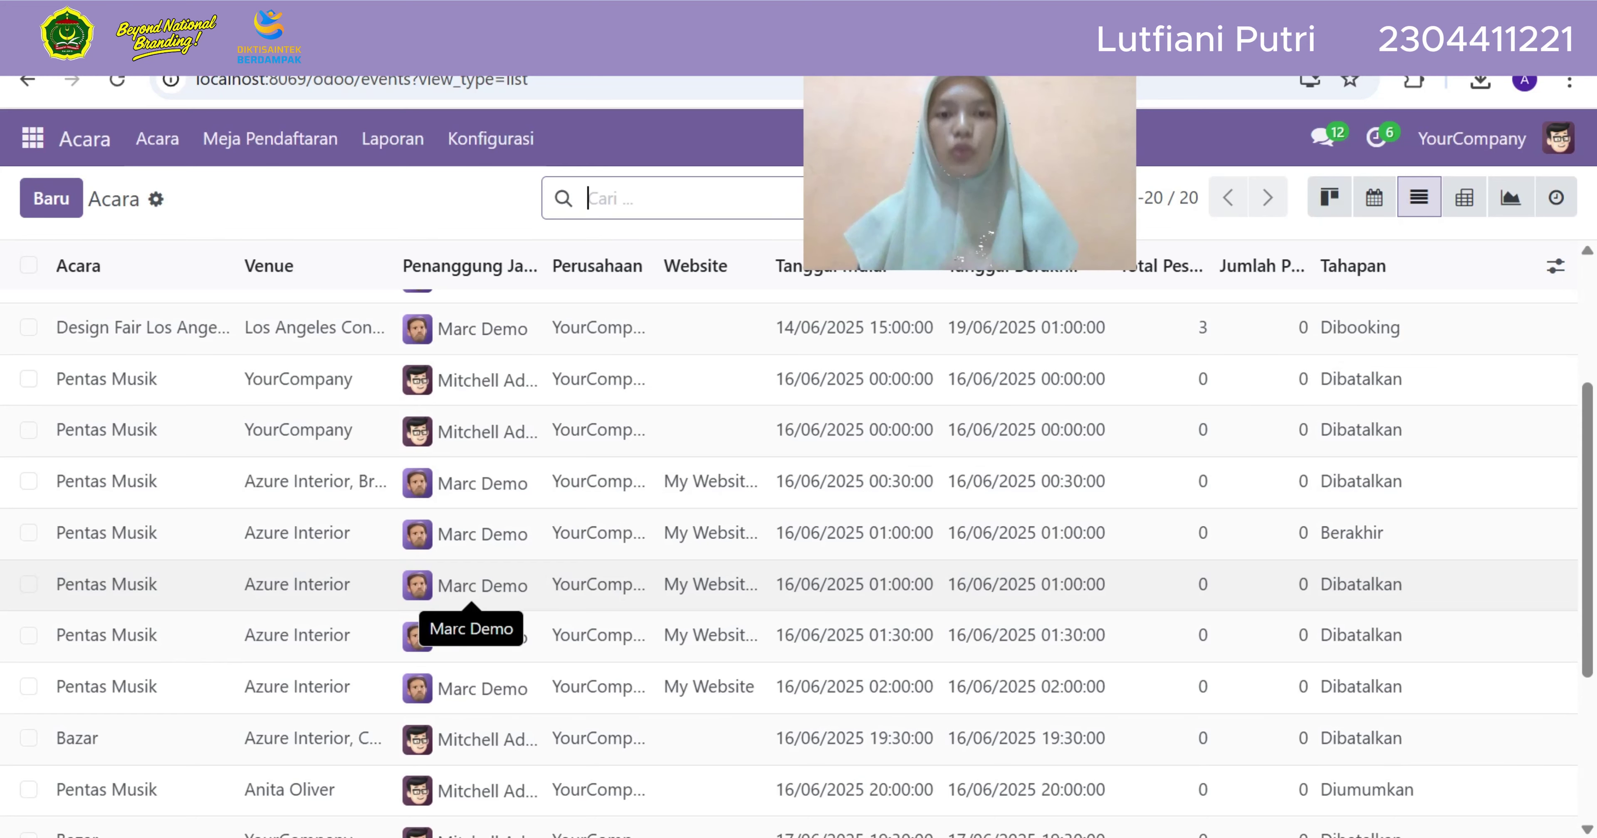
scroll(471, 586, "down", 2)
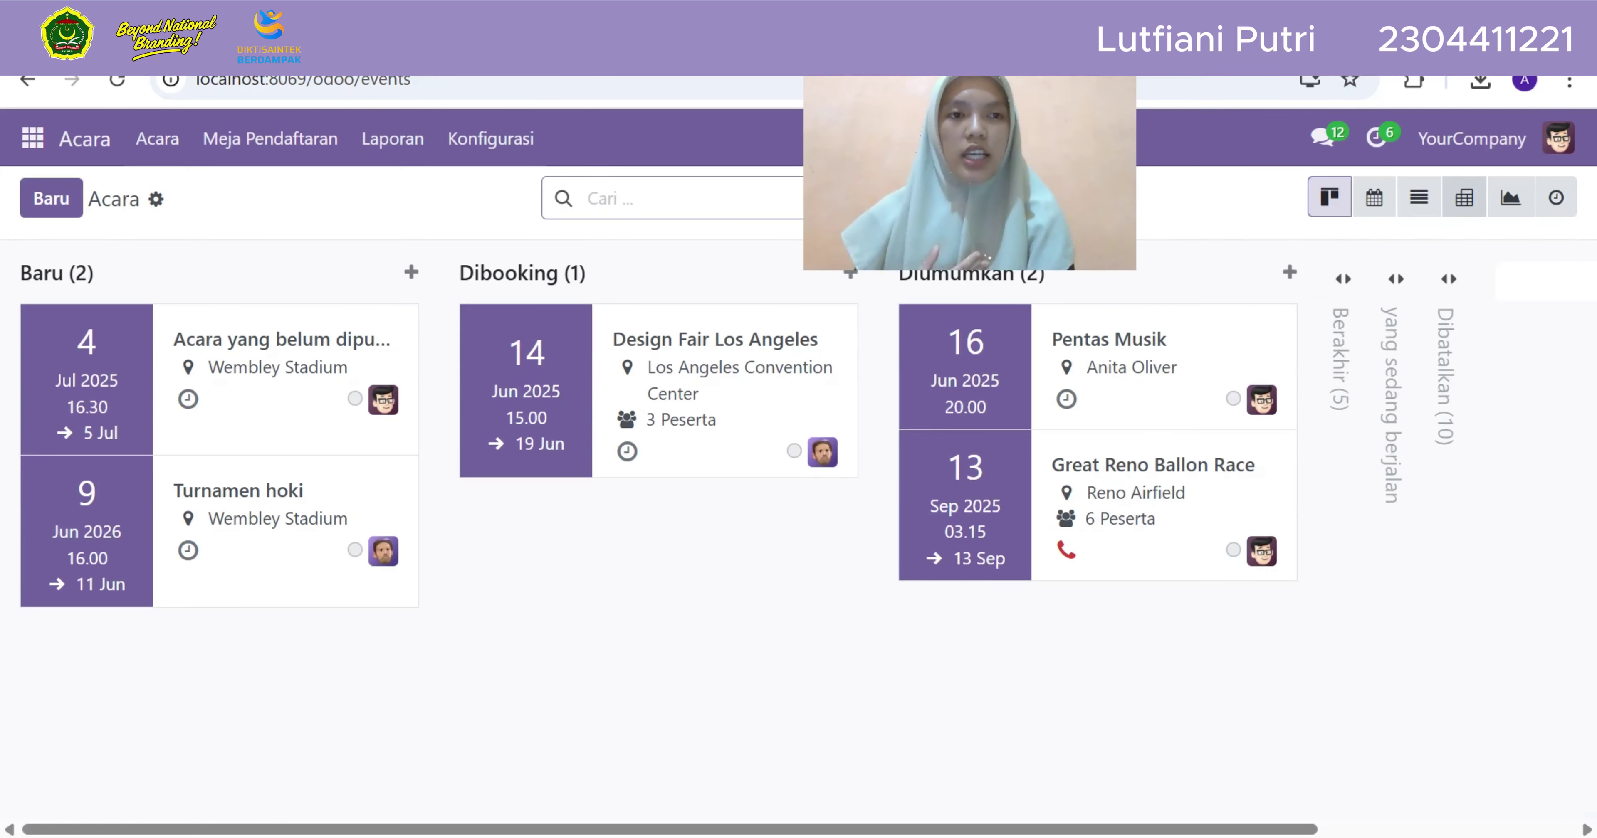
left_click(1464, 197)
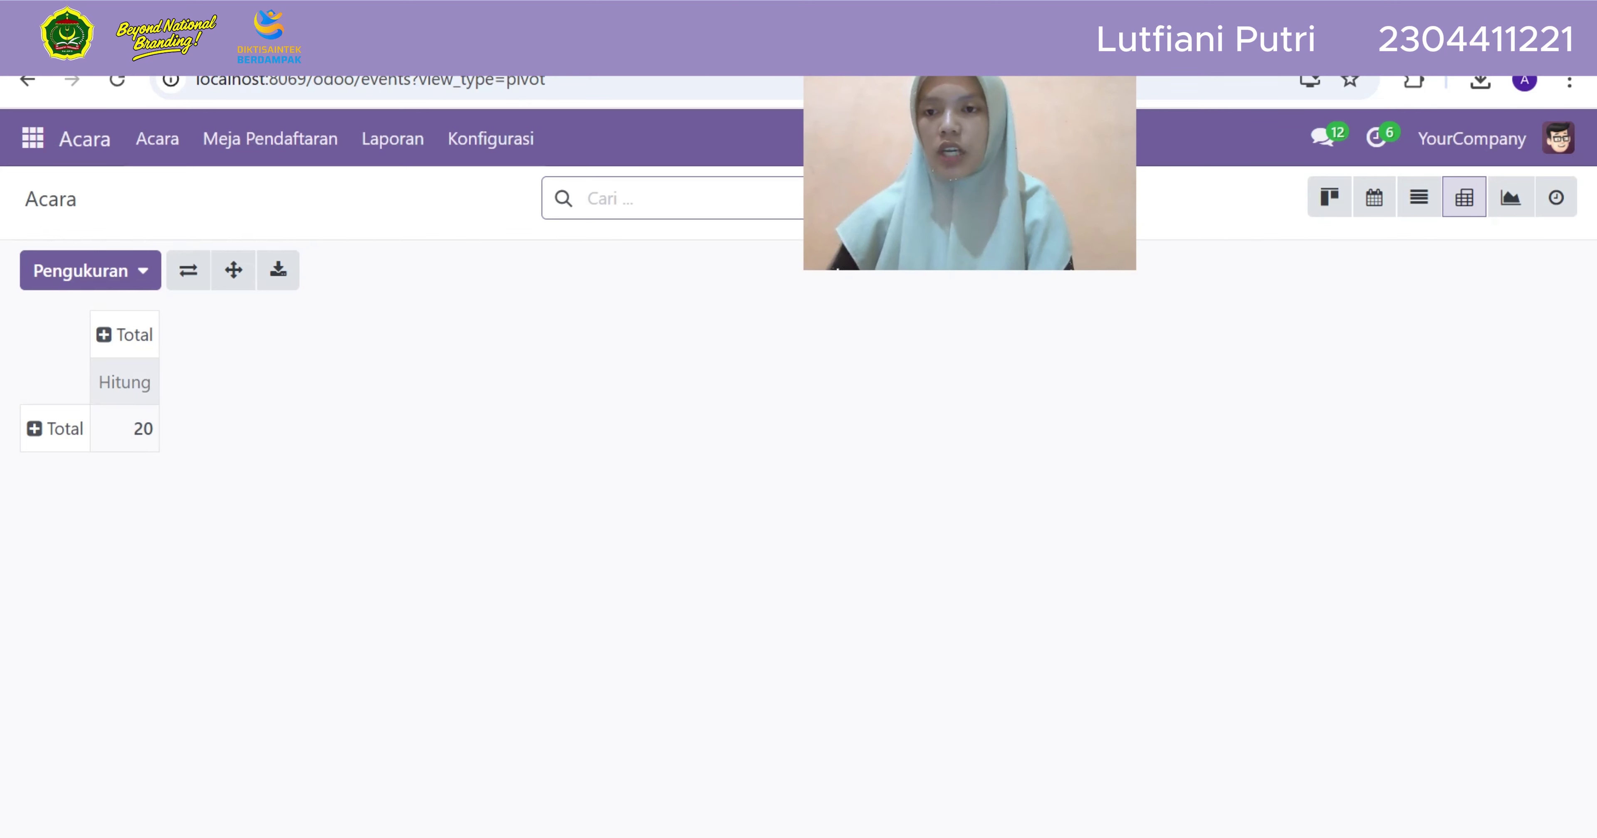
left_click(124, 335)
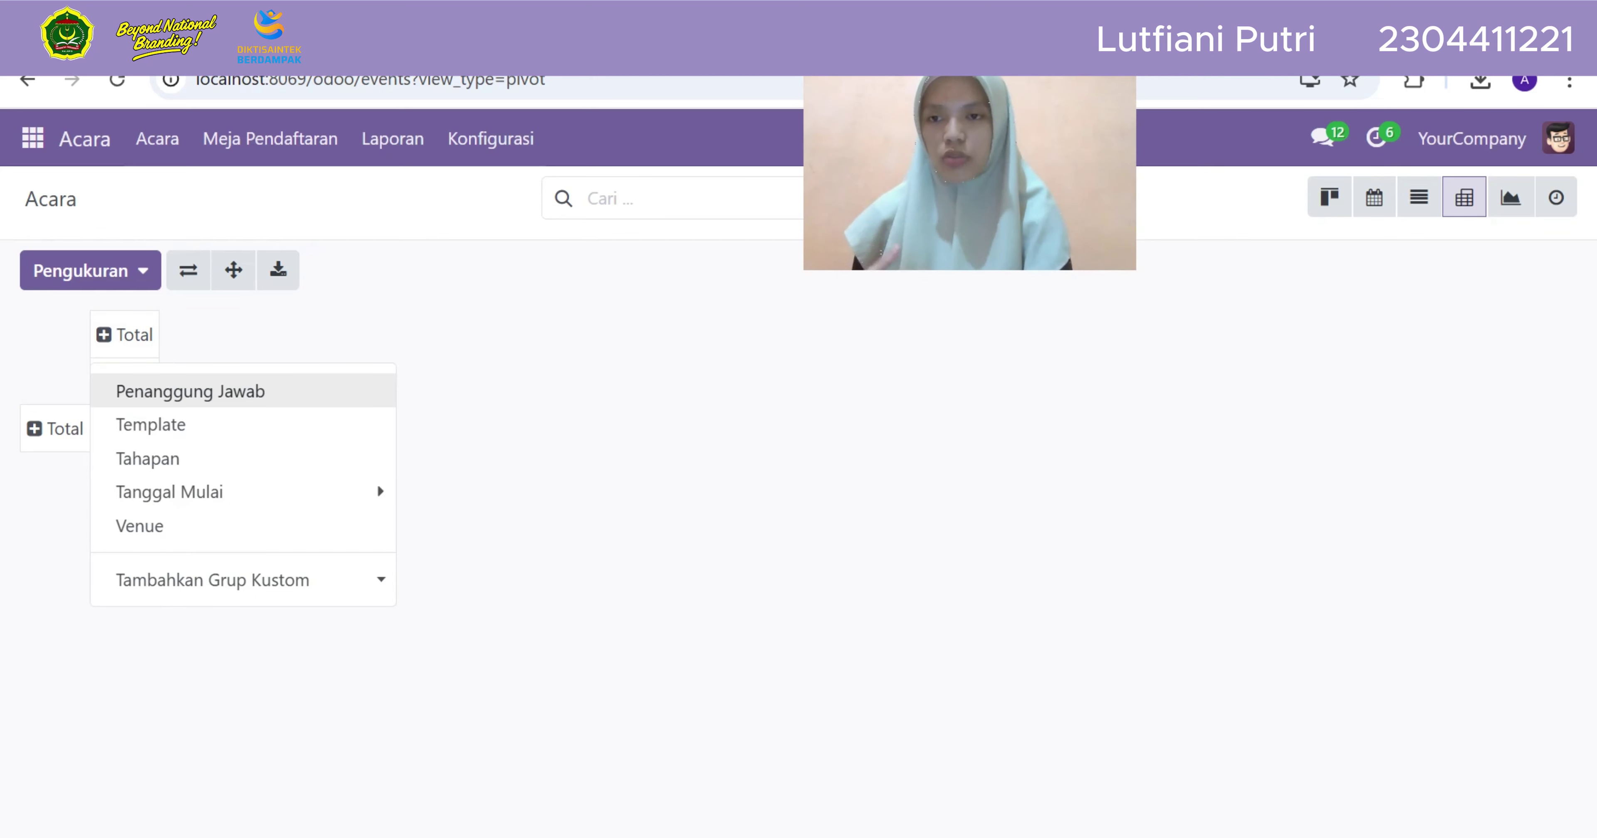
left_click(285, 391)
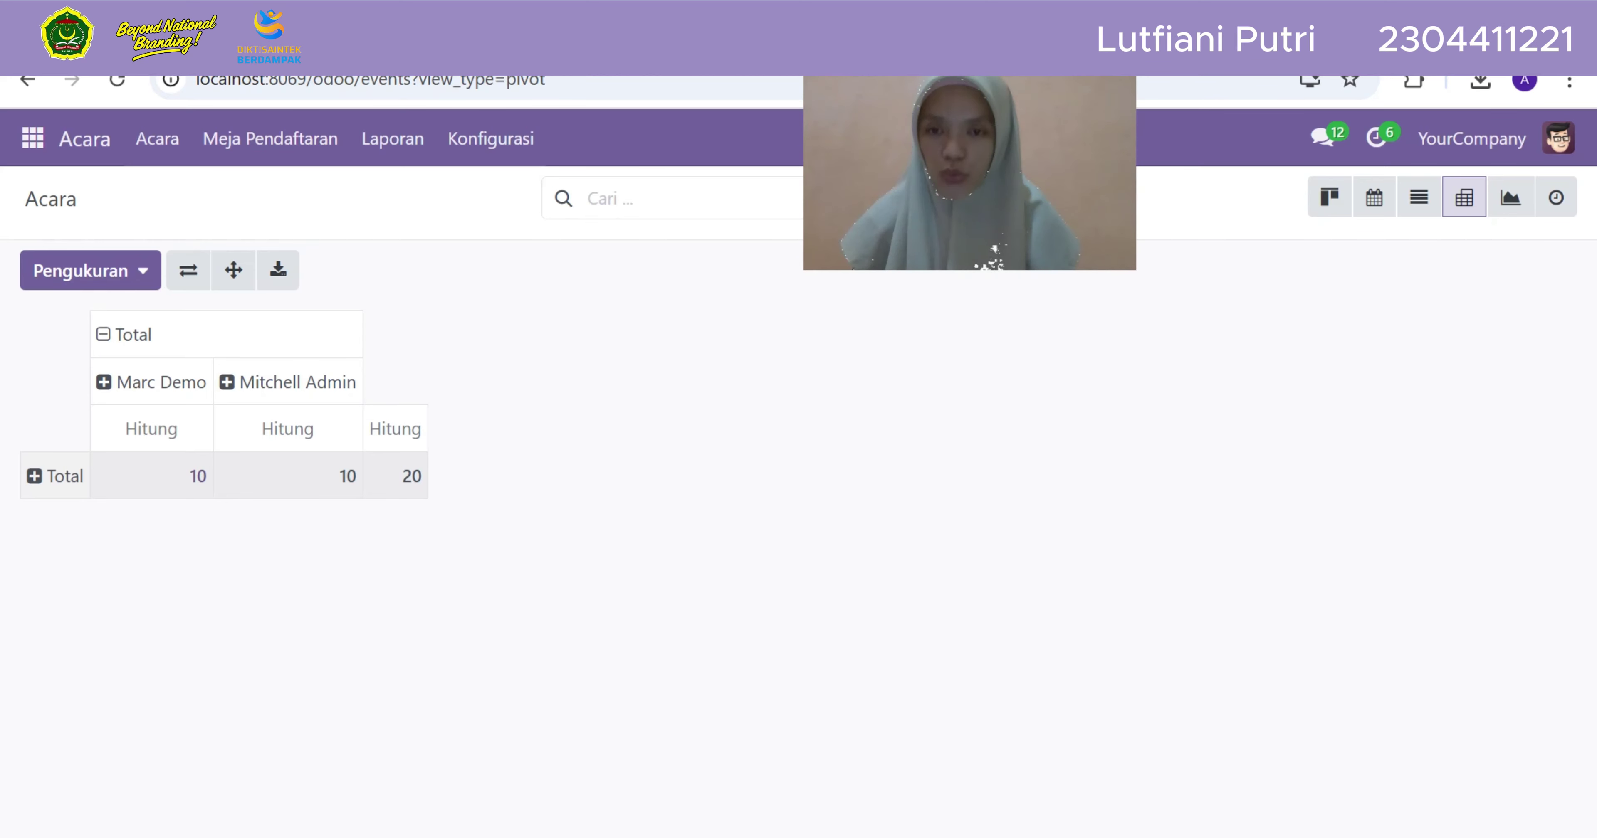
left_click(125, 335)
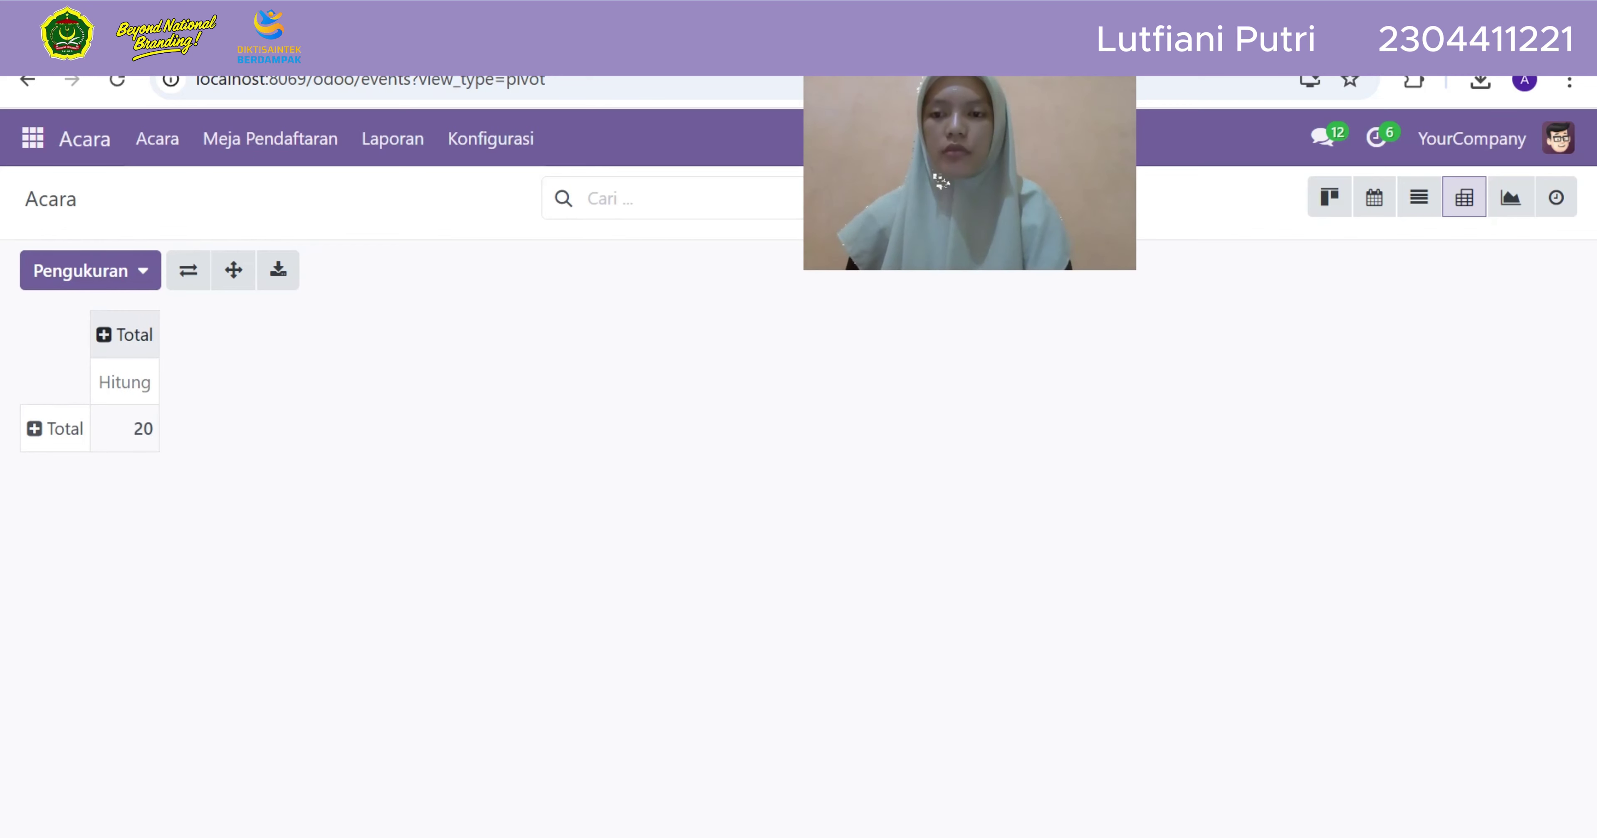
left_click(125, 335)
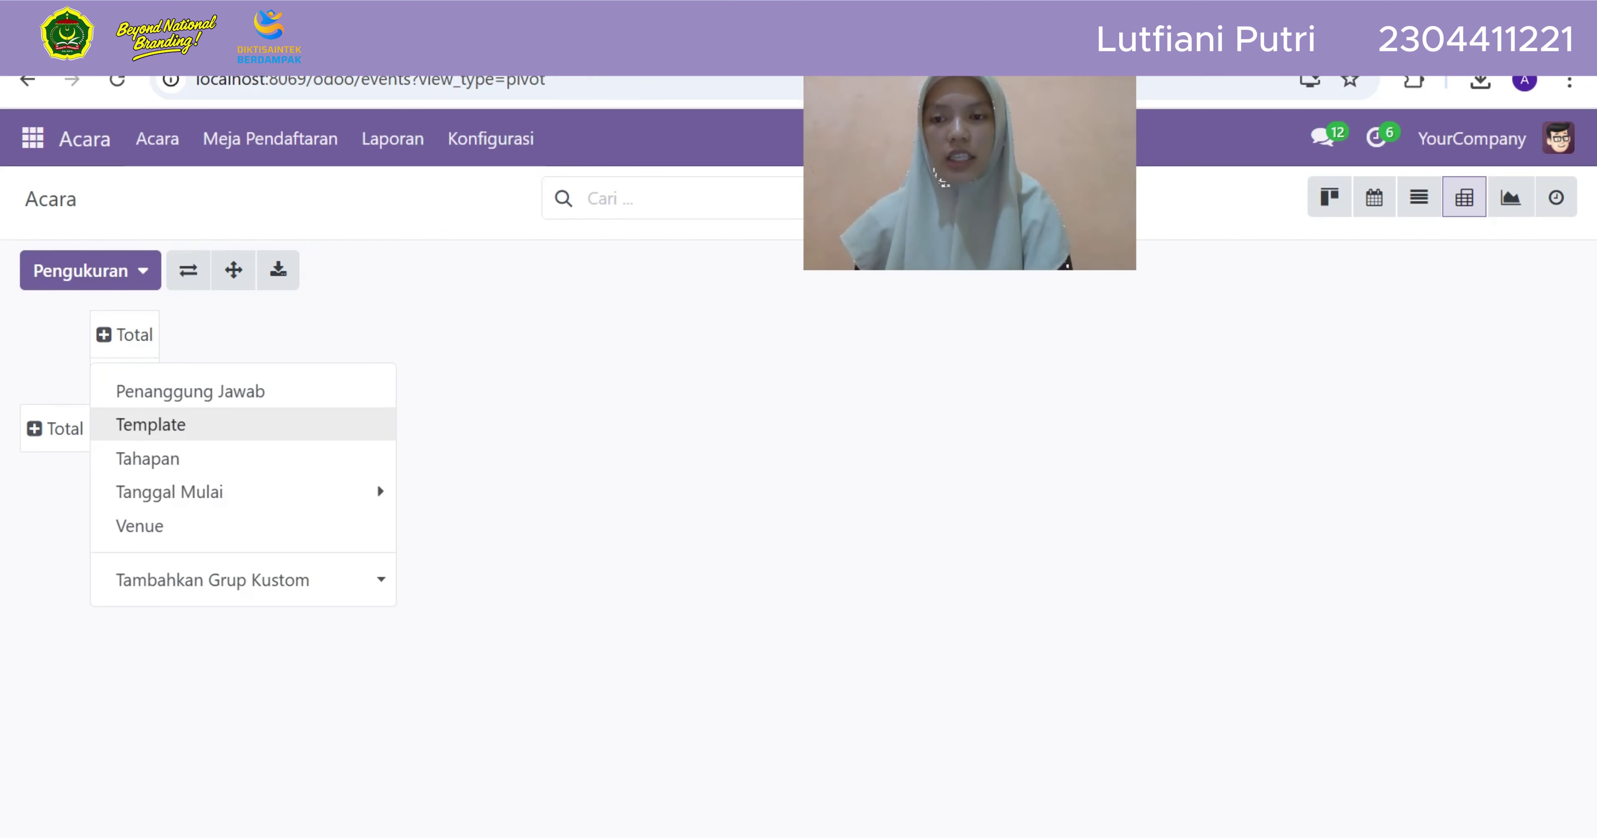
left_click(152, 422)
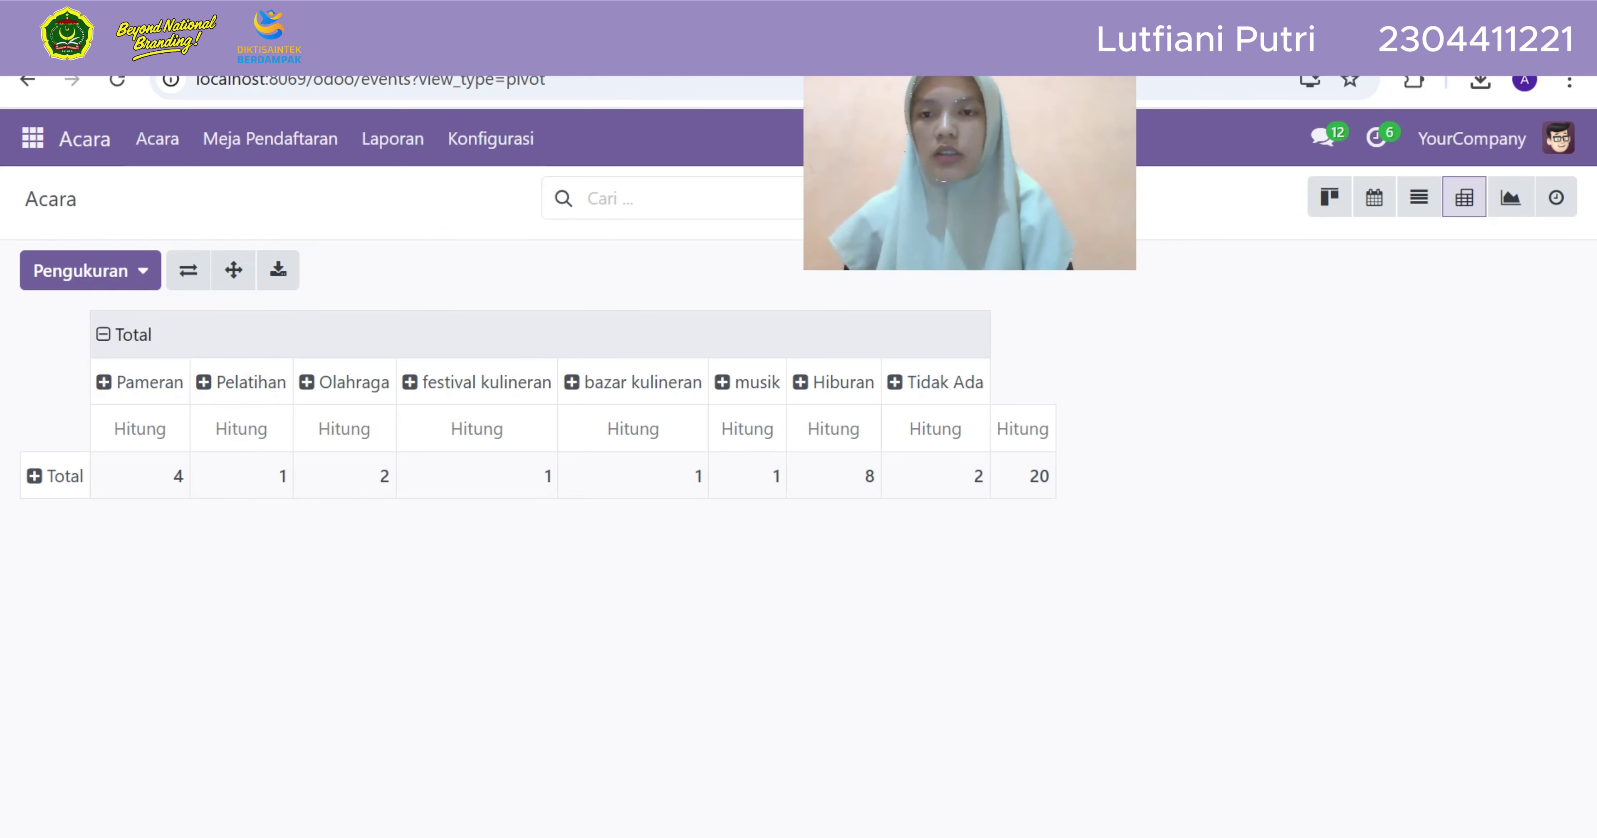
left_click(124, 335)
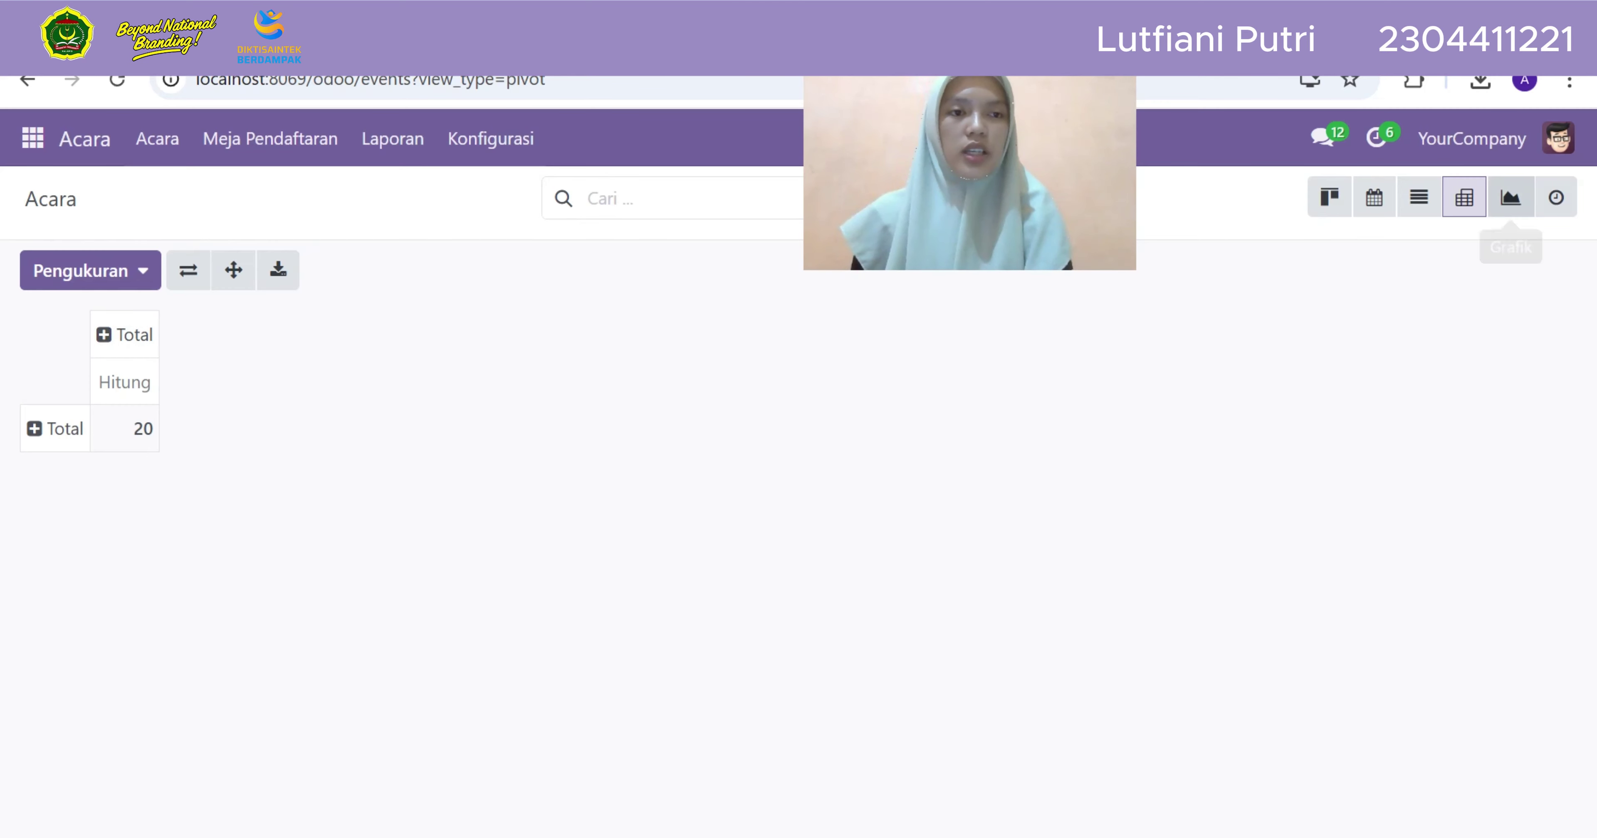
View the events as a Grafik bar chart, then switch to Aktivitas with Panggilan calls
left_click(1510, 197)
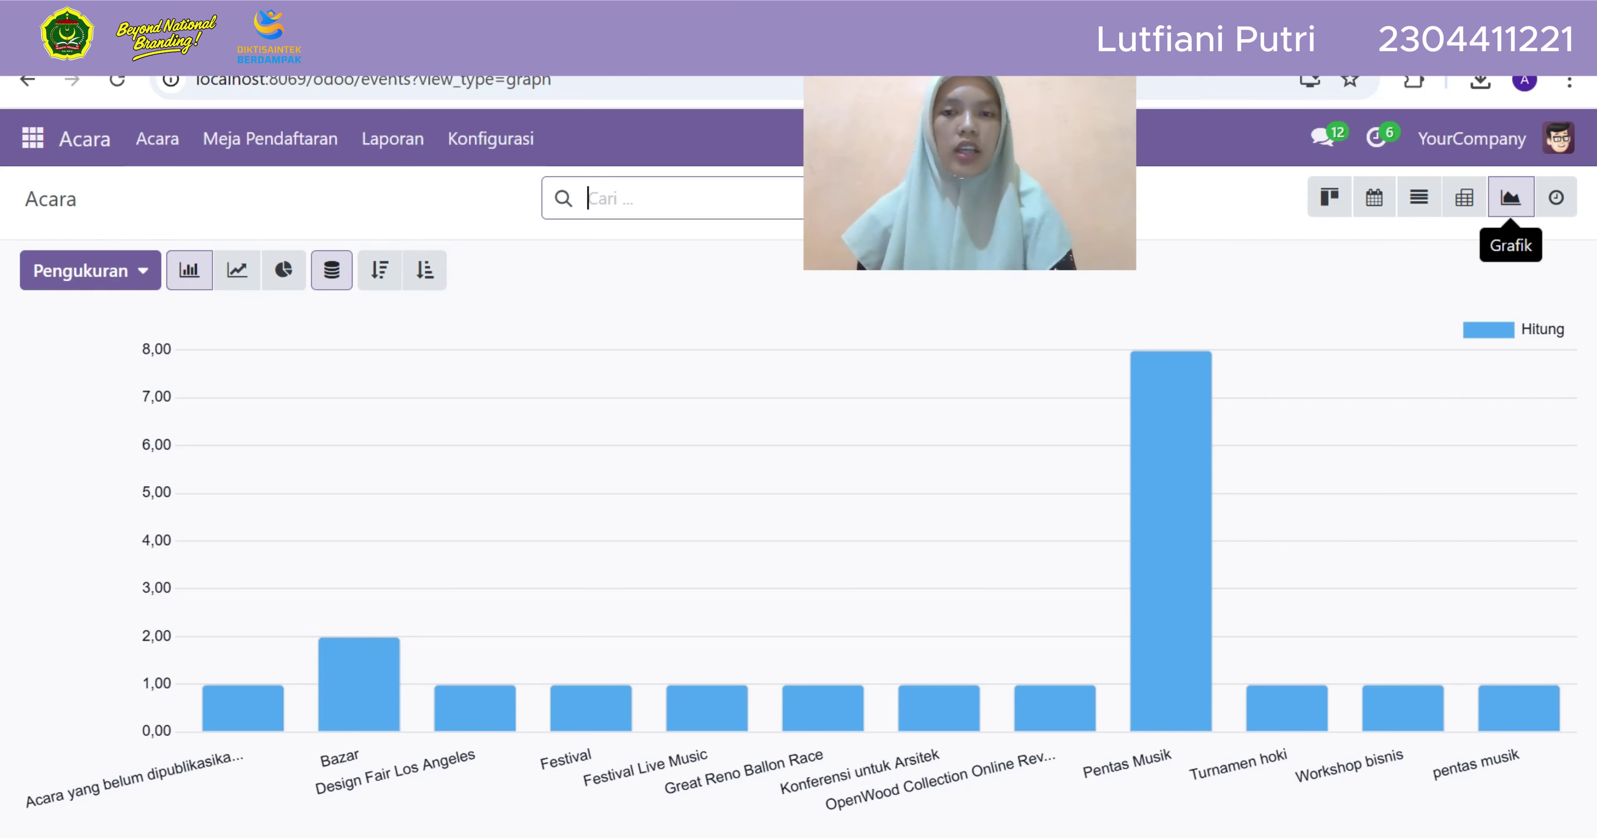
mouse_move(243, 707)
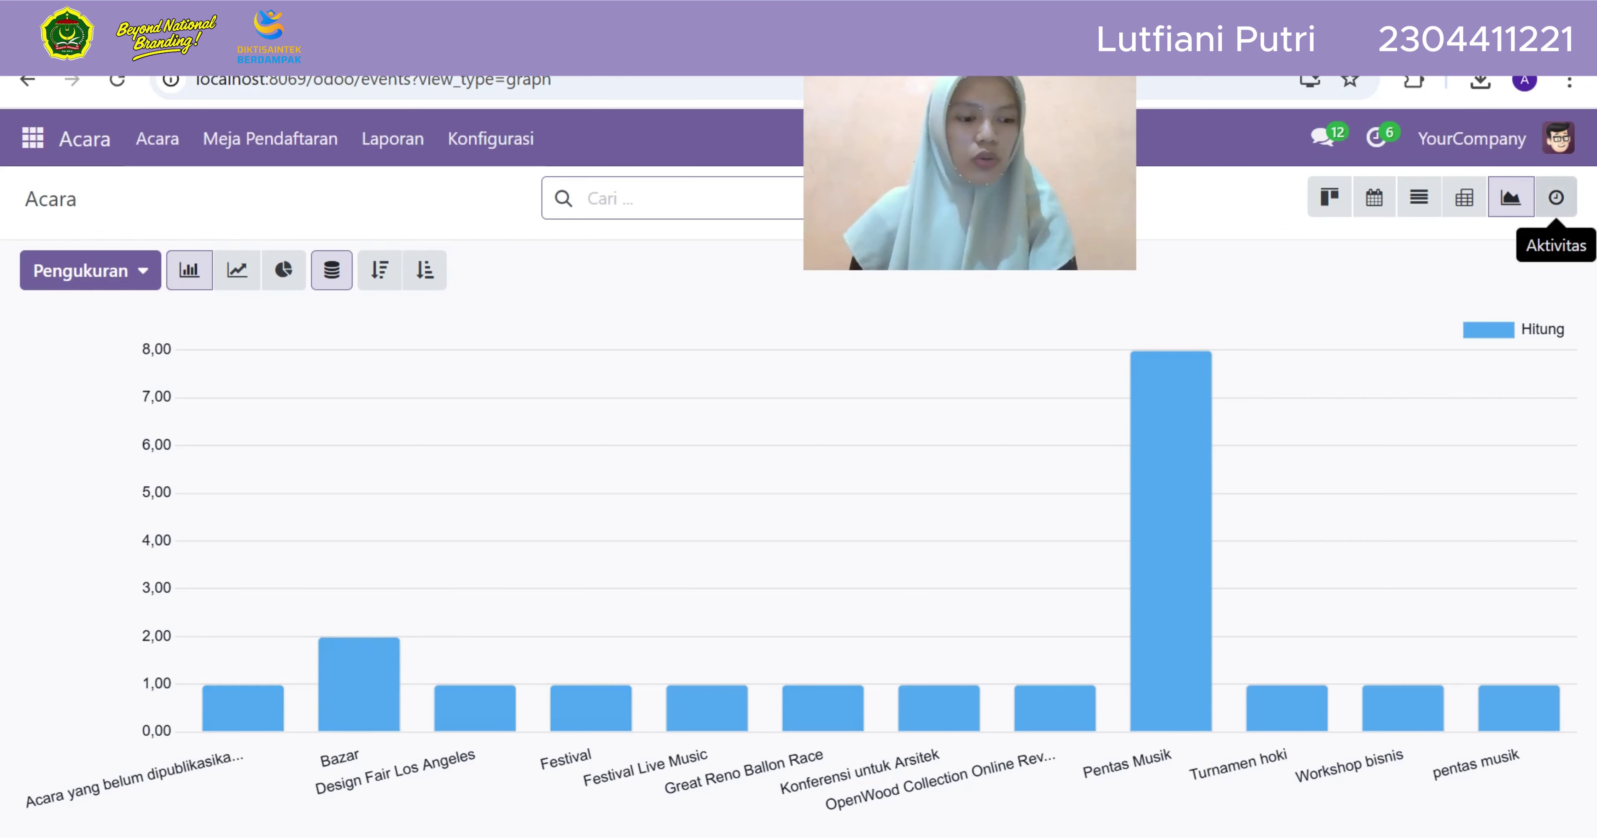
left_click(1556, 197)
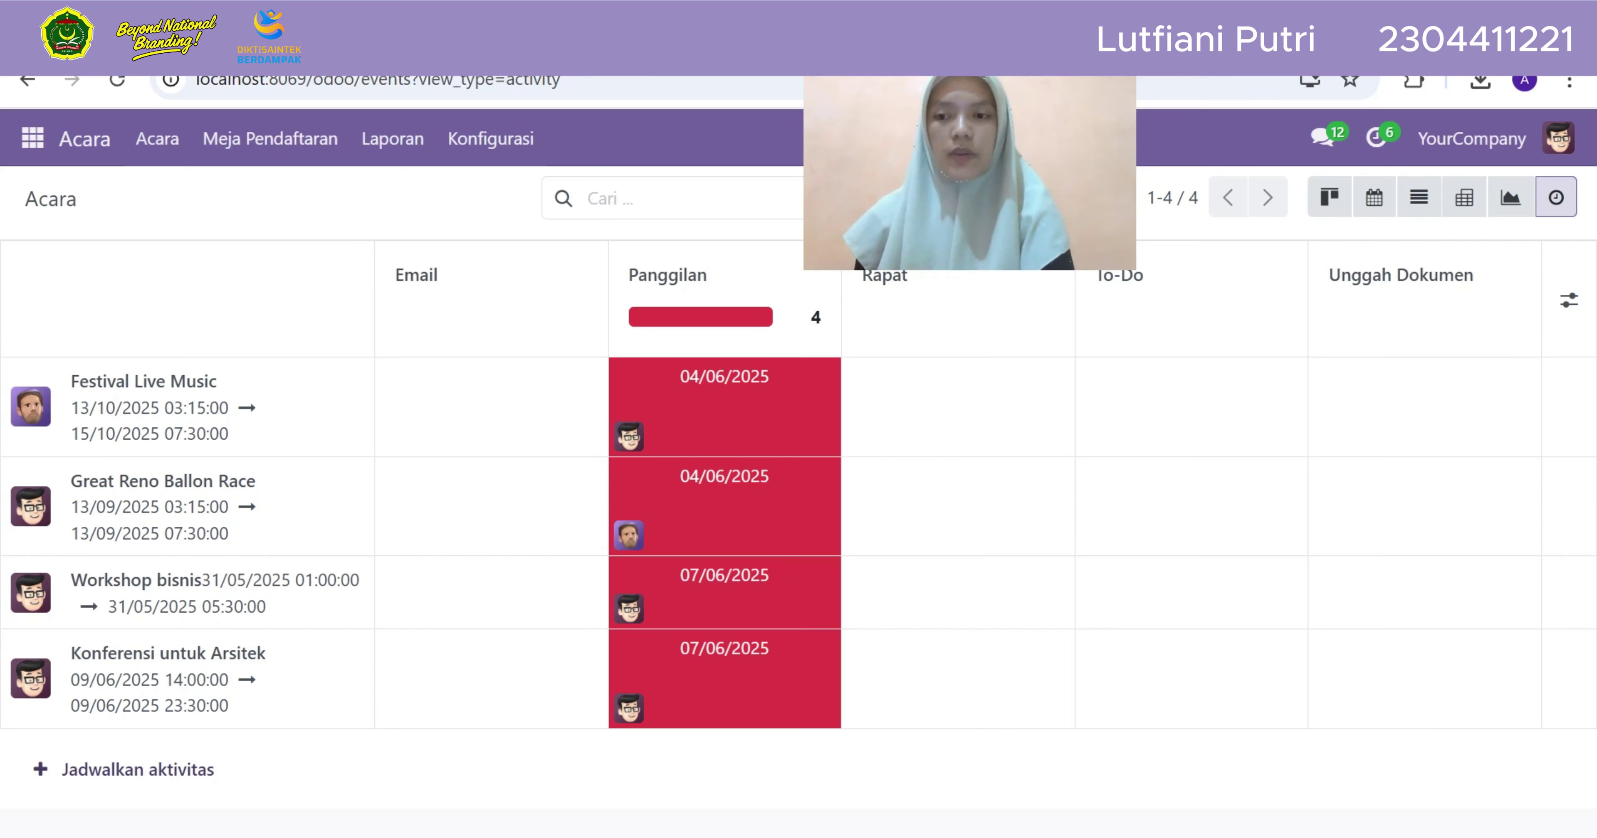
Create the event 'pentas musik' and schedule a Rapat (meeting) activity for it due 13/06/2025
left_click(123, 769)
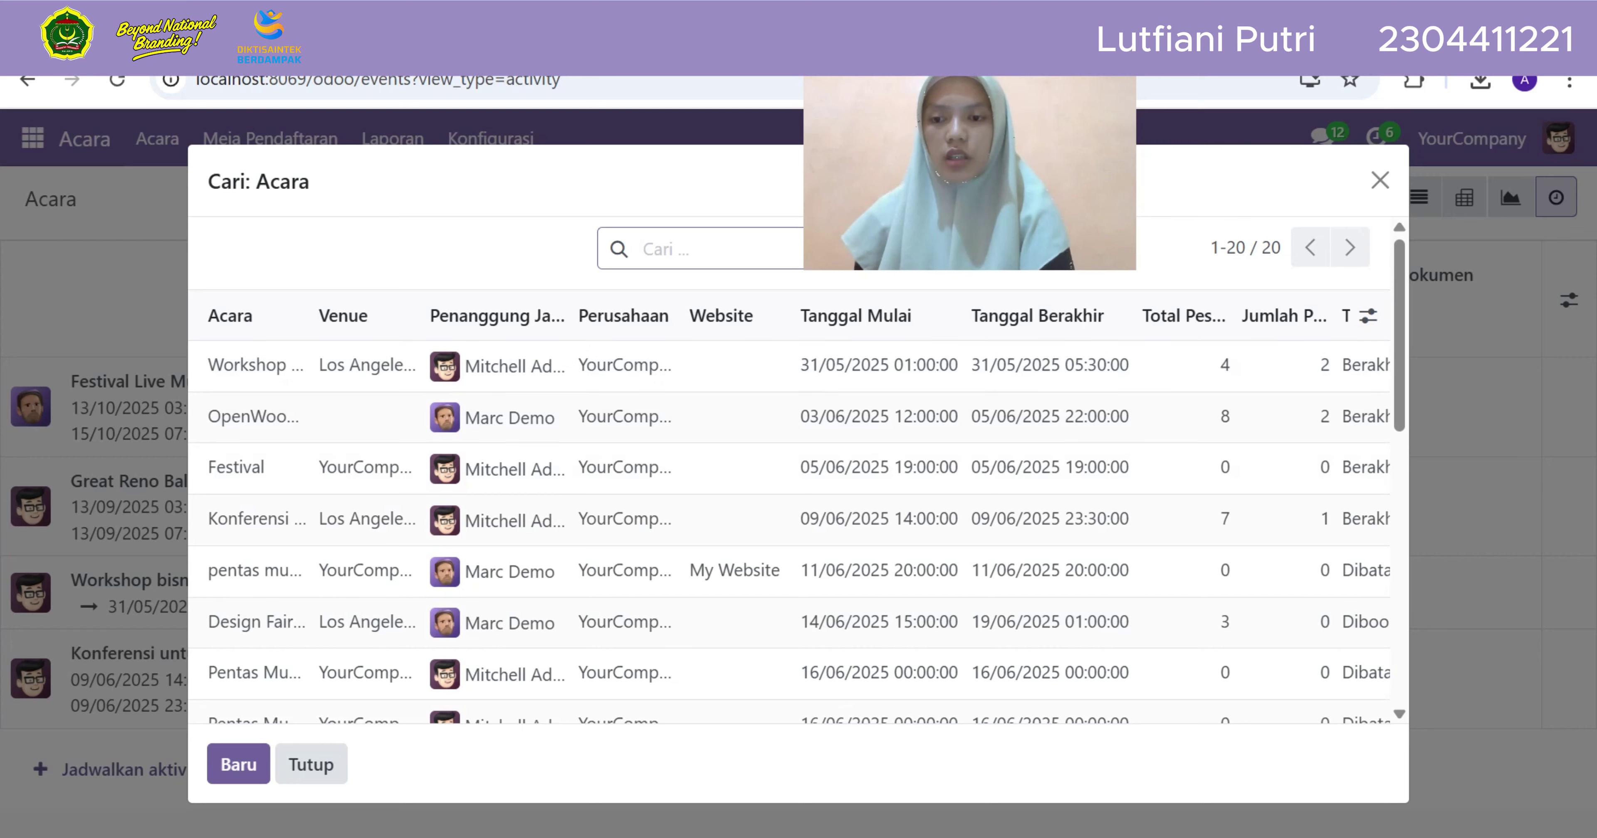
left_click(238, 764)
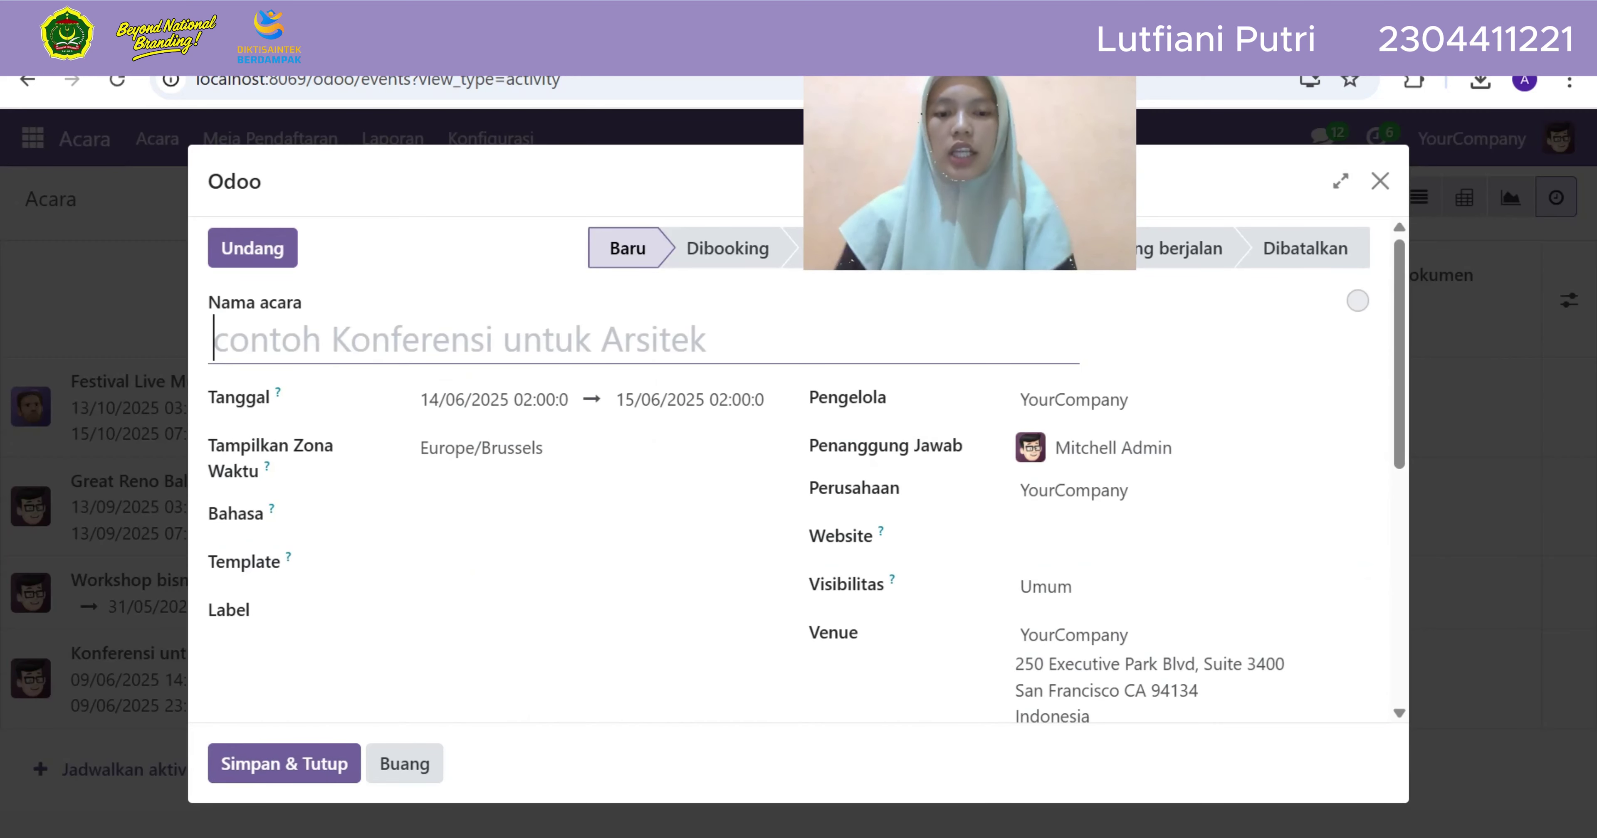
type("pentas musik")
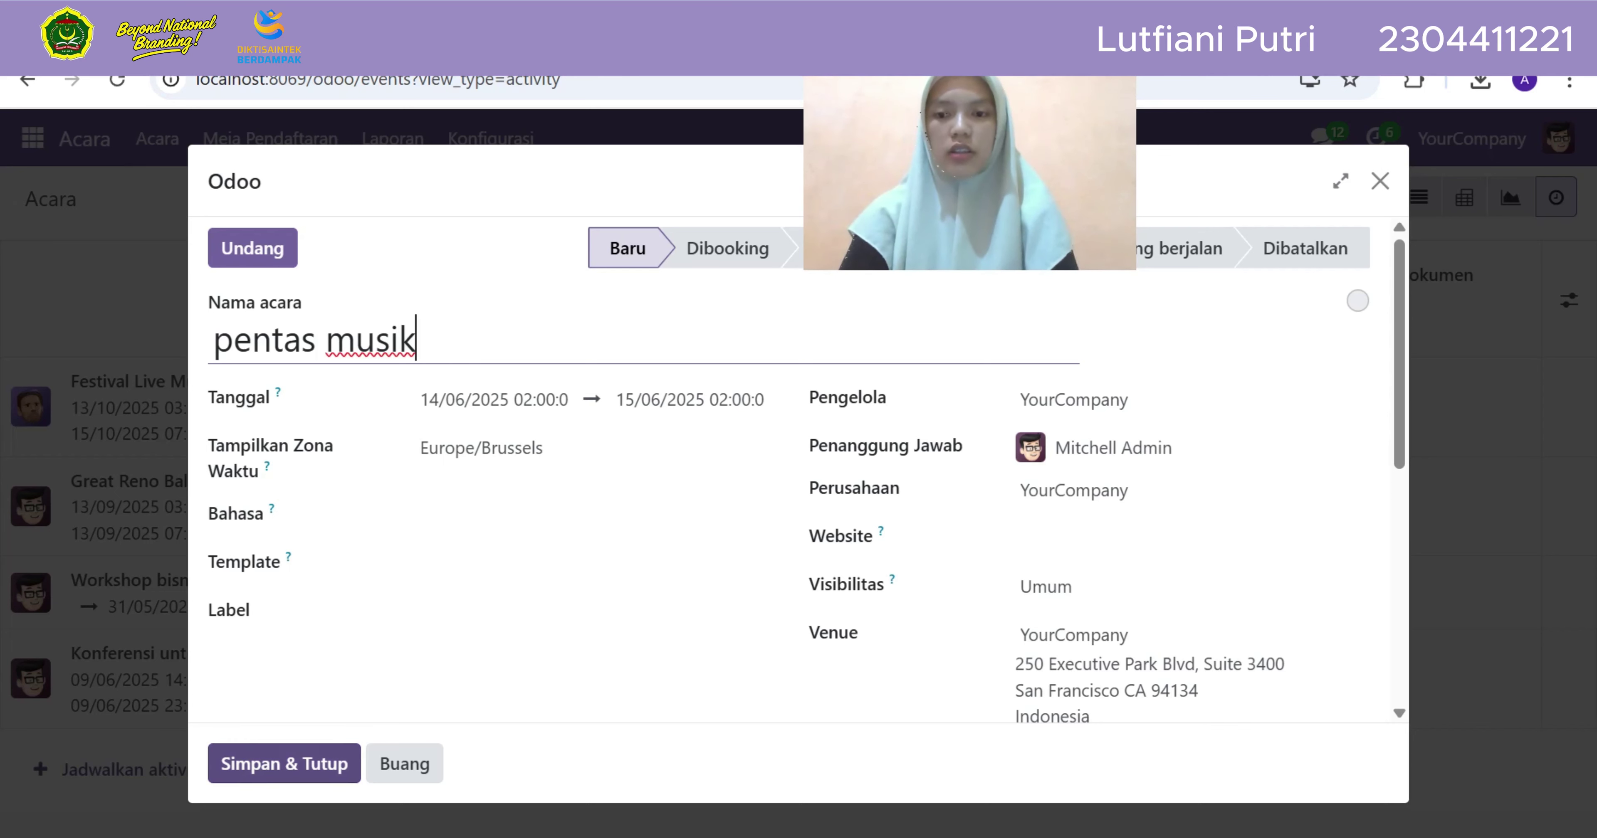
left_click(284, 764)
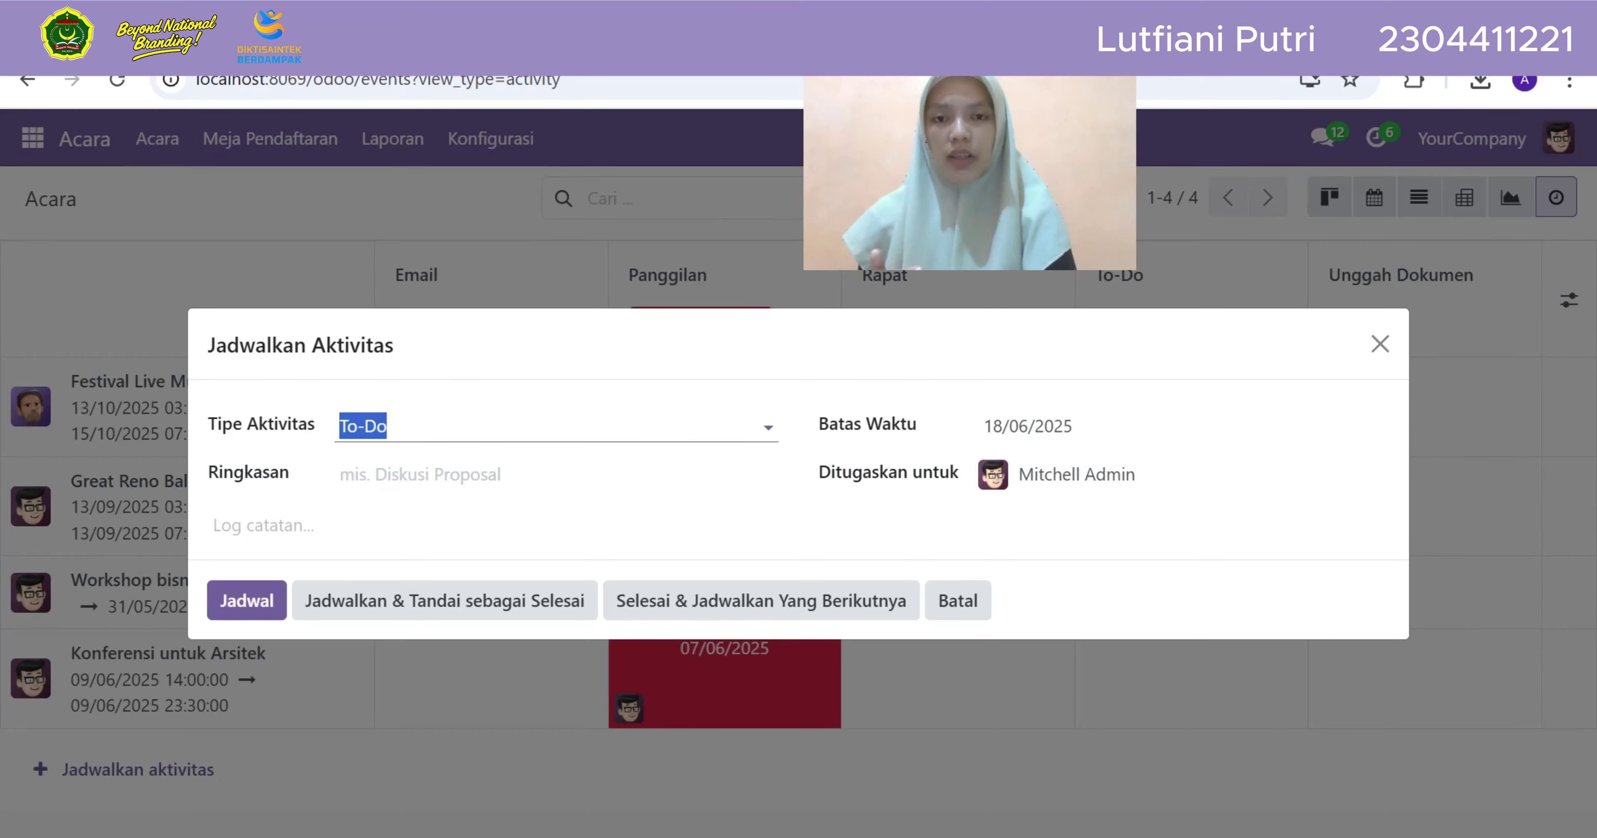
key("Down")
key("Down")
key("Down")
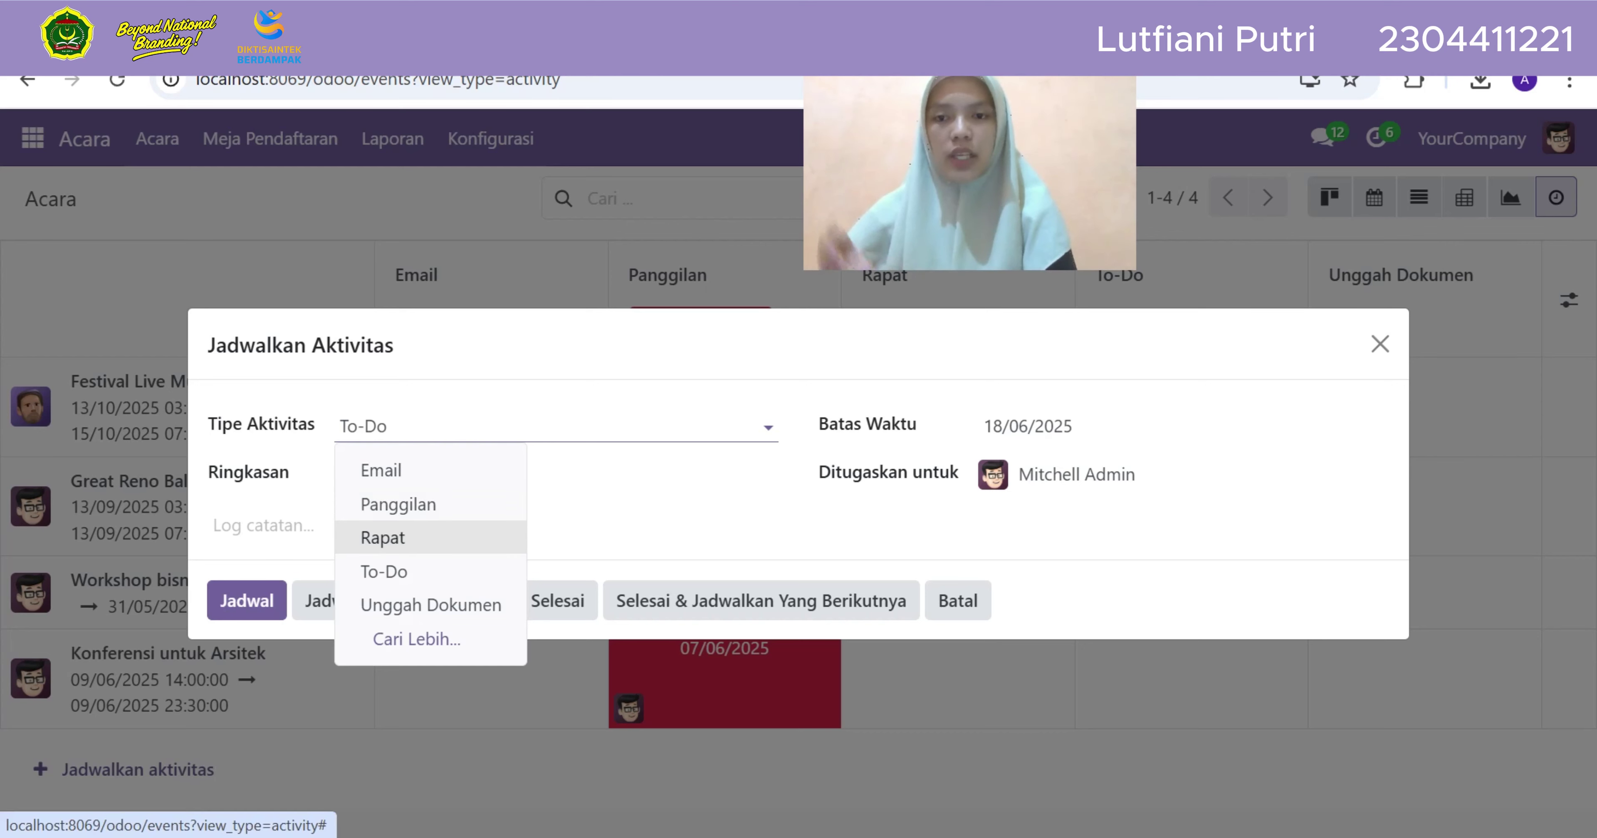
key("Return")
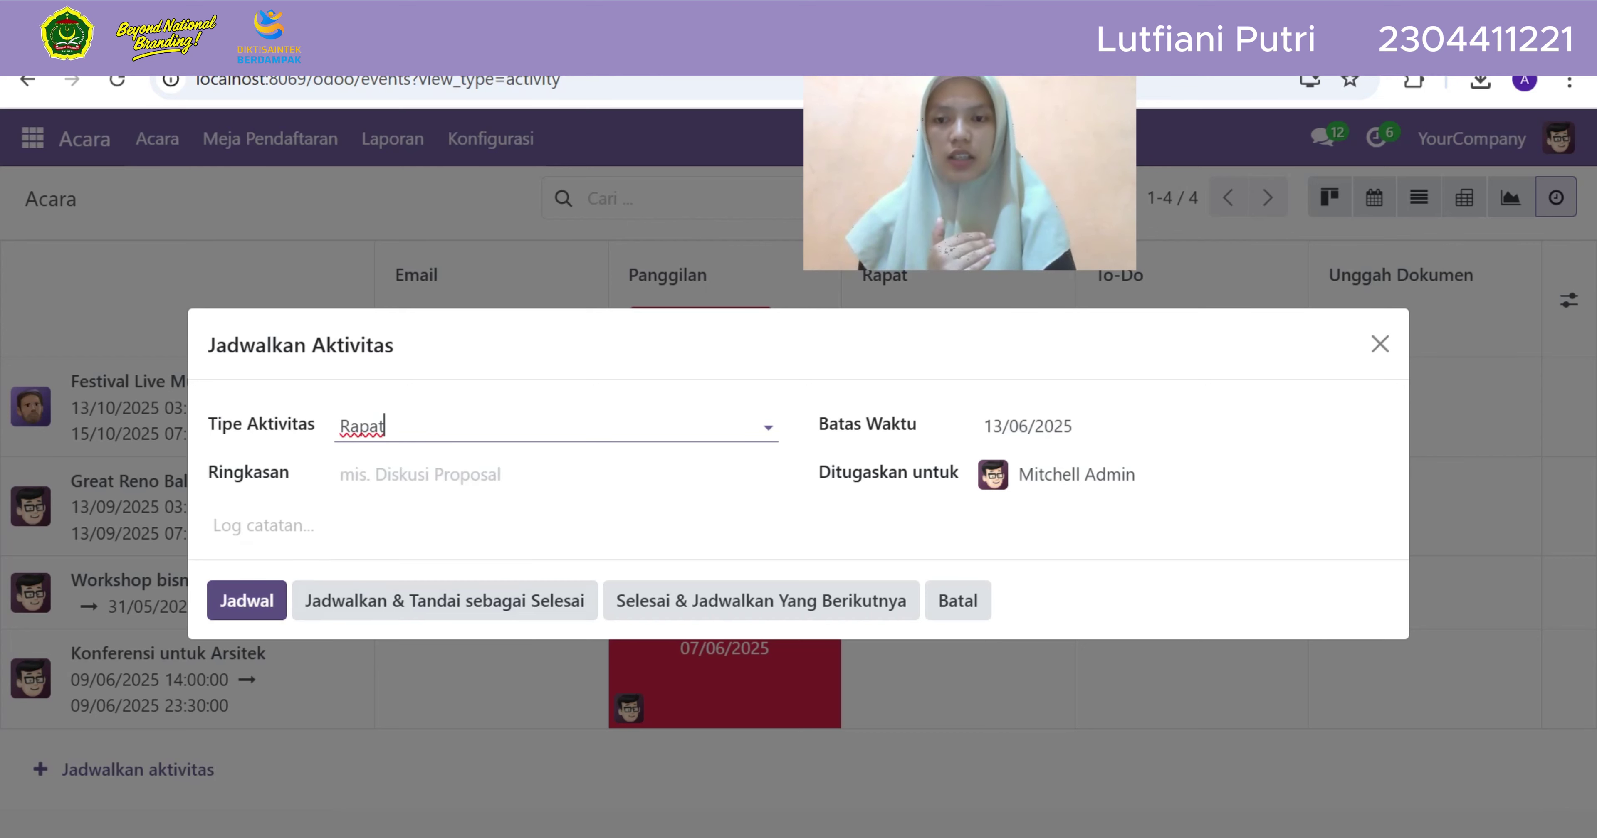
left_click(247, 600)
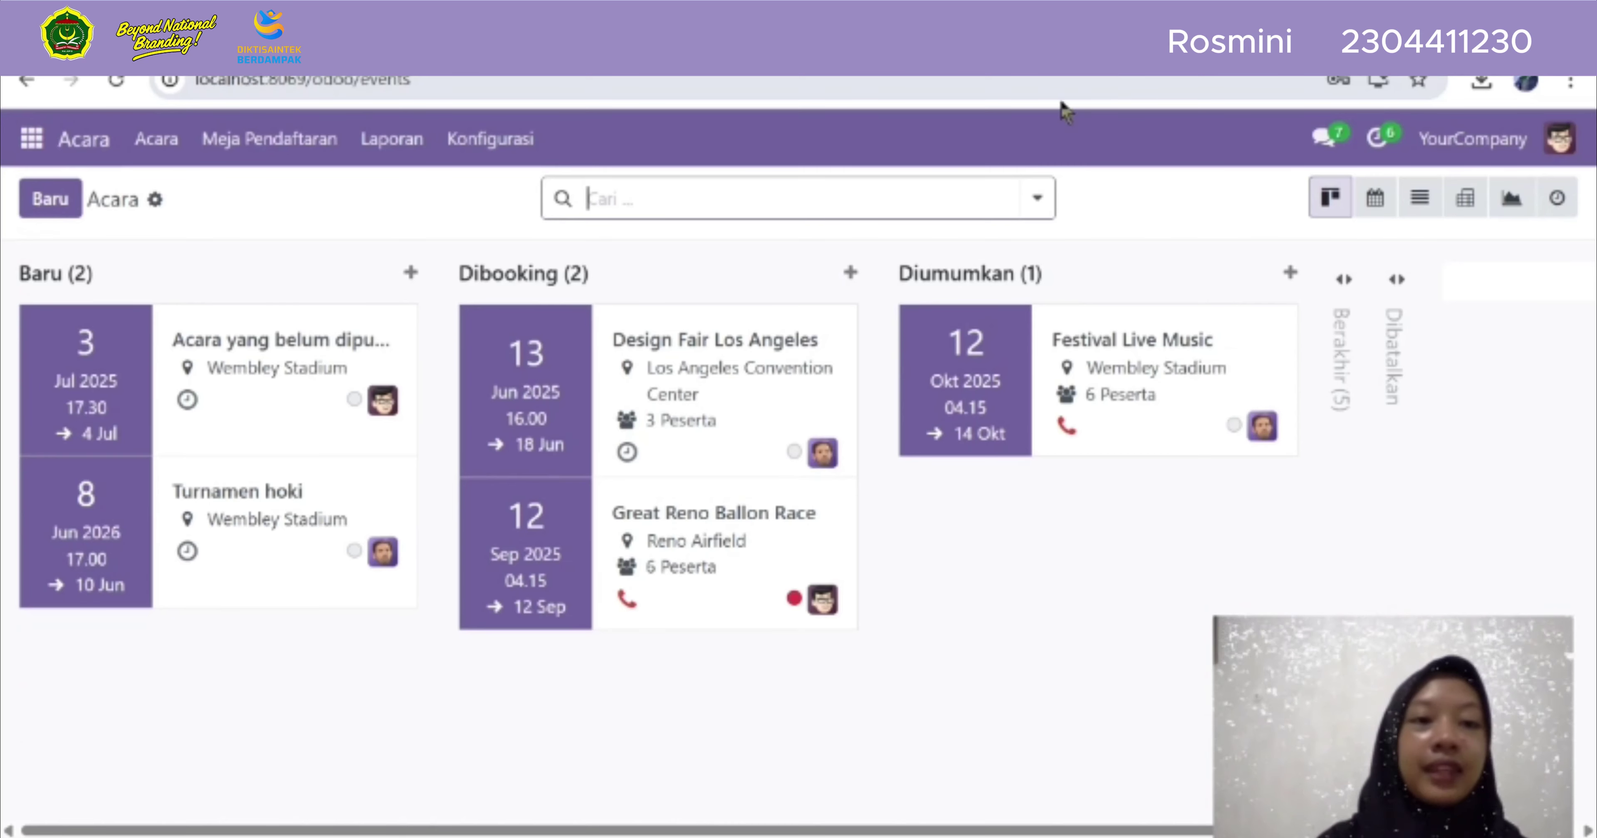
Open the Meja Pendaftaran registration desk from the top bar
left_click(293, 140)
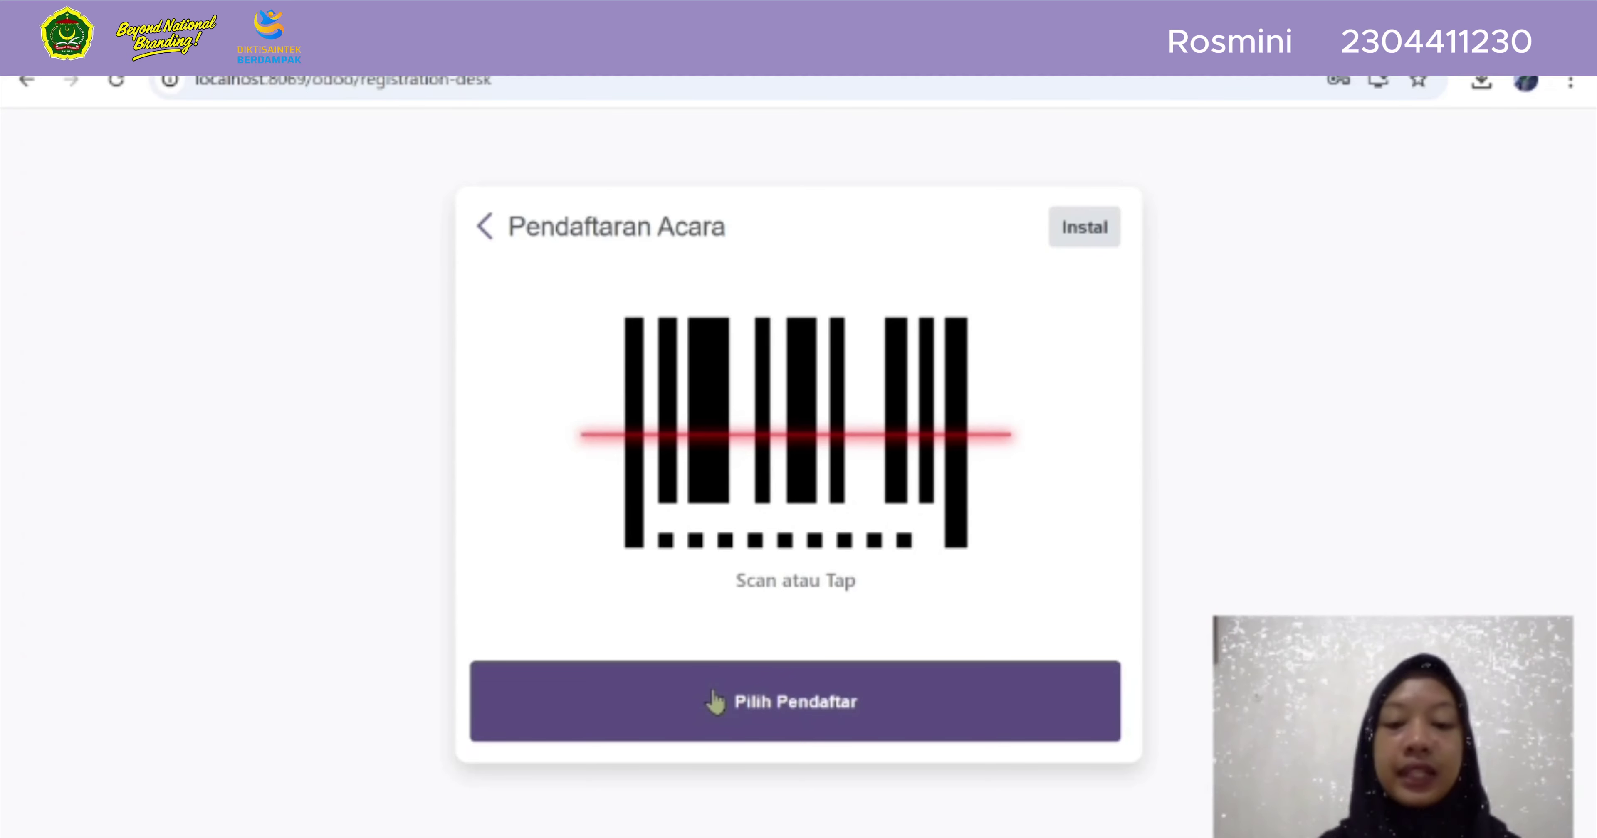
Bring up the Peserta attendee board with Pilih Pendaftar
left_click(768, 704)
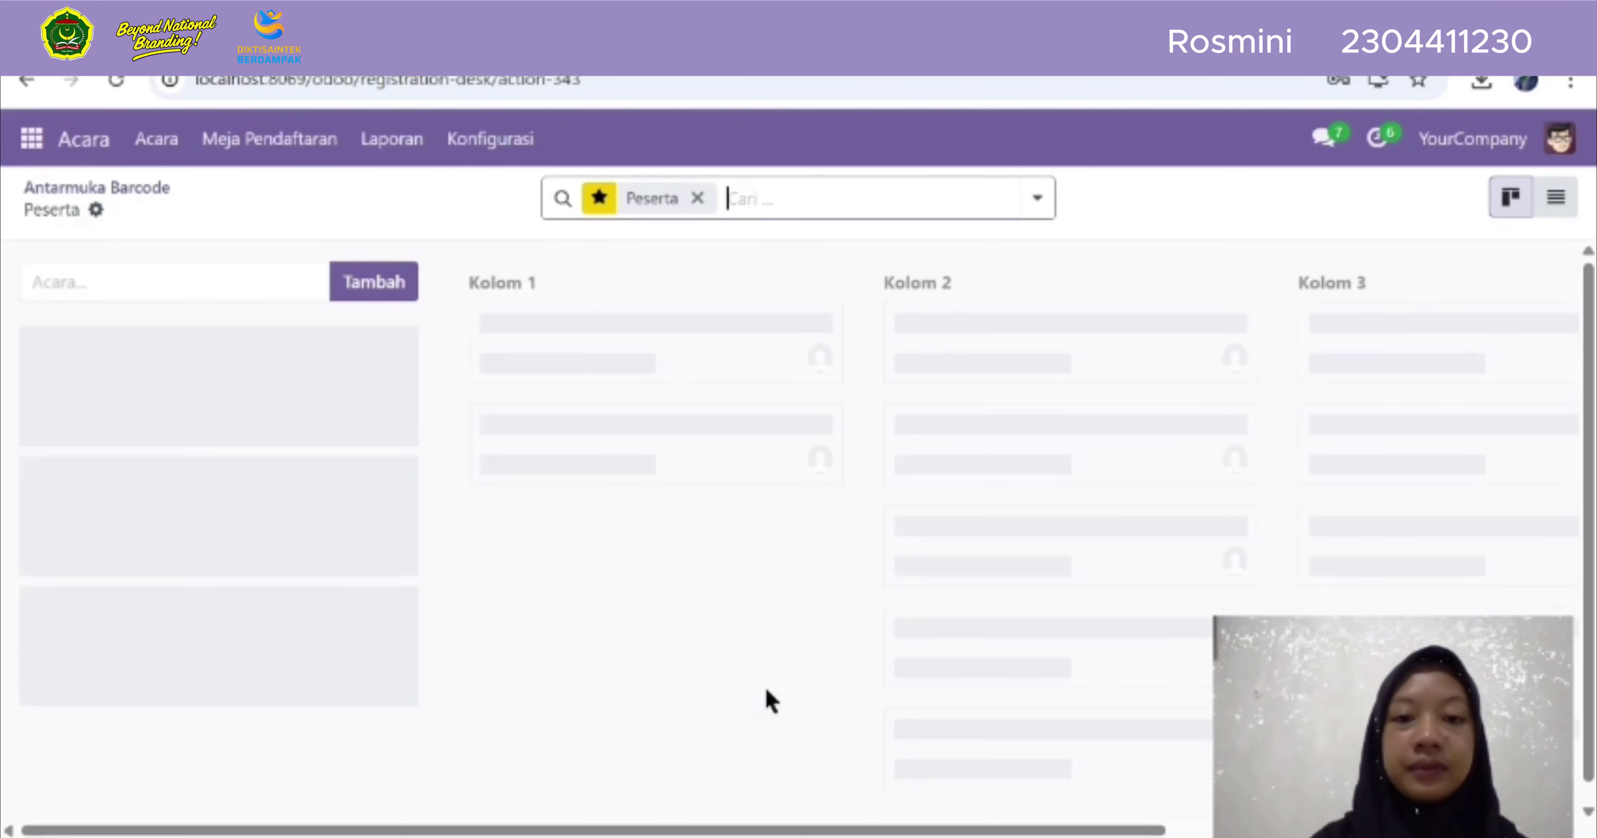
Drop the Peserta filter, group attendees by Acara, and scan across the event columns
left_click(698, 199)
left_click(696, 198)
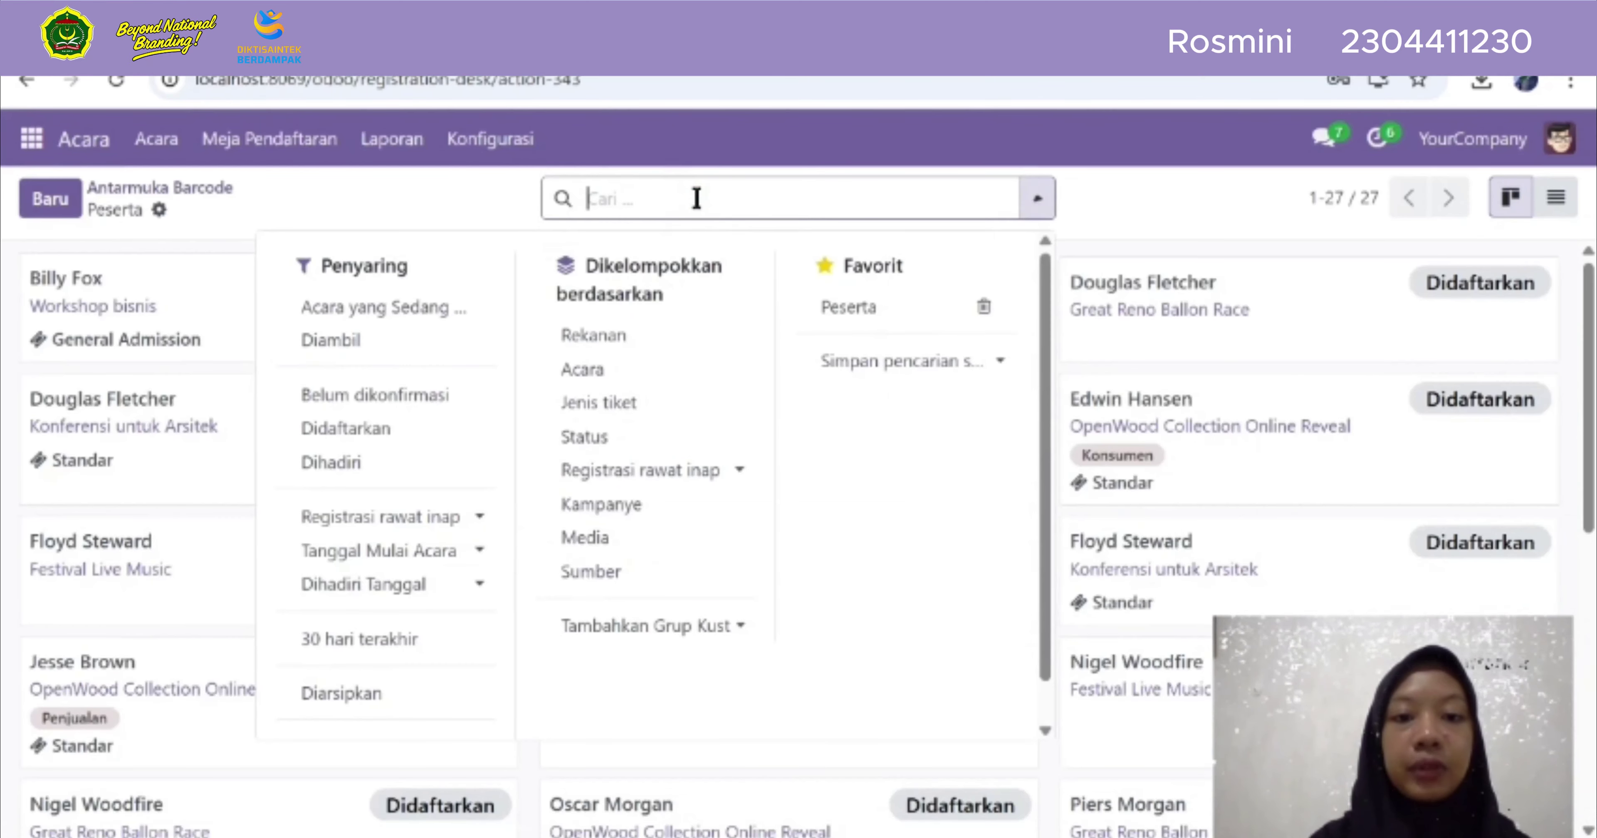
left_click(601, 372)
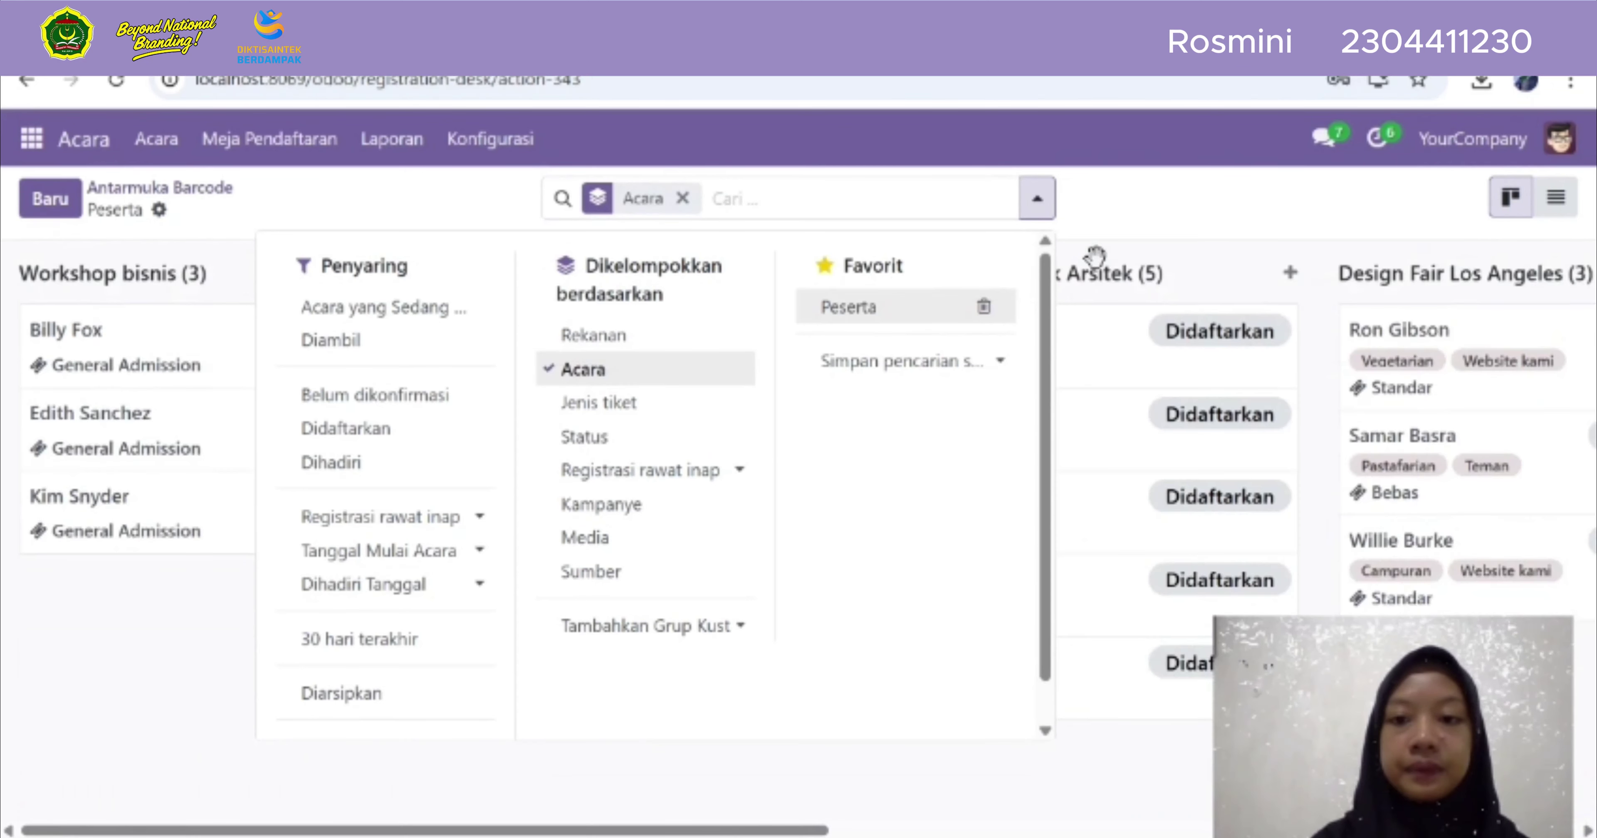
left_click(1126, 229)
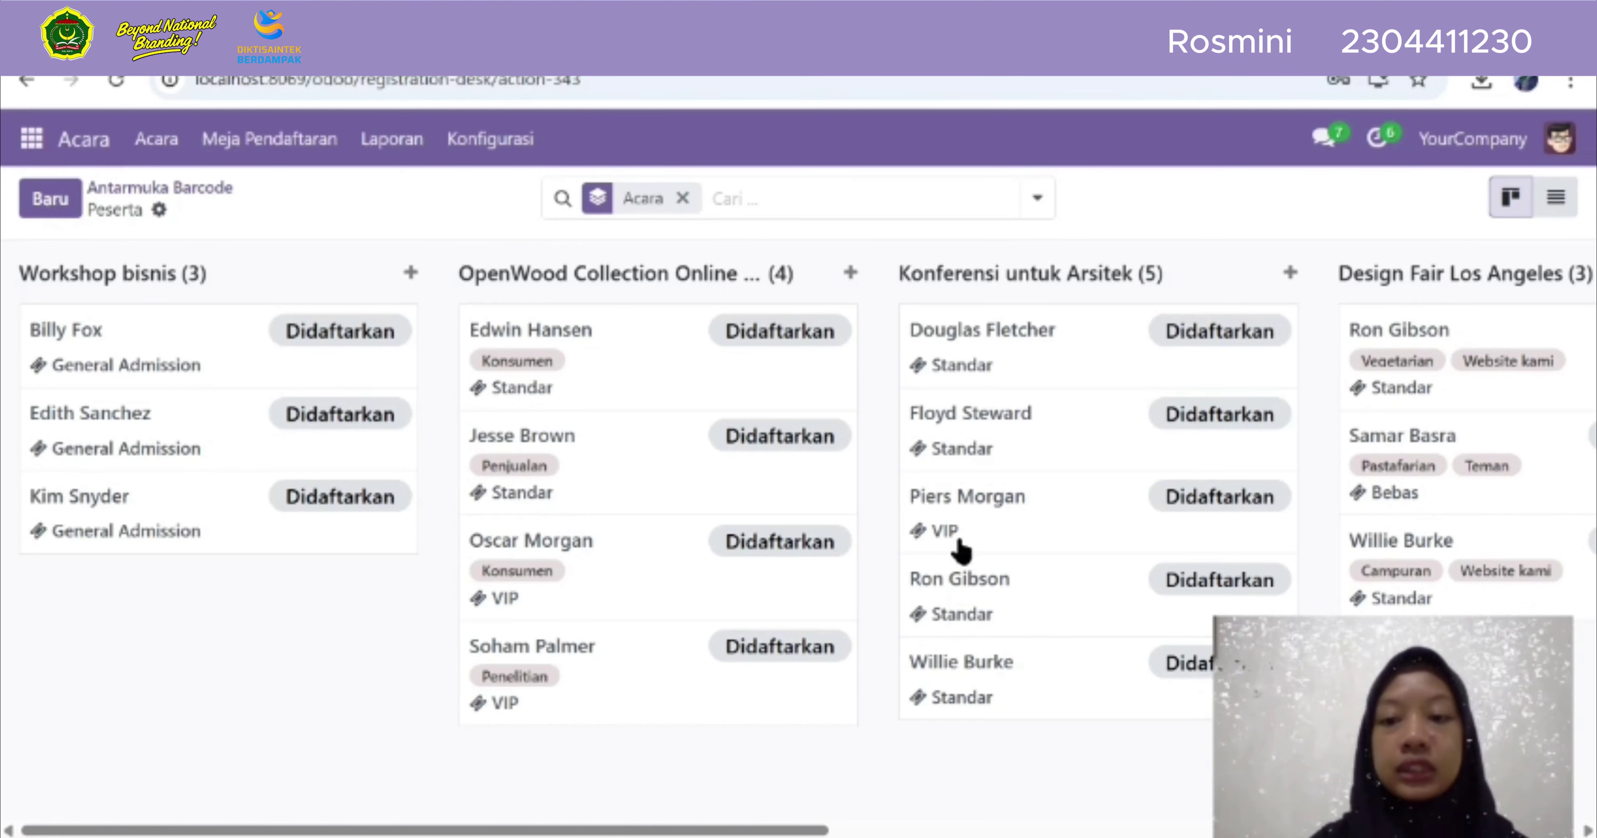
scroll(961, 550, "right", 2)
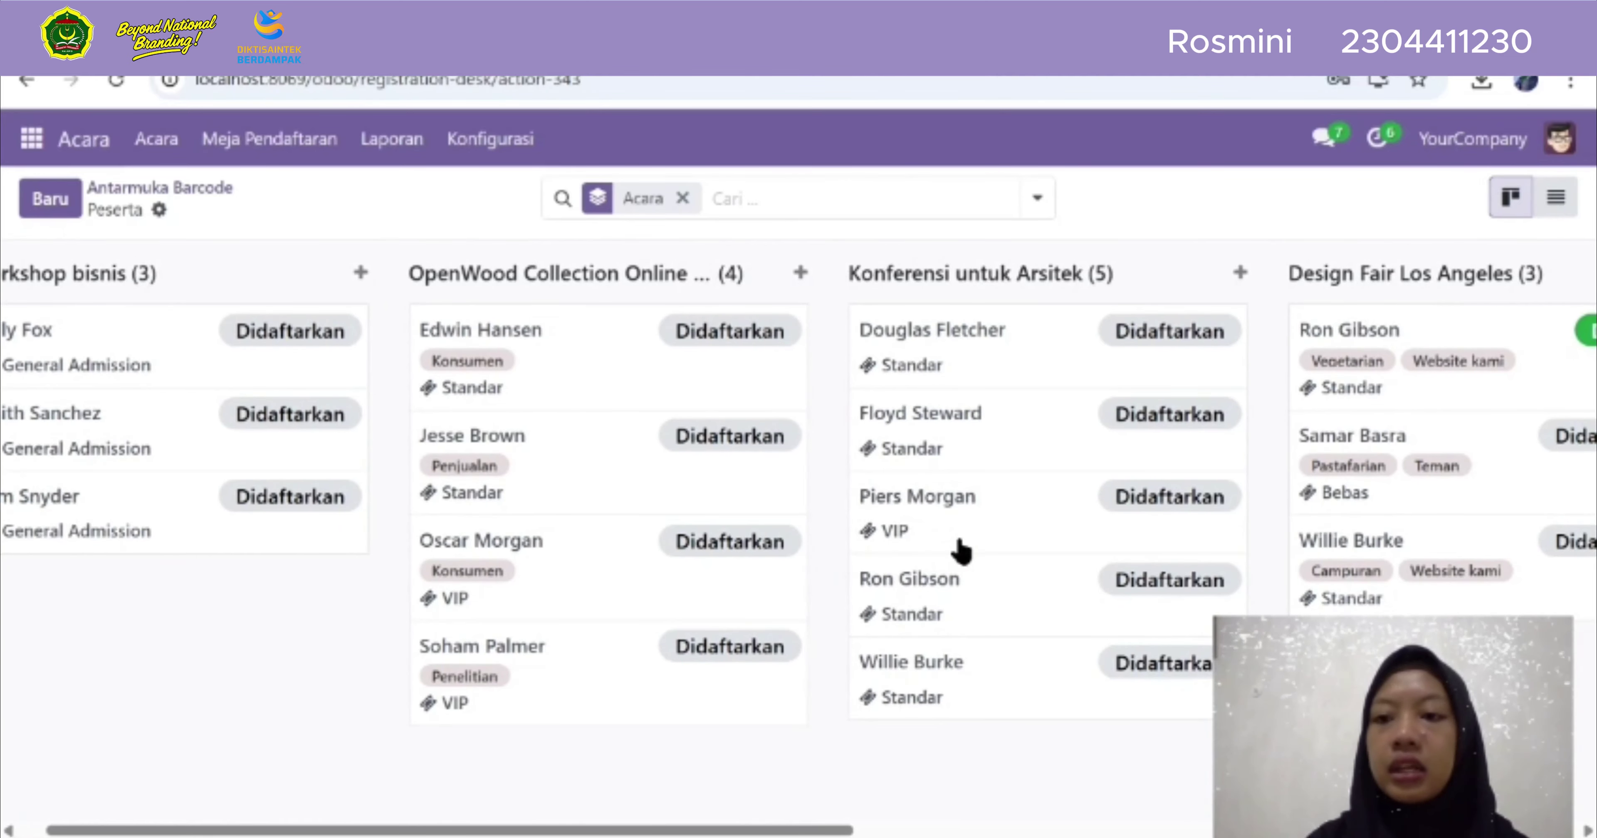
scroll(961, 551, "right", 1)
scroll(961, 551, "right", 2)
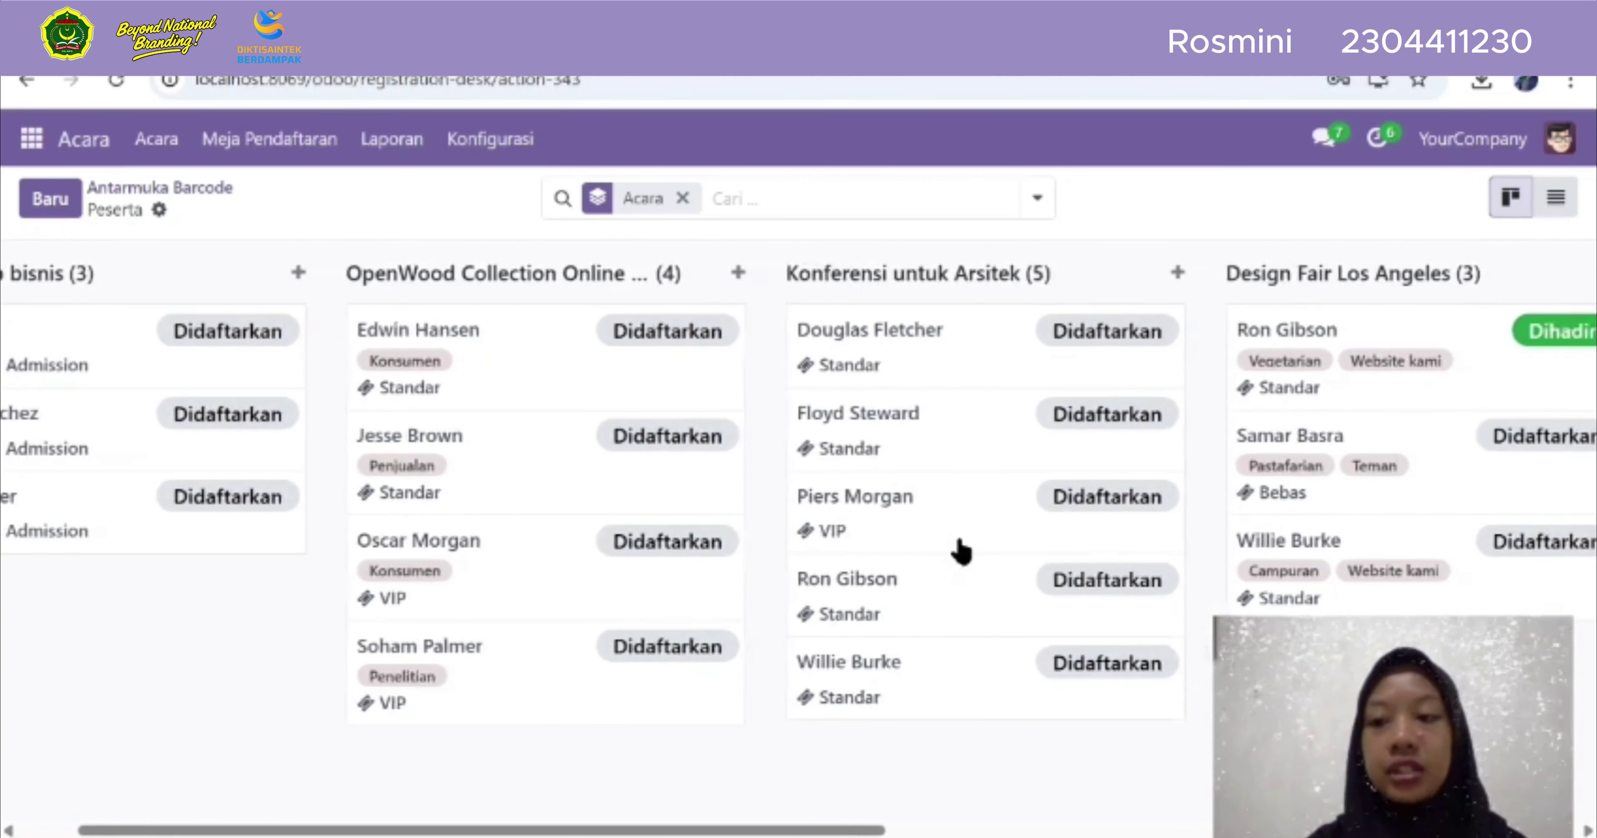
scroll(961, 550, "right", 10)
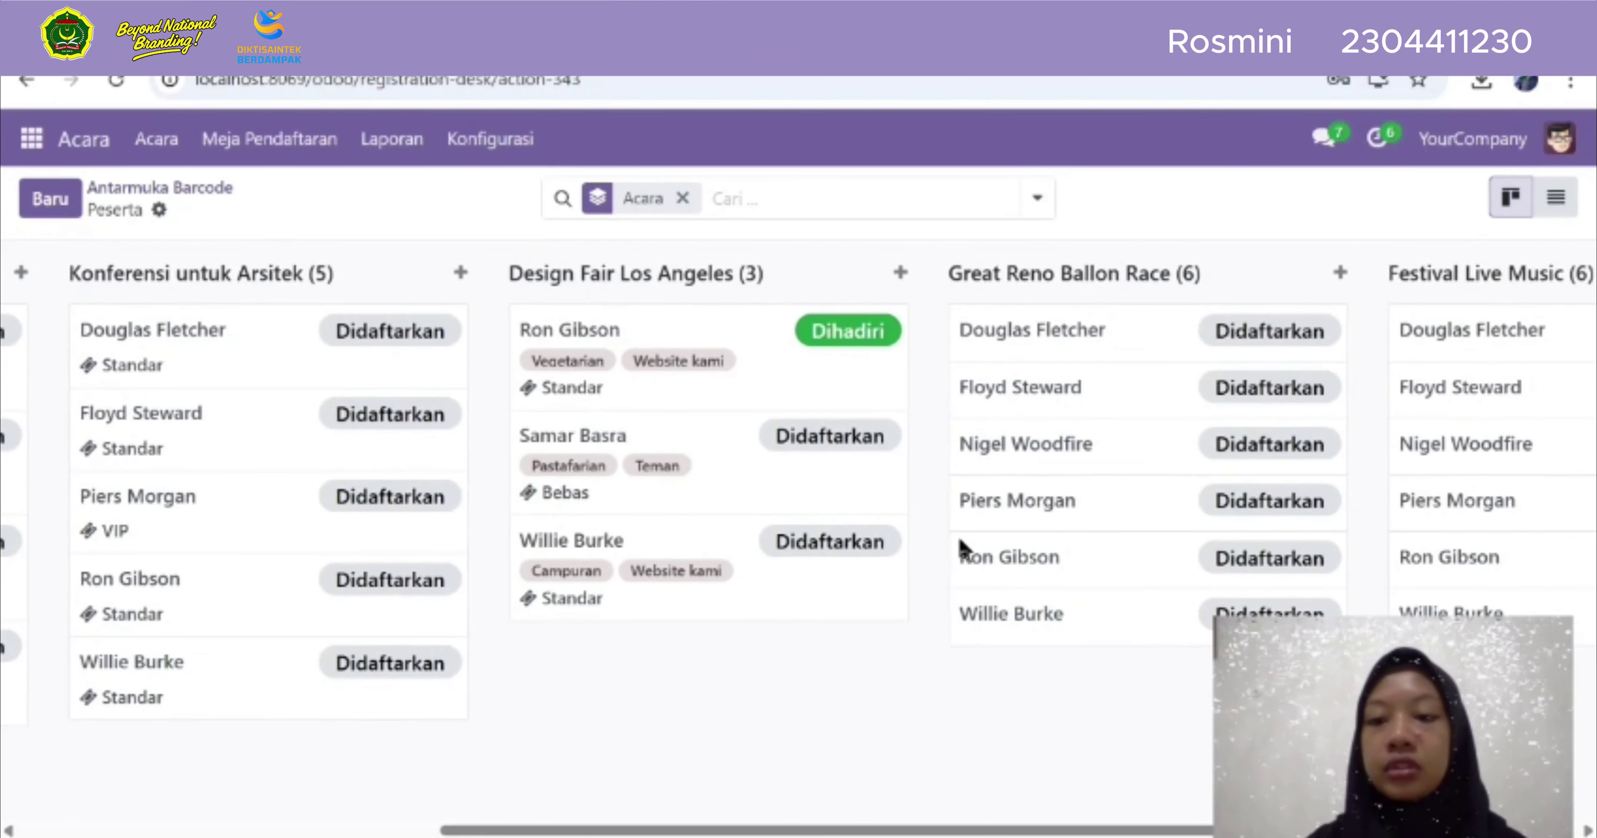
scroll(961, 551, "right", 5)
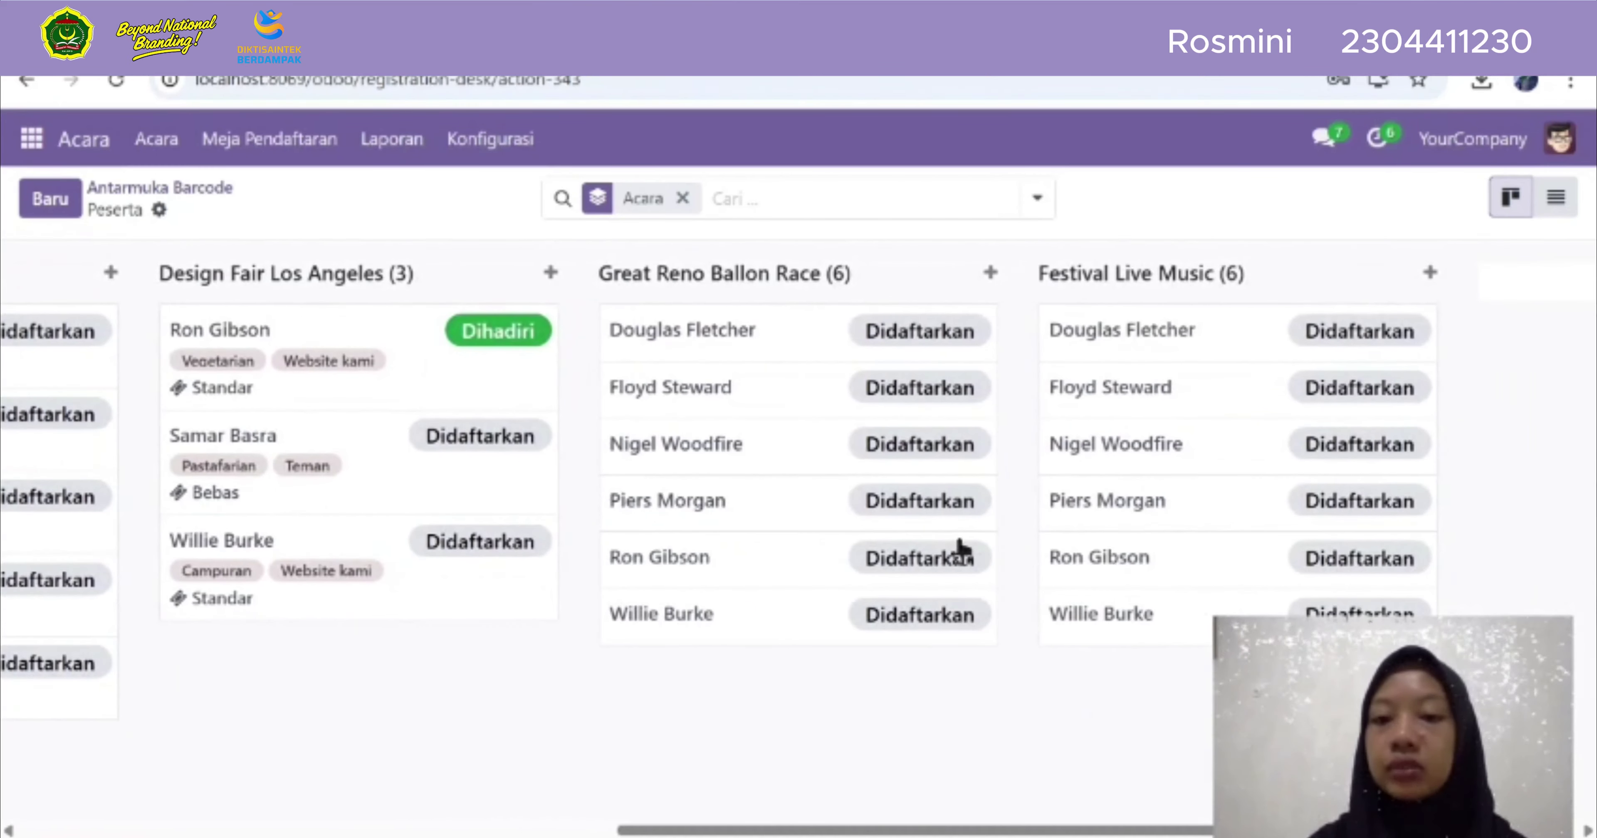
scroll(961, 550, "left", 17)
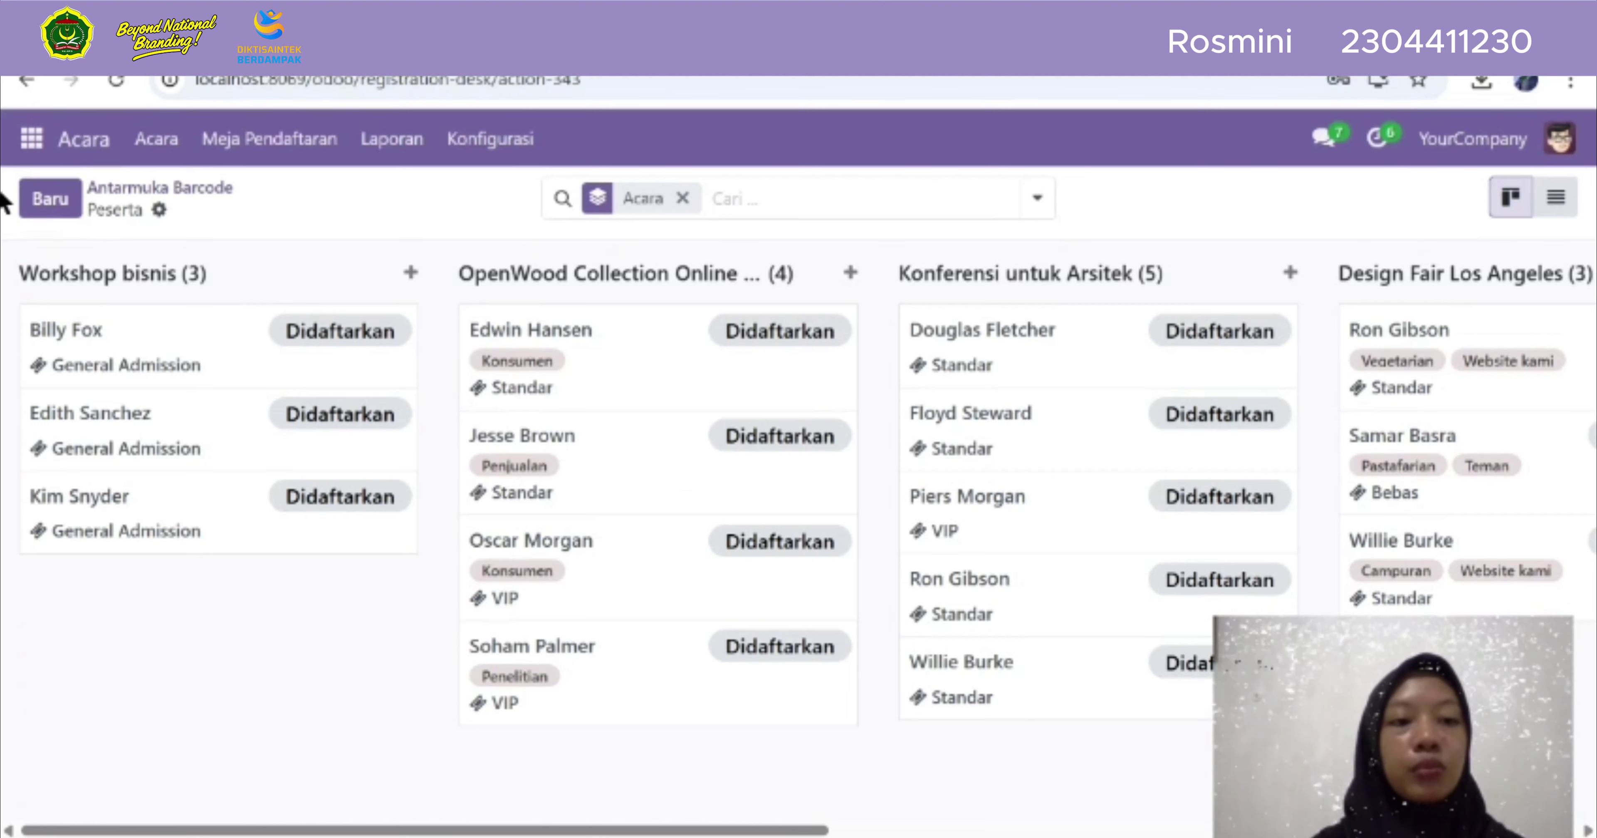
Start a new attendee record with the attendee's name, e-mail address and phone number
left_click(43, 213)
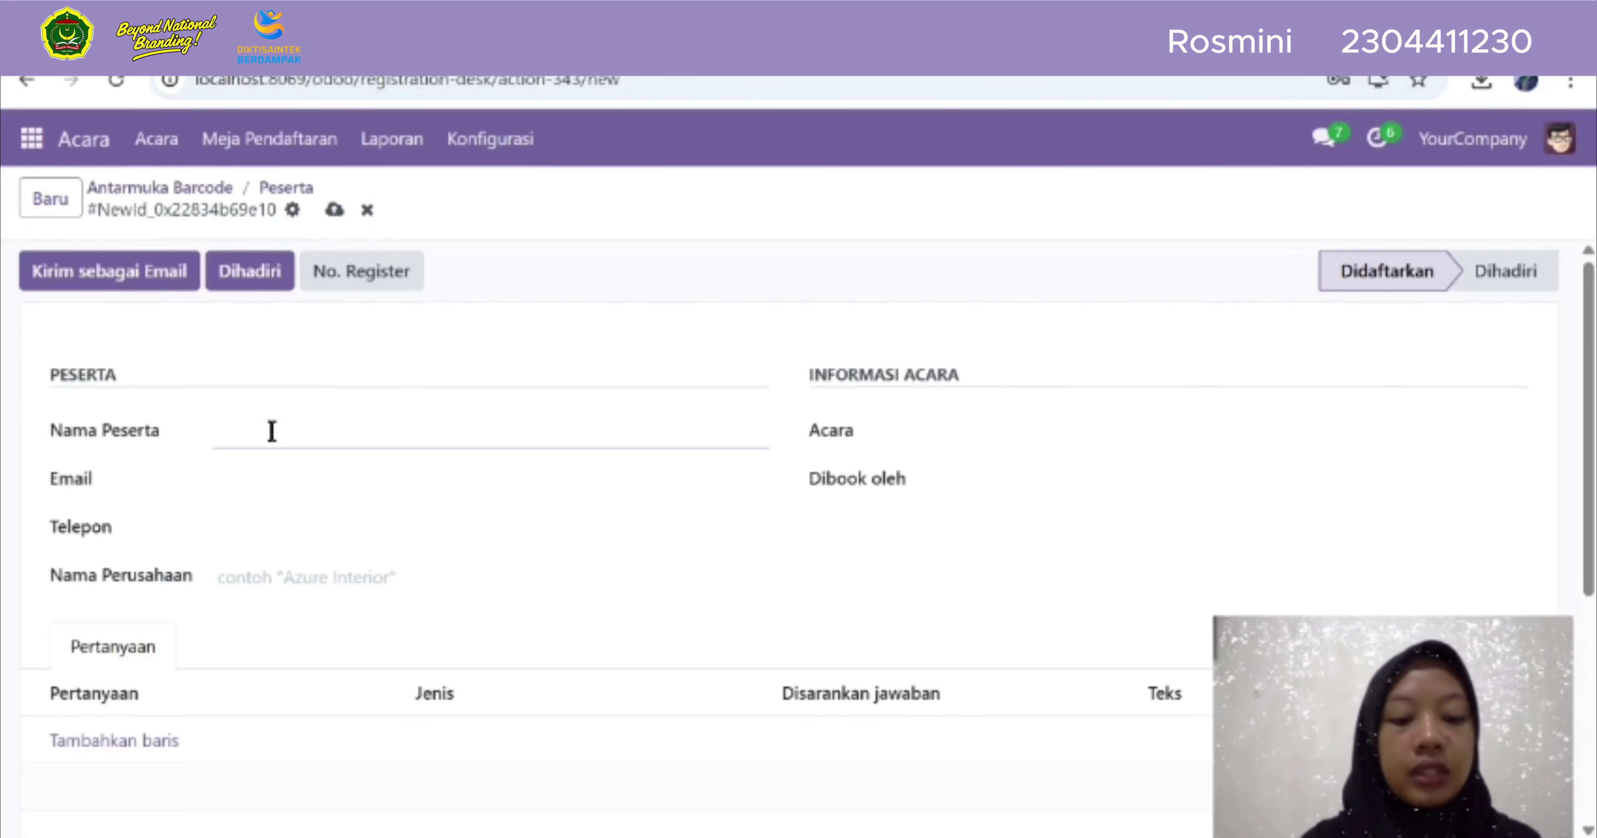
type("R")
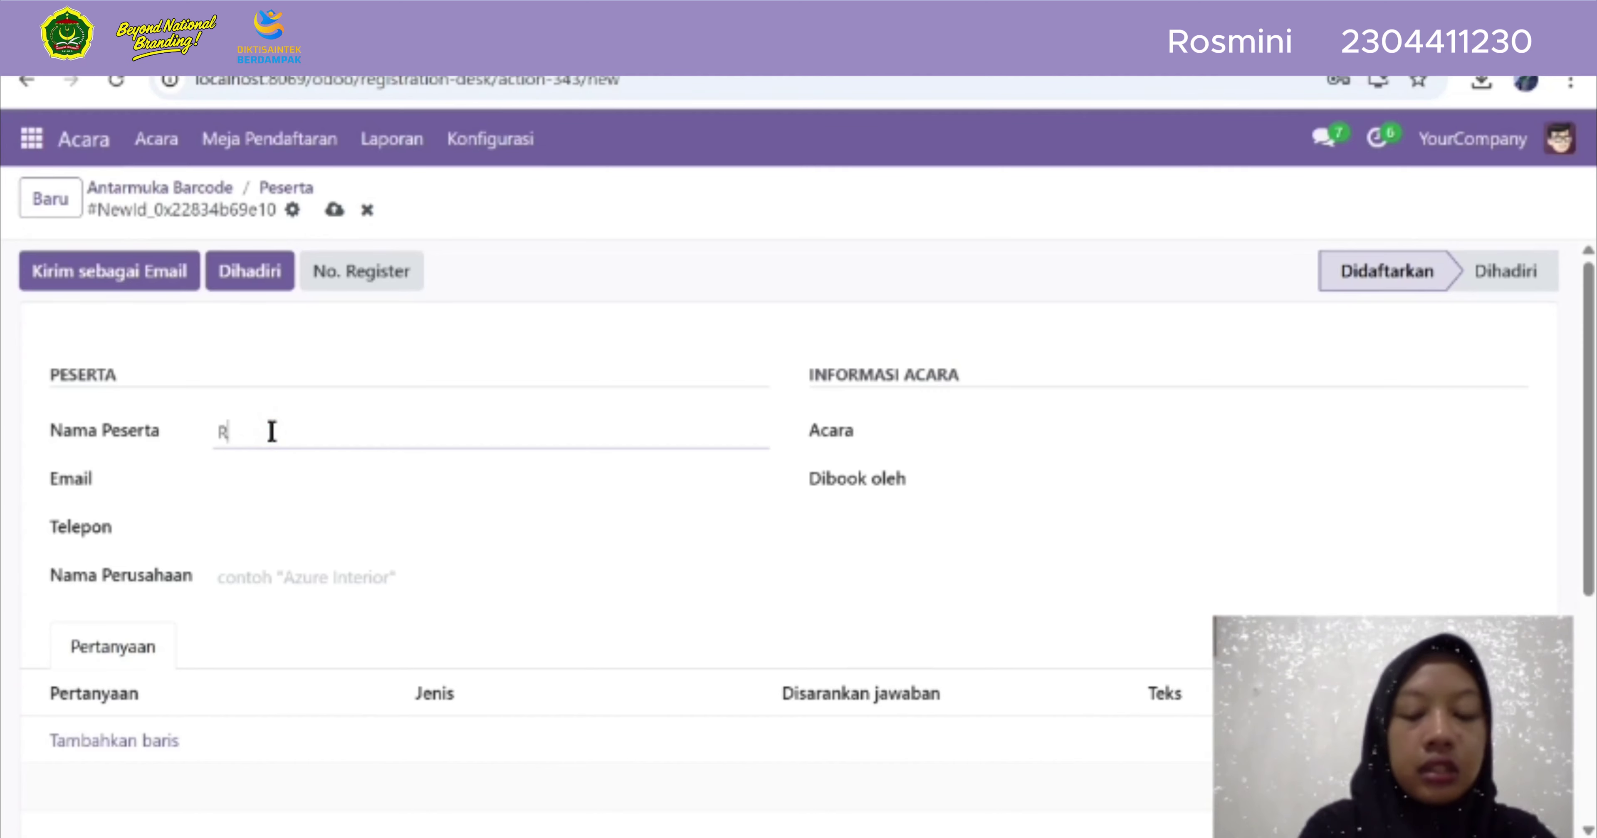
type("osmini")
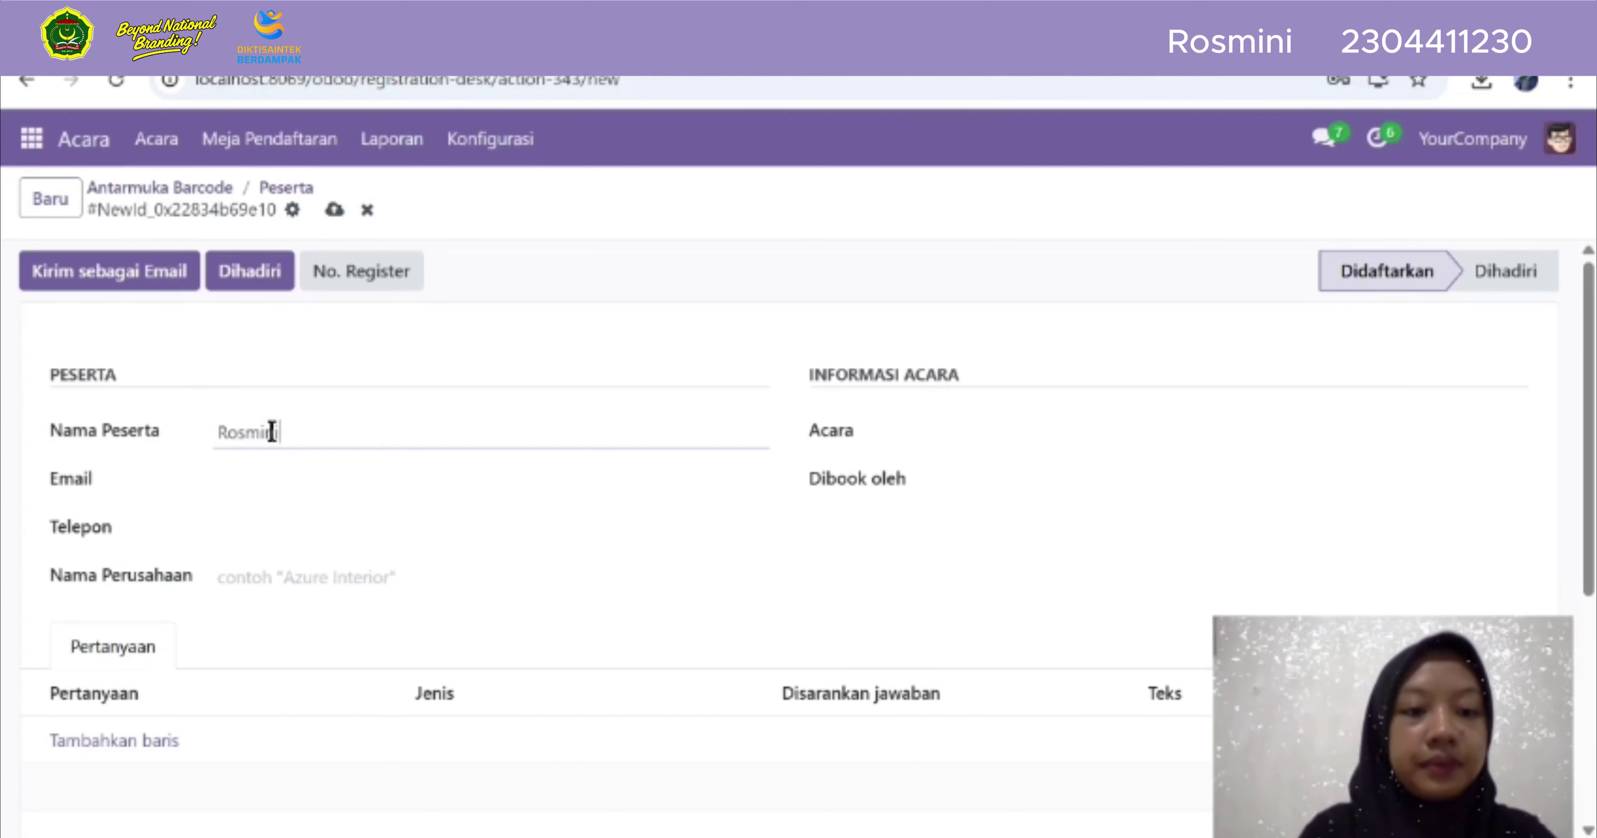
left_click(272, 485)
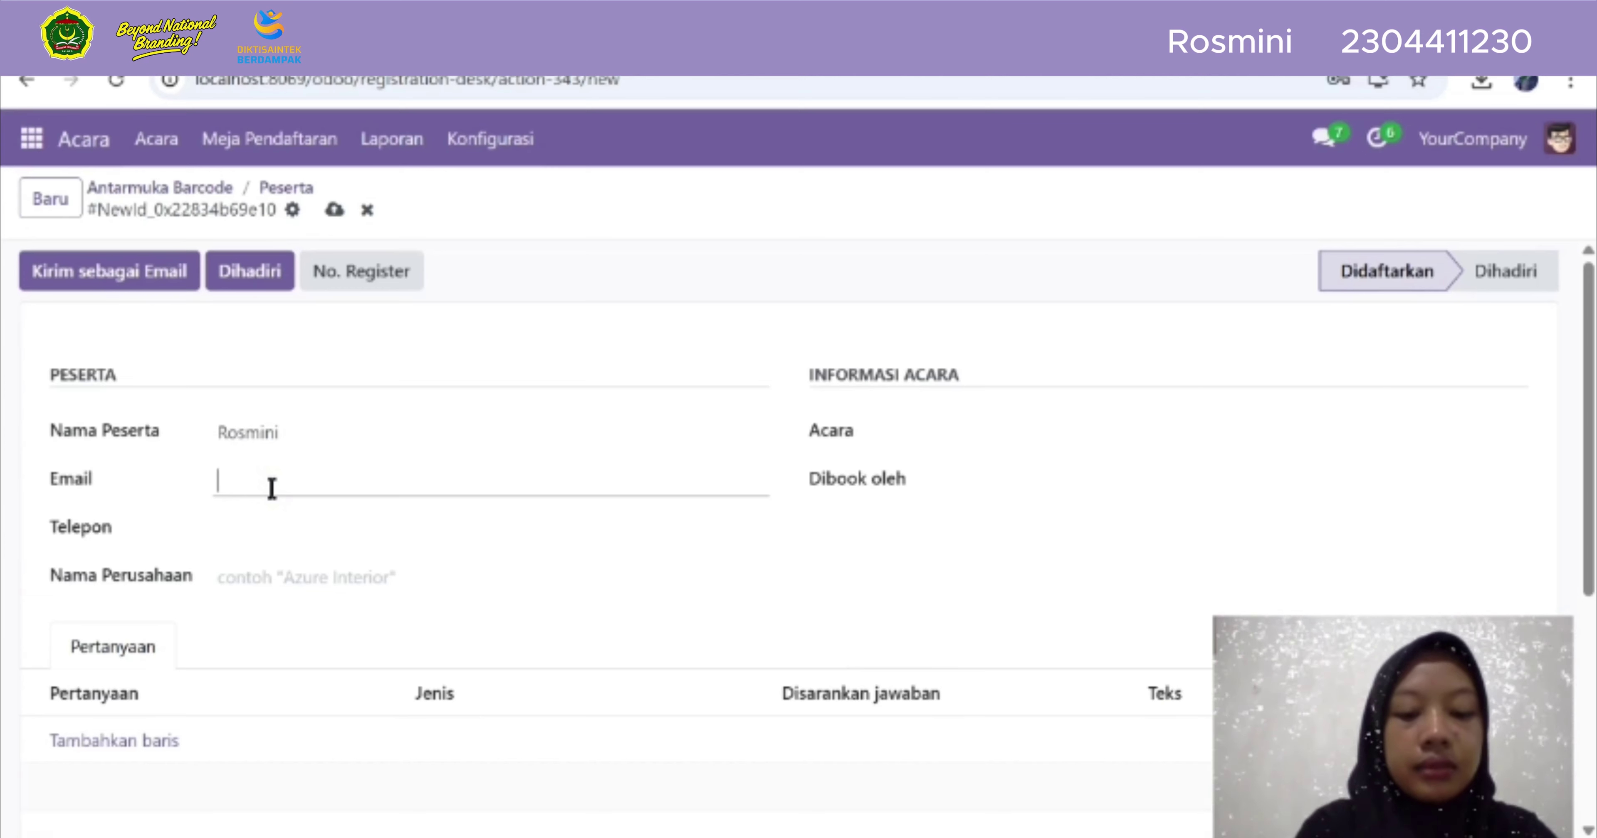
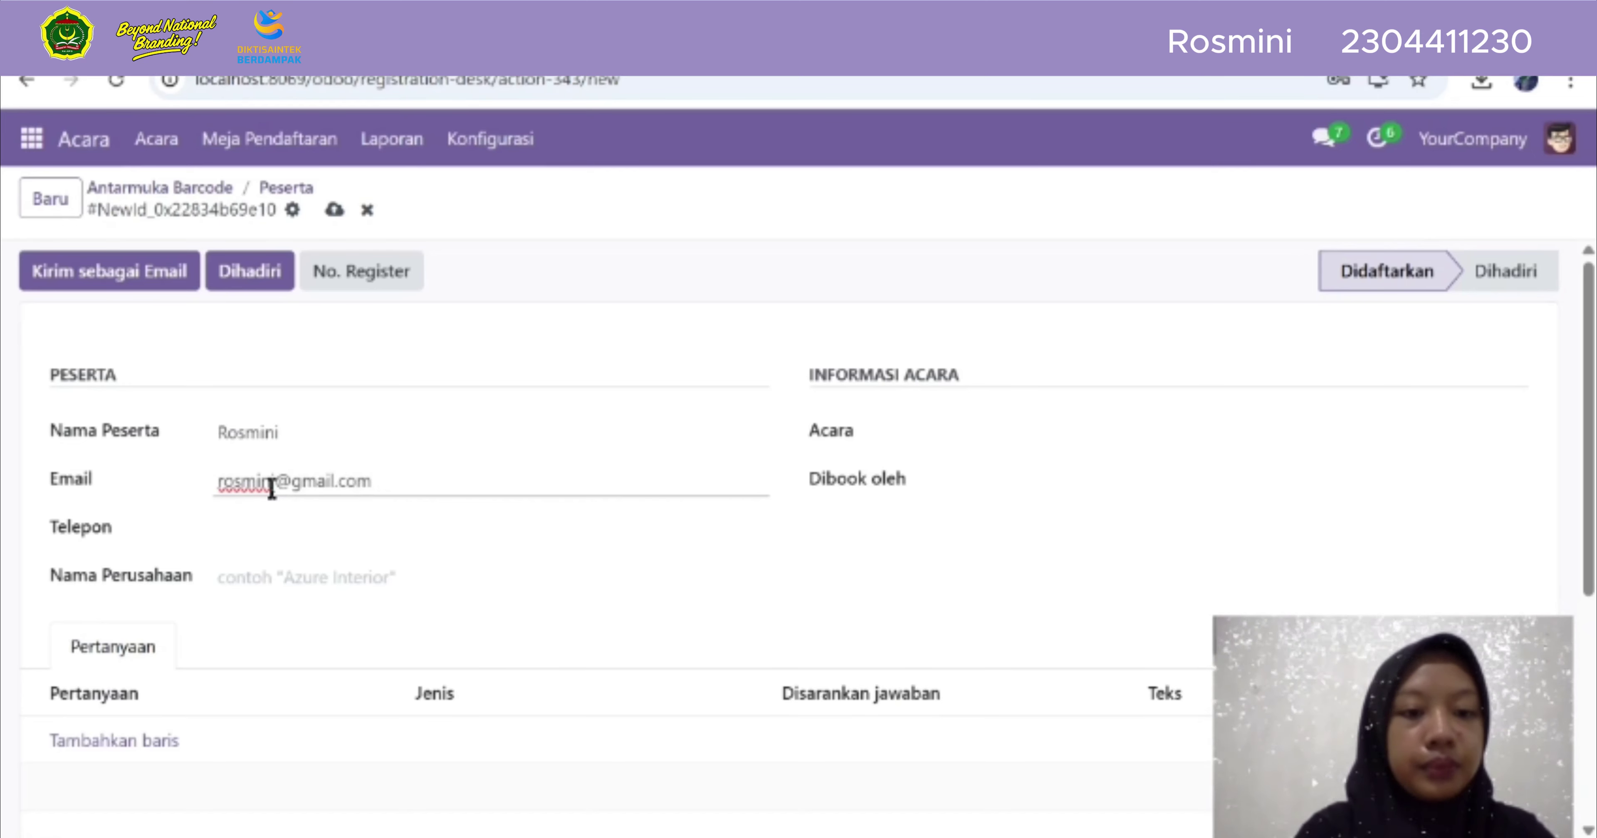
left_click(278, 518)
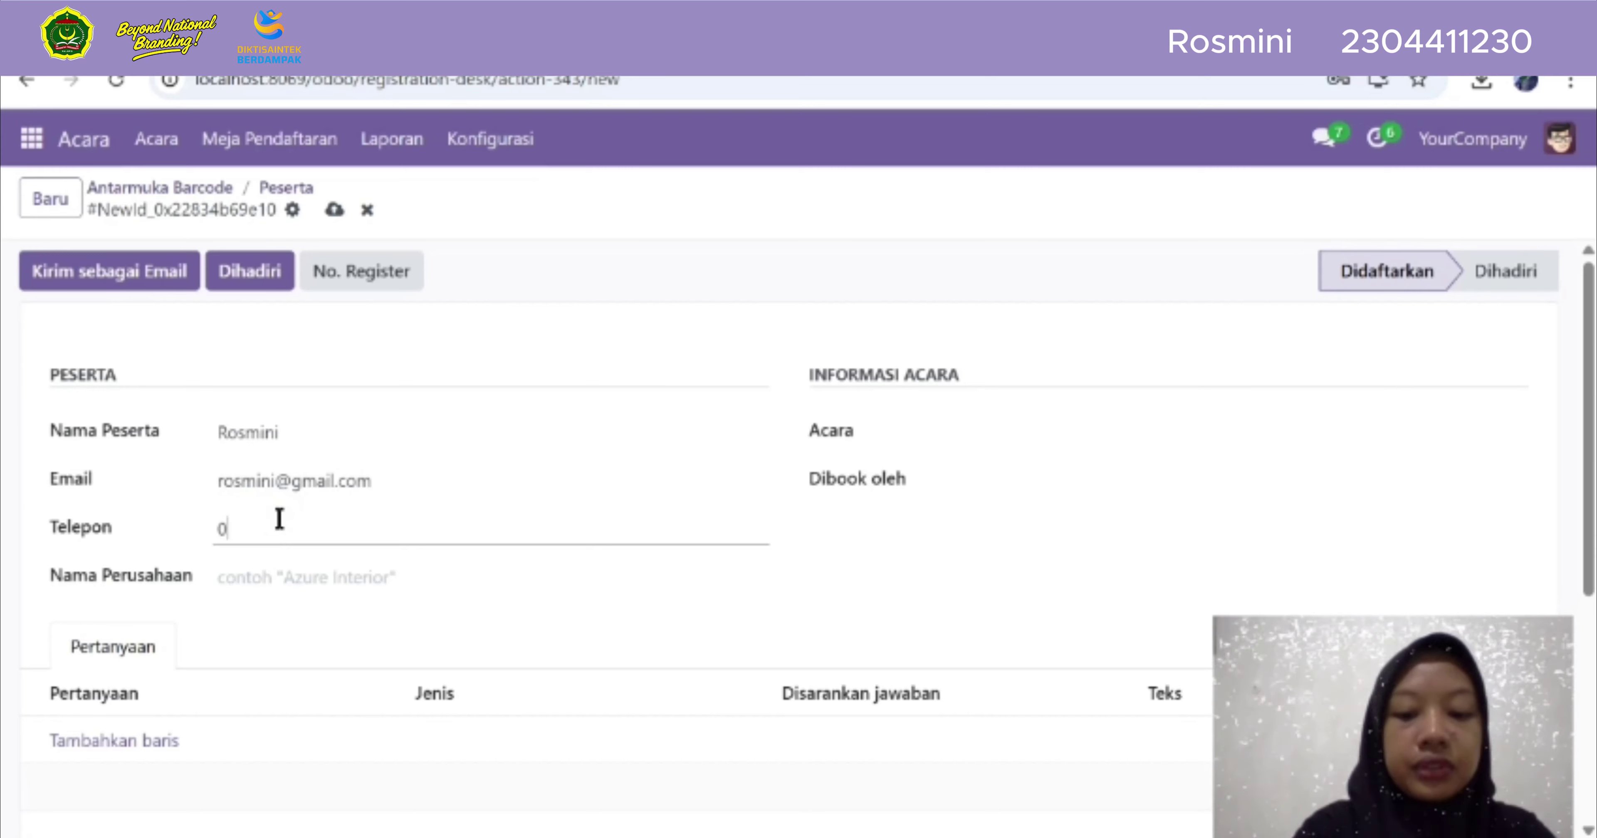
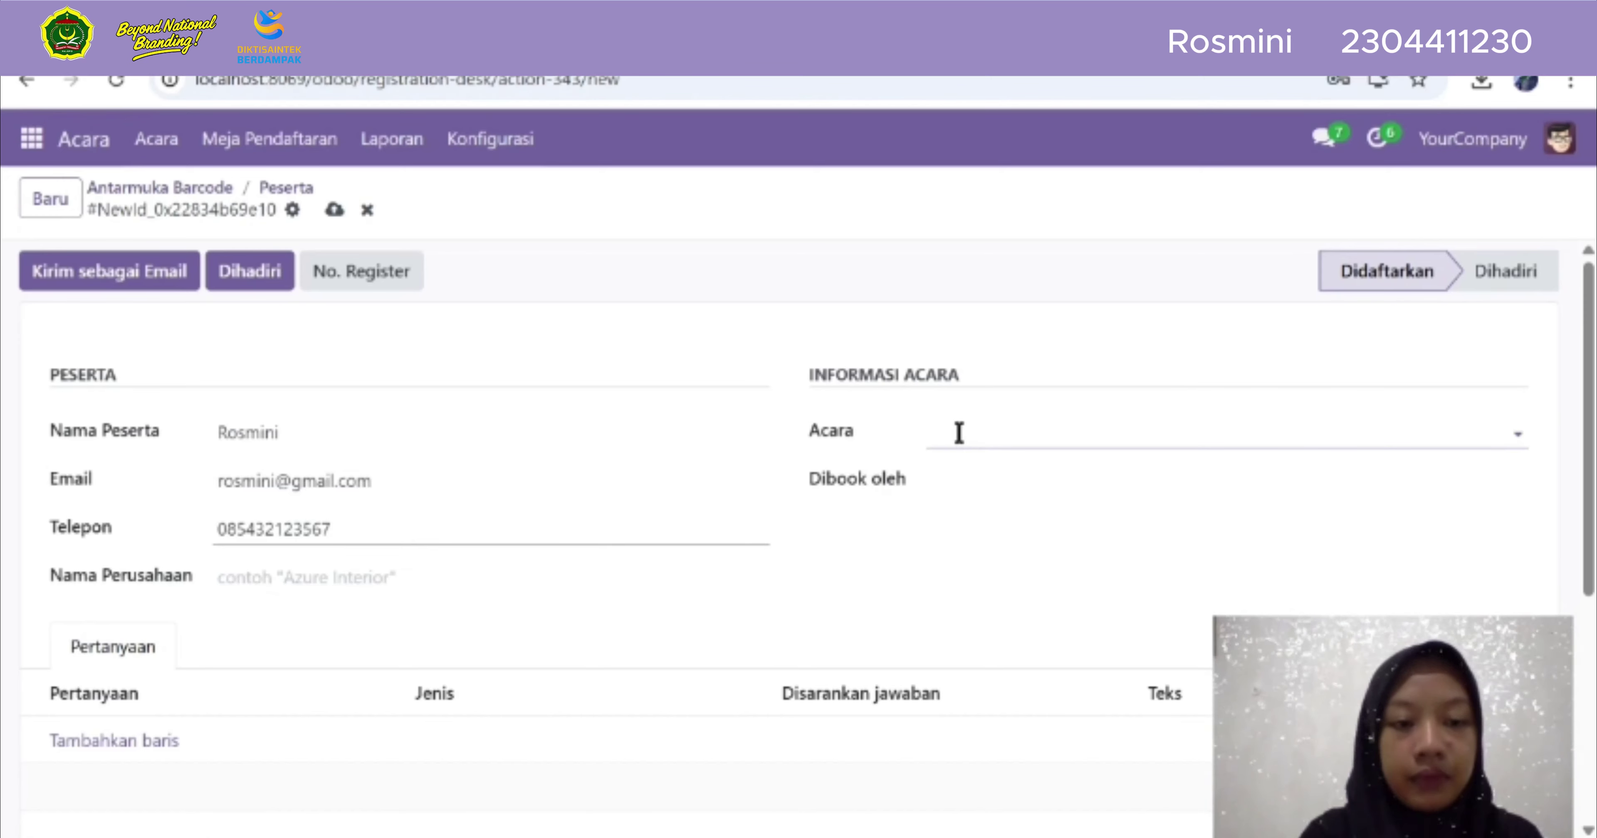
Set Acara to OpenWood Collection Online Reveal, ticket type VIP, and Dibook oleh Azure Interior
left_click(959, 432)
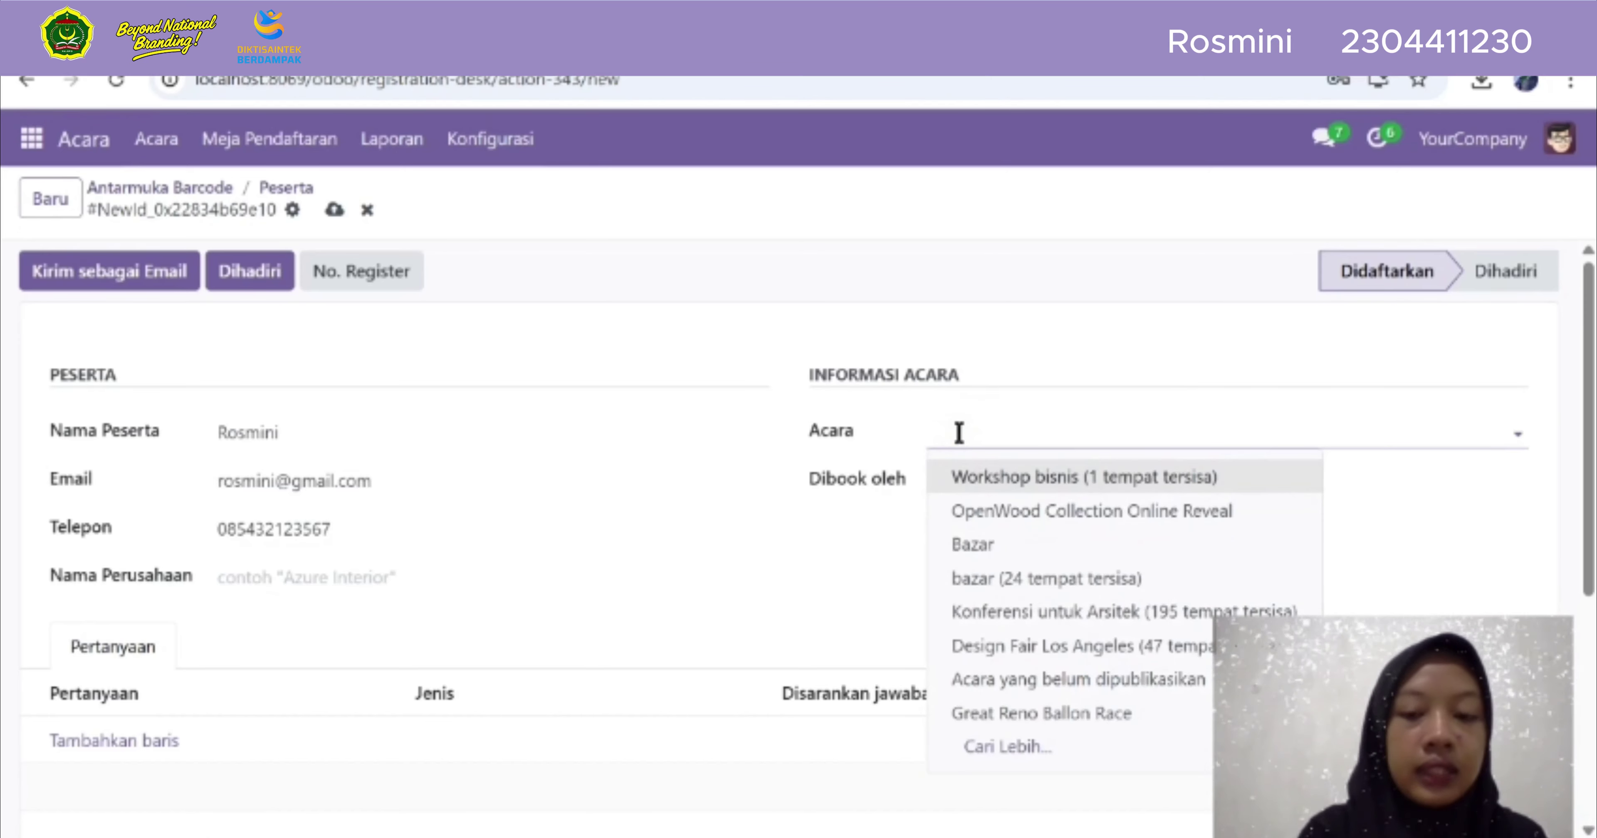
left_click(994, 515)
left_click(981, 482)
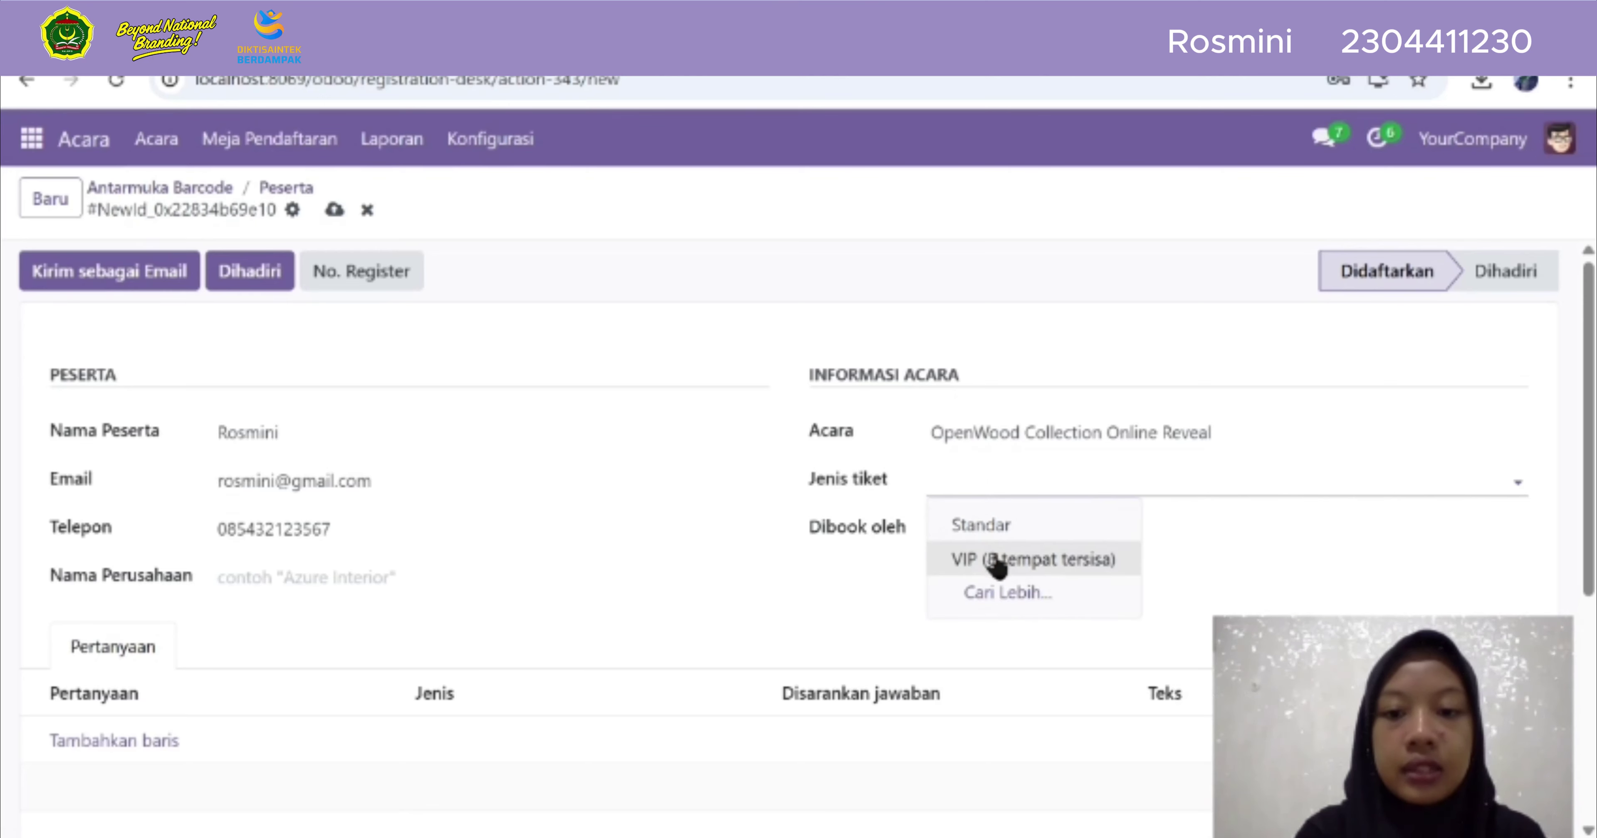
left_click(998, 561)
left_click(958, 526)
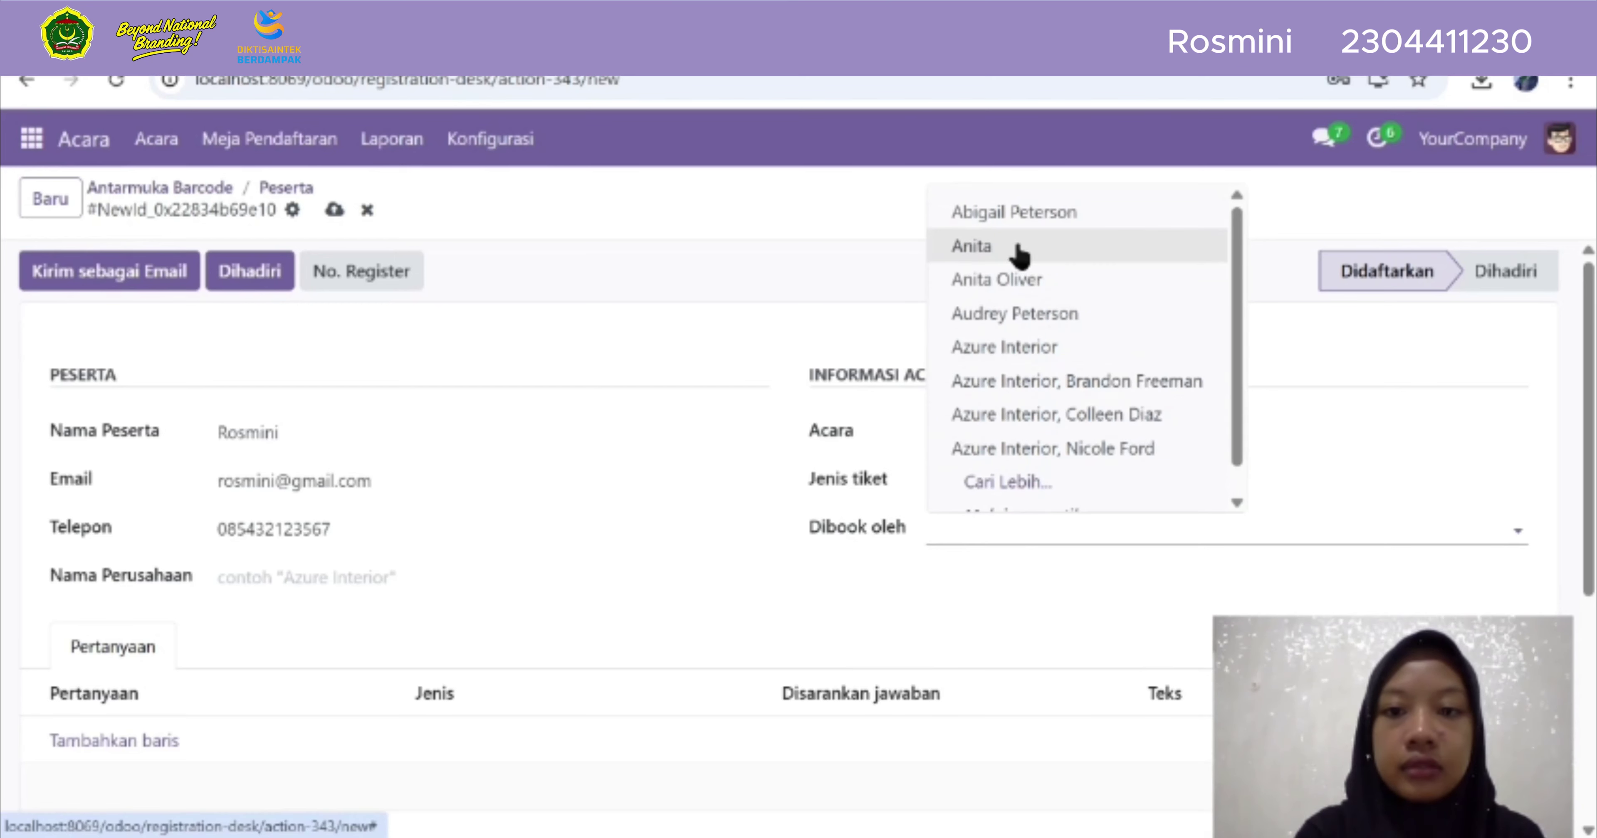
left_click(1062, 347)
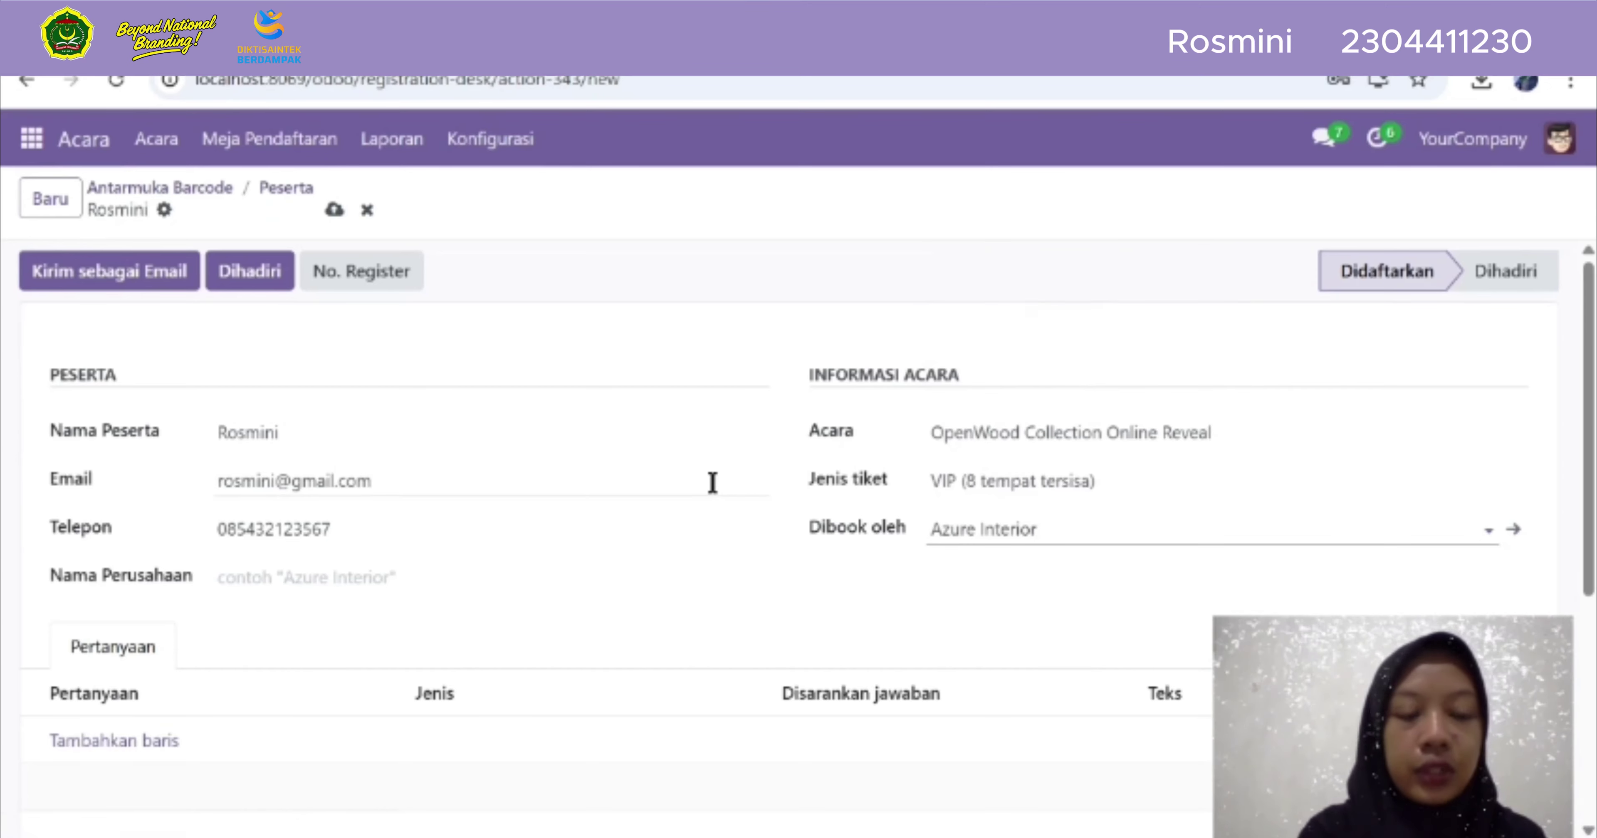
Add a Pertanyaan row 'Anda bekerja di bidang apa' with suggested answer Penelitian
scroll(712, 483, "down", 1)
scroll(712, 483, "down", 1)
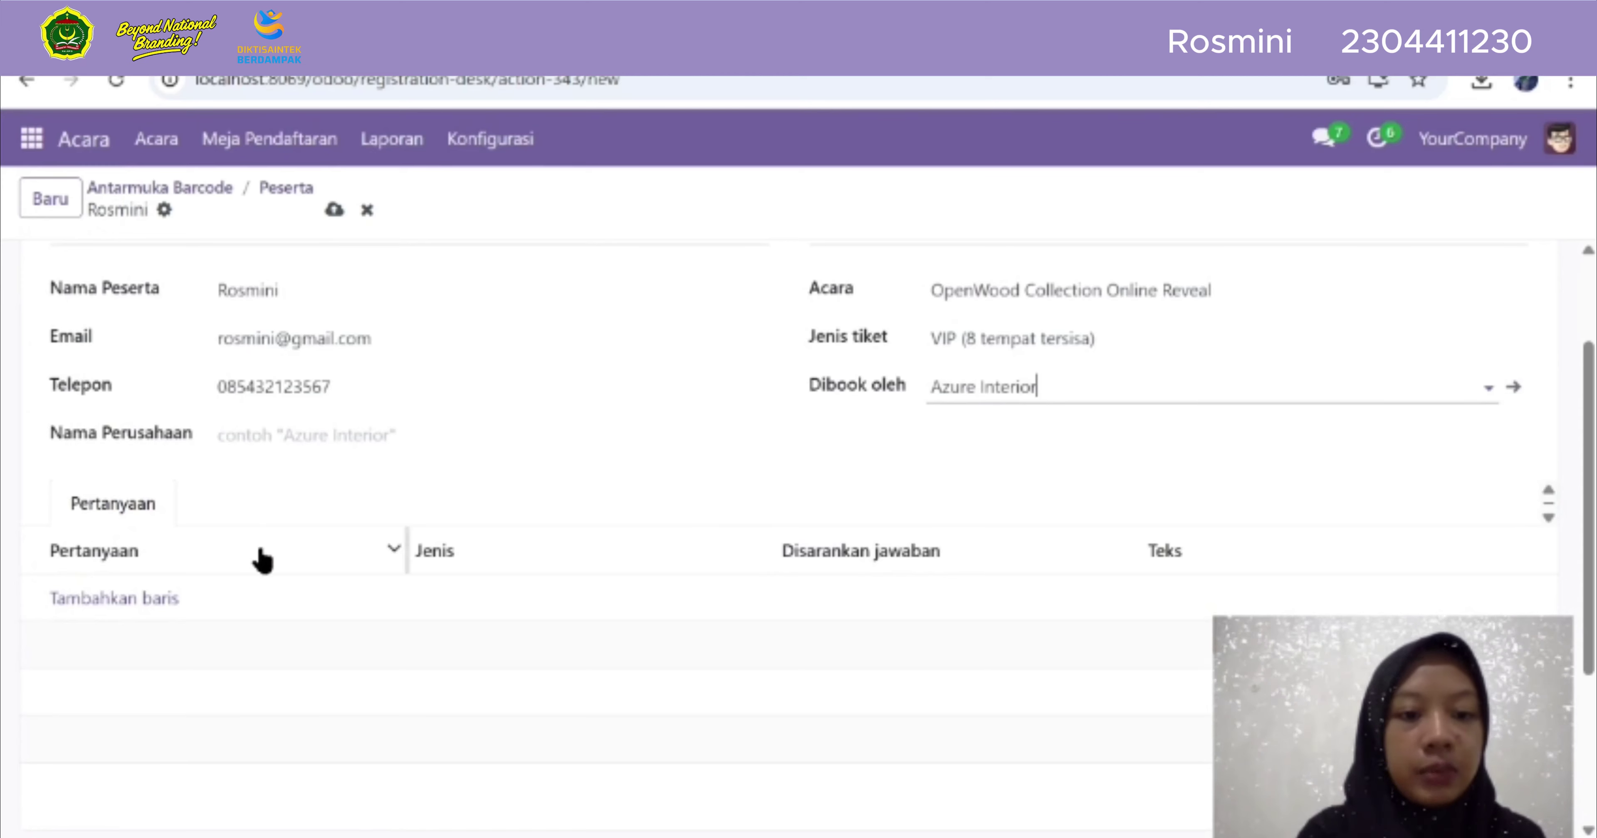
left_click(392, 547)
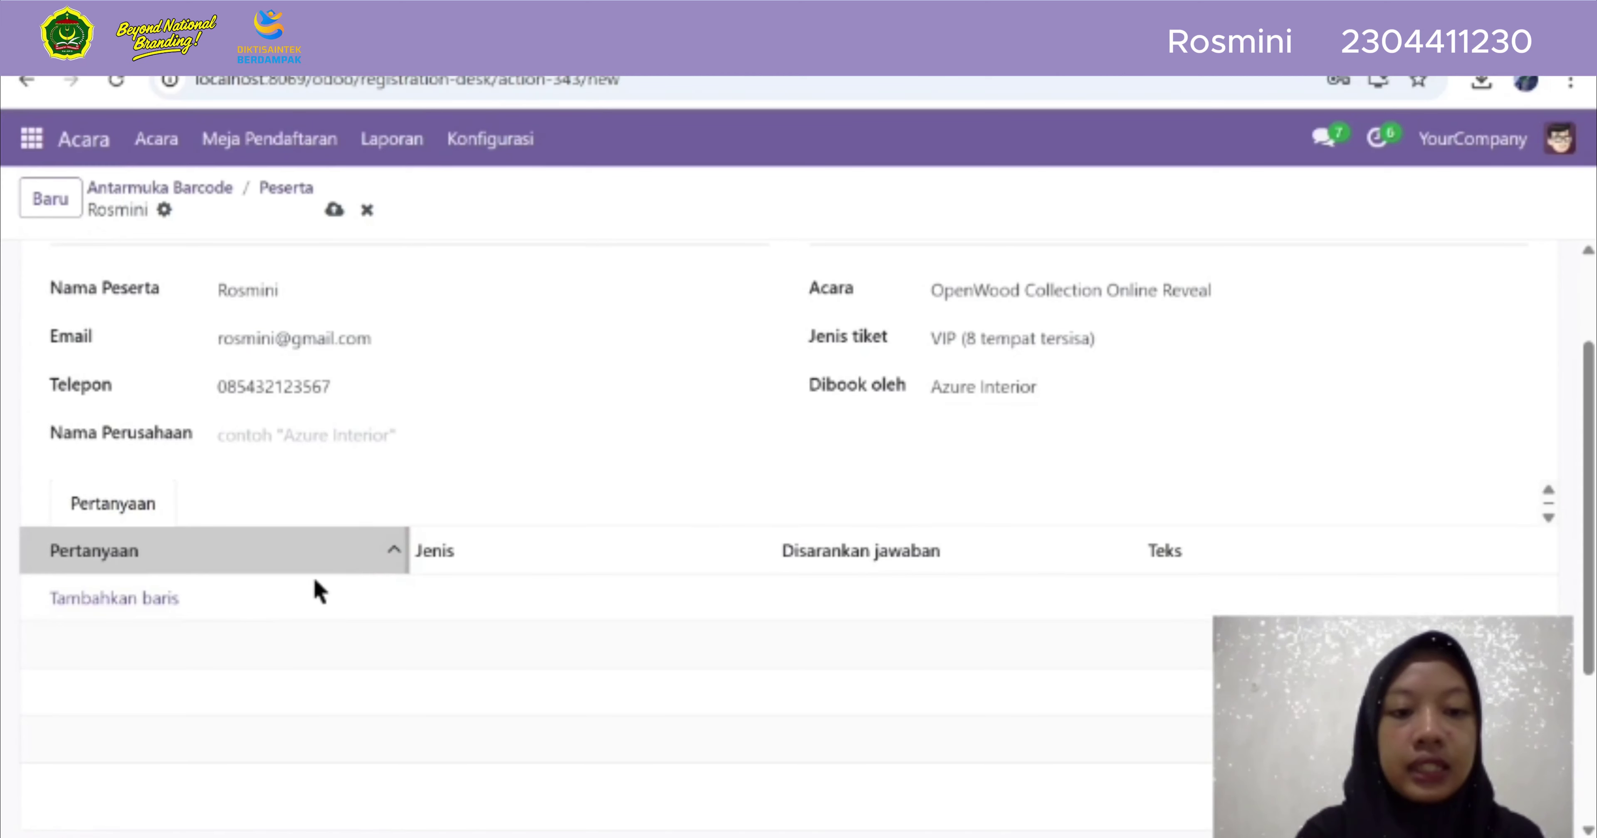
left_click(275, 585)
left_click(132, 601)
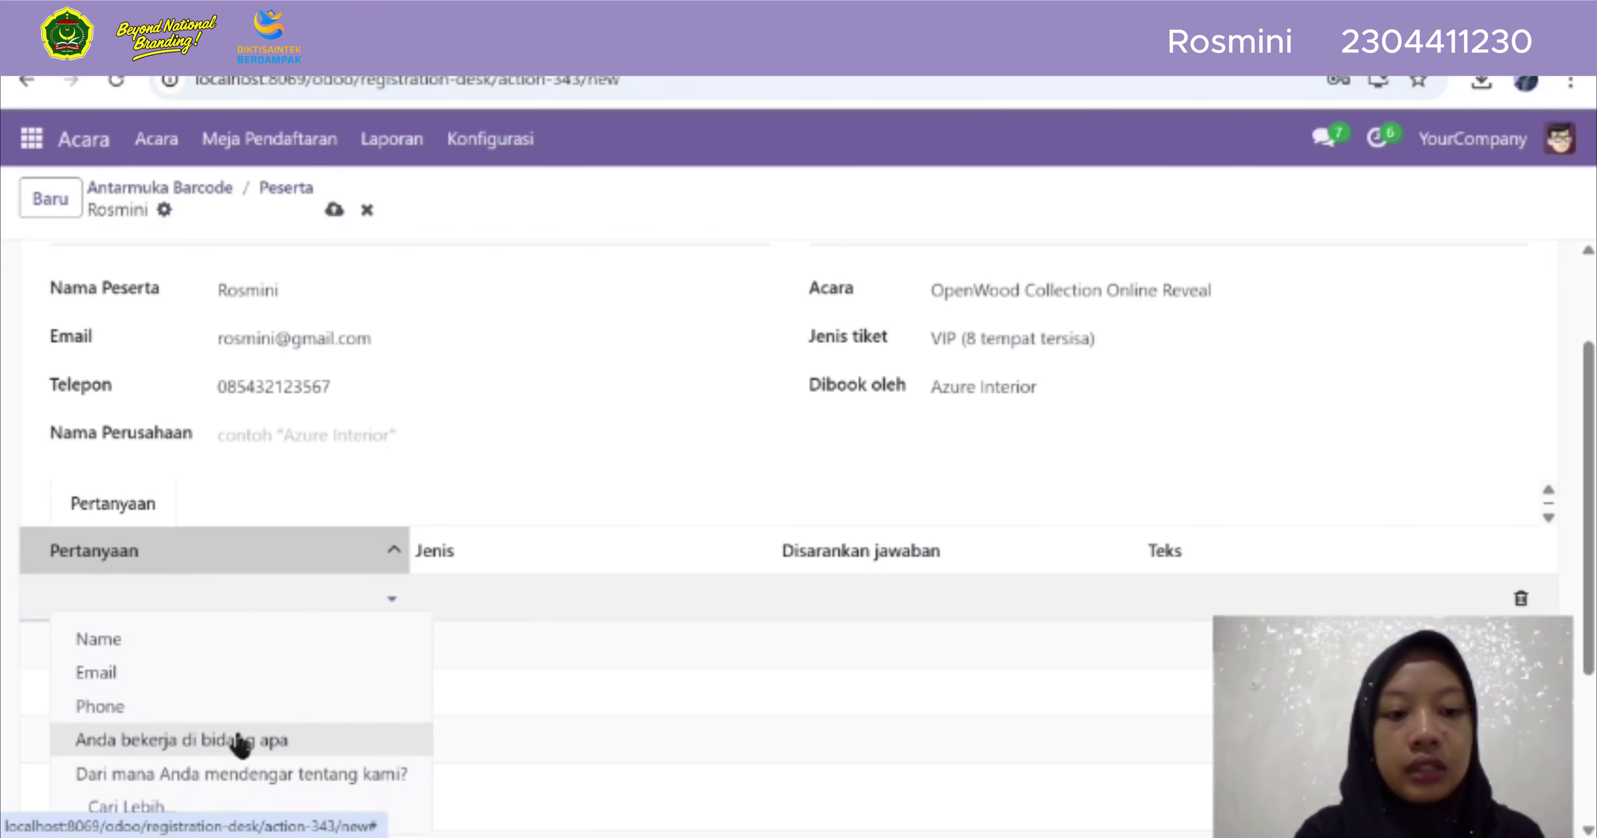
left_click(240, 741)
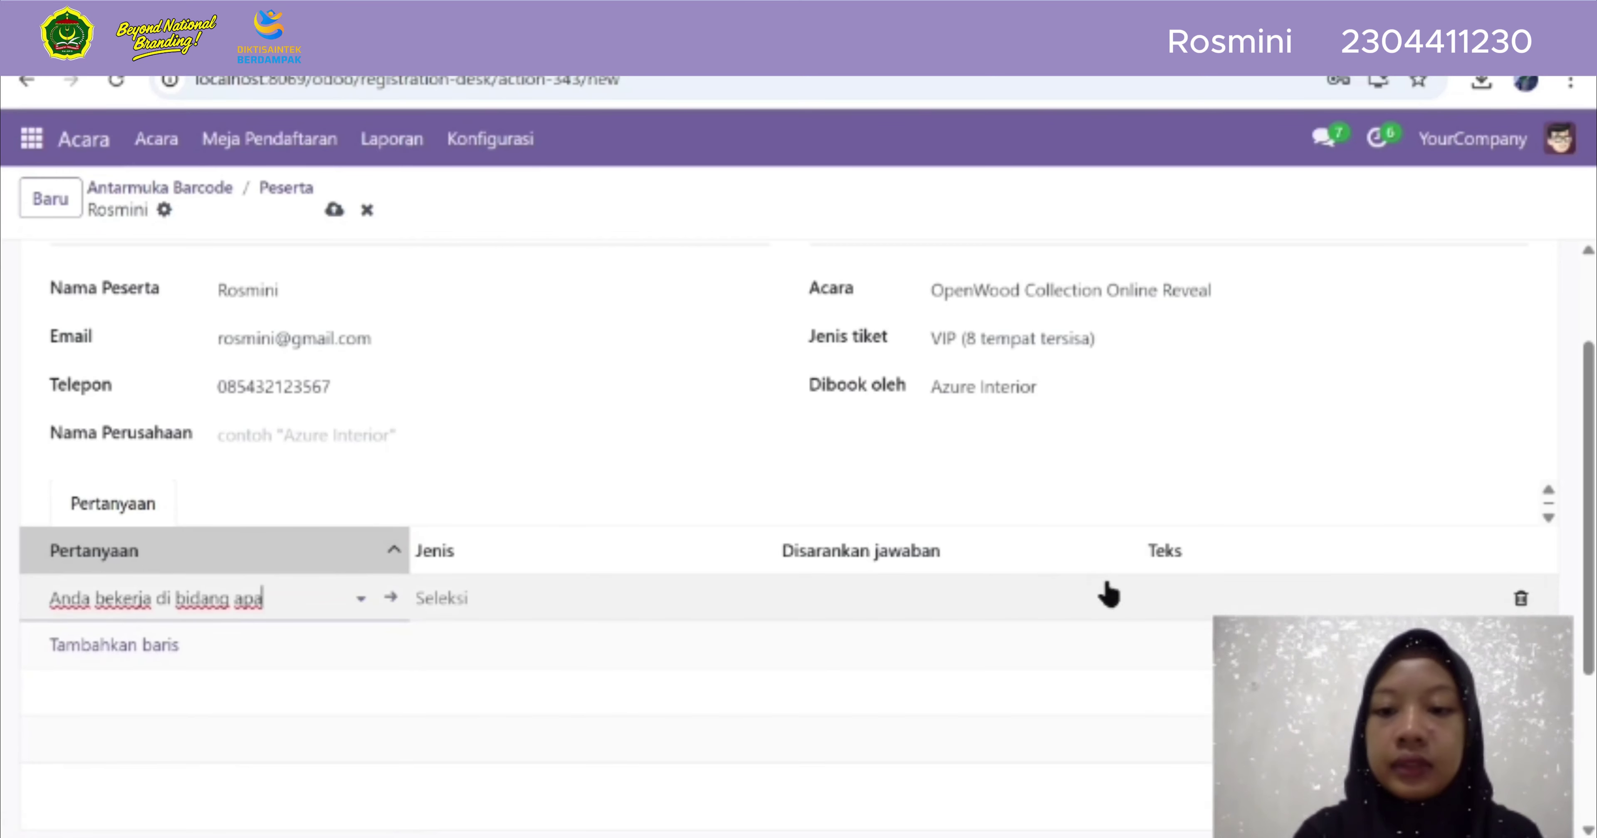
left_click(1115, 595)
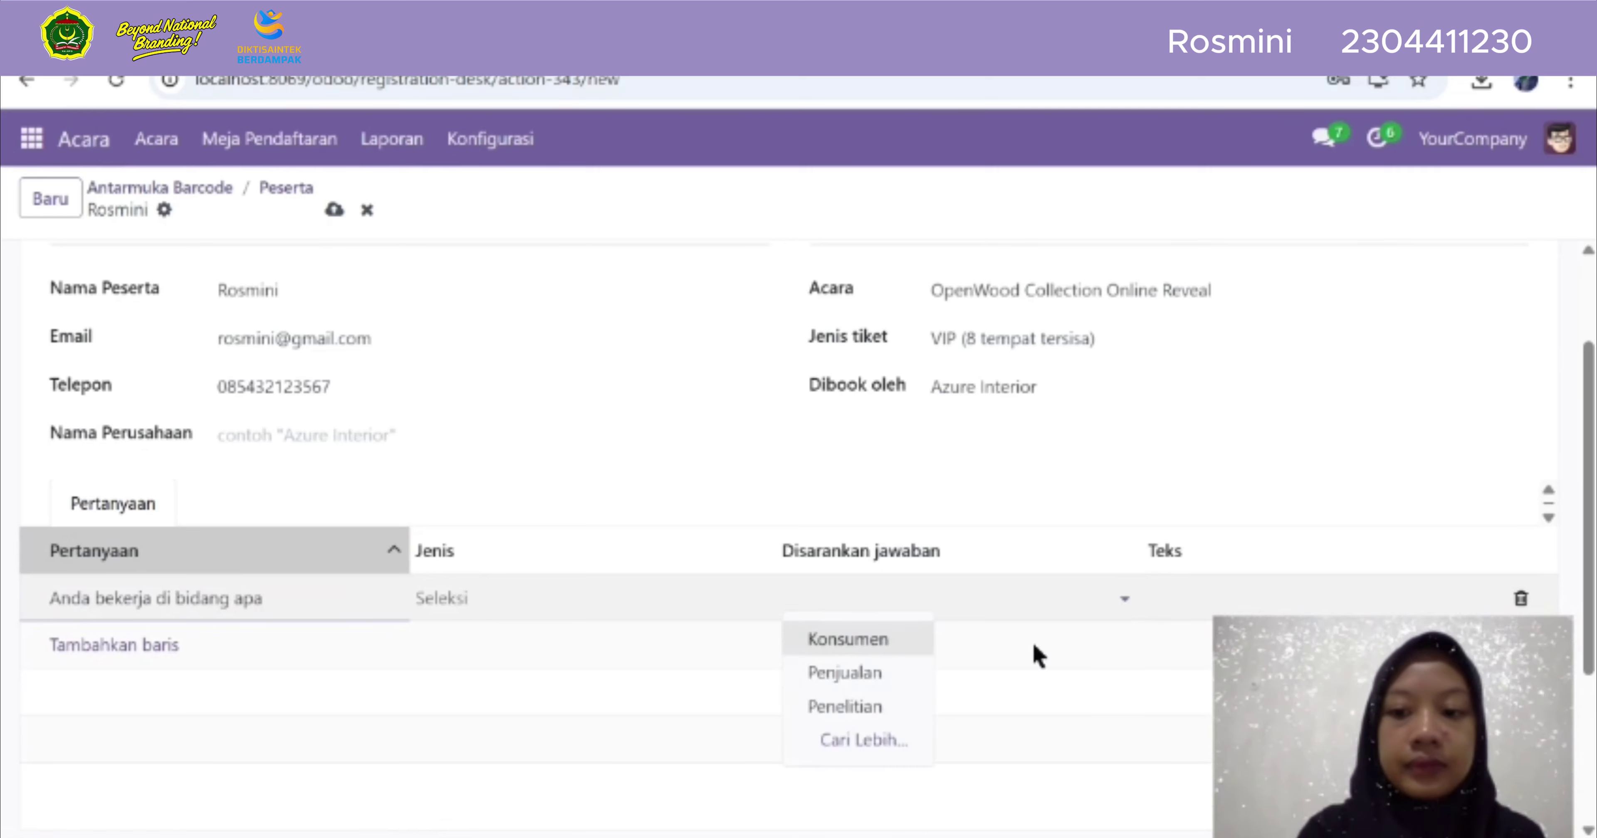
left_click(861, 710)
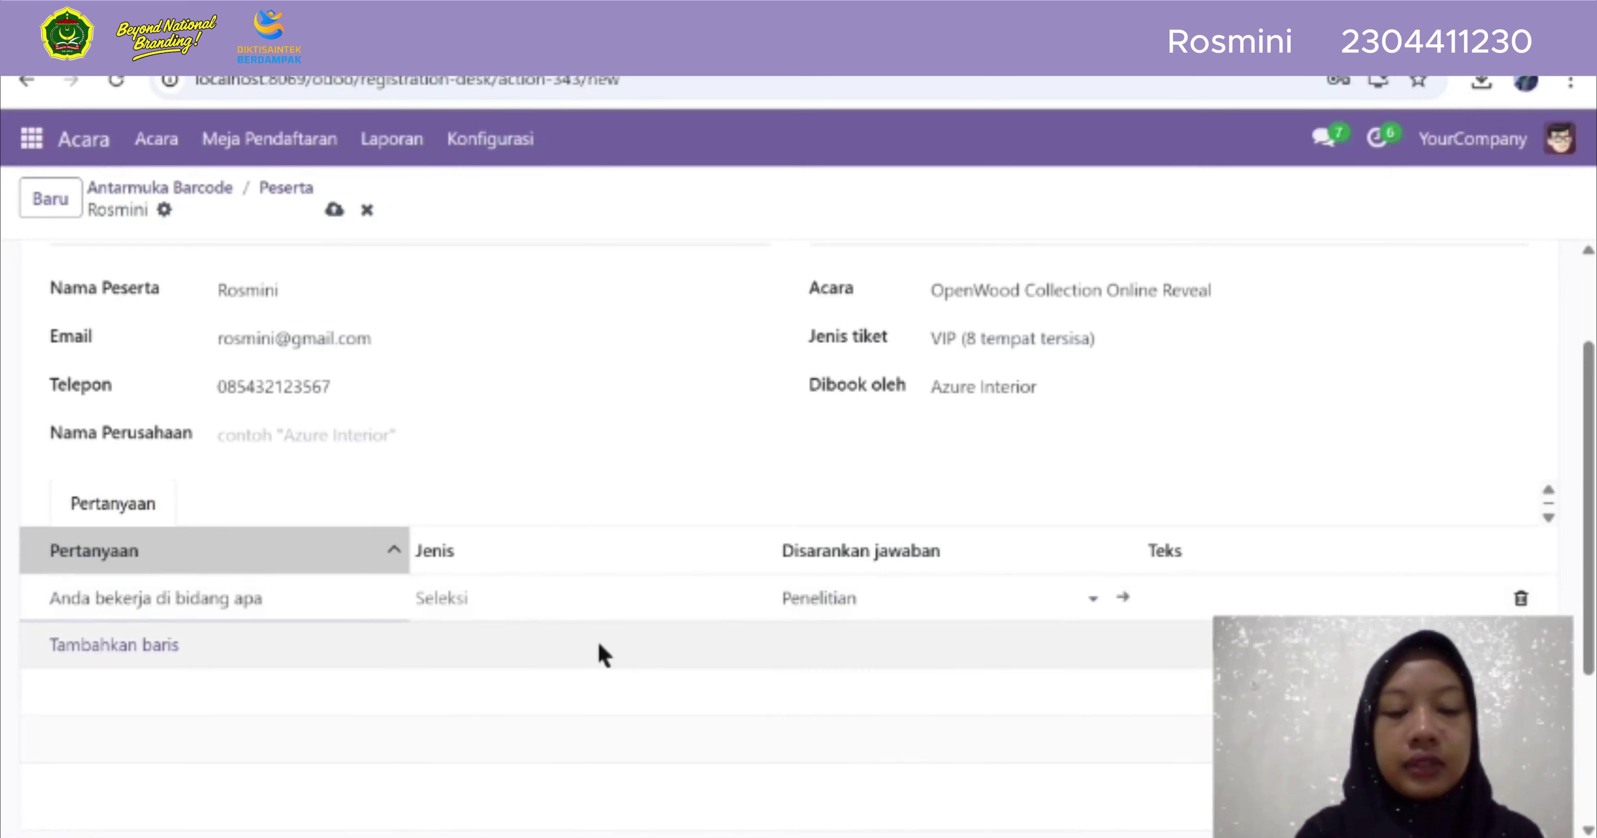
scroll(599, 651, "down", 4)
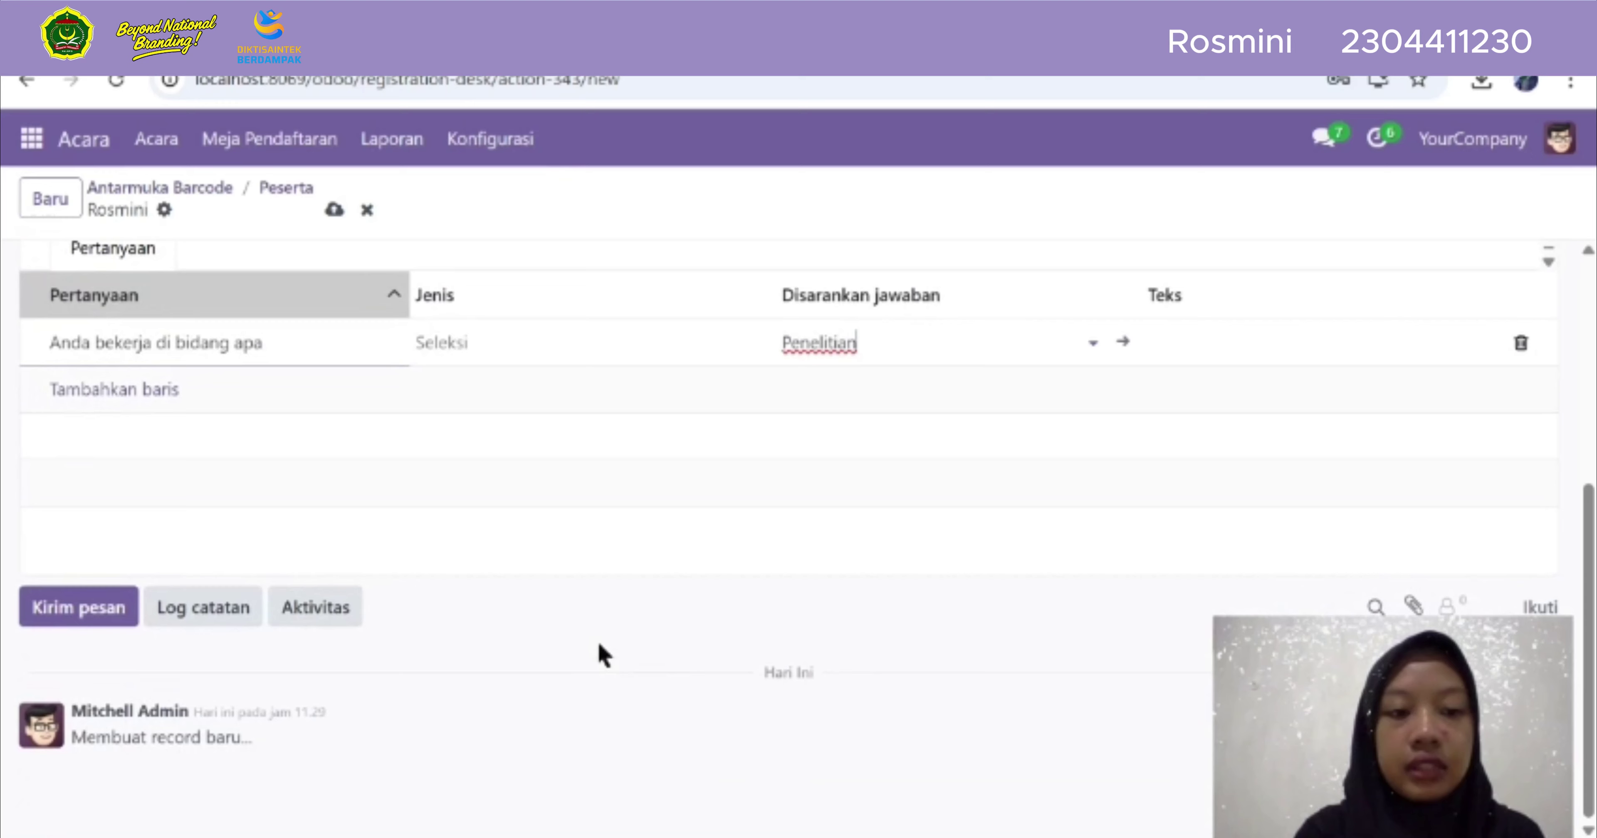
left_click(75, 614)
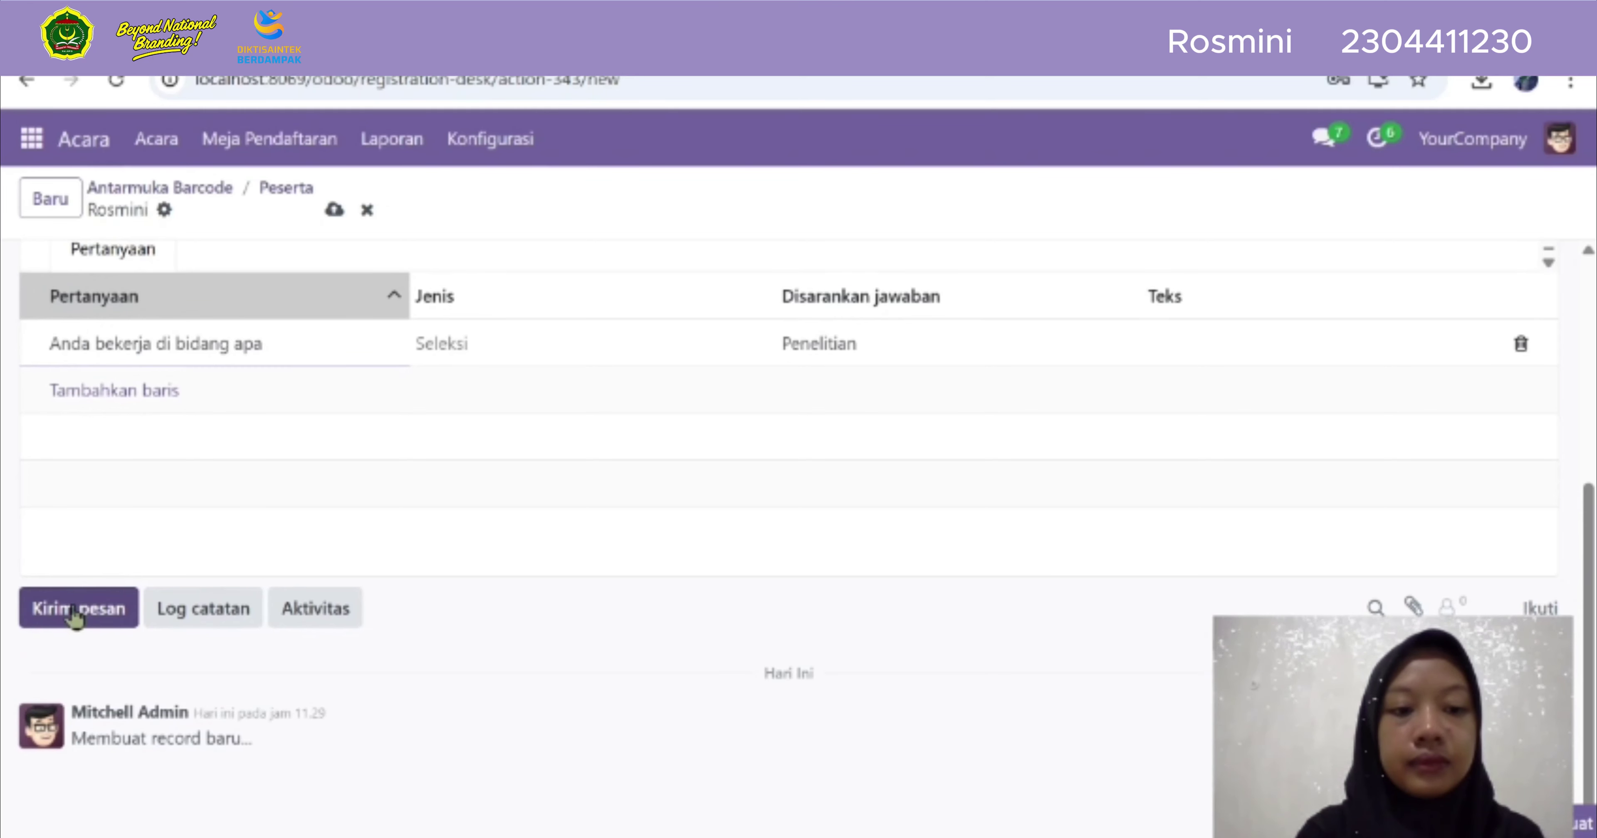
Save the registration and send a 'Thankyou' message to its followers
left_click(74, 614)
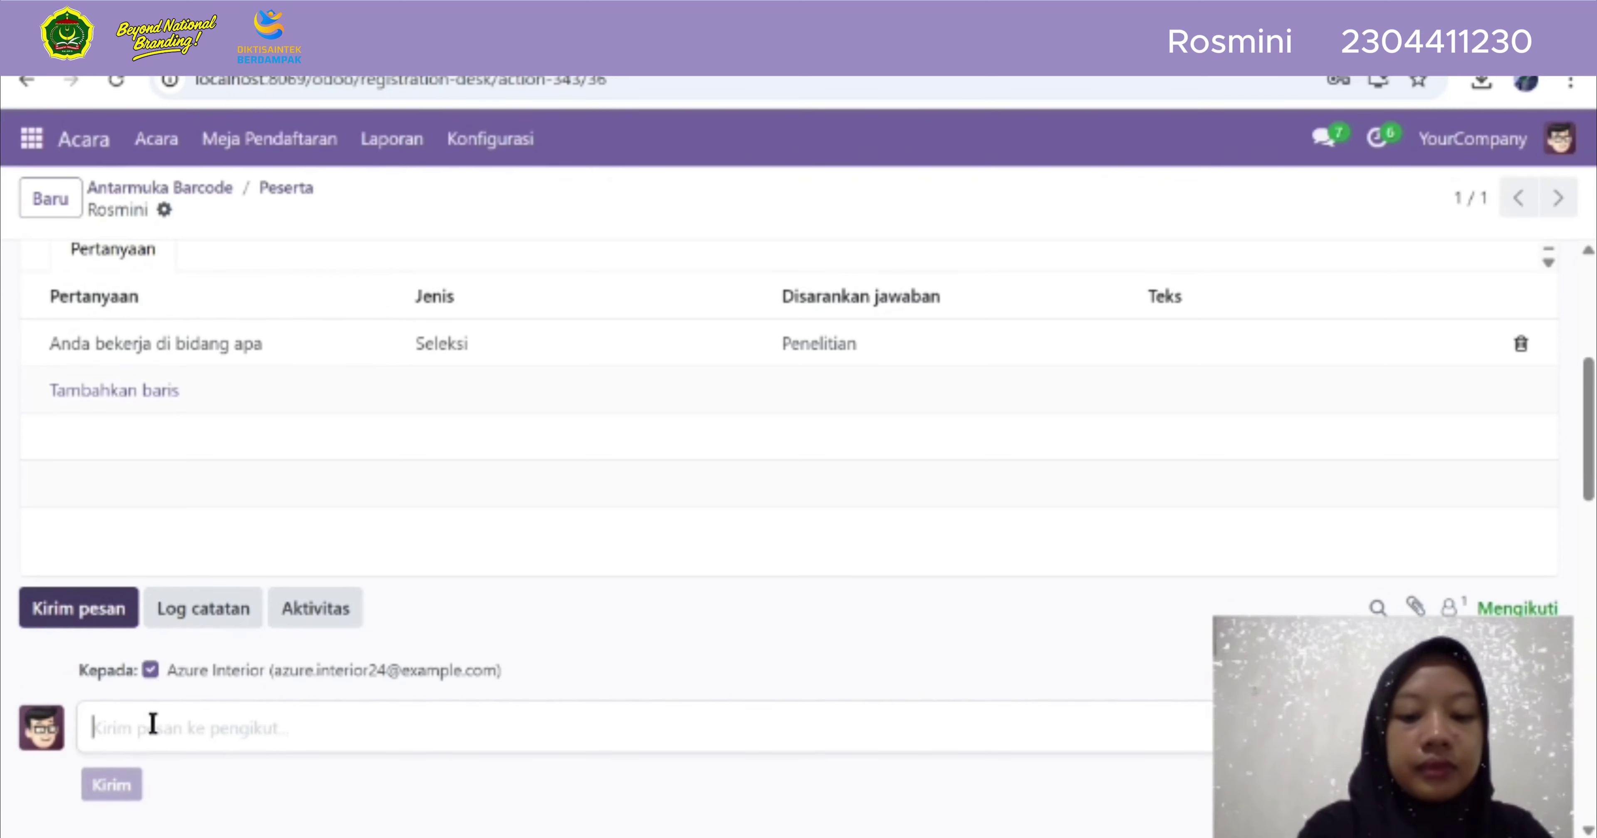
type("Thankyou")
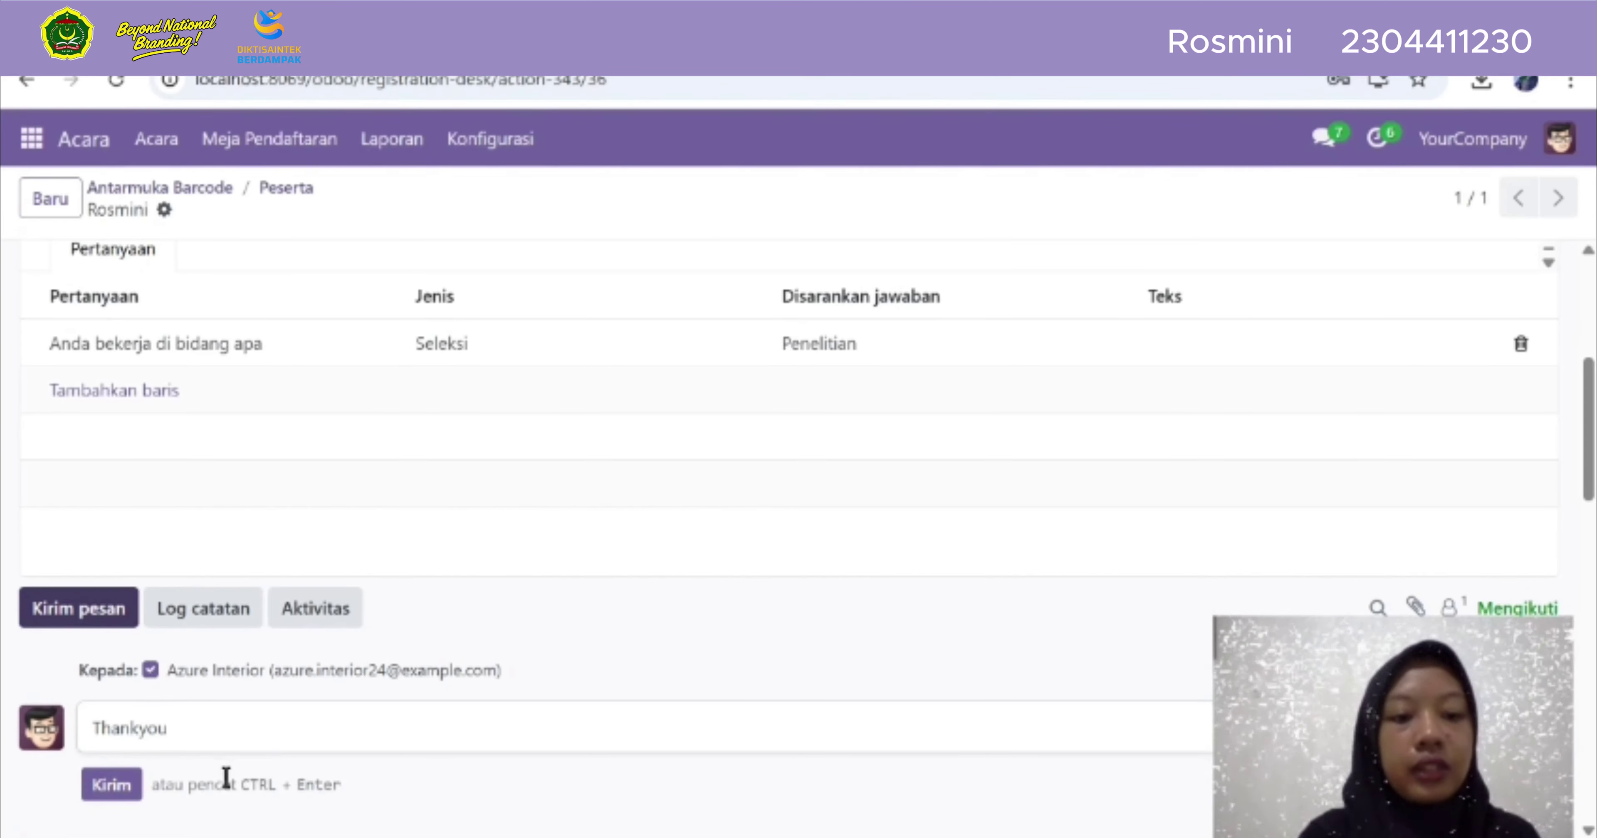
scroll(226, 778, "down", 3)
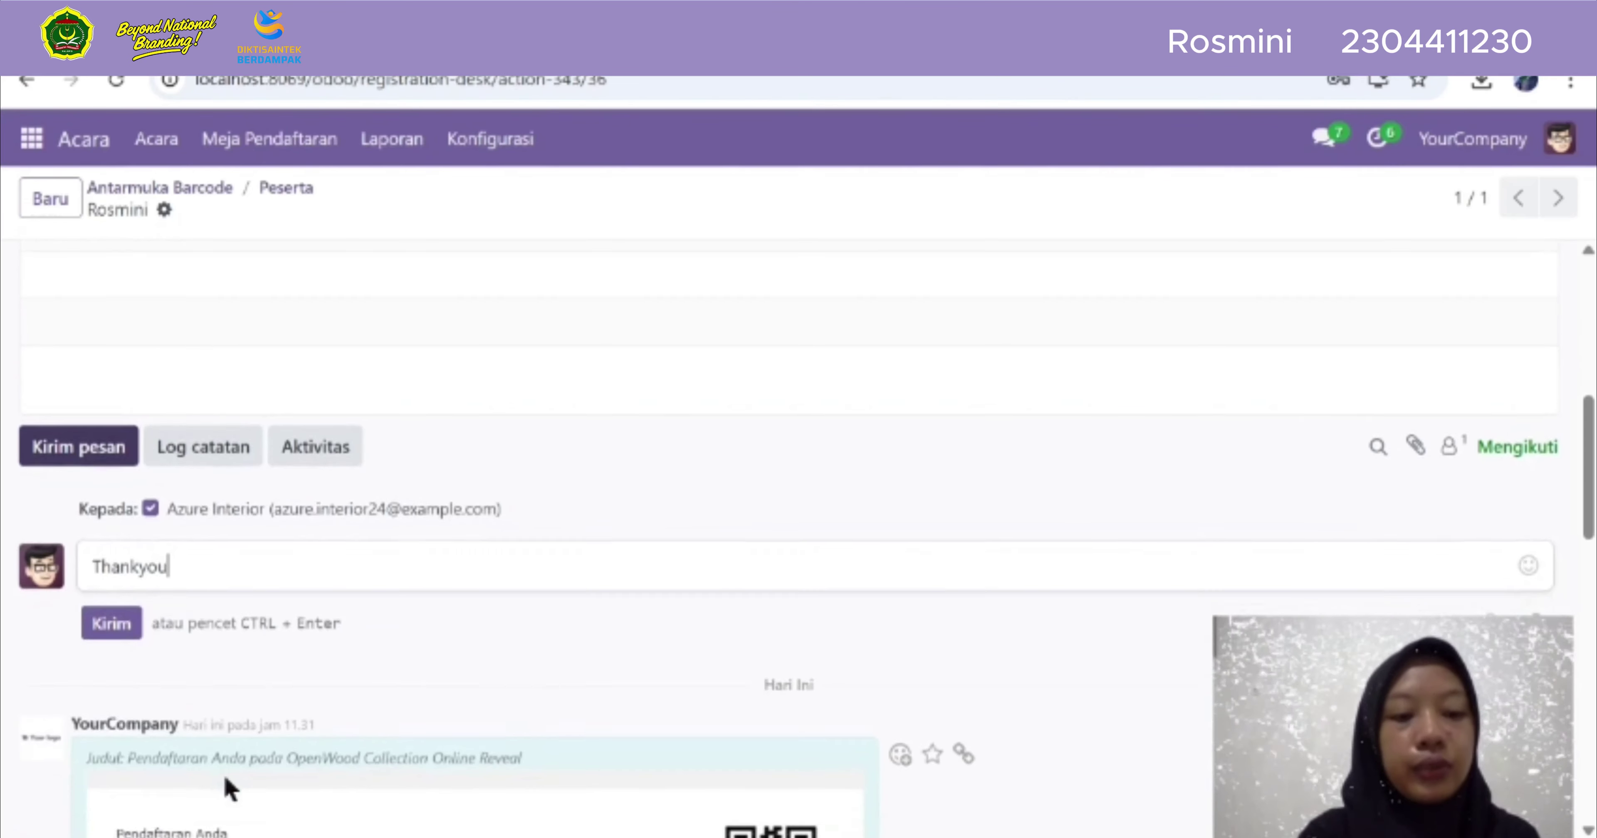
left_click(98, 624)
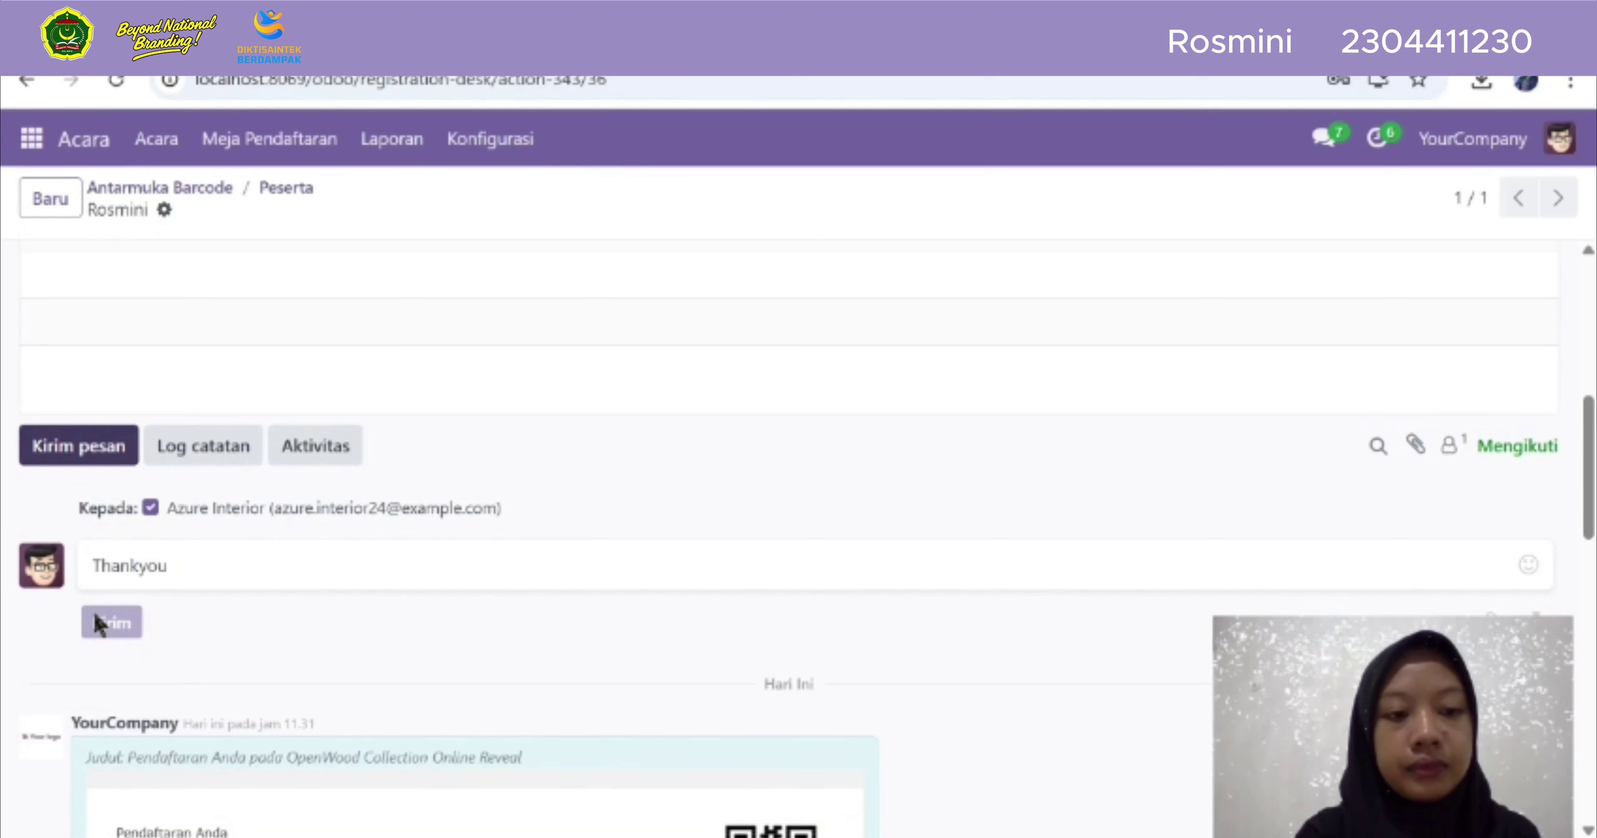
Review the confirmation e-mail and open the attendee's ticket page
scroll(263, 719, "down", 3)
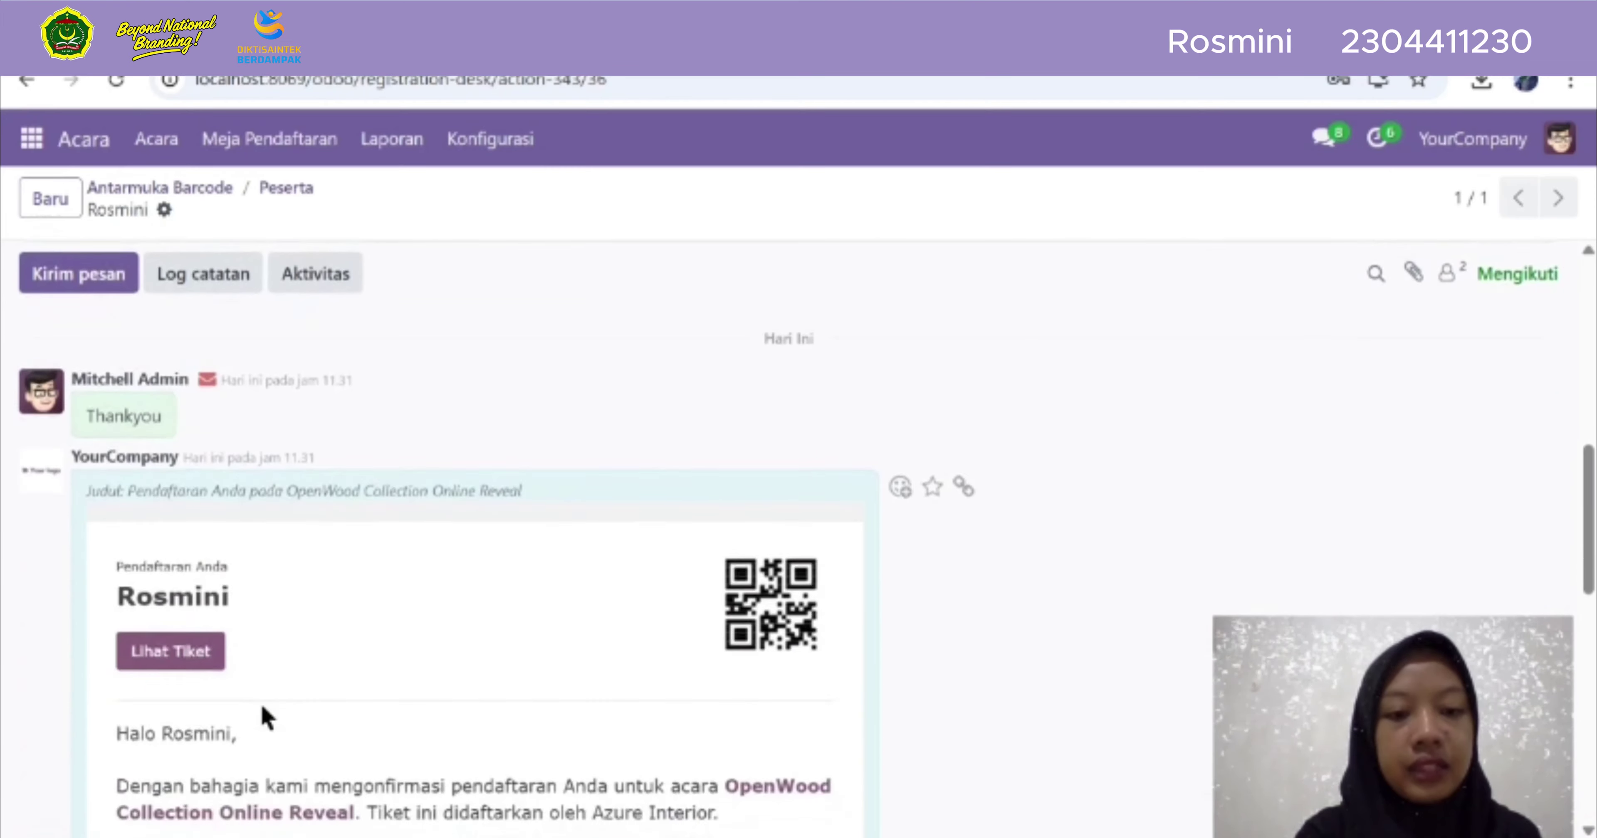
scroll(264, 717, "down", 2)
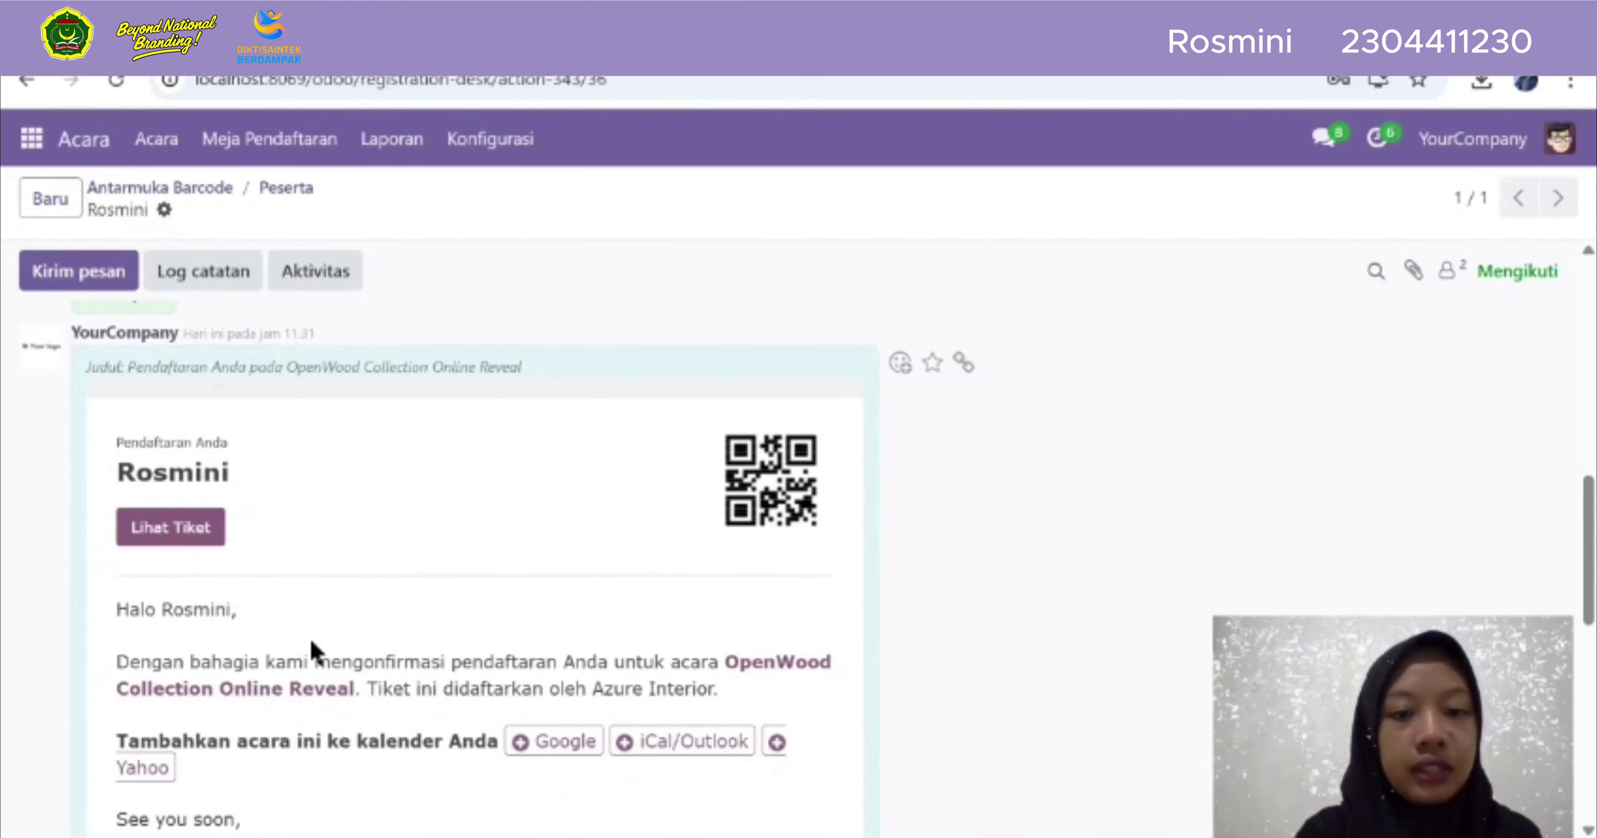
scroll(312, 648, "down", 12)
scroll(312, 645, "up", 10)
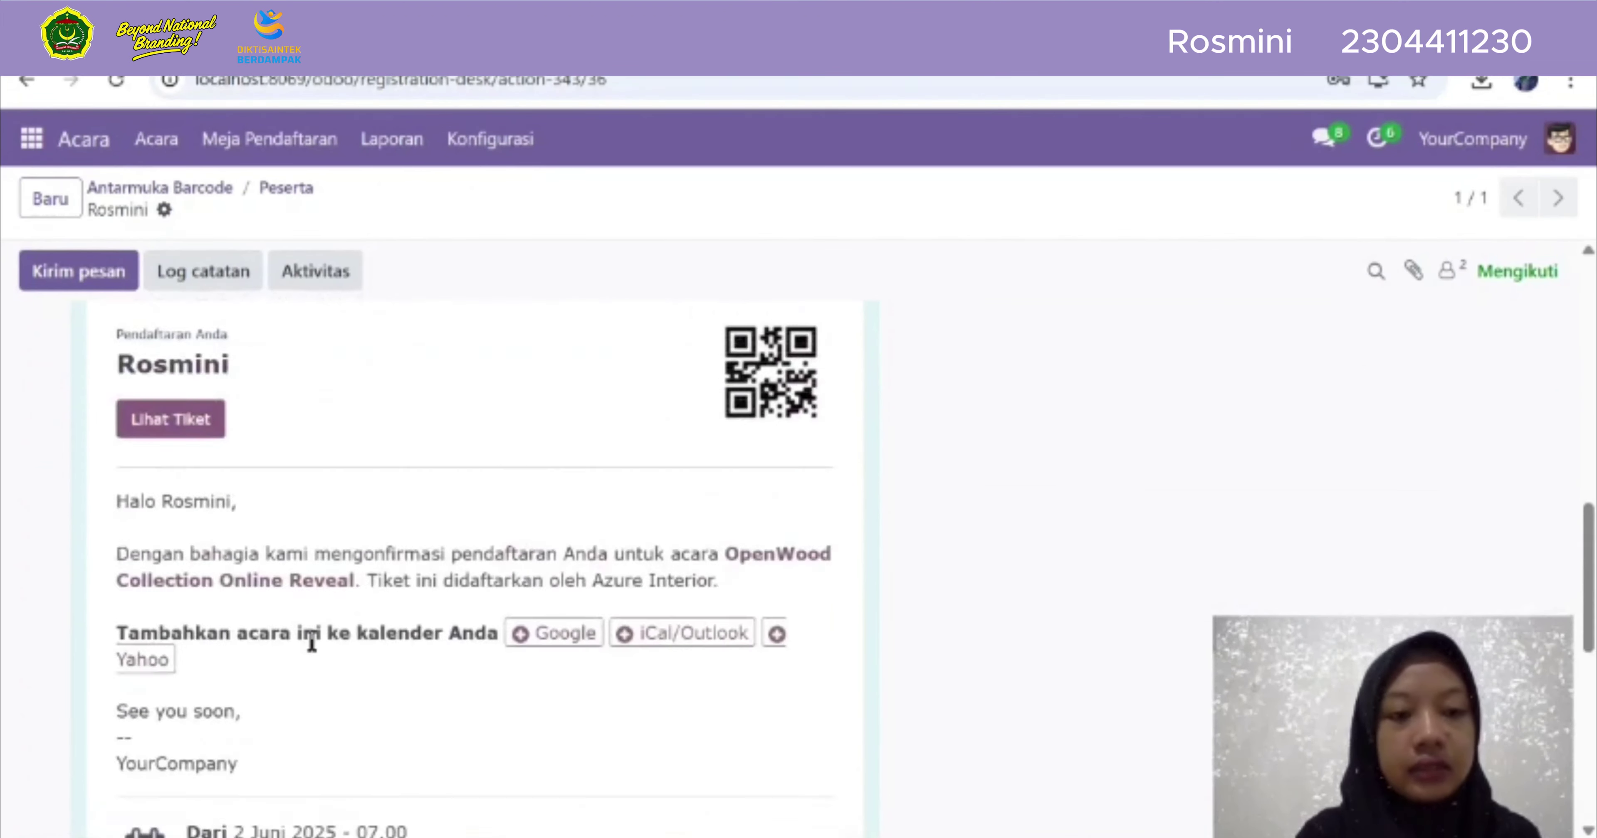
scroll(248, 638, "up", 3)
left_click(180, 609)
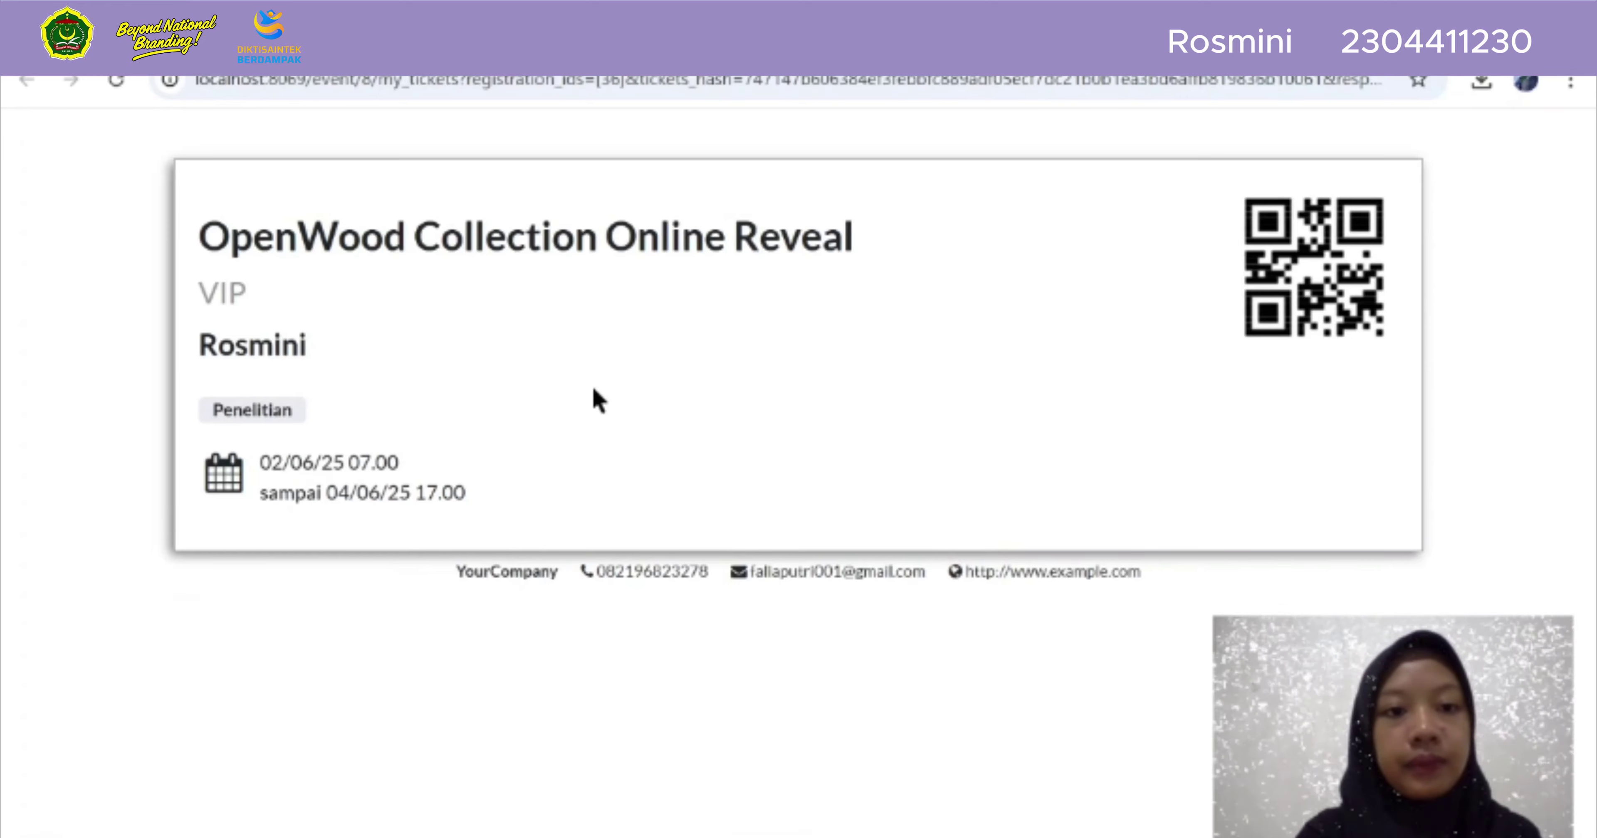
Return to the registration record and view the help on its status
left_click(245, 44)
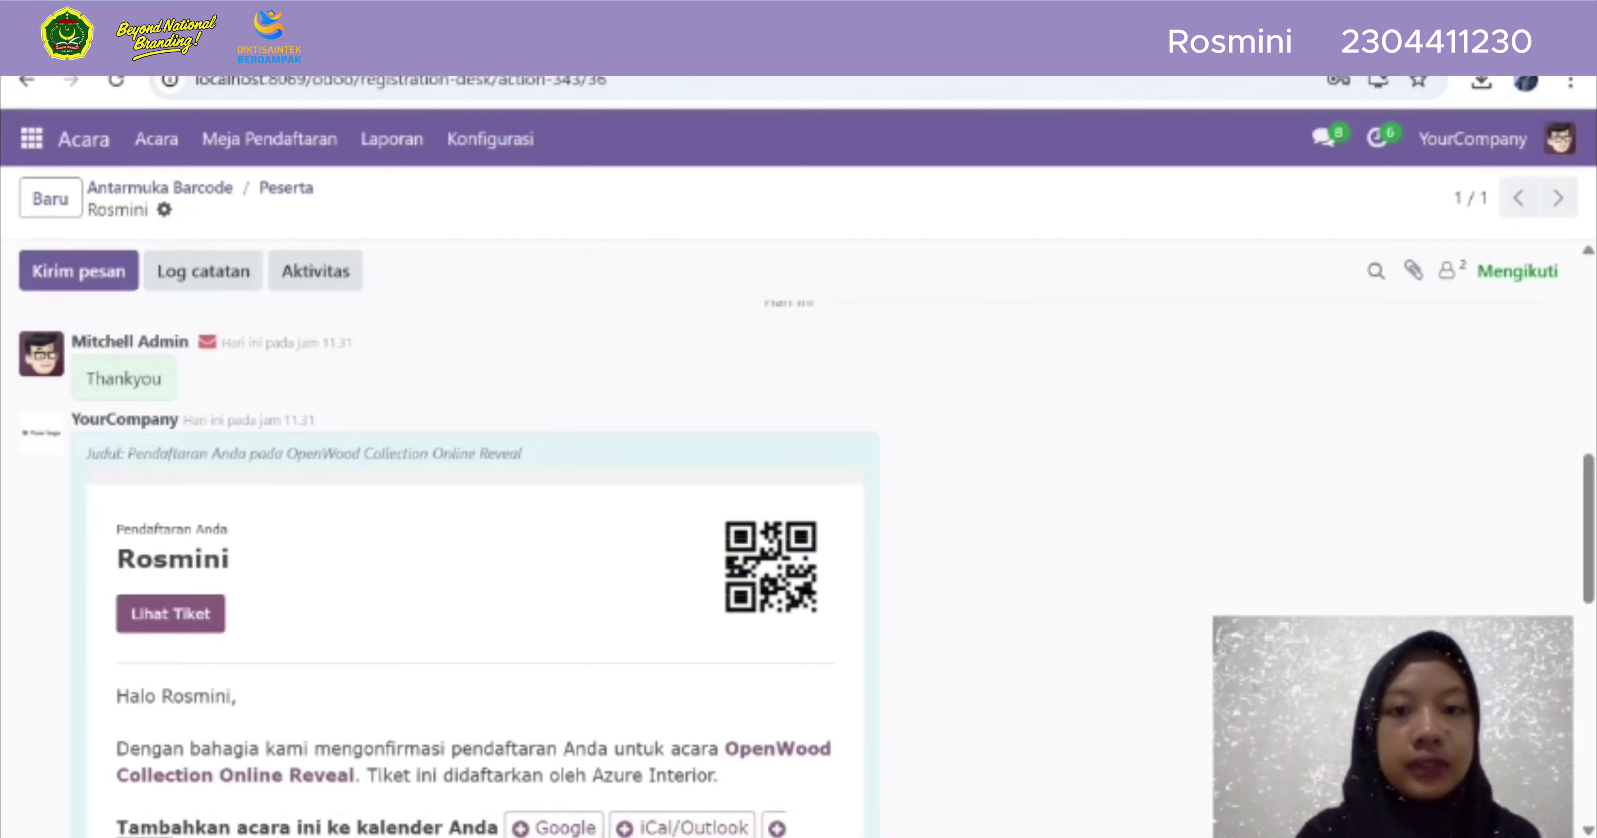
scroll(481, 496, "up", 10)
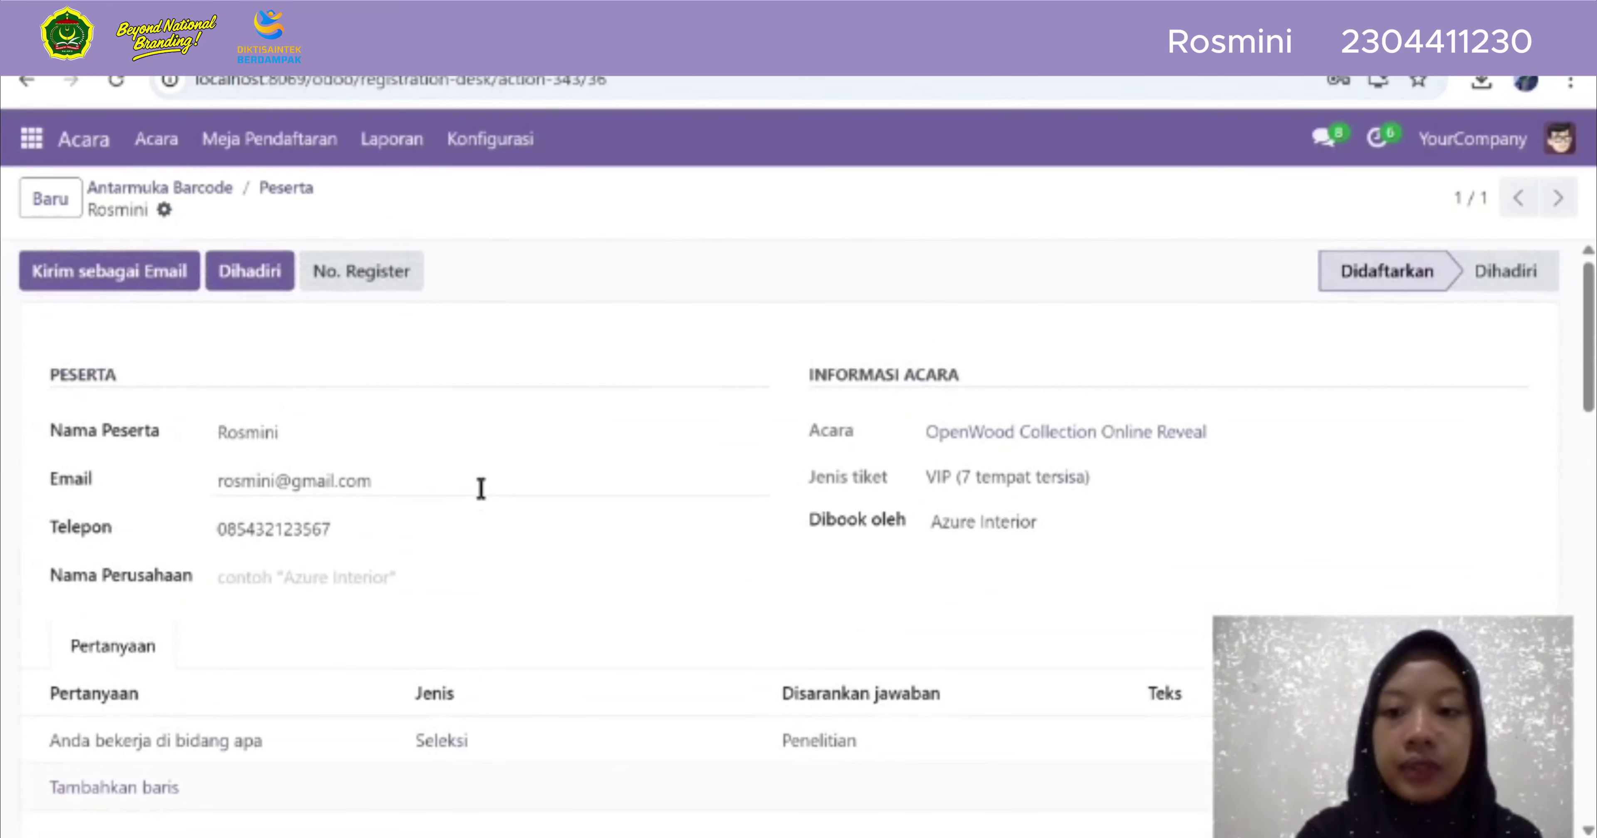
left_click(1343, 277)
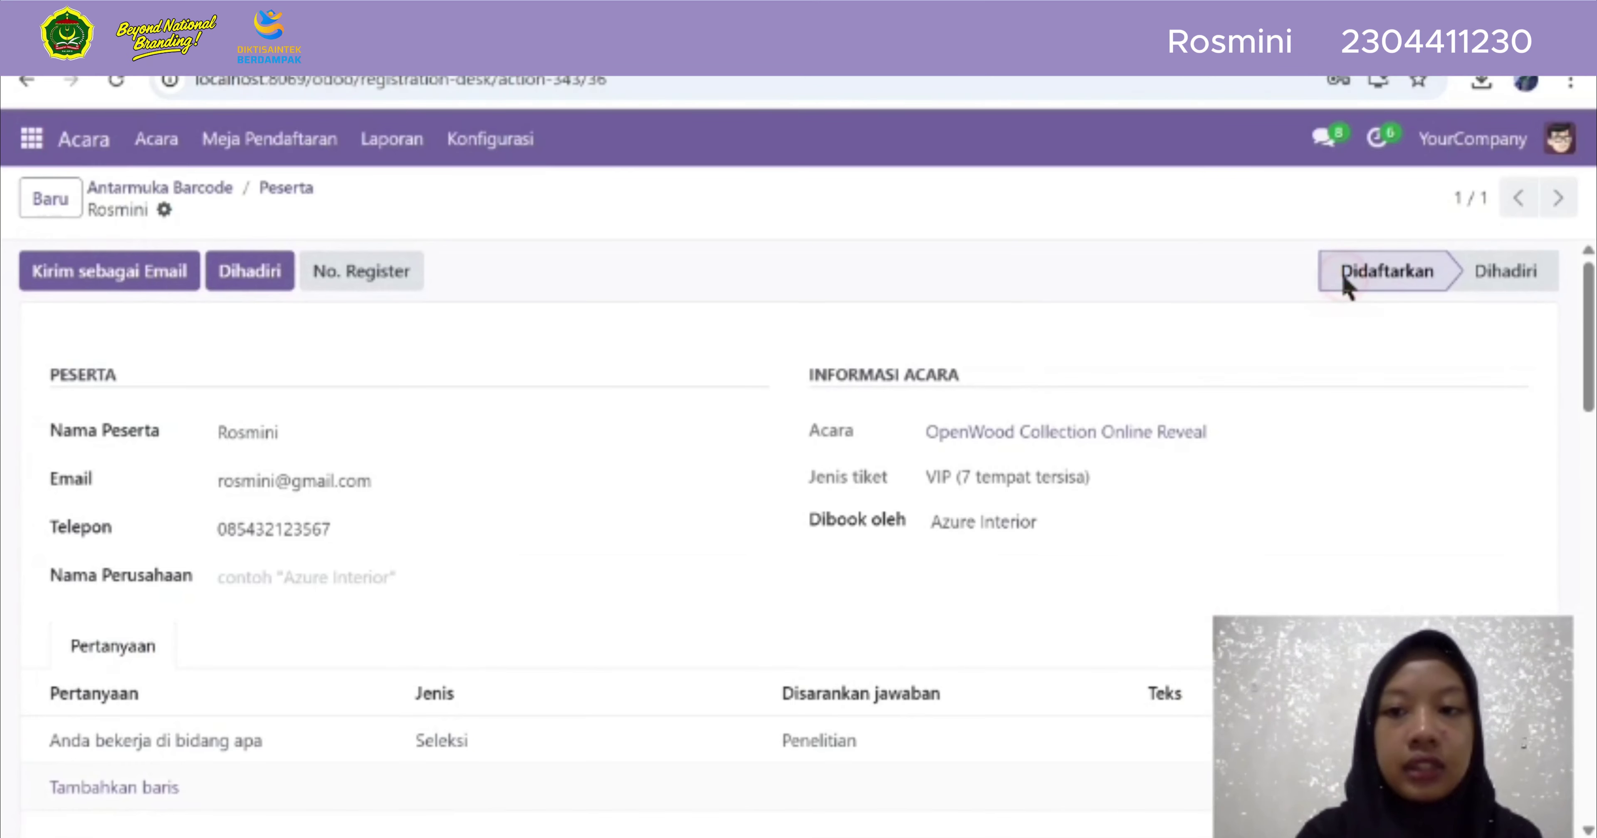
In the registration desk's registrant list, show all attendees grouped by Acara
left_click(271, 153)
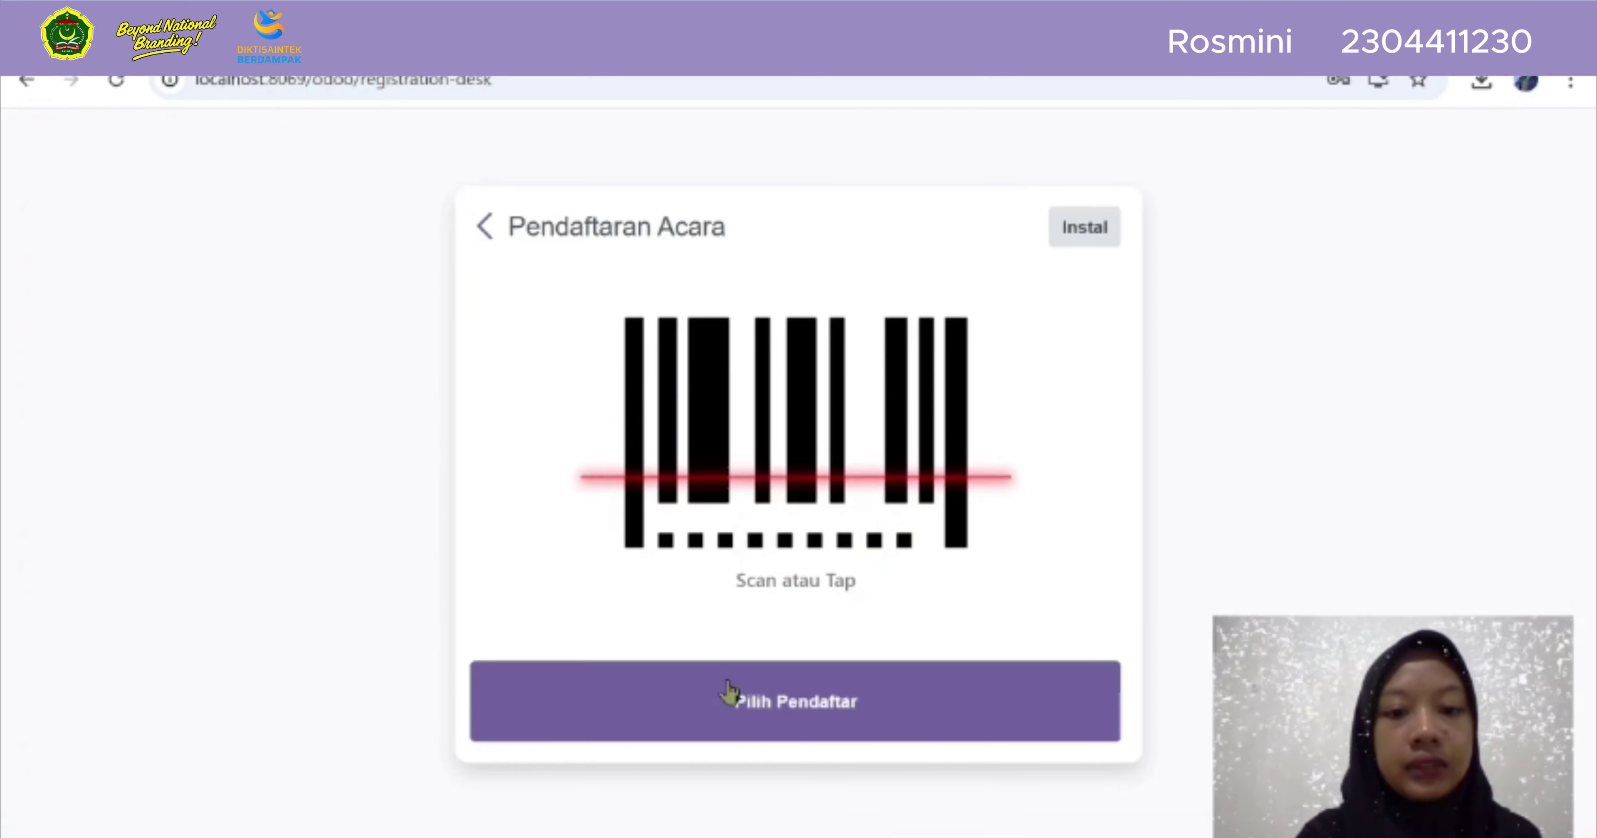
left_click(738, 712)
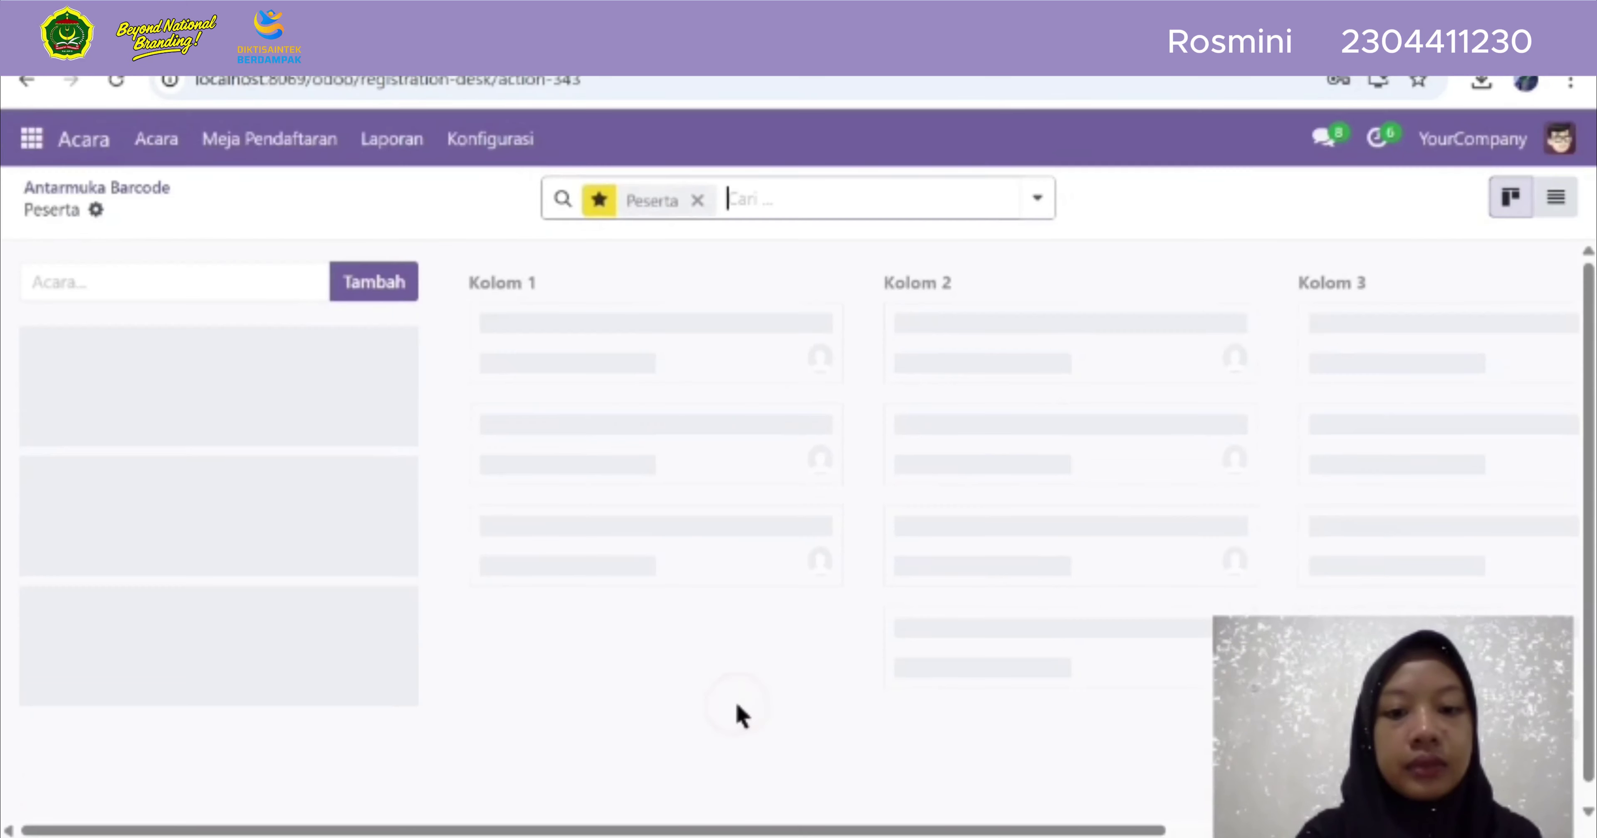
left_click(698, 198)
left_click(697, 197)
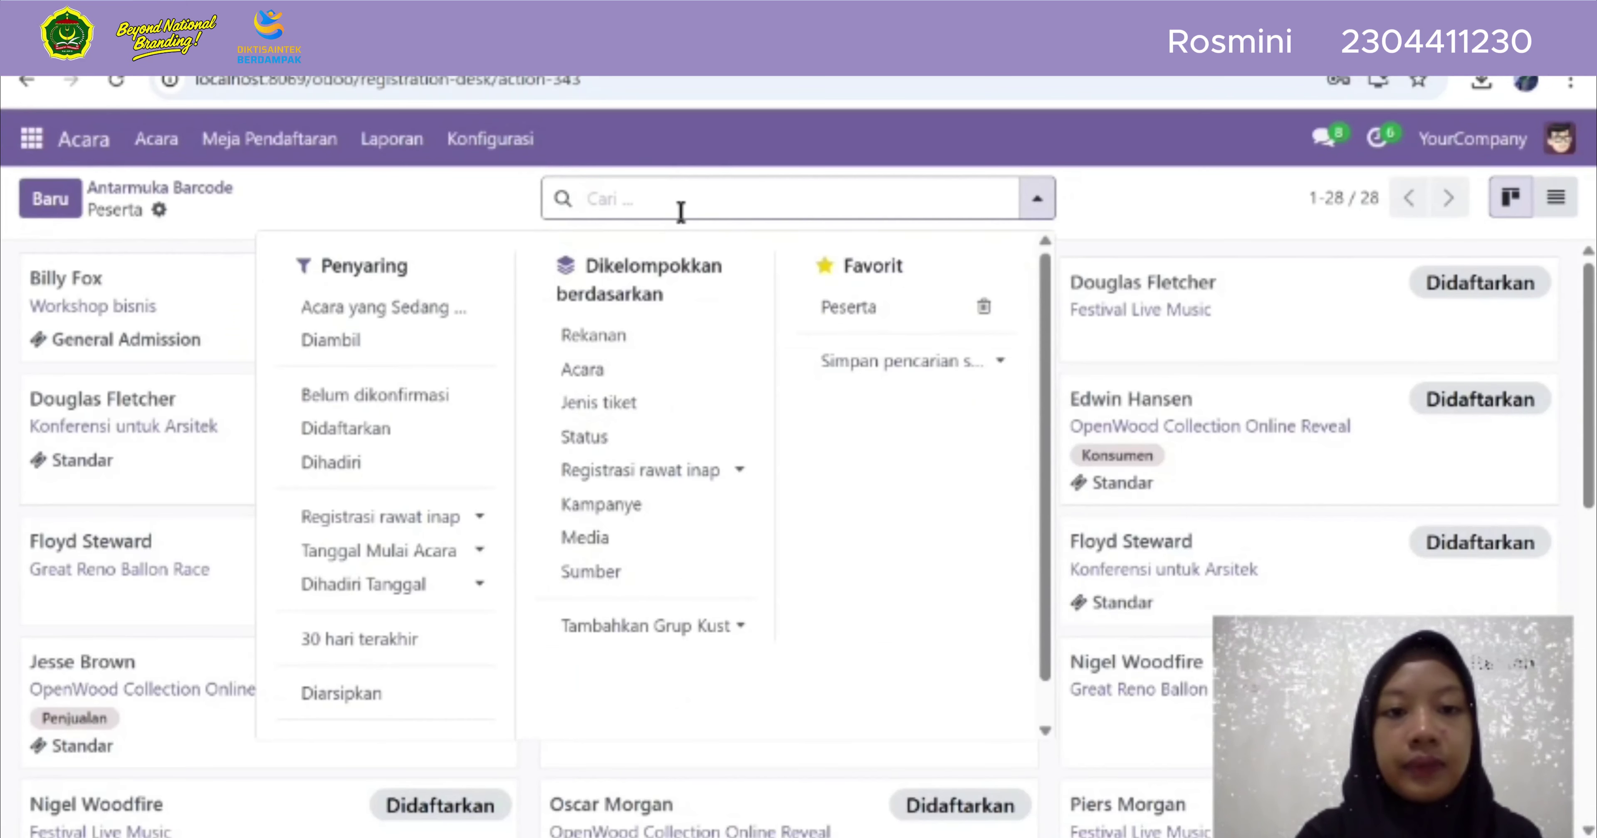
left_click(593, 373)
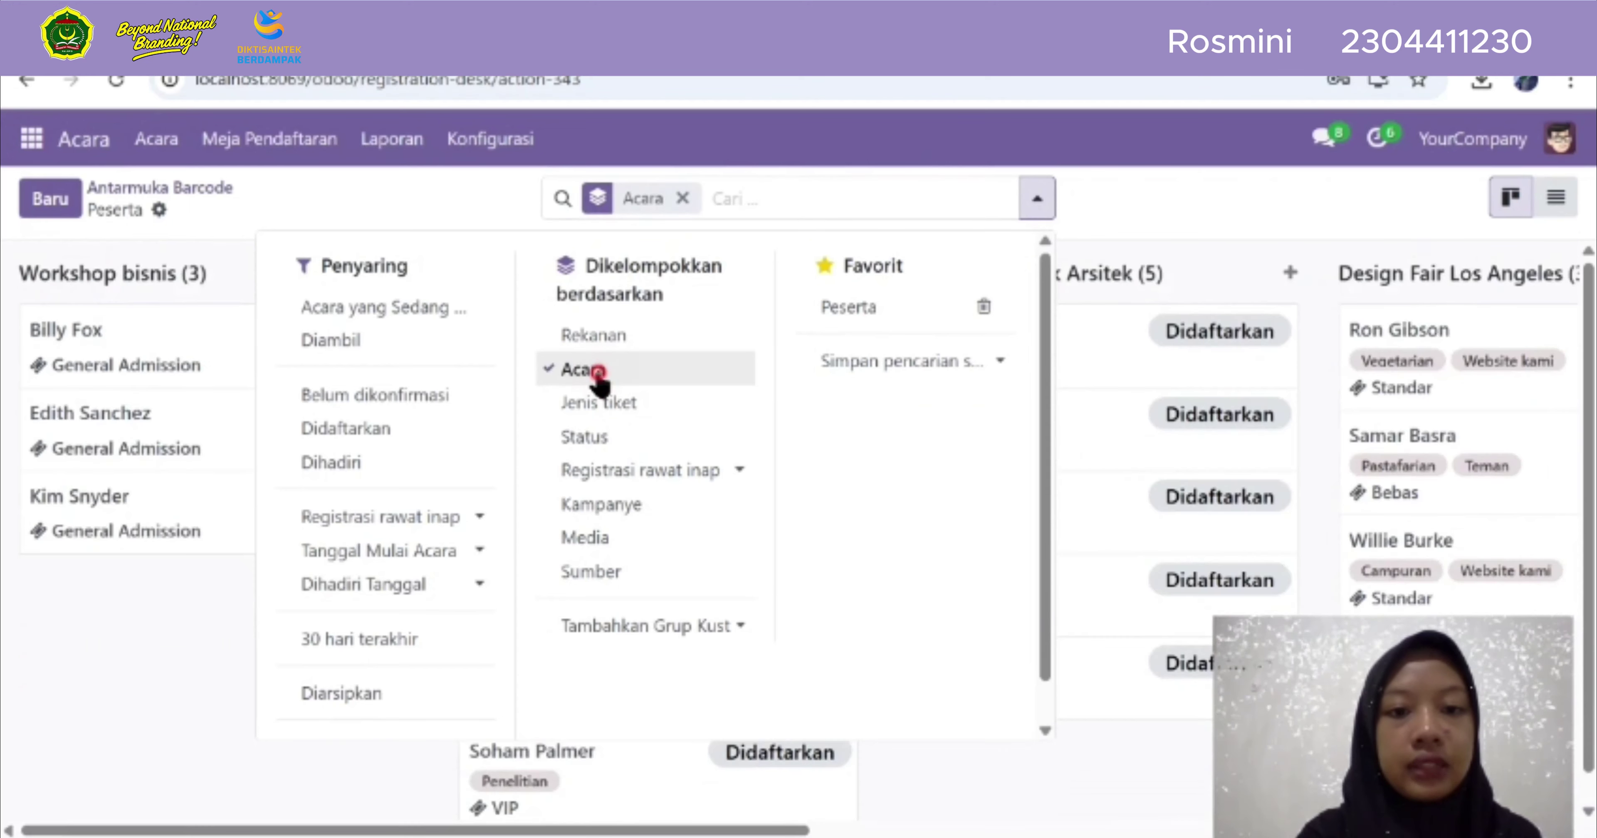
left_click(593, 373)
left_click(597, 372)
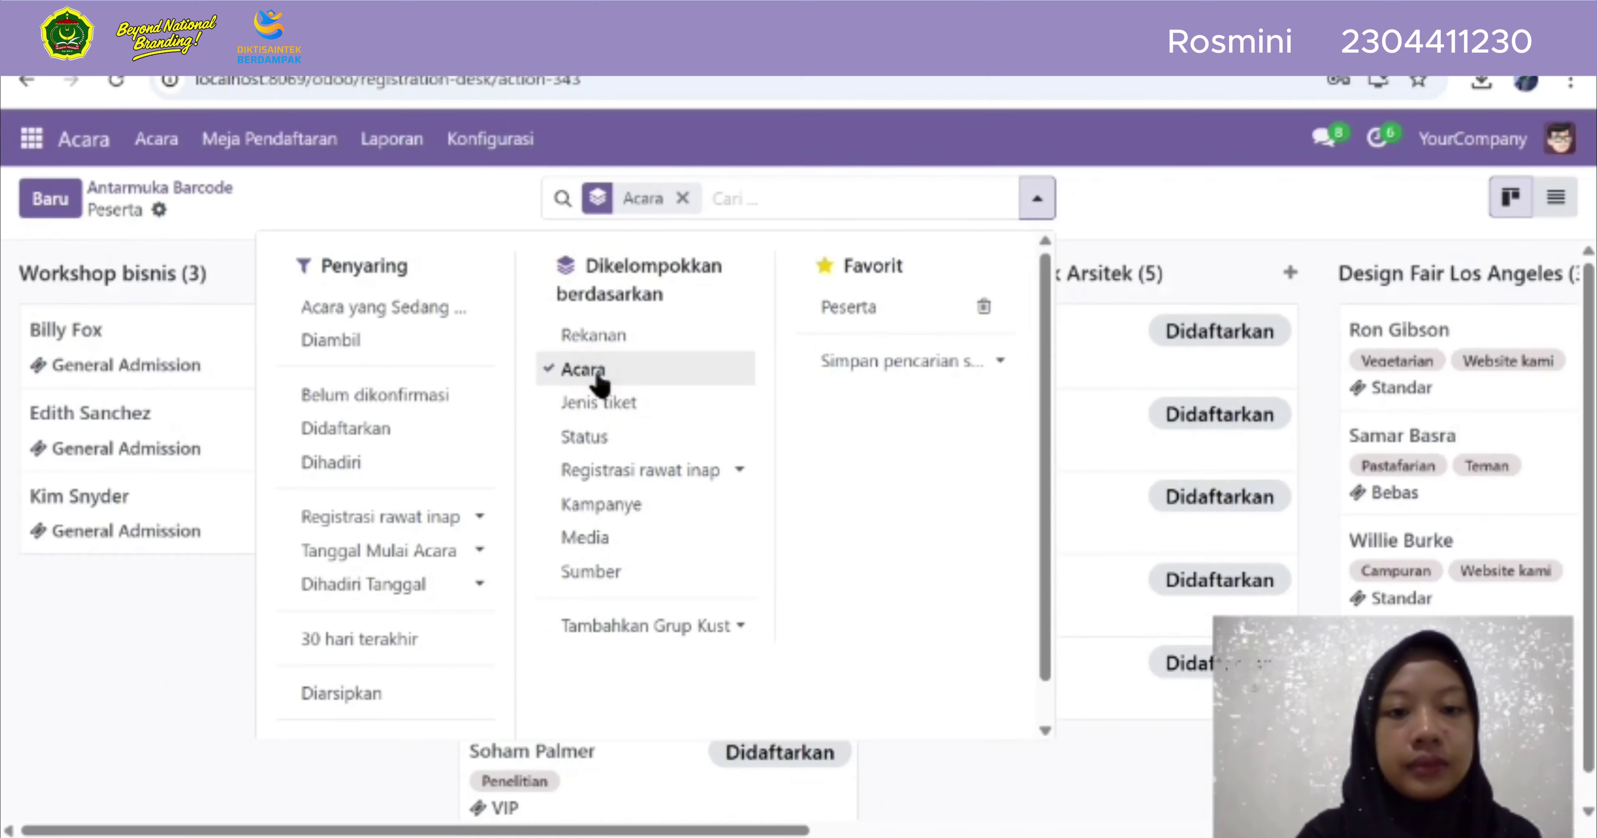
left_click(171, 620)
scroll(521, 617, "down", 1)
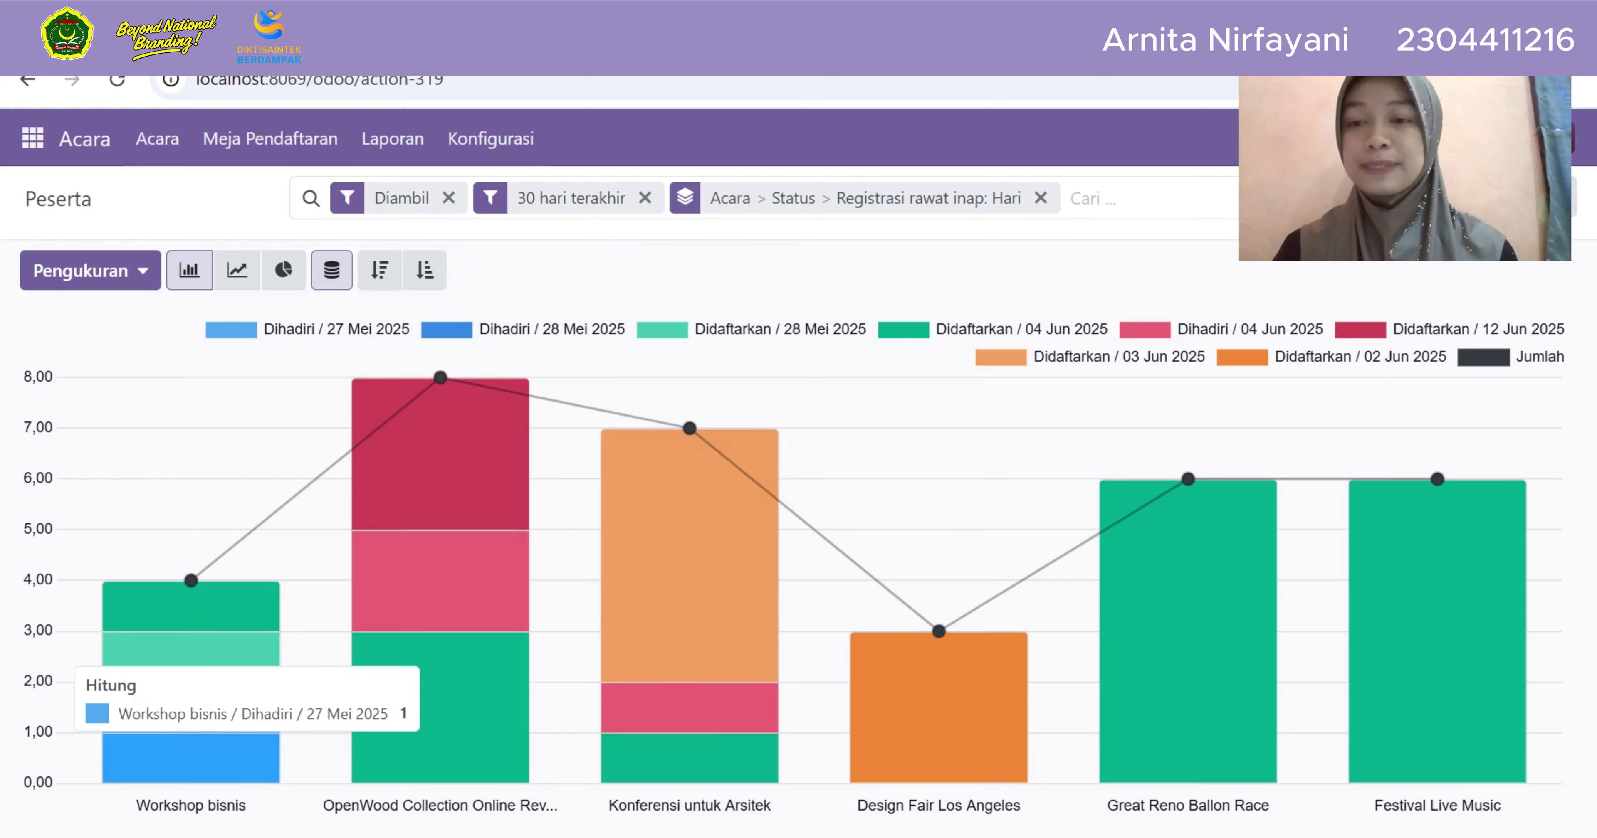
List the attendee behind the Workshop bisnis bar, then return to the bar chart
left_click(191, 758)
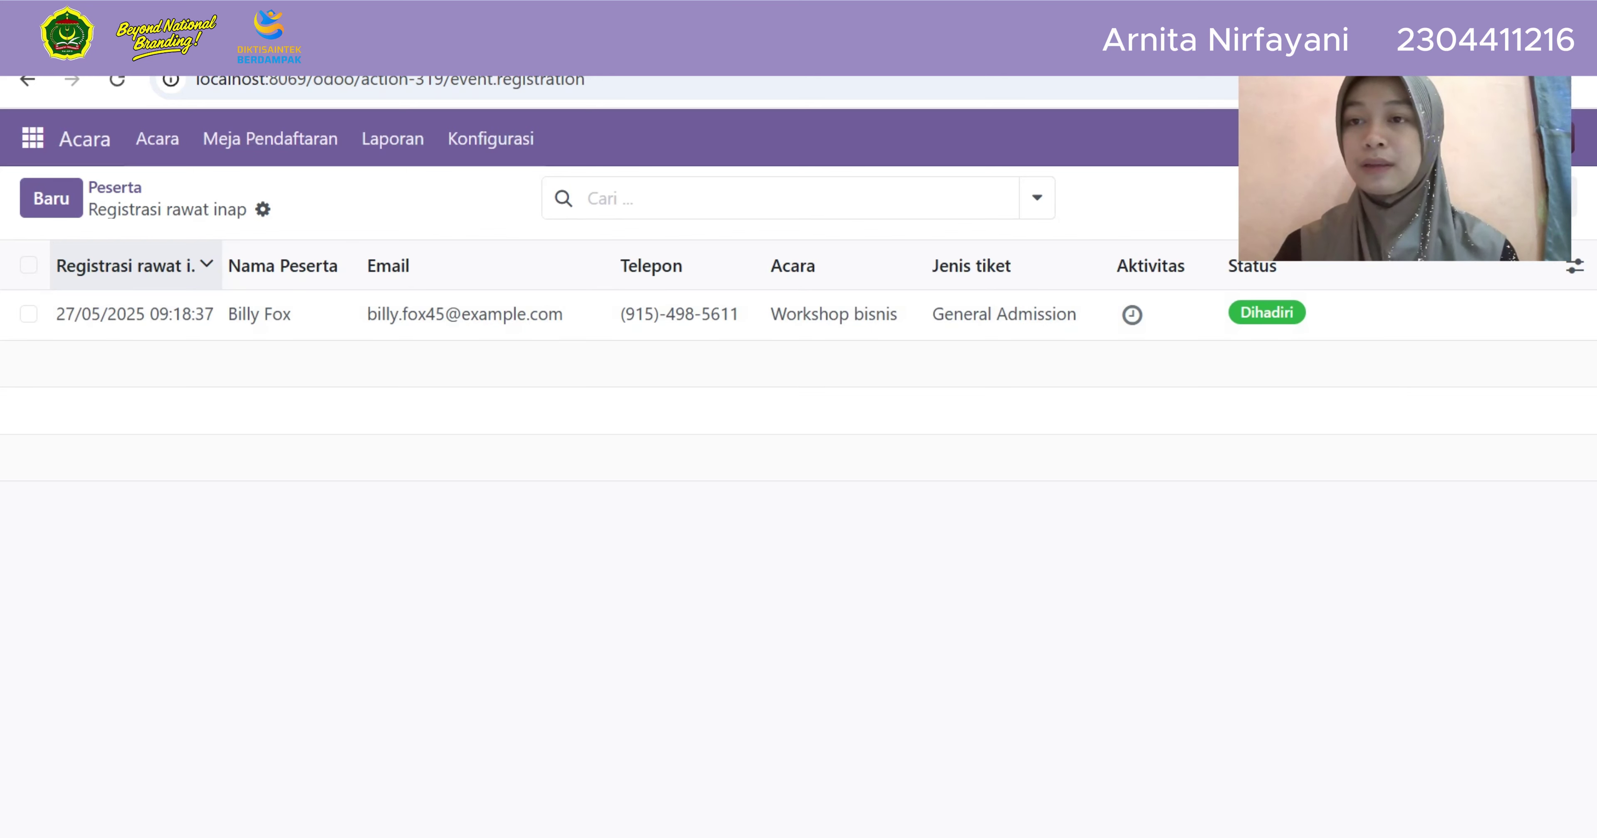
left_click(27, 79)
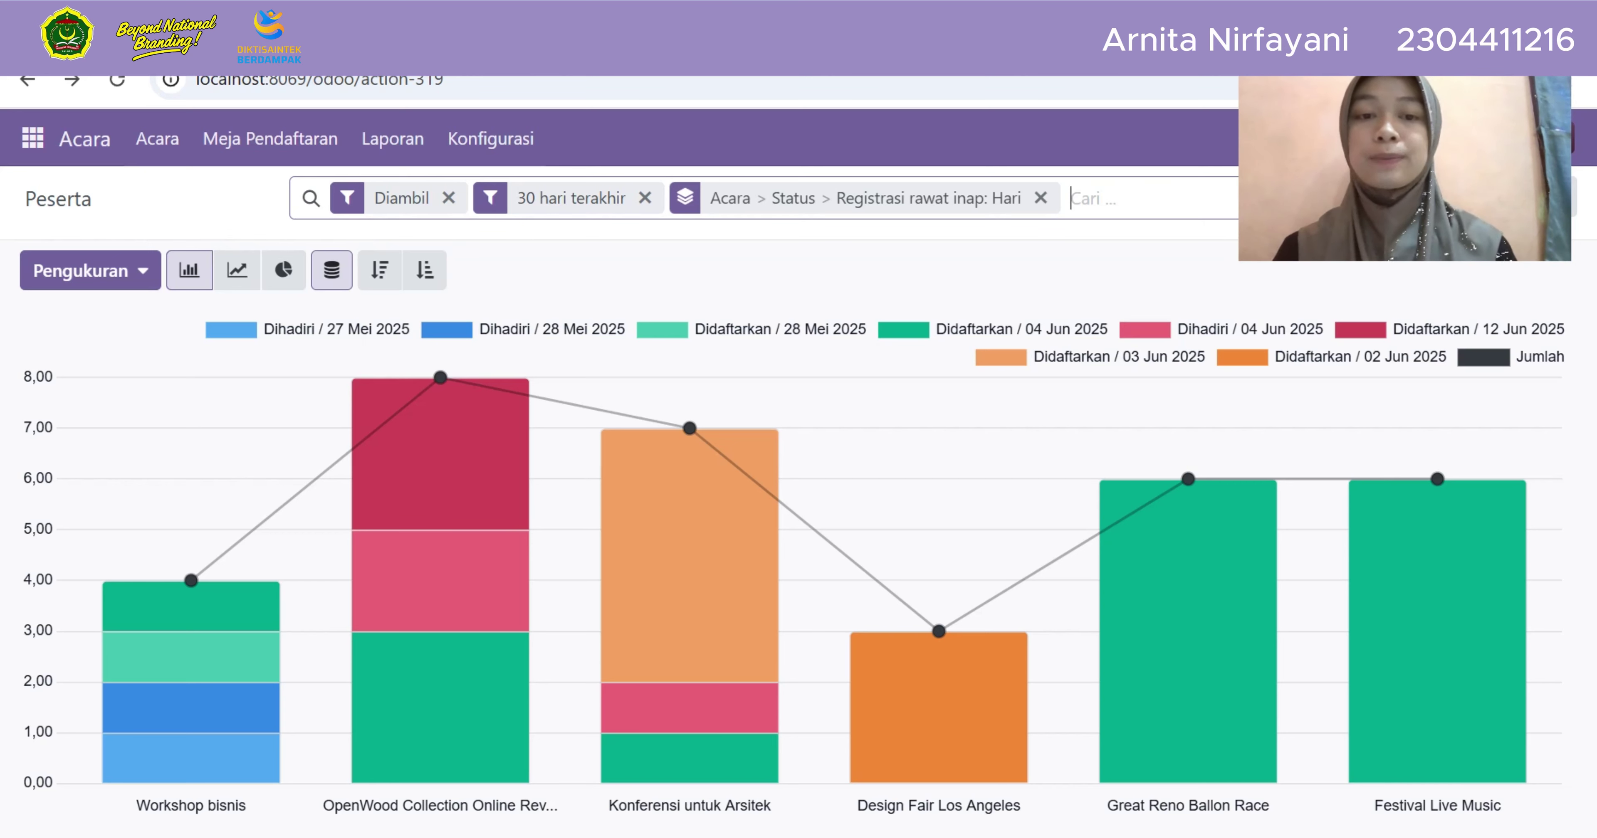
mouse_move(1437, 631)
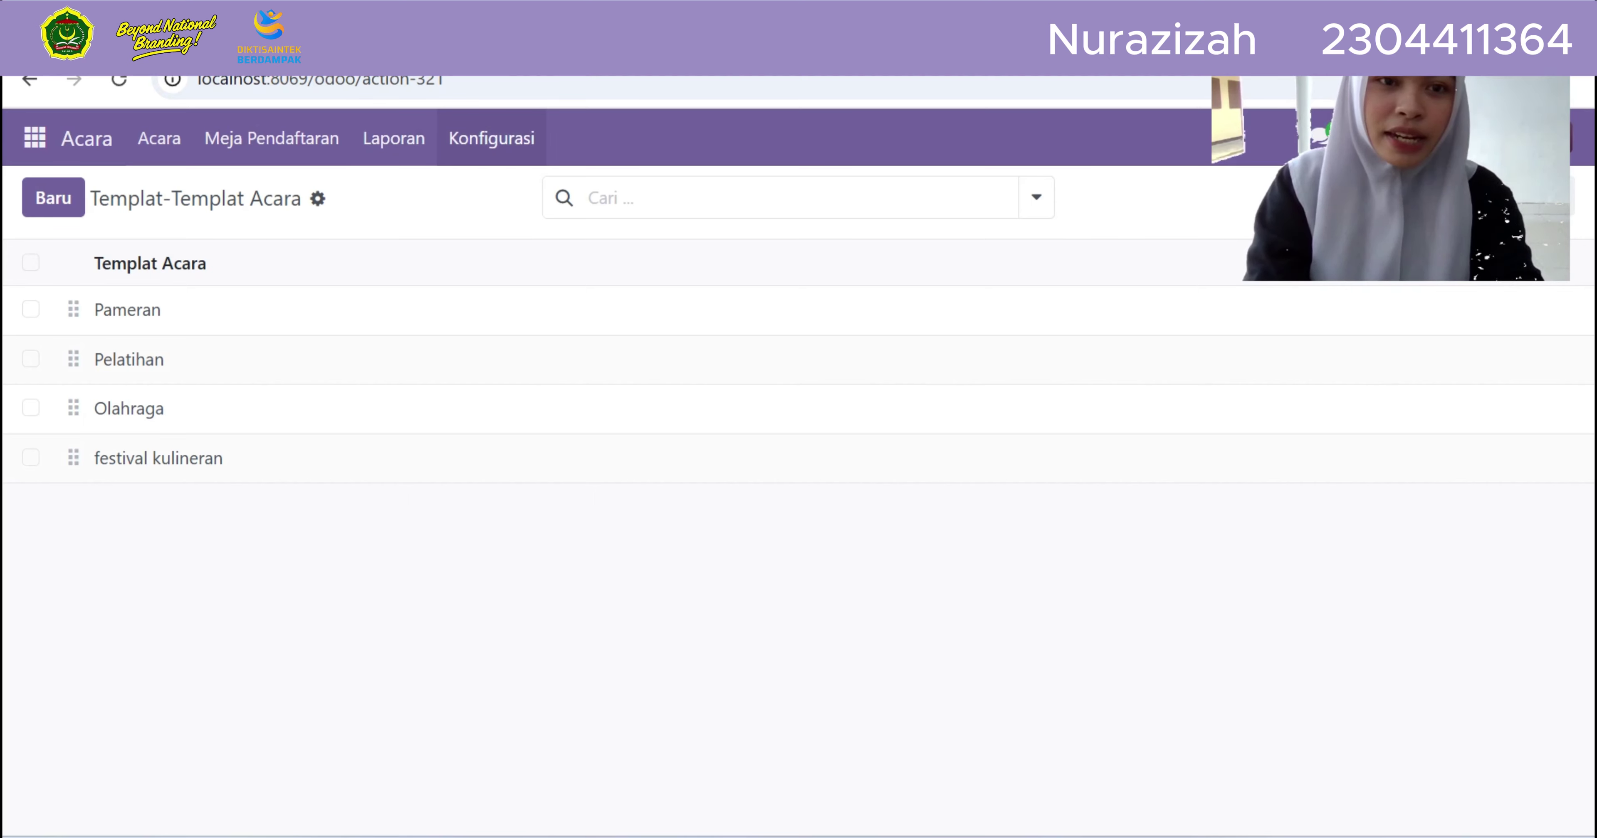
From Konfigurasi > Templat-Templat Acara, start a blank new event template
left_click(491, 138)
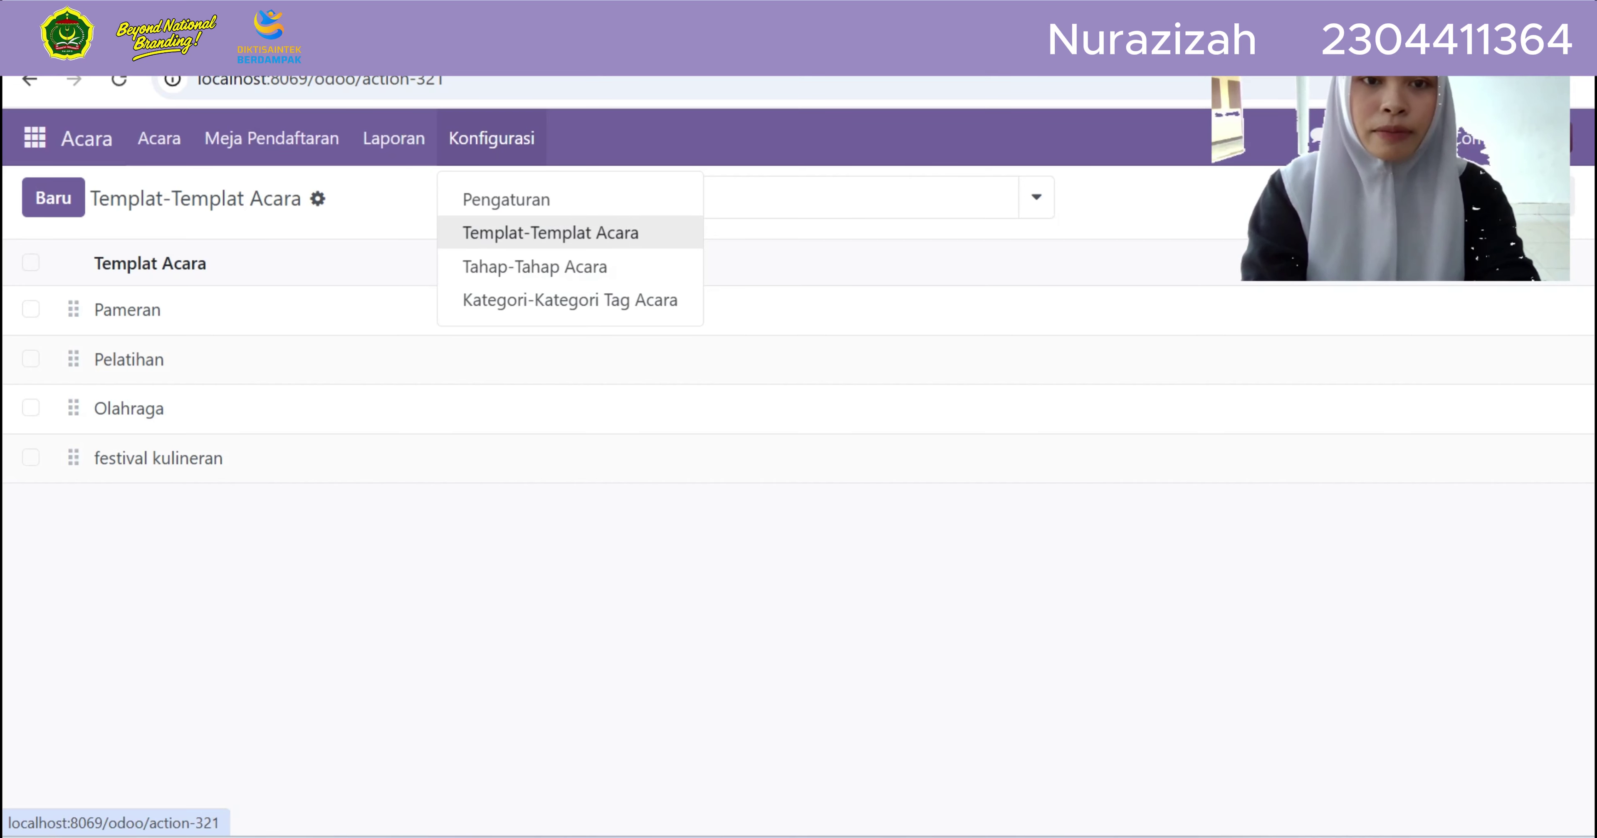
left_click(550, 232)
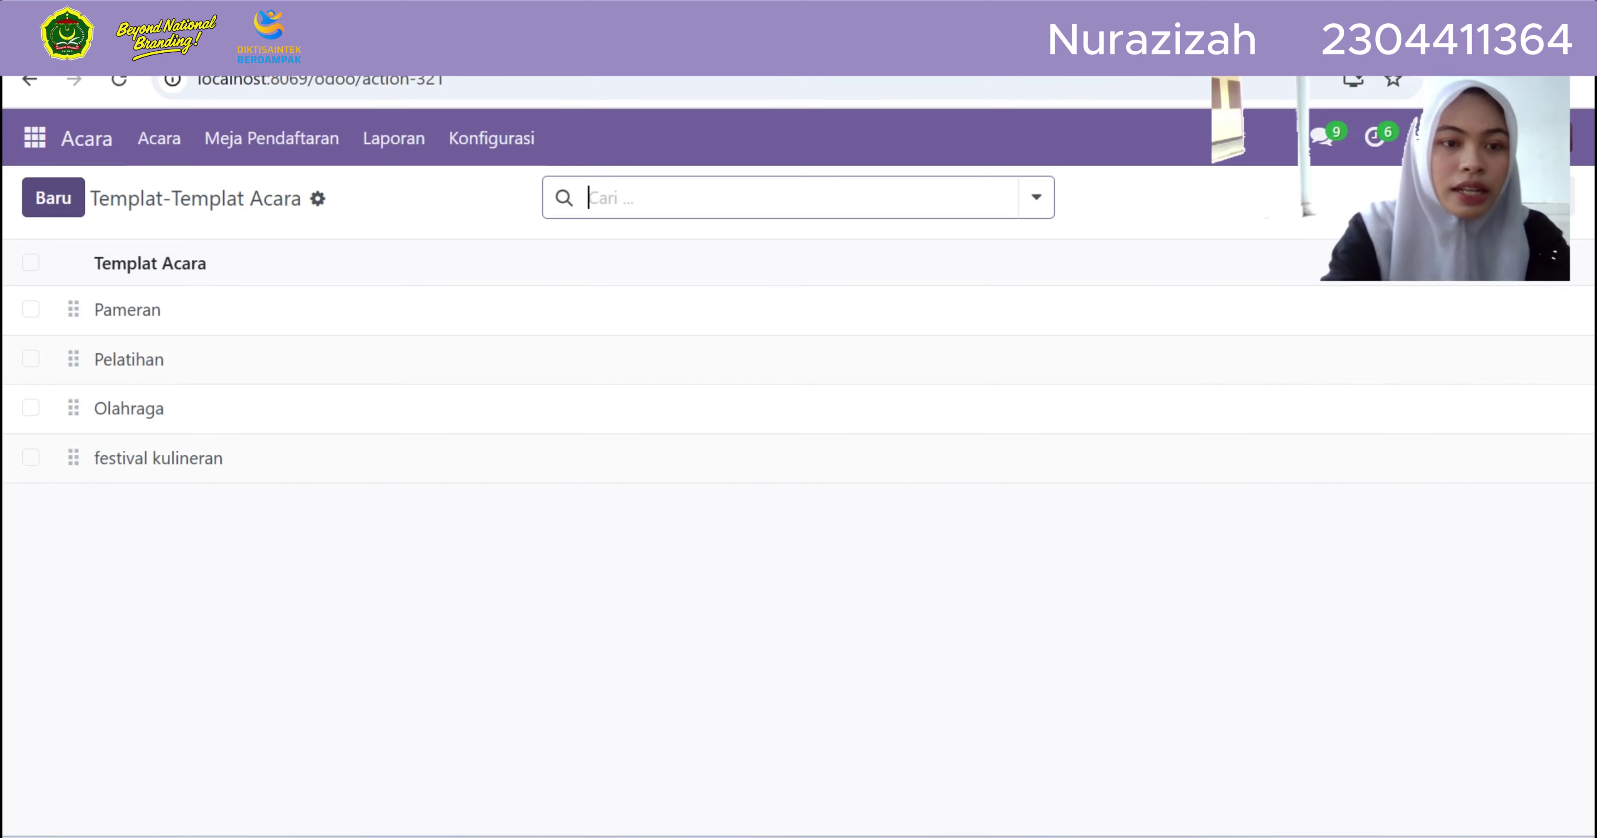
left_click(53, 198)
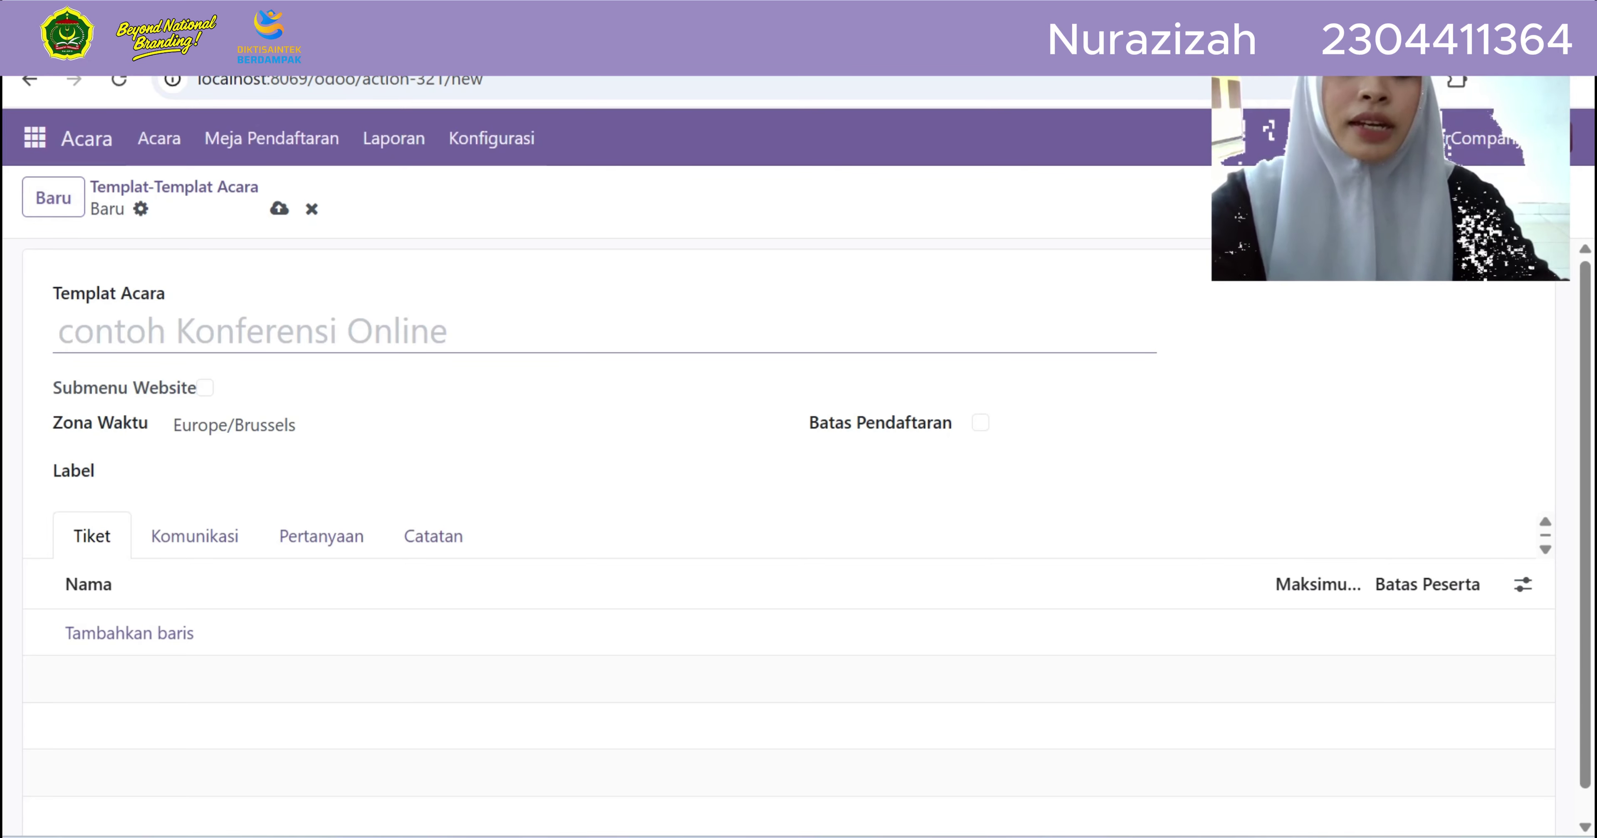
Name the template 'bazar kulineran', enable Submenu Website and set time zone Asia/Ujung_Pandang
type("bazar")
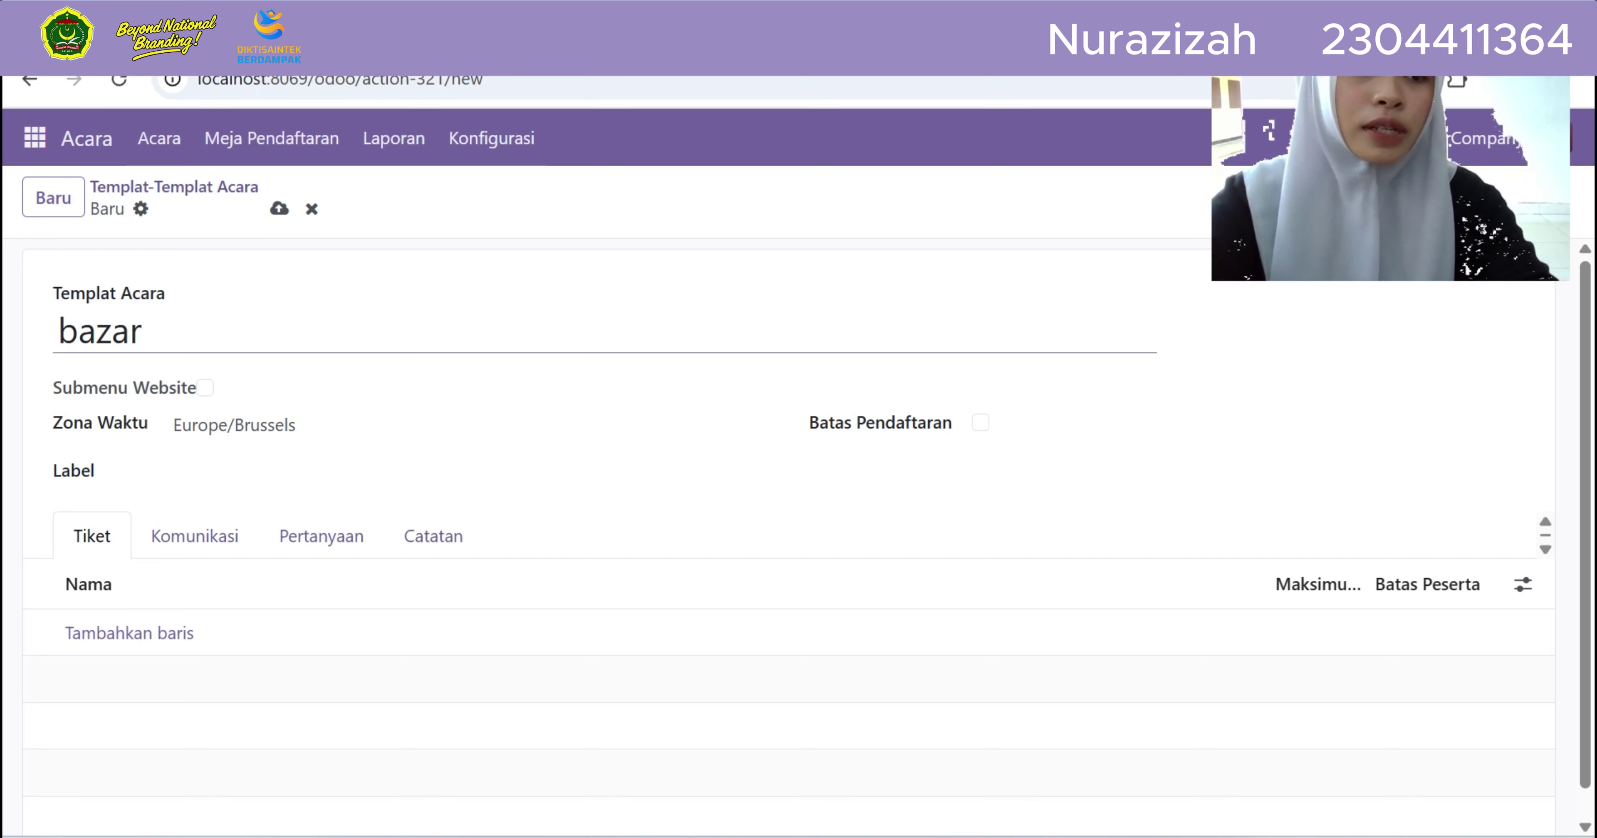
type(" kulin")
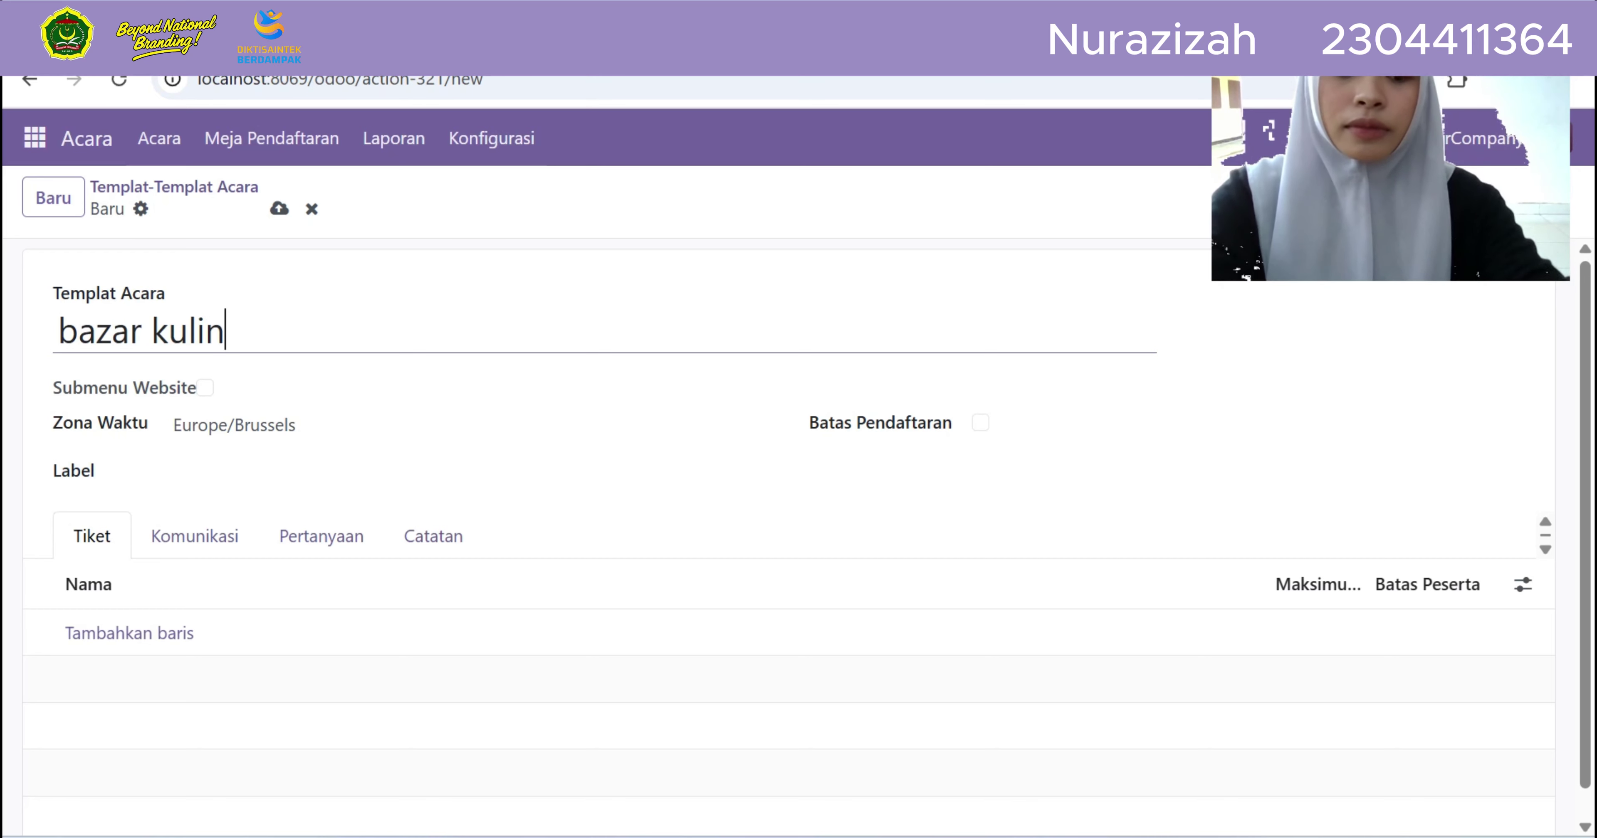
type("eran")
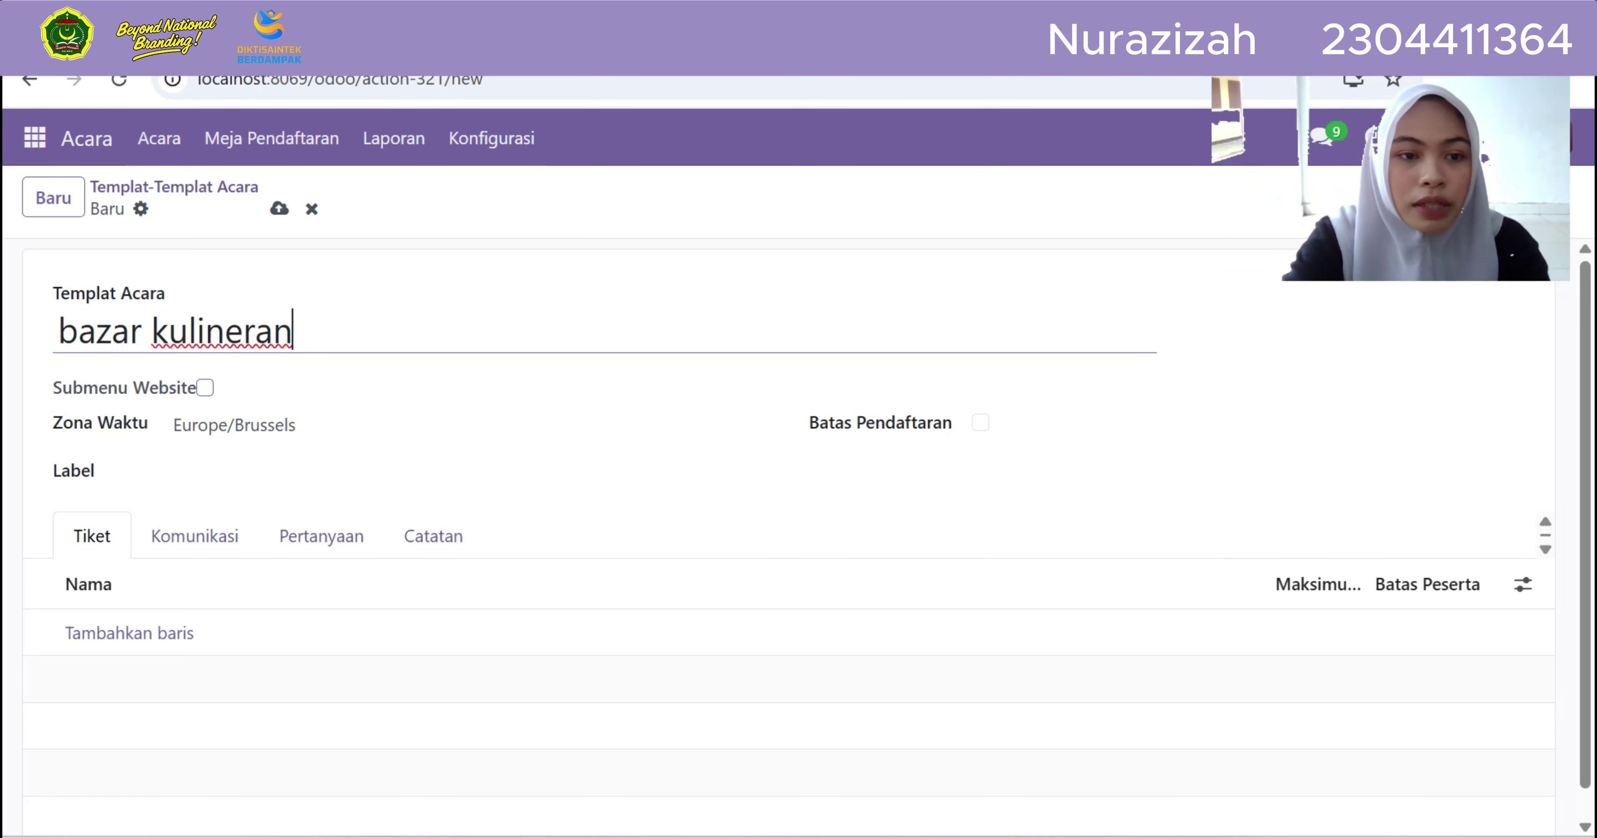
left_click(204, 387)
left_click(260, 425)
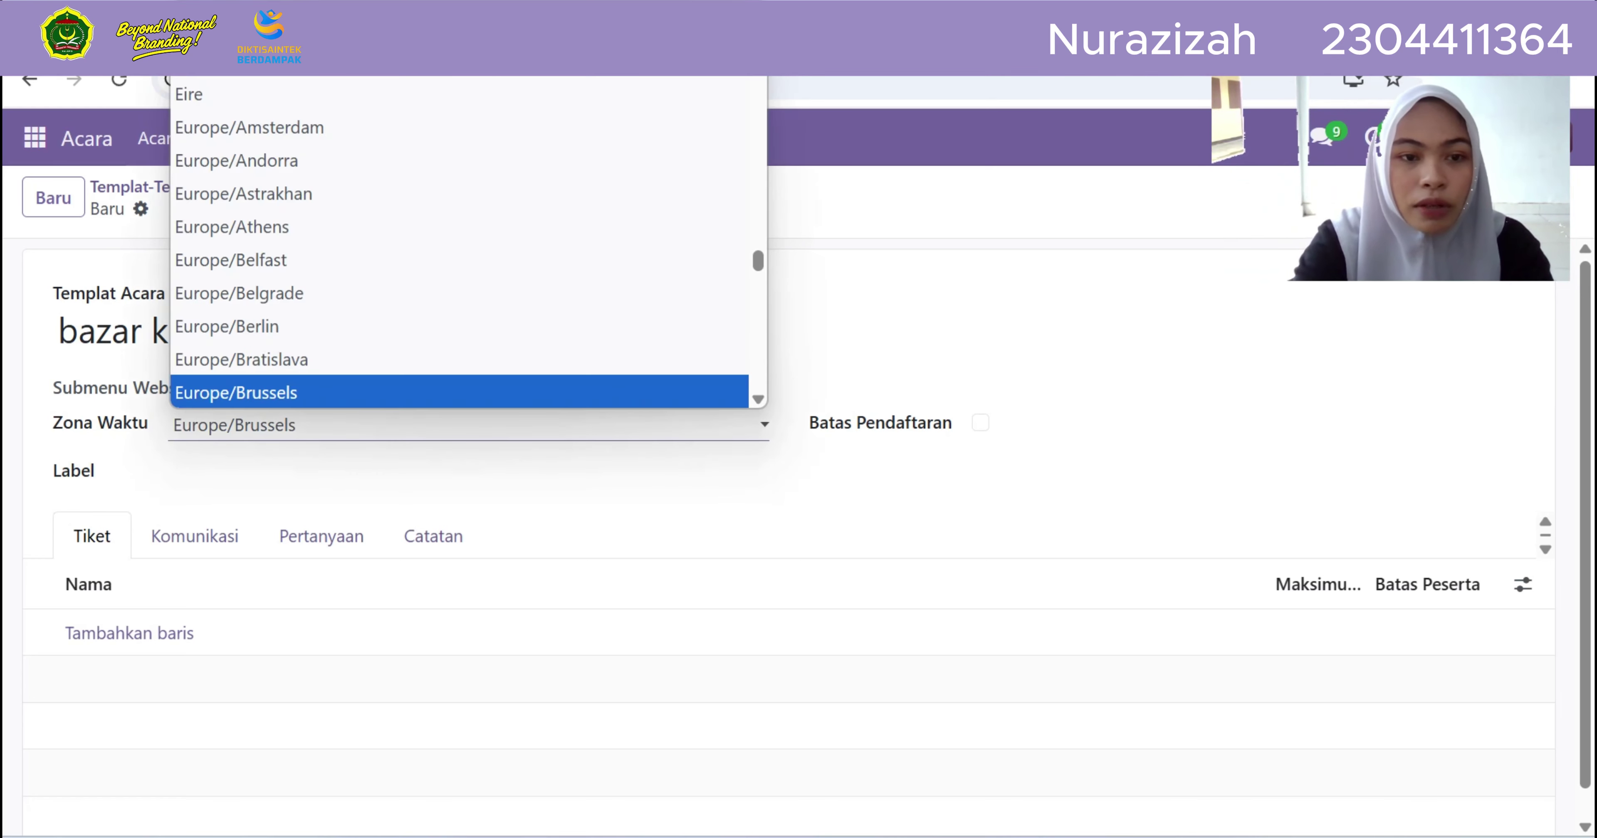
scroll(462, 242, "down", 4)
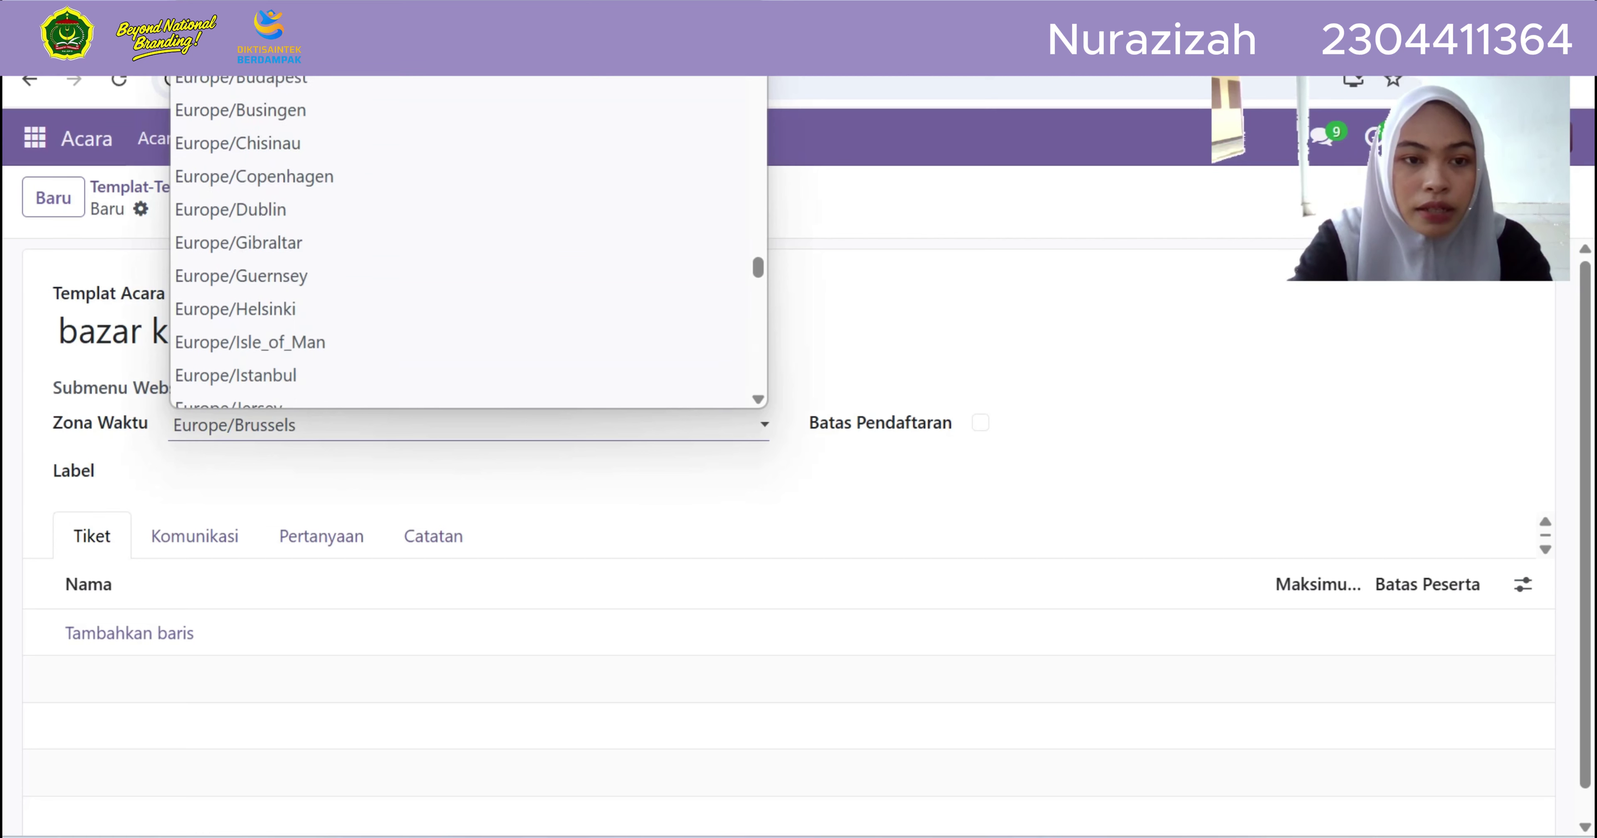
scroll(462, 242, "up", 6)
scroll(462, 242, "down", 1)
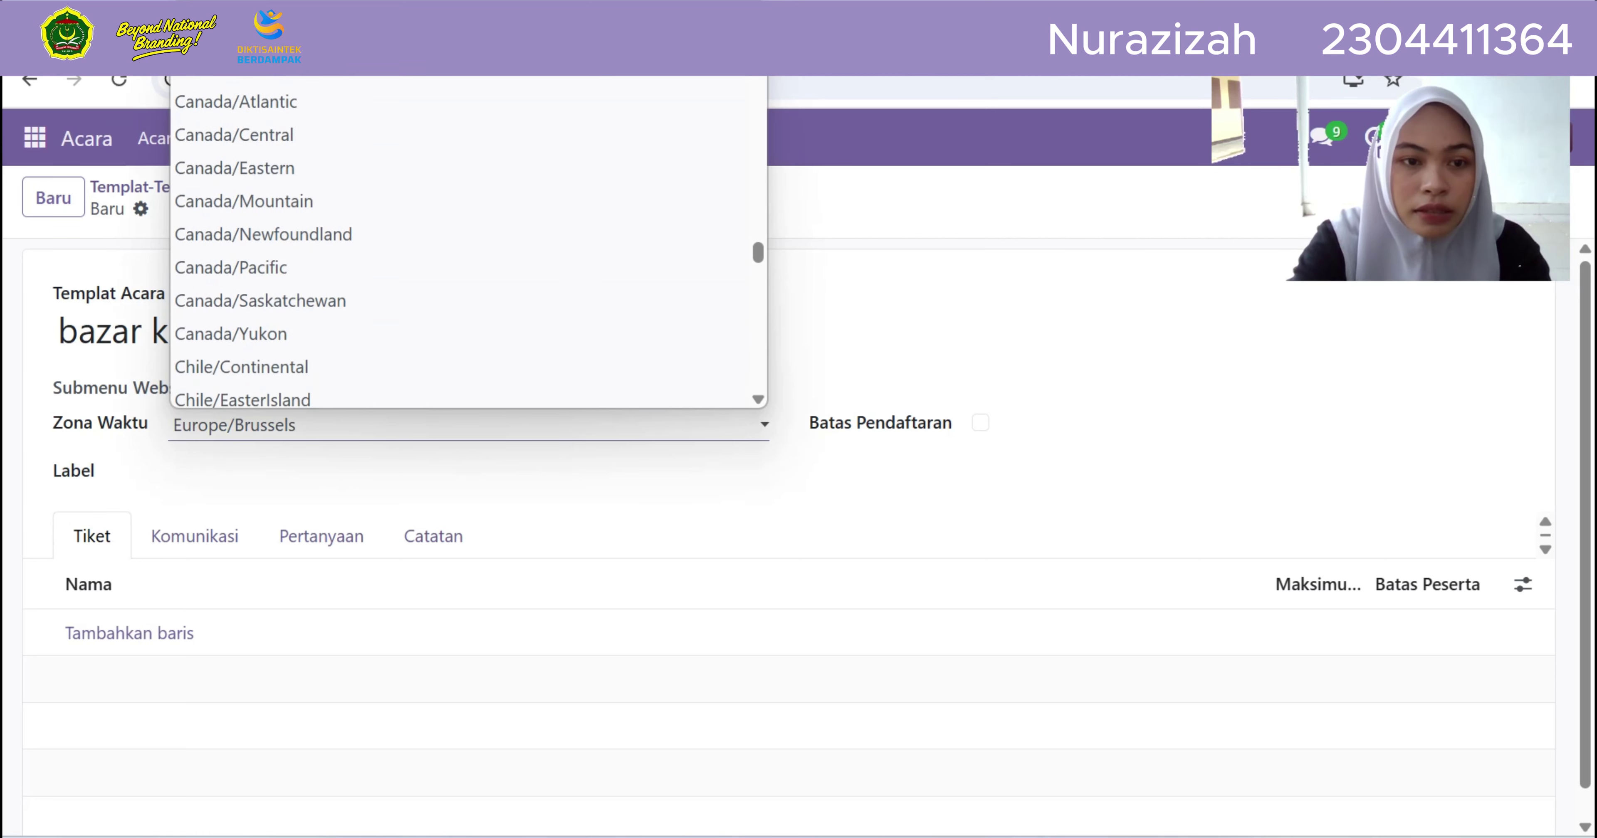
scroll(468, 242, "up", 15)
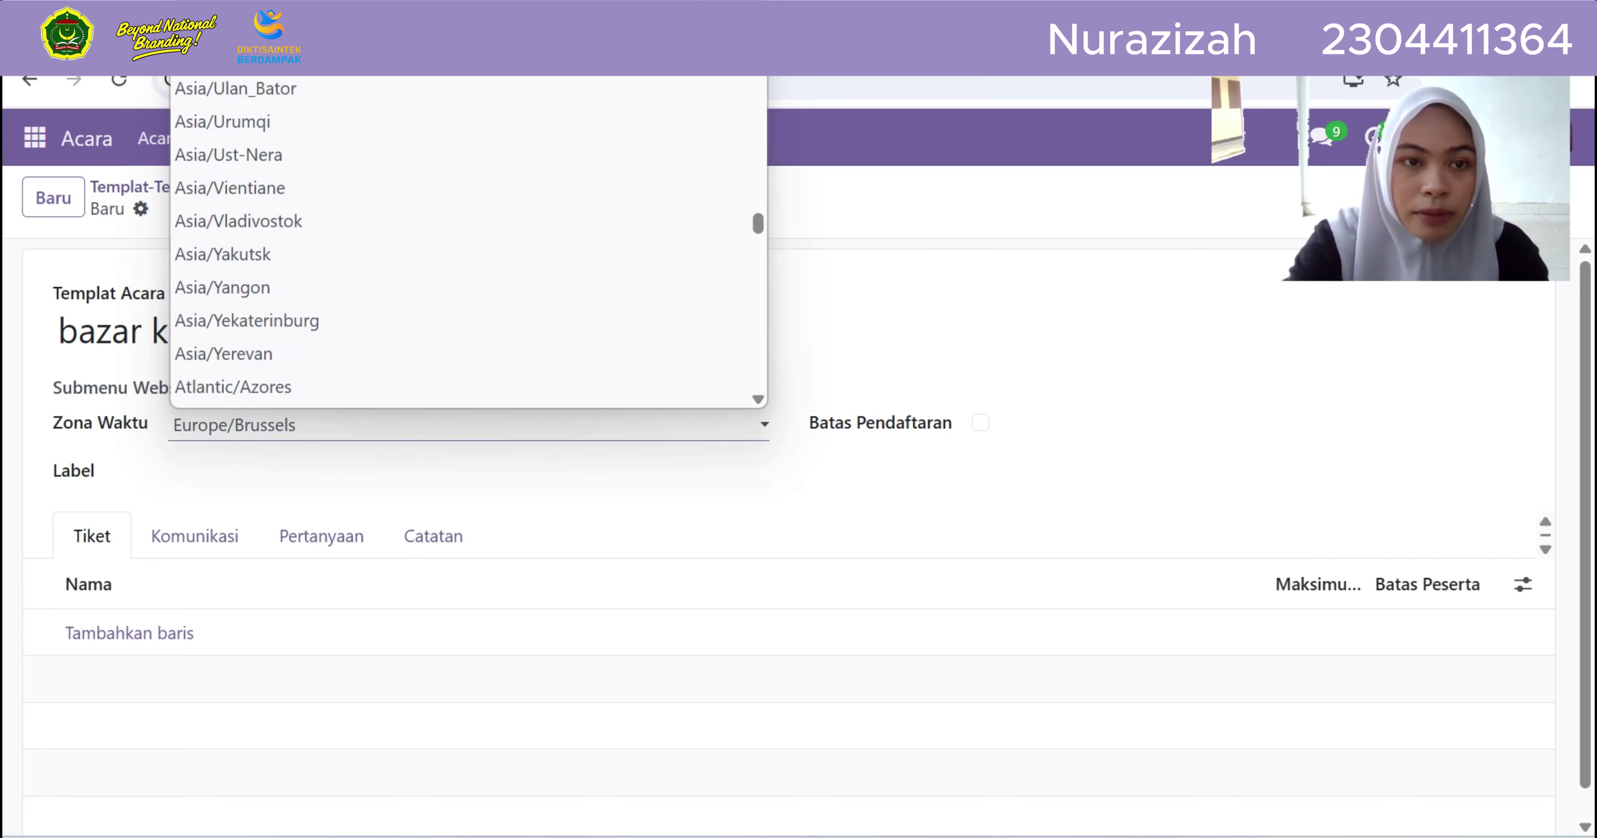
scroll(462, 242, "up", 3)
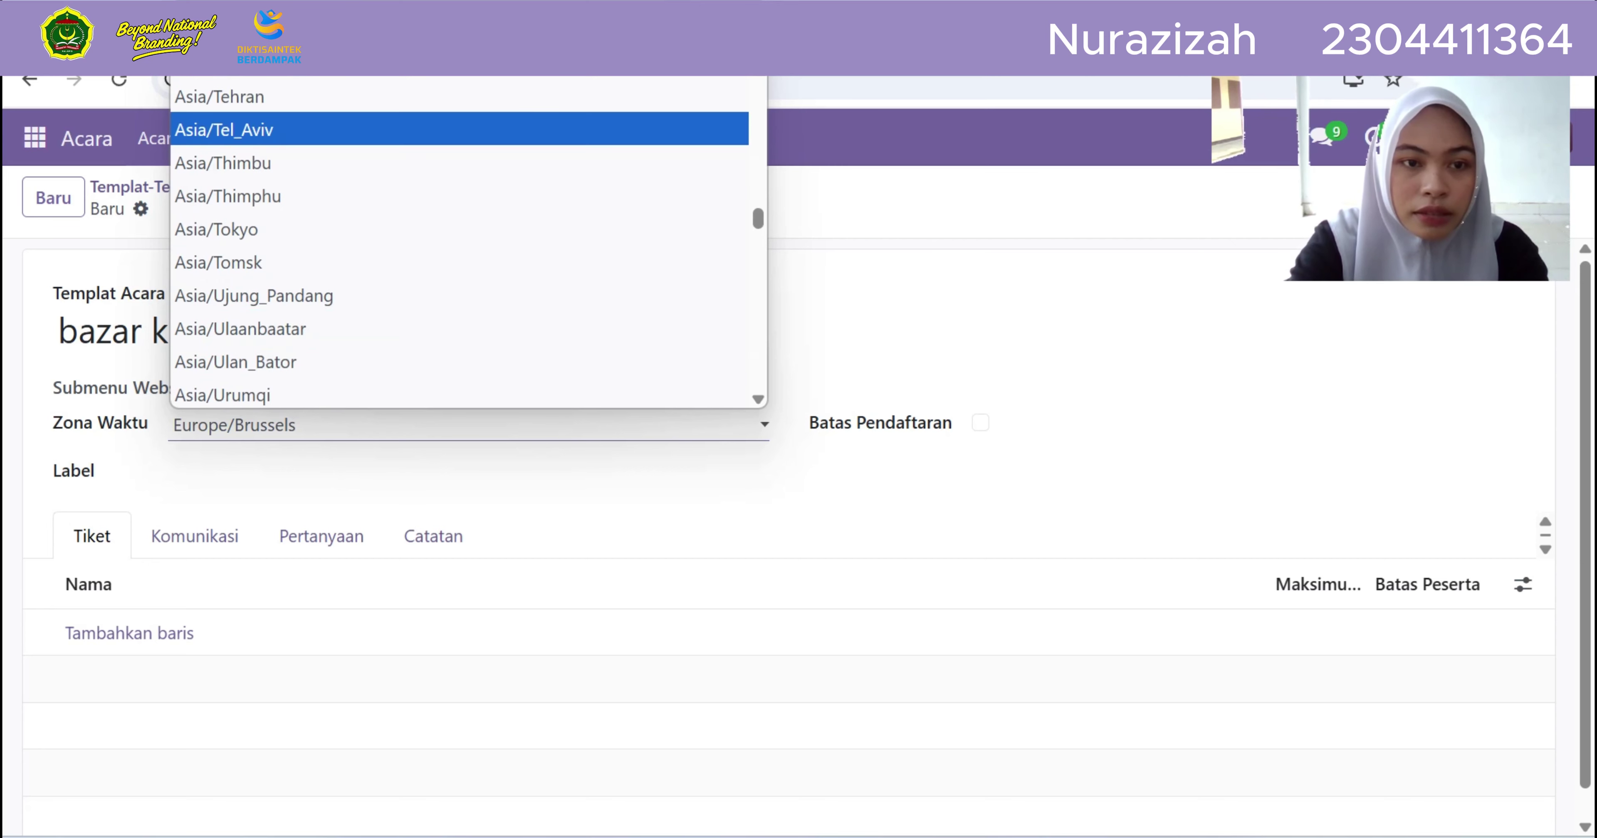
scroll(462, 304, "down", 4)
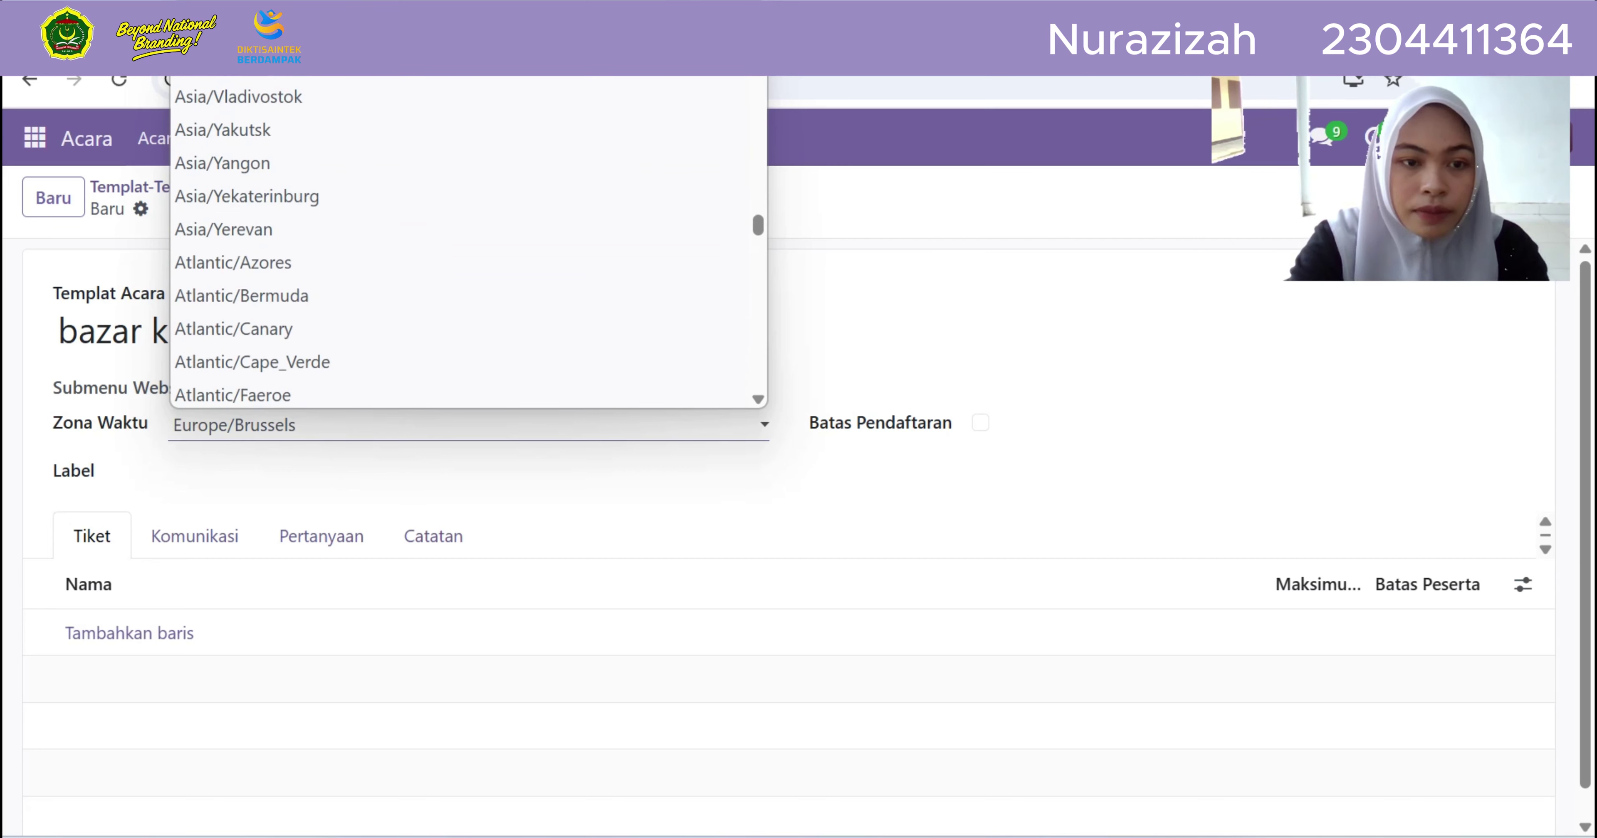
scroll(462, 304, "down", 4)
scroll(462, 304, "up", 1)
scroll(462, 304, "down", 1)
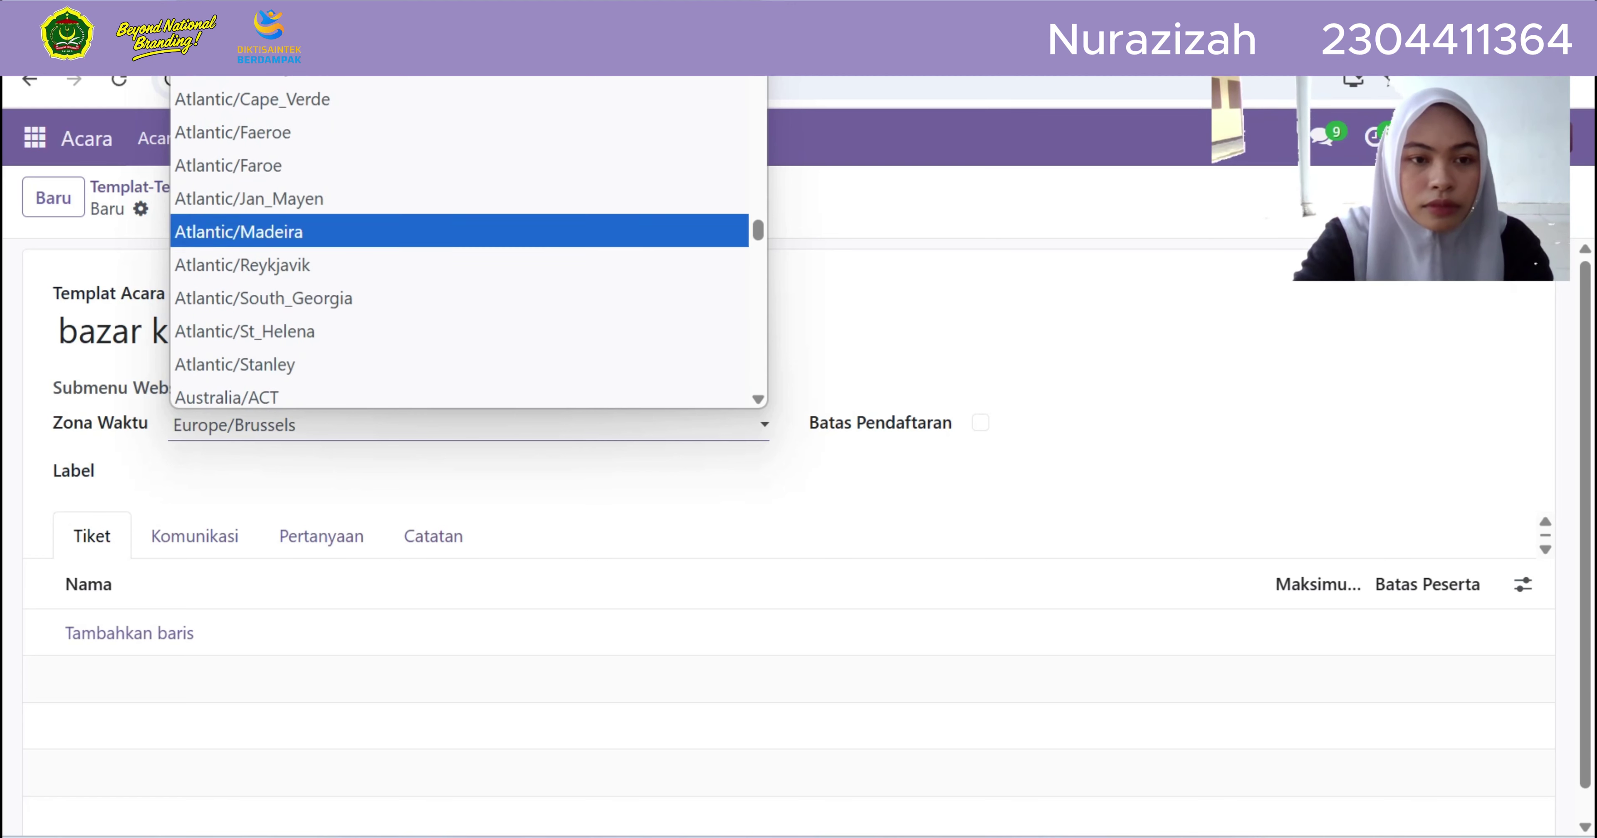
scroll(462, 132, "up", 2)
scroll(462, 292, "up", 3)
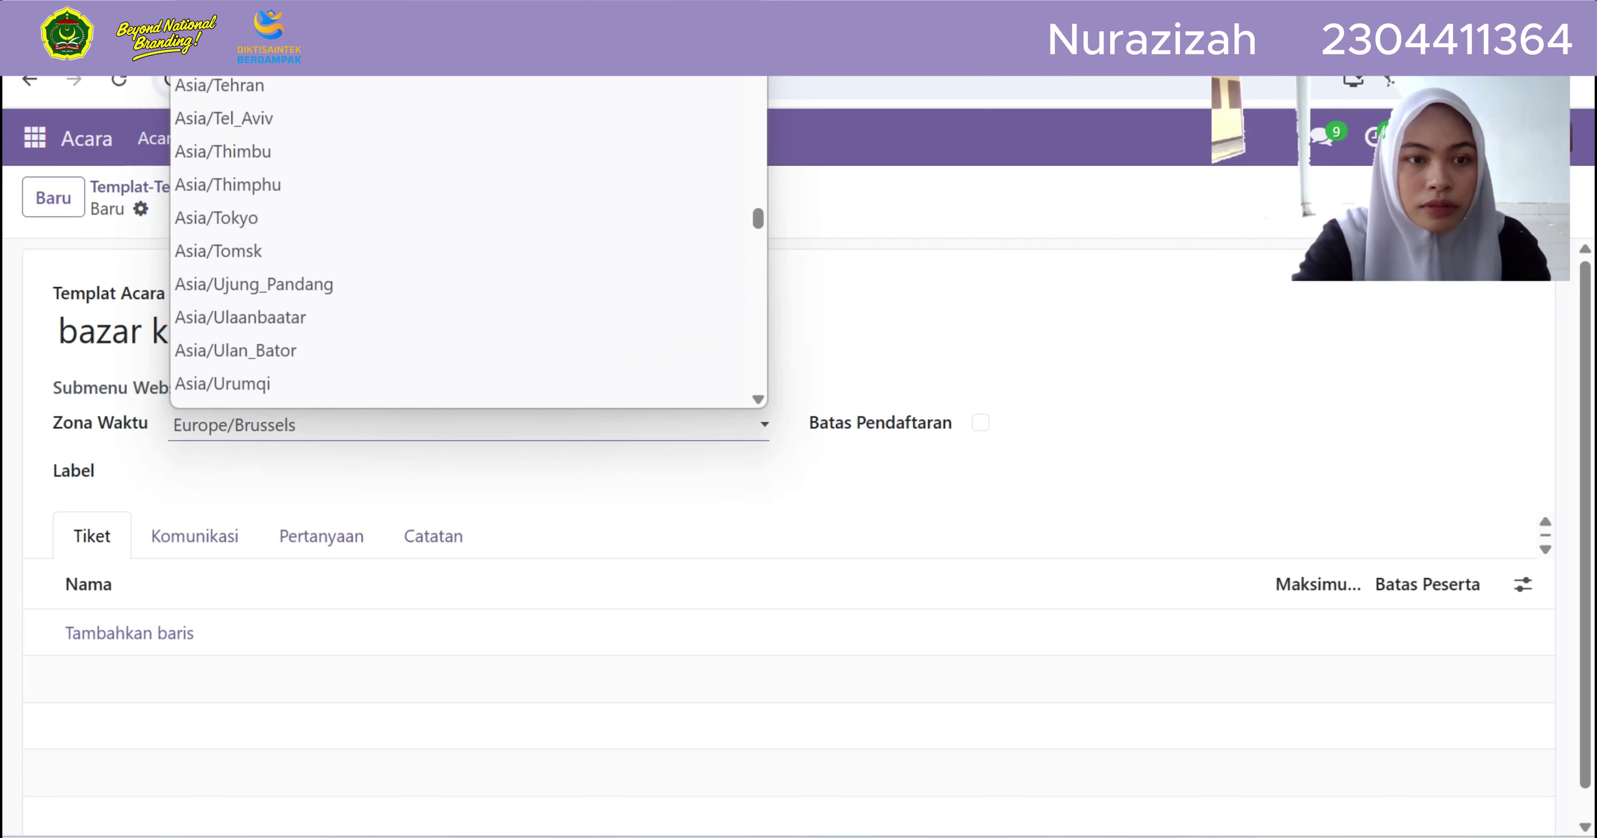
left_click(254, 284)
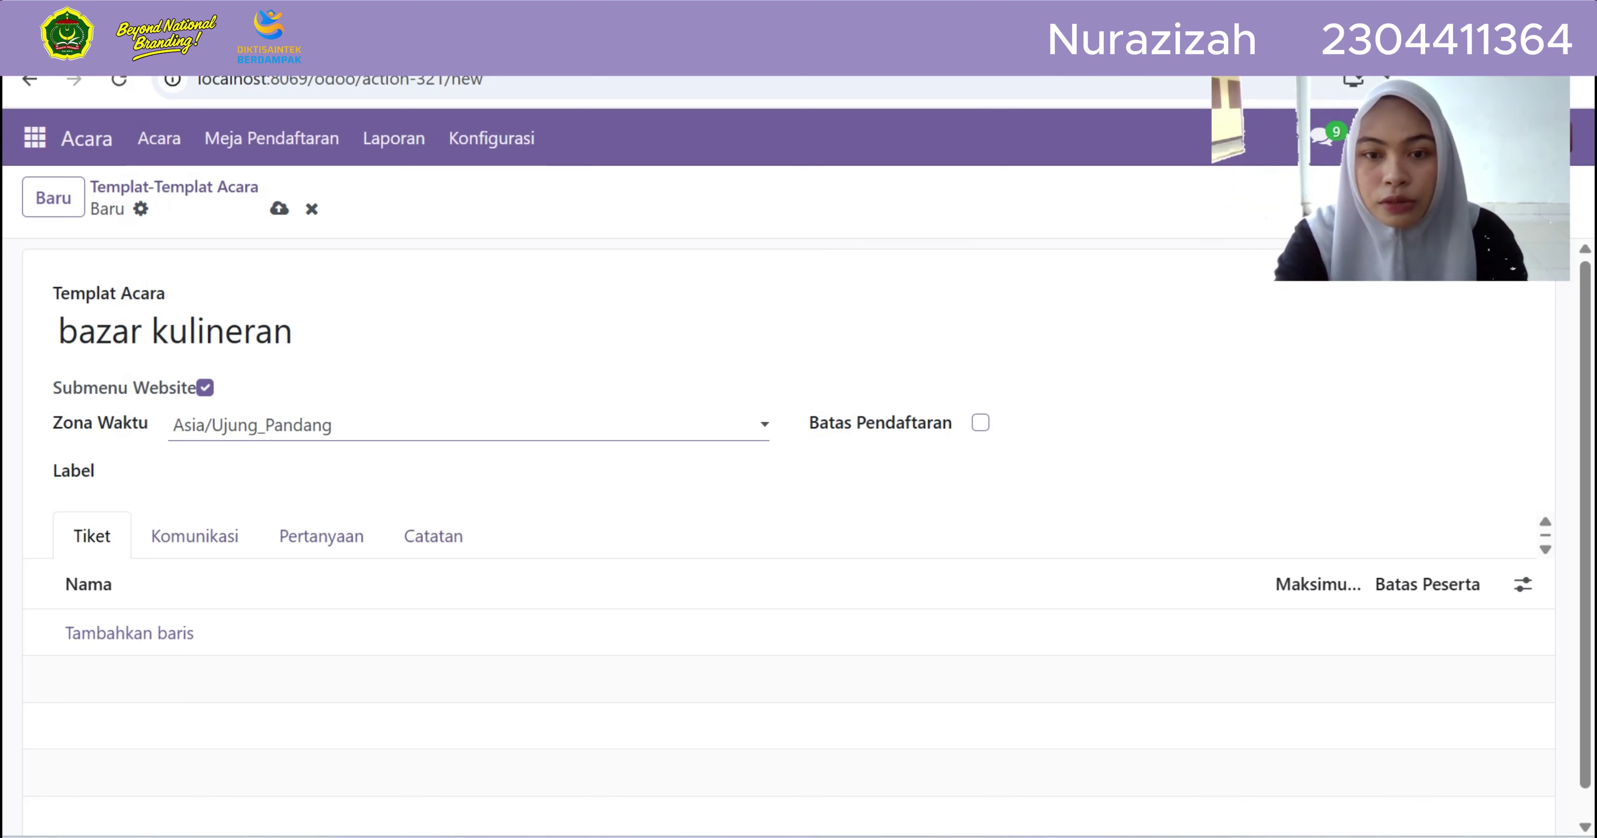
Turn on Batas Pendaftaran and limit registration to 25 attendees
left_click(980, 423)
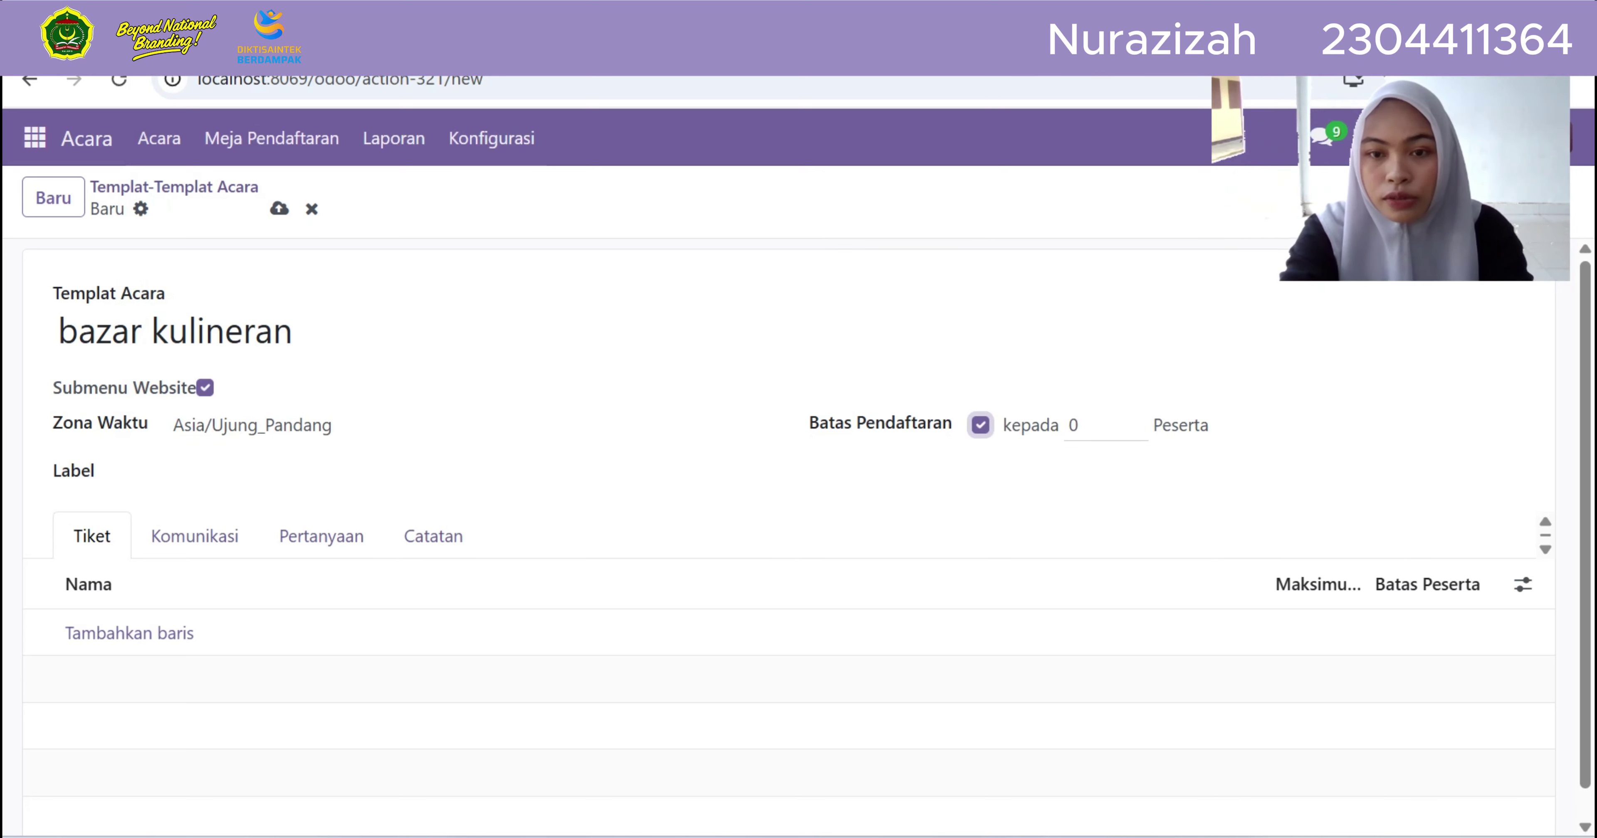
key("Tab")
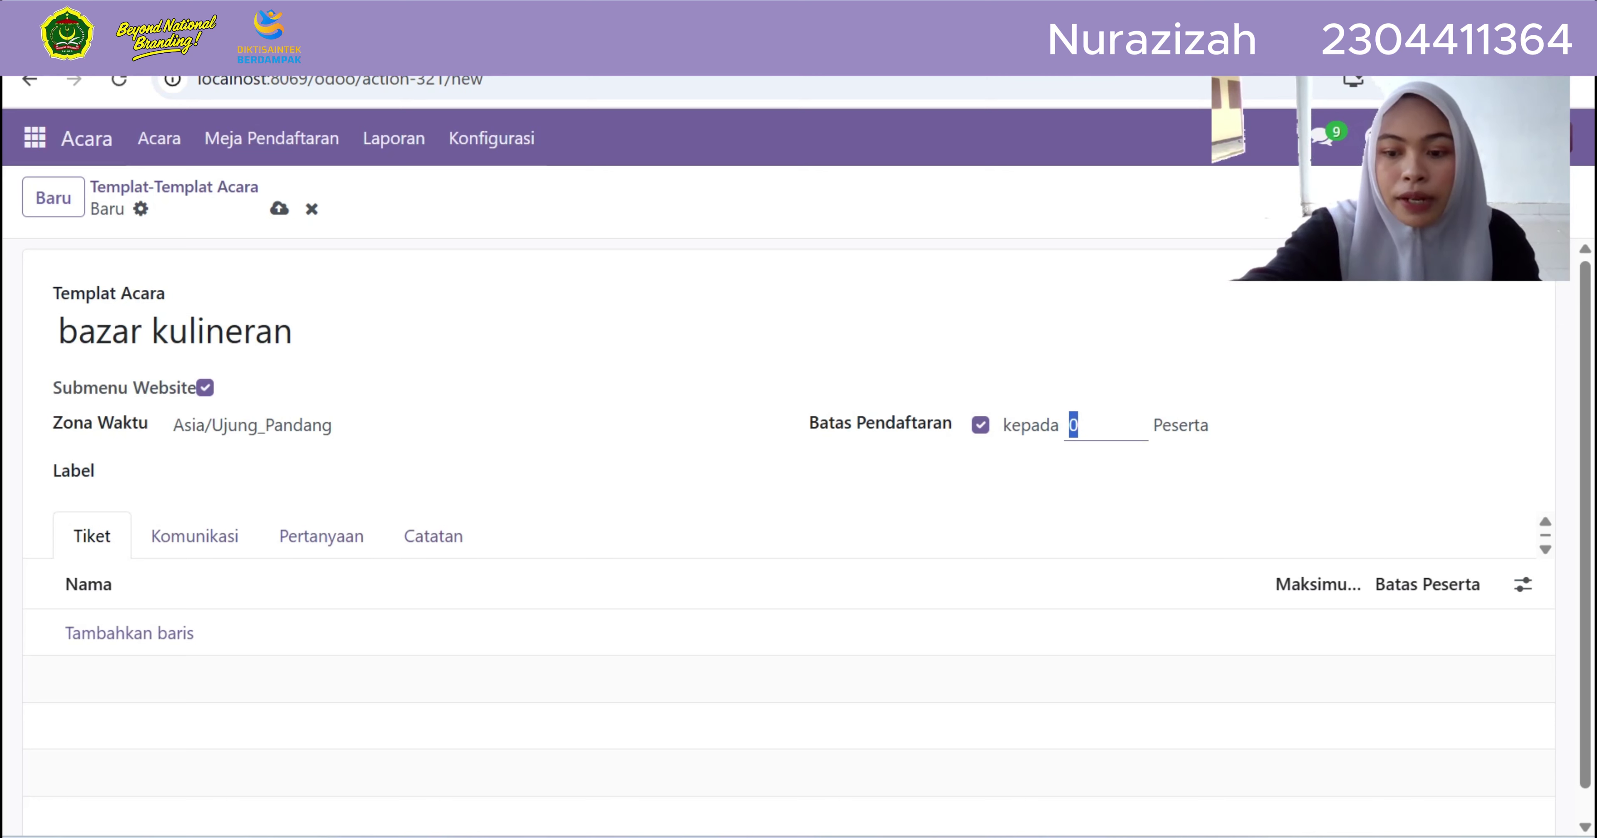
key("BackSpace")
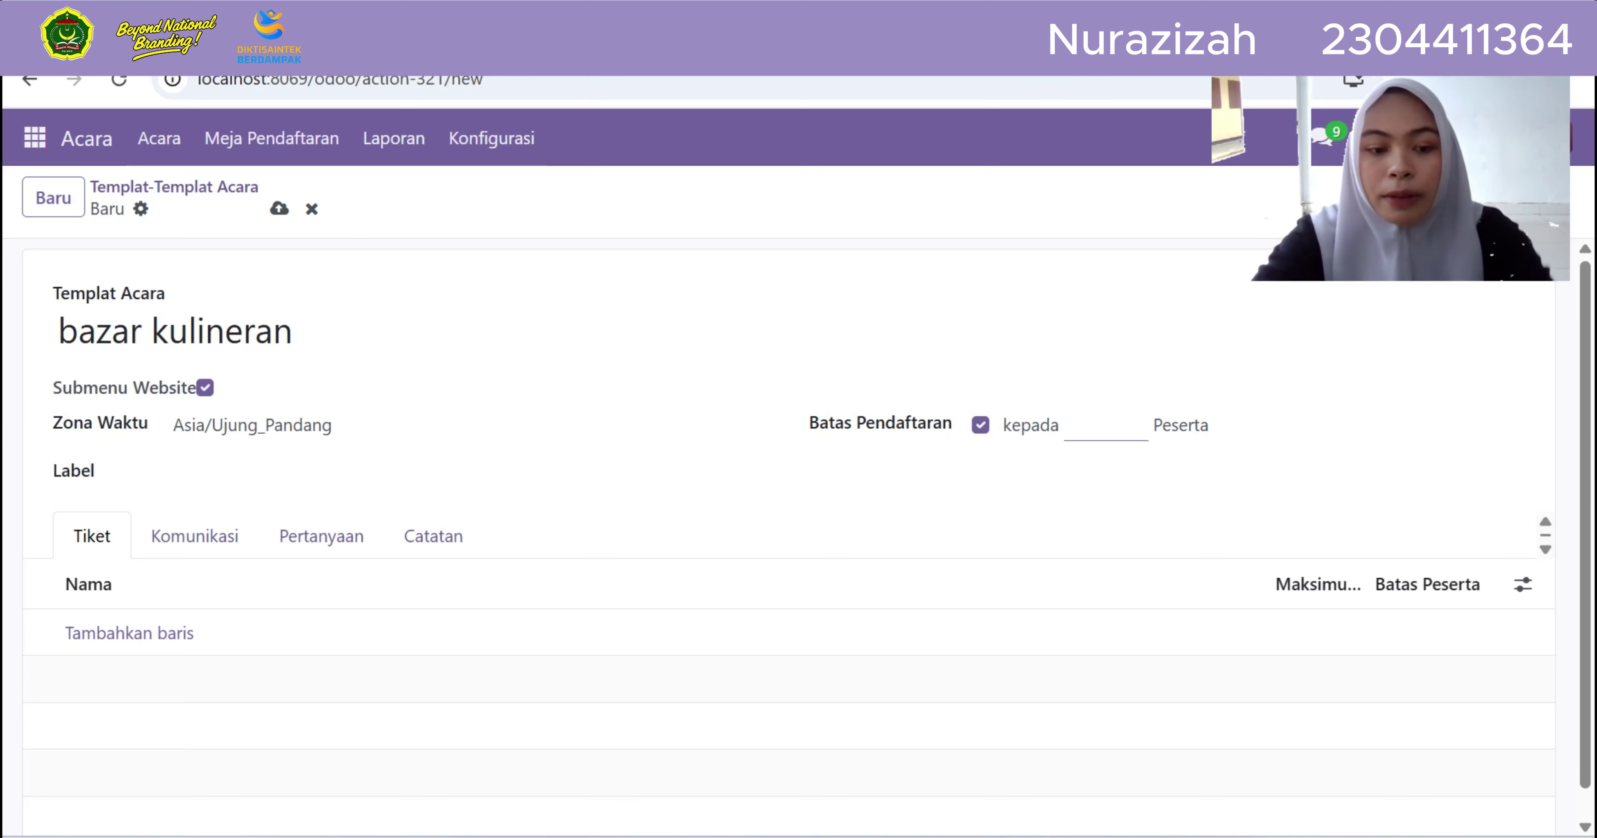
type("2")
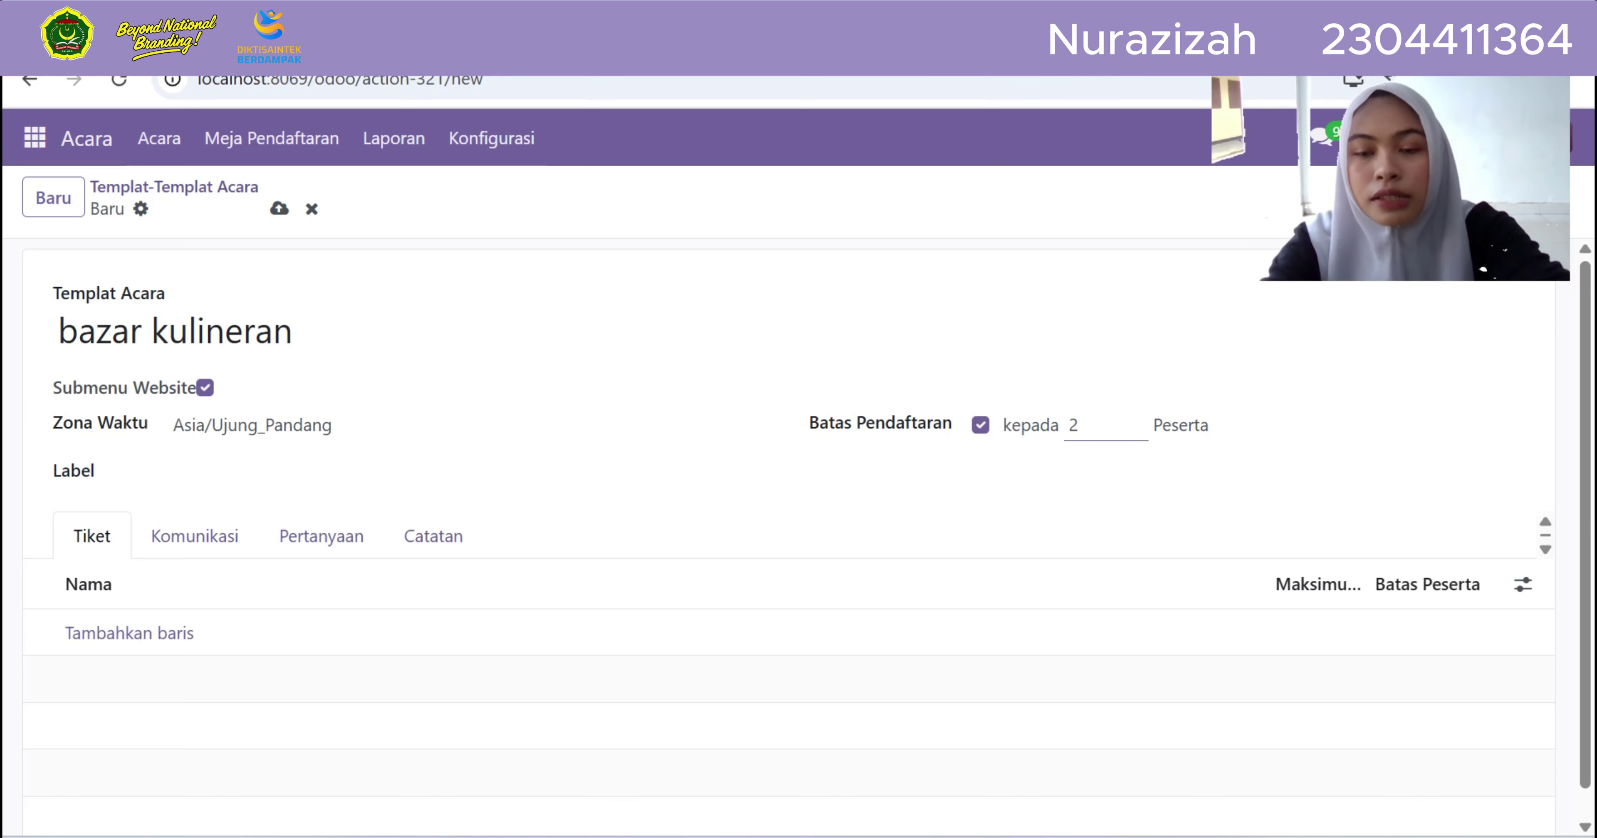
type("5")
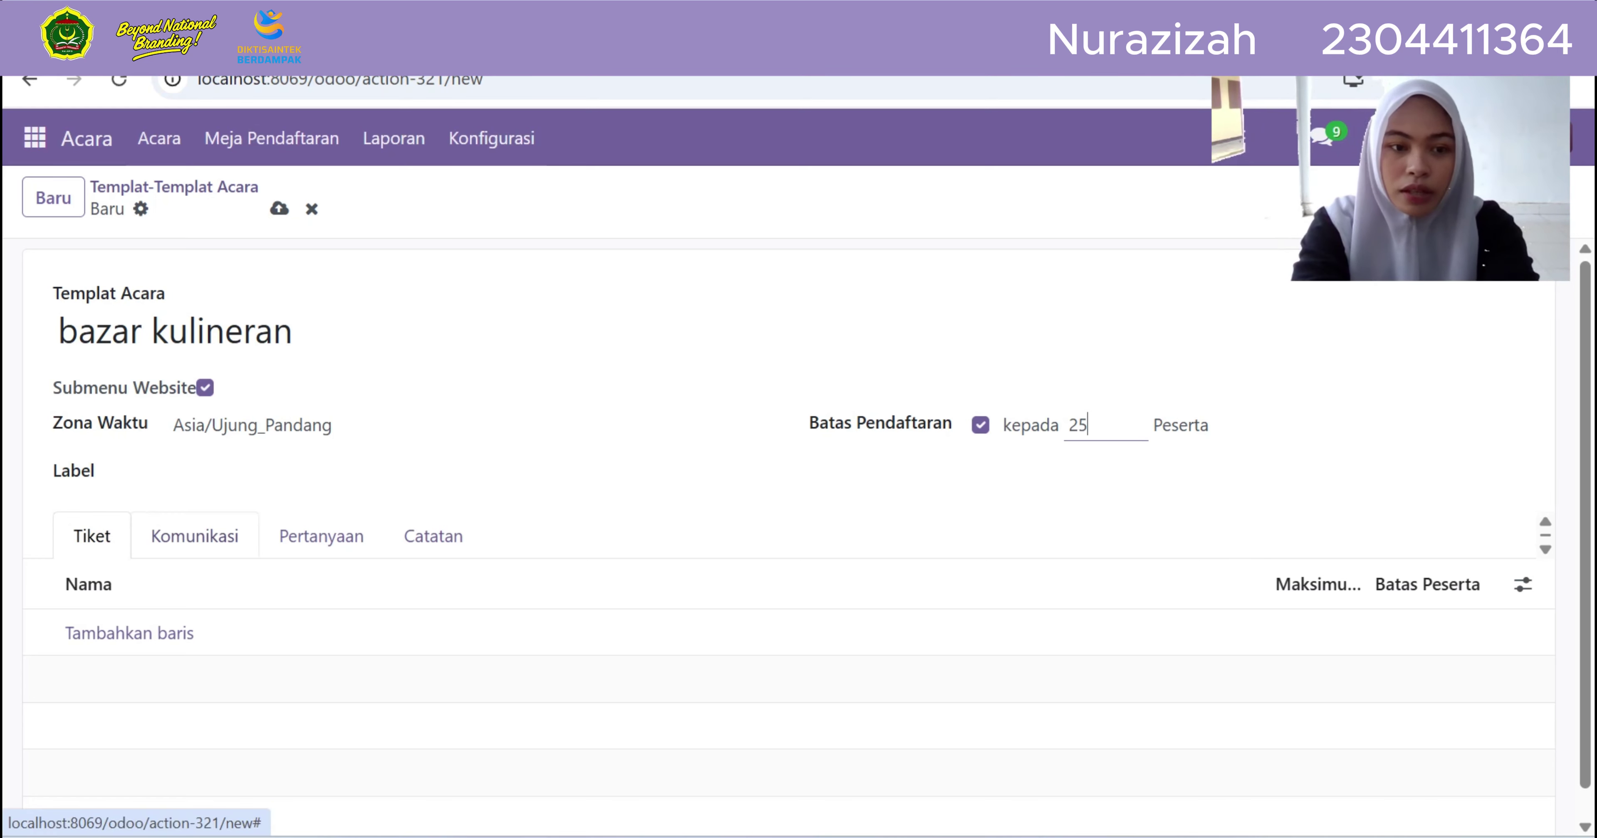
left_click(129, 633)
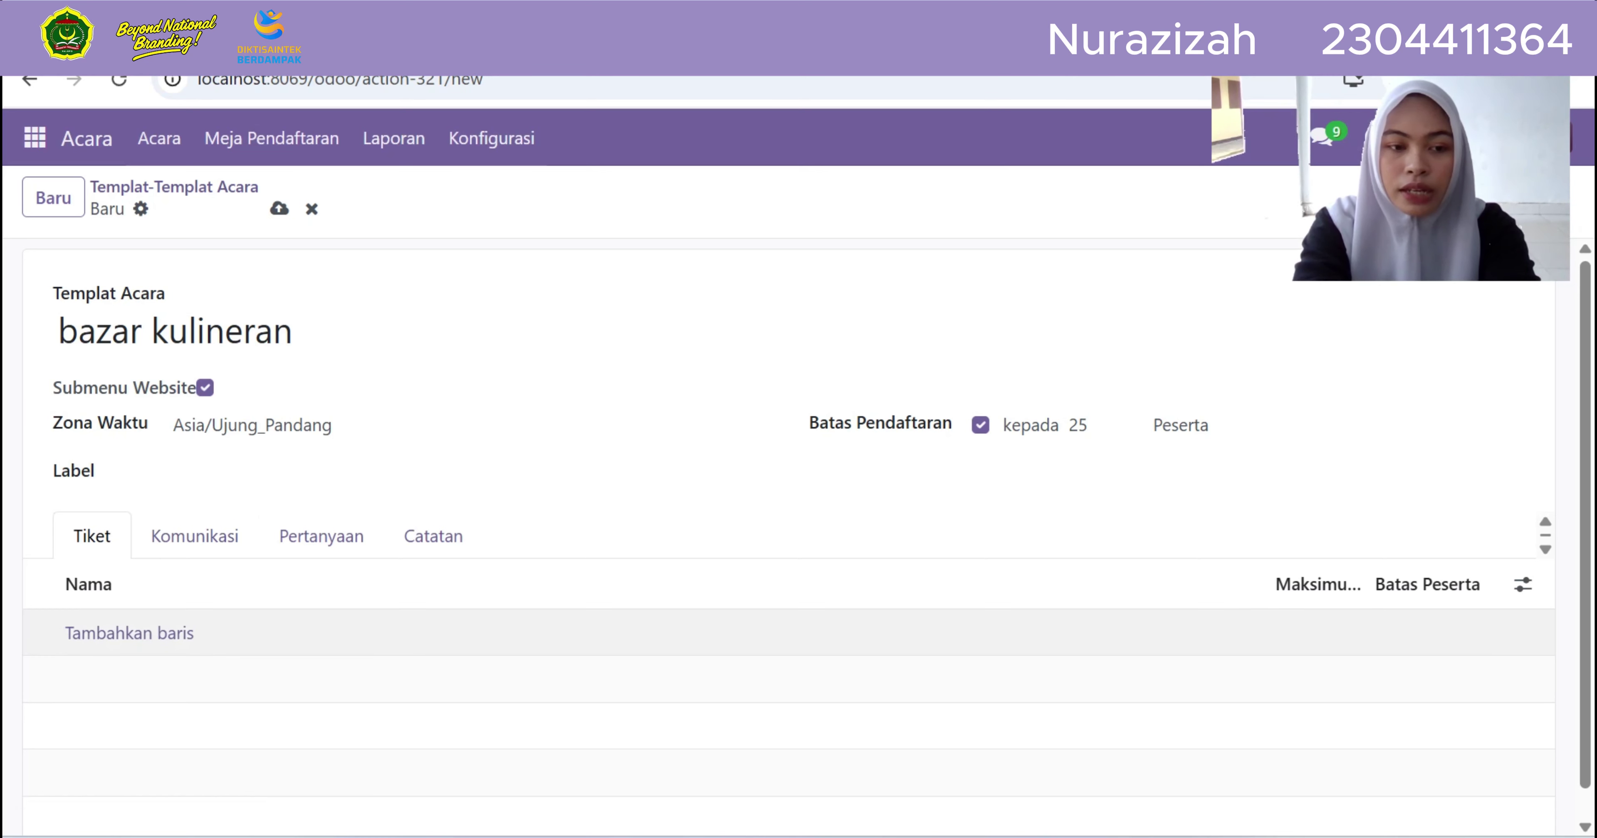
left_click(129, 633)
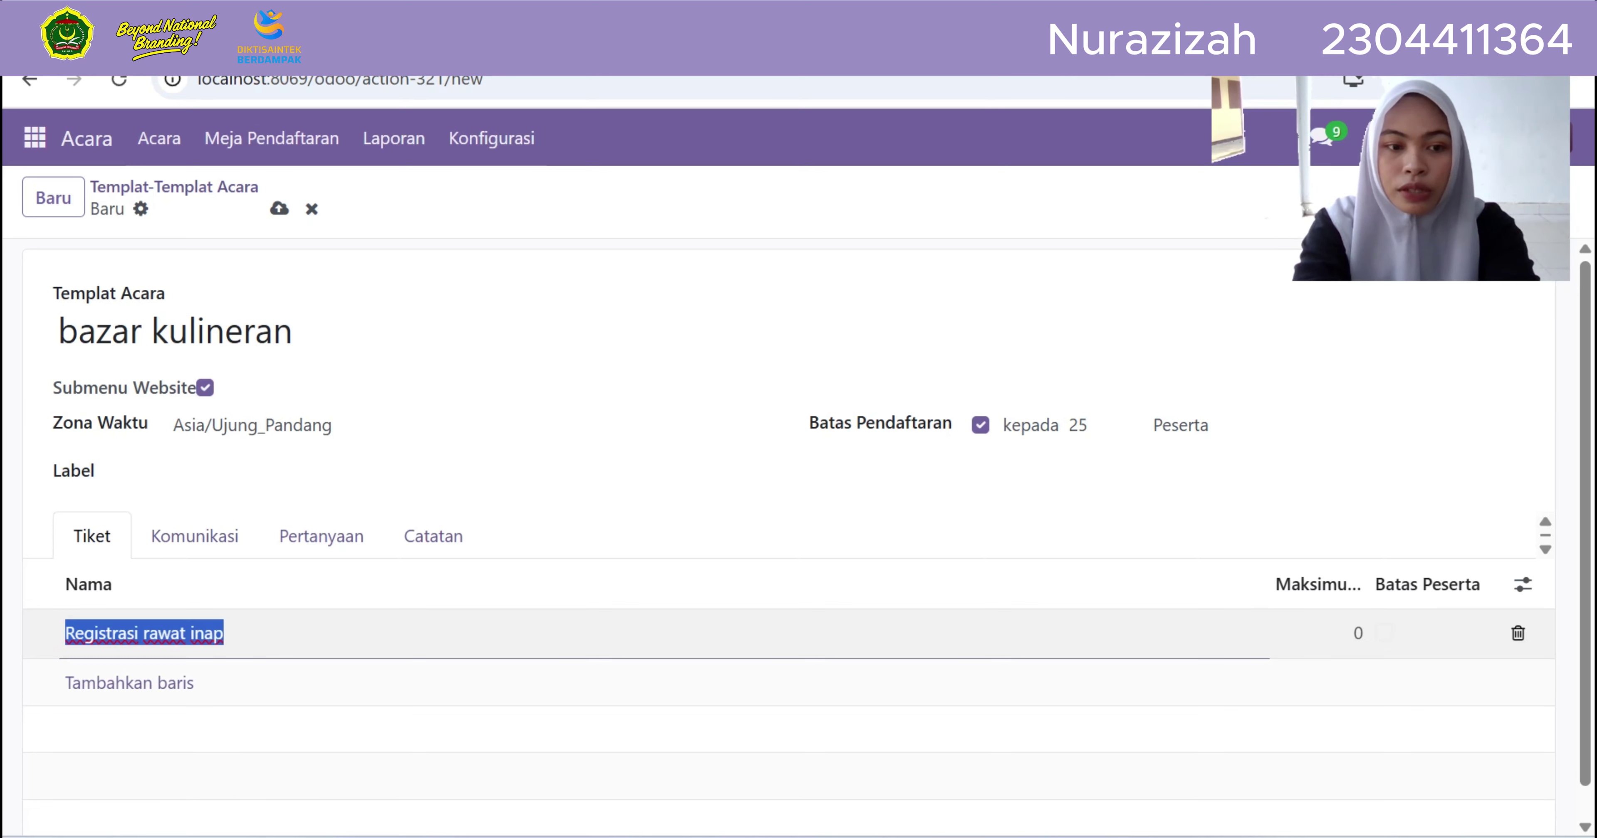
Rename the template's ticket to 'tenda 1' with Maksimum 25 and save the template
left_click(227, 632)
key("BackSpace")
key("BackSpace")
key("BackSpace")
key("BackSpace")
key("BackSpace")
key("BackSpace")
key("BackSpace")
key("BackSpace")
key("BackSpace")
key("BackSpace")
key("BackSpace")
key("BackSpace")
key("BackSpace")
key("BackSpace")
key("BackSpace")
key("BackSpace")
key("BackSpace")
key("BackSpace")
key("BackSpace")
key("BackSpace")
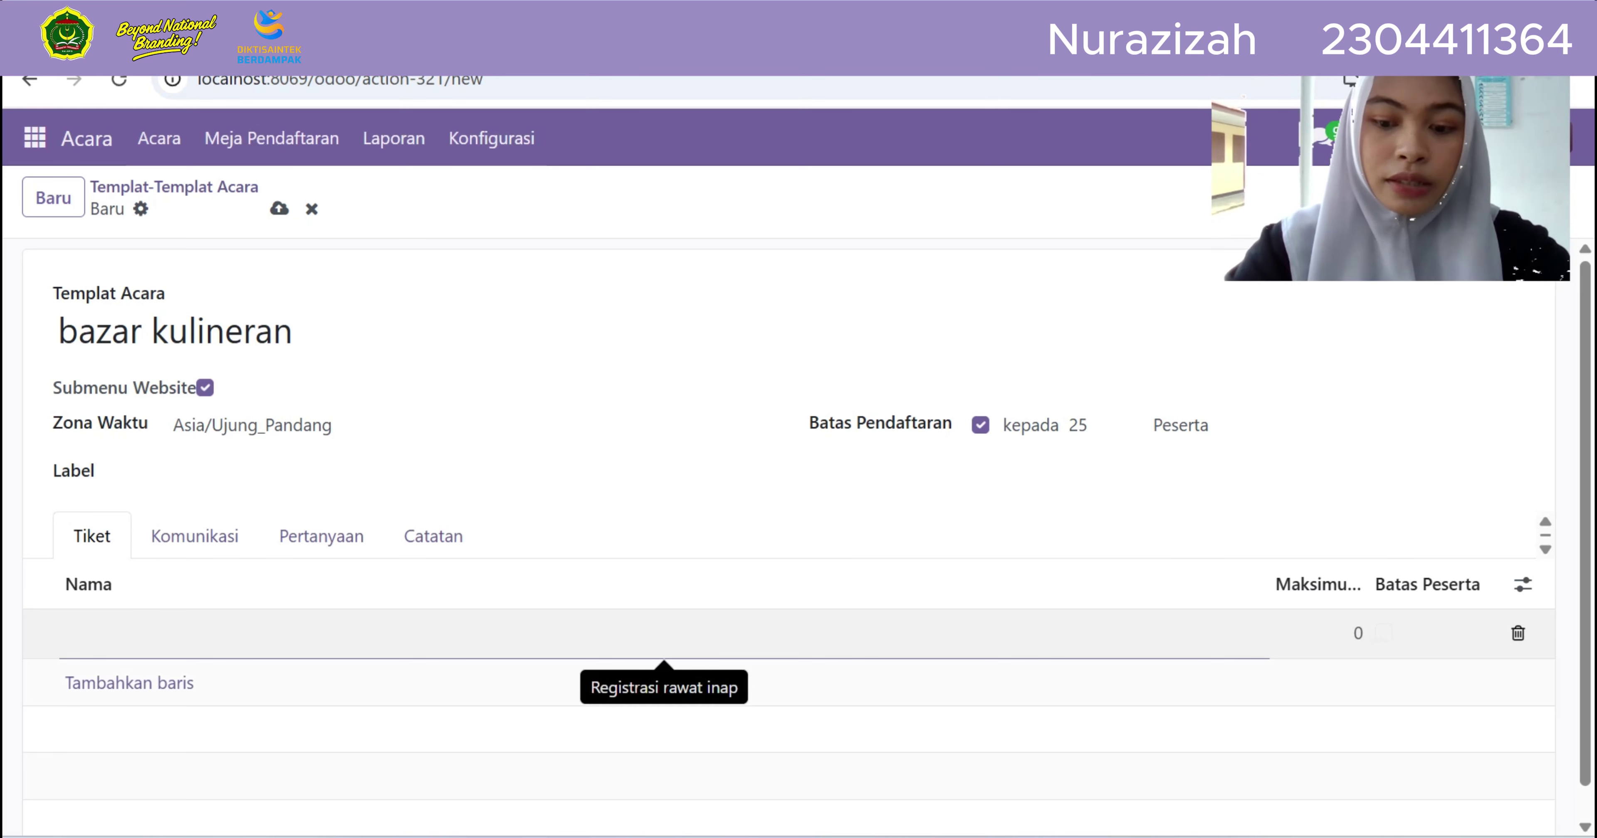
type("t")
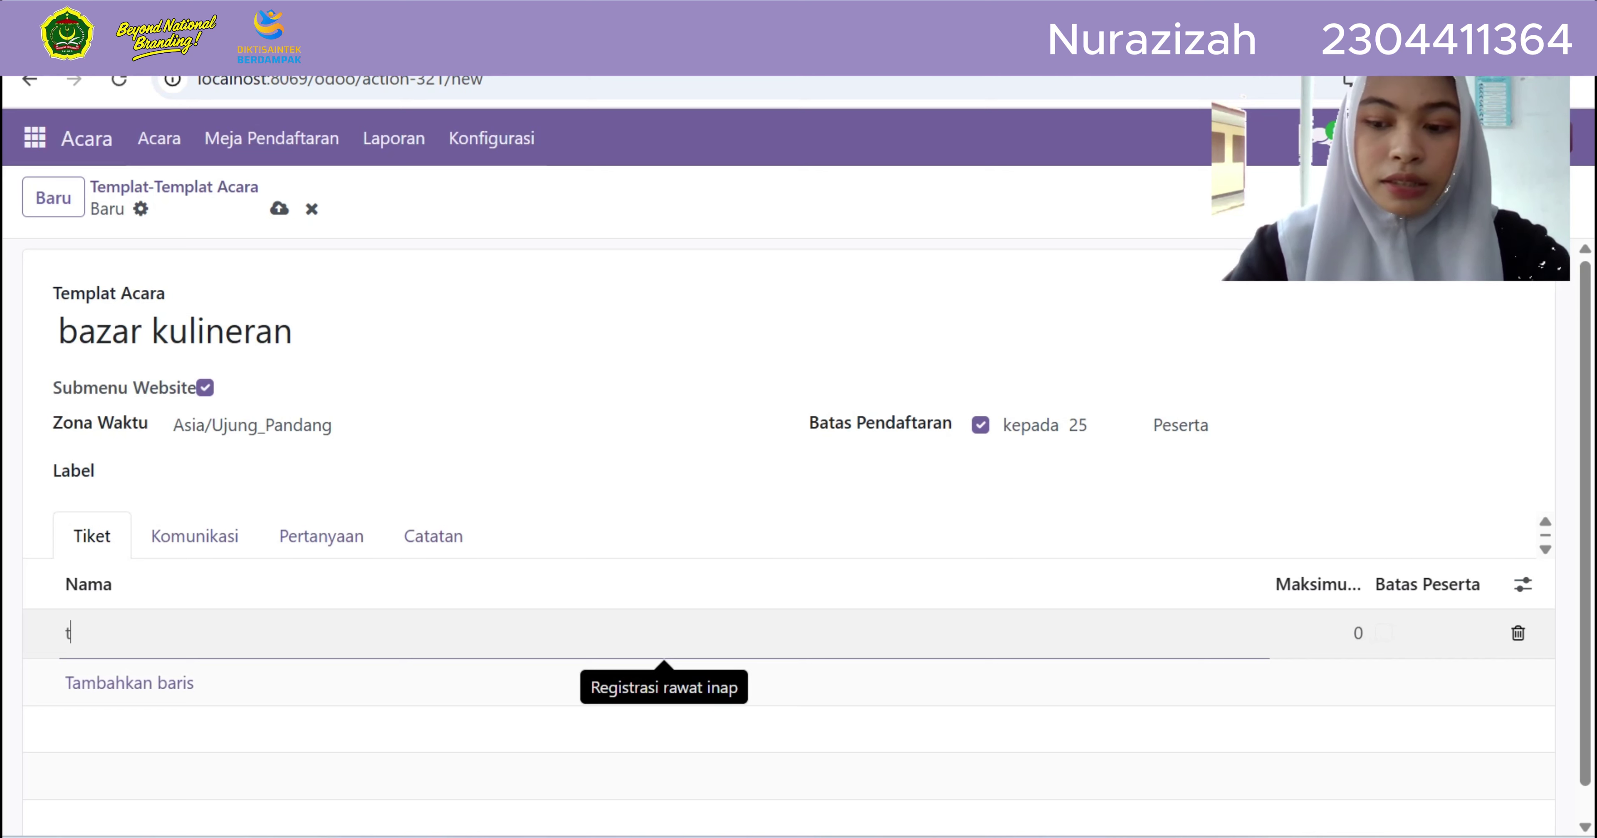
key("BackSpace")
type("tendaa")
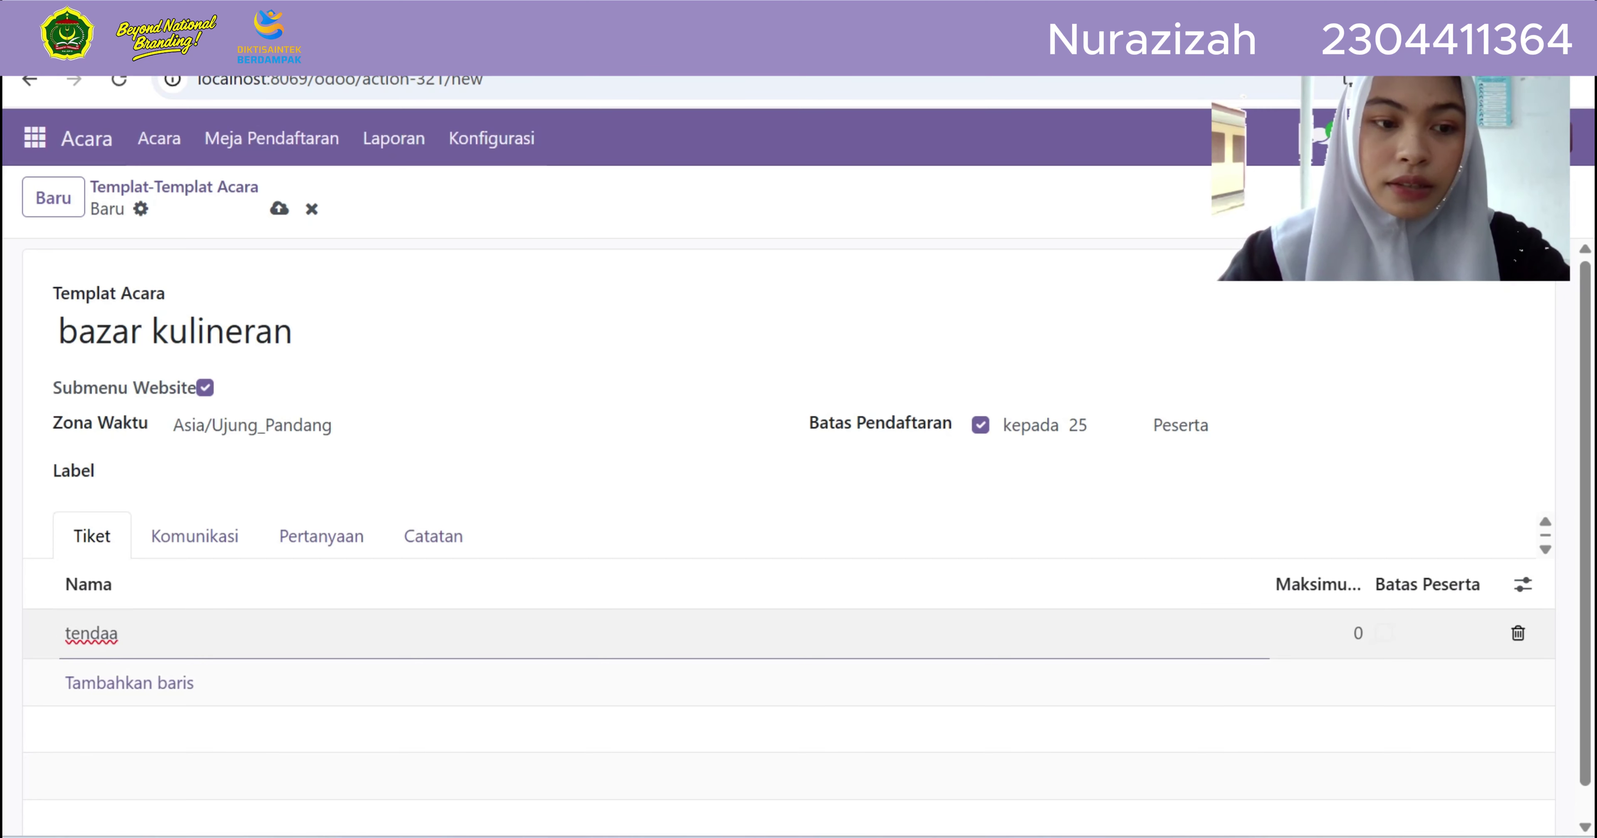
key("BackSpace")
type("1")
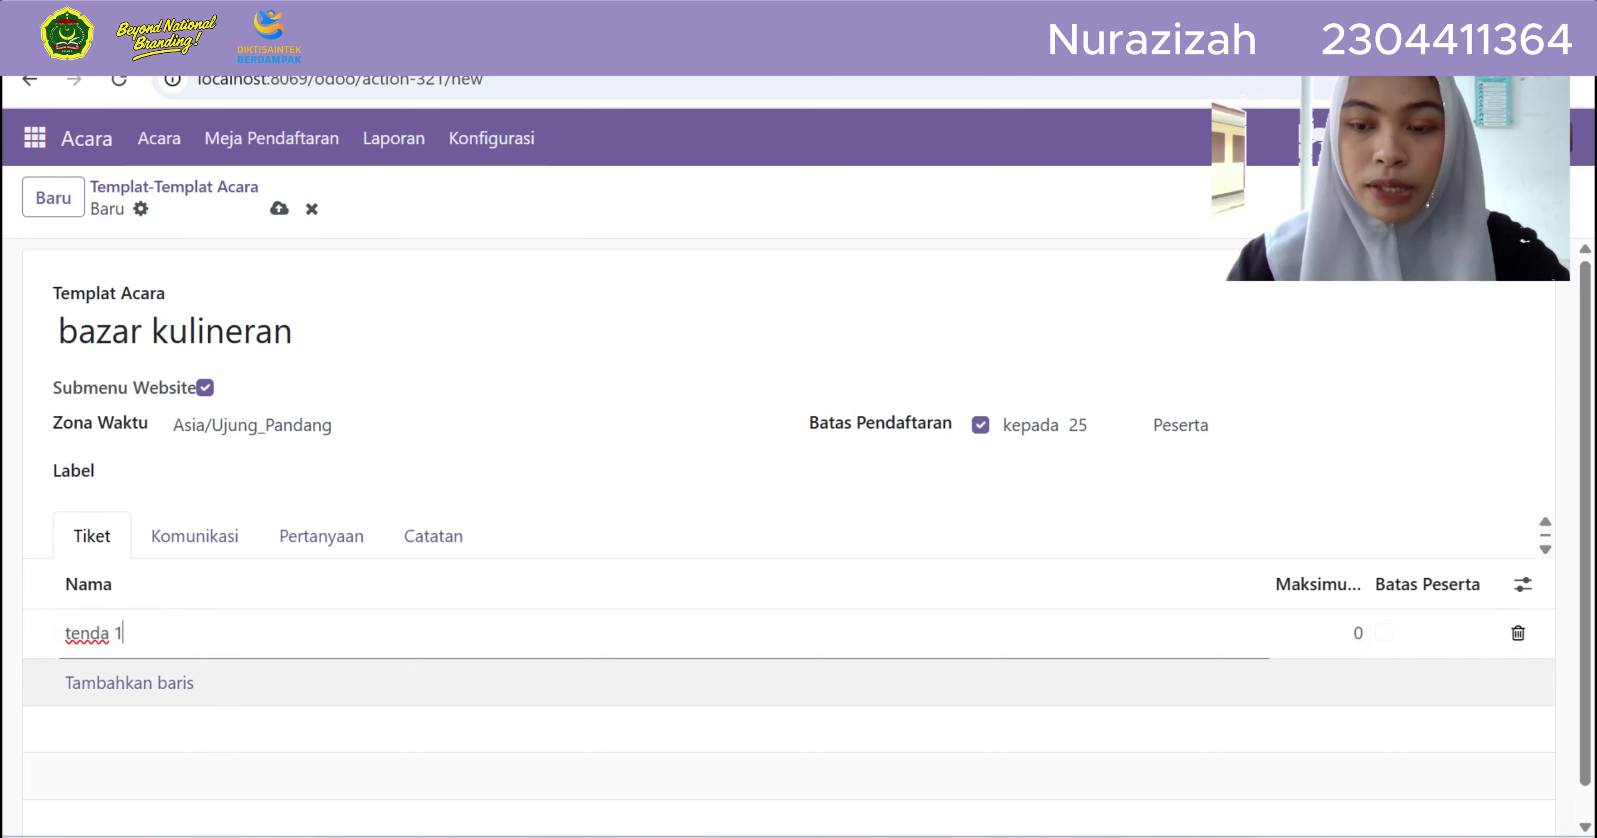
key("Tab")
key("BackSpace")
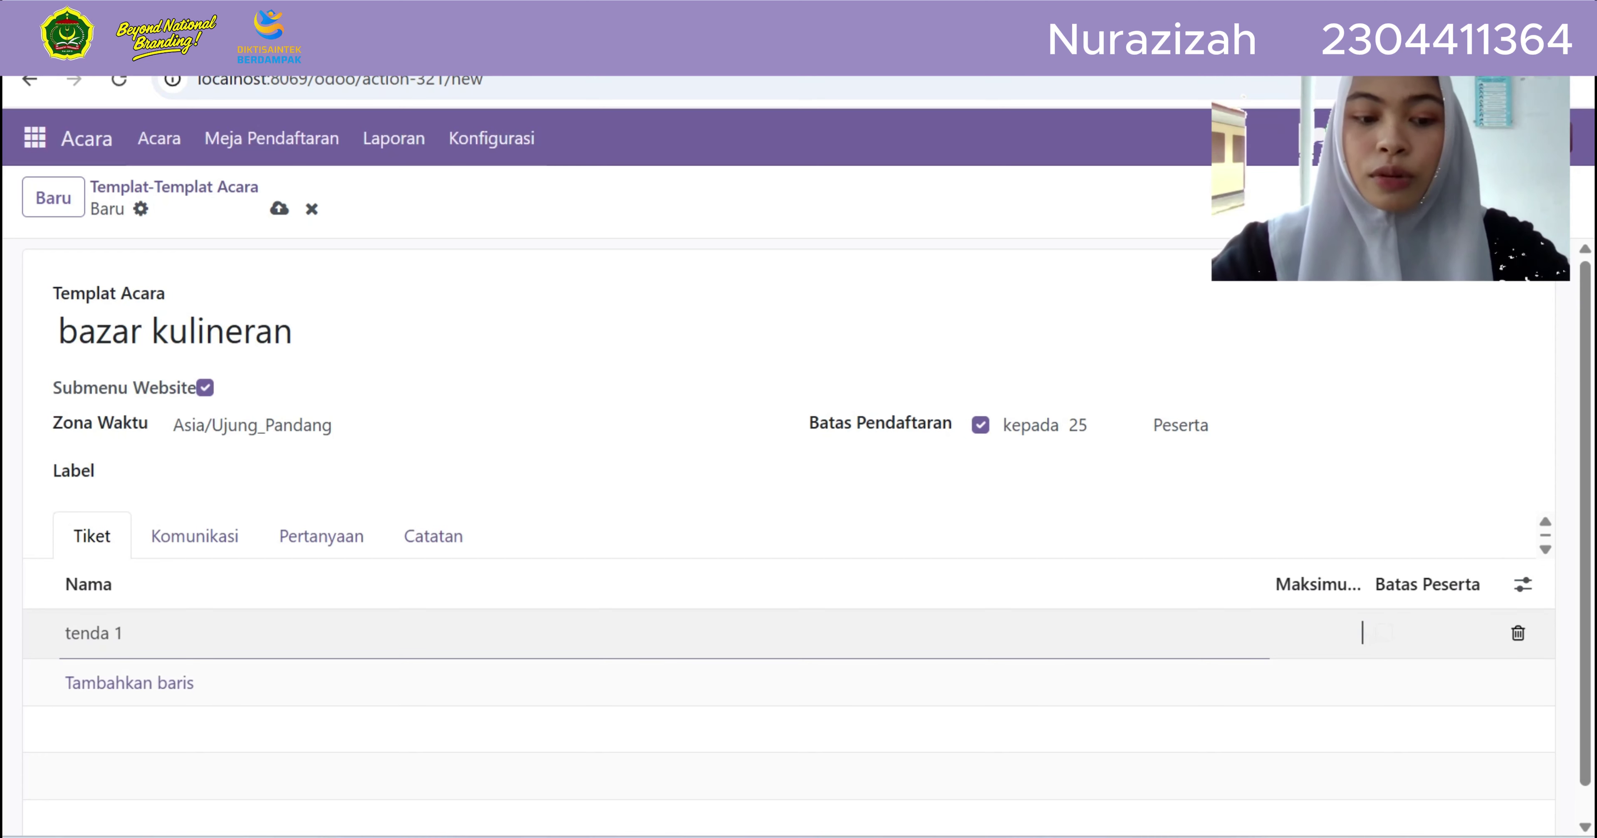
type("25")
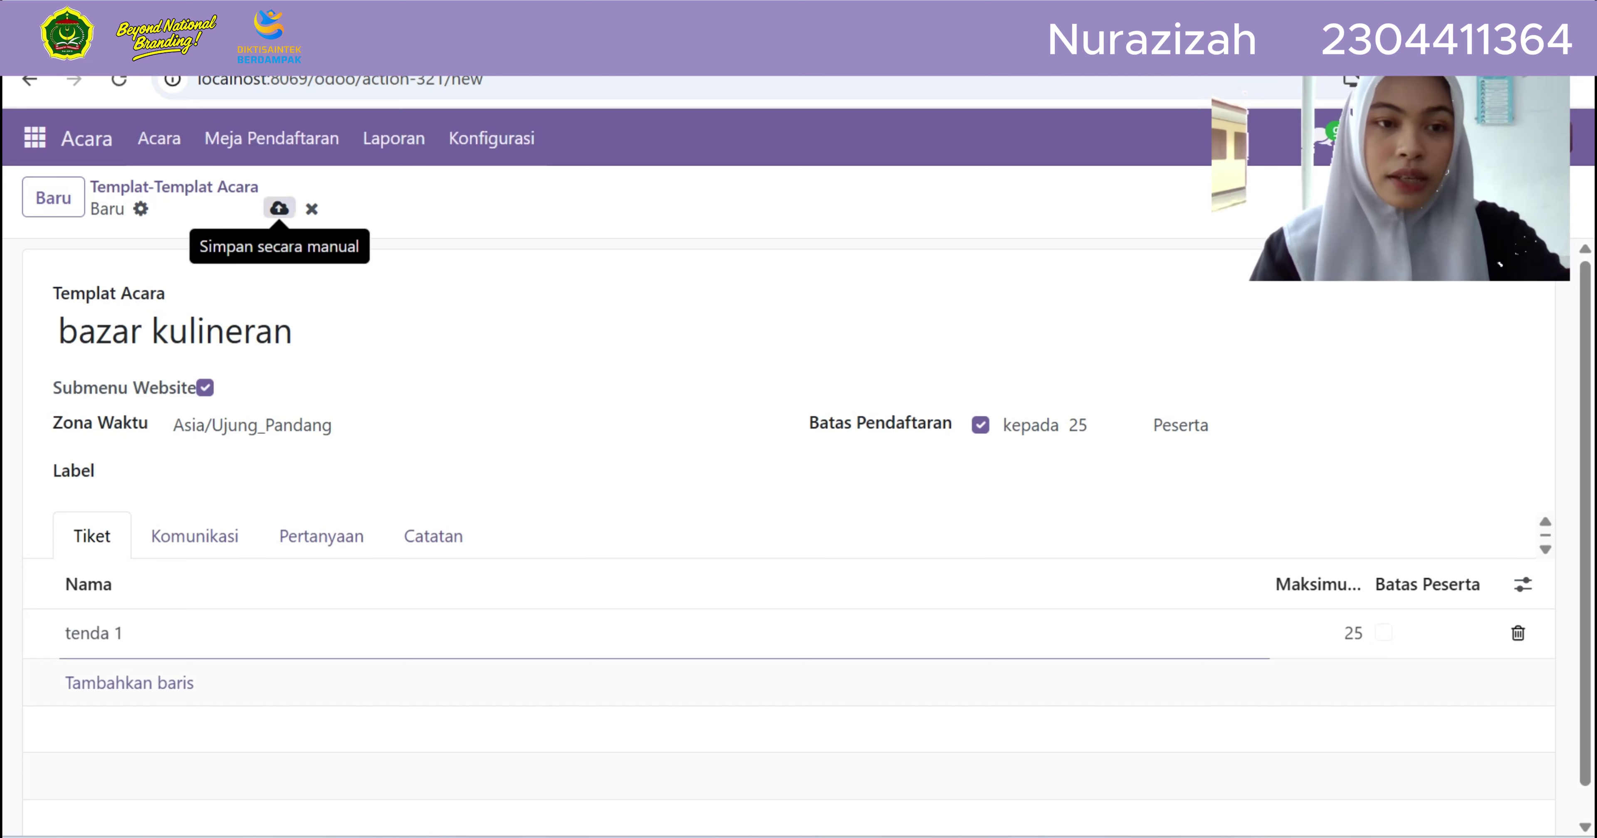
left_click(279, 208)
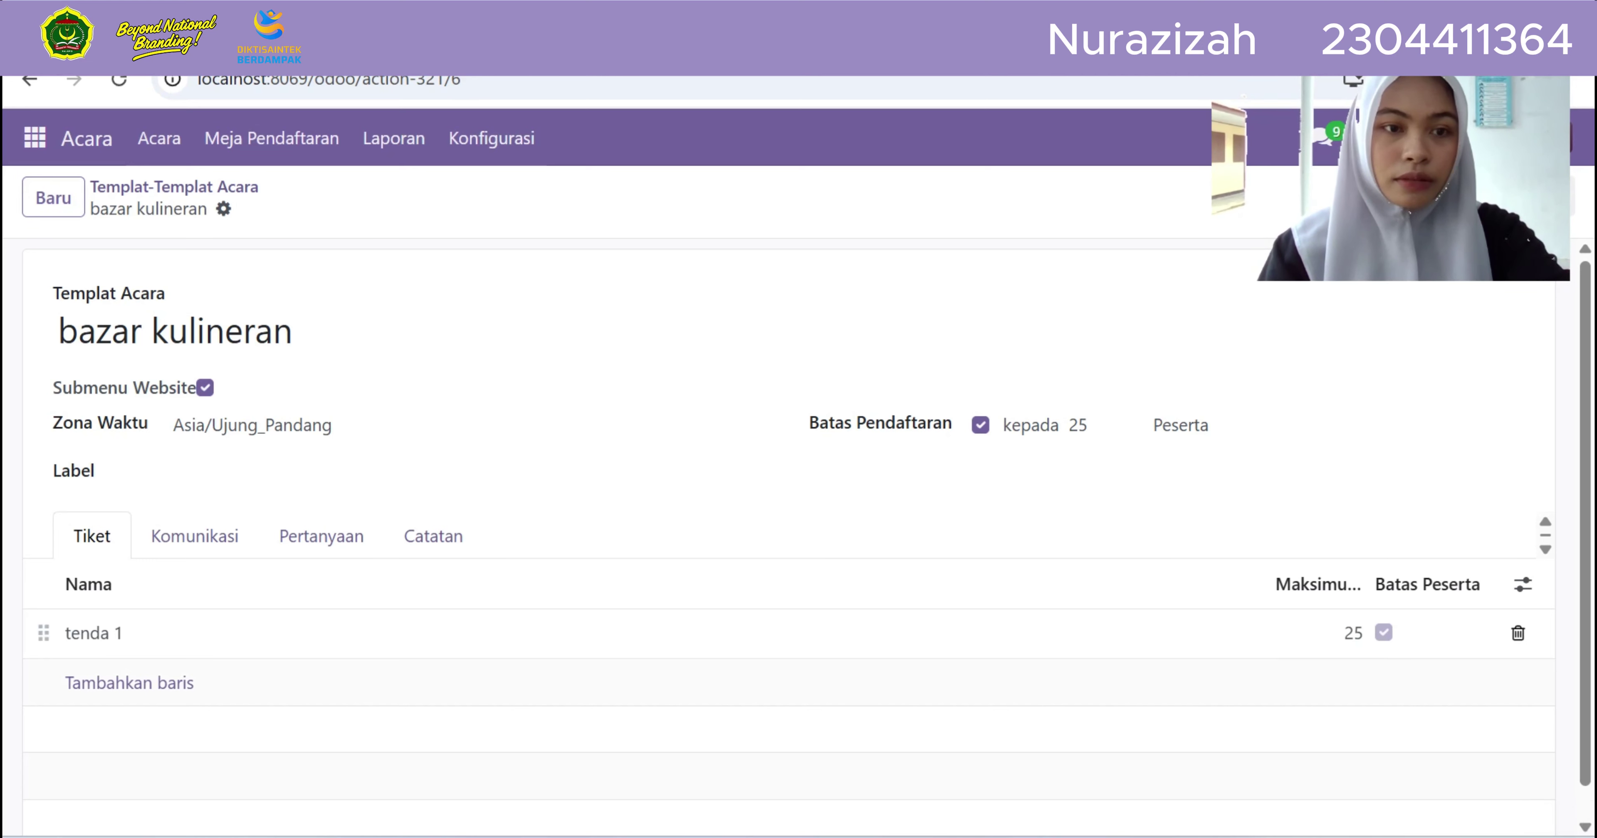
left_click(491, 138)
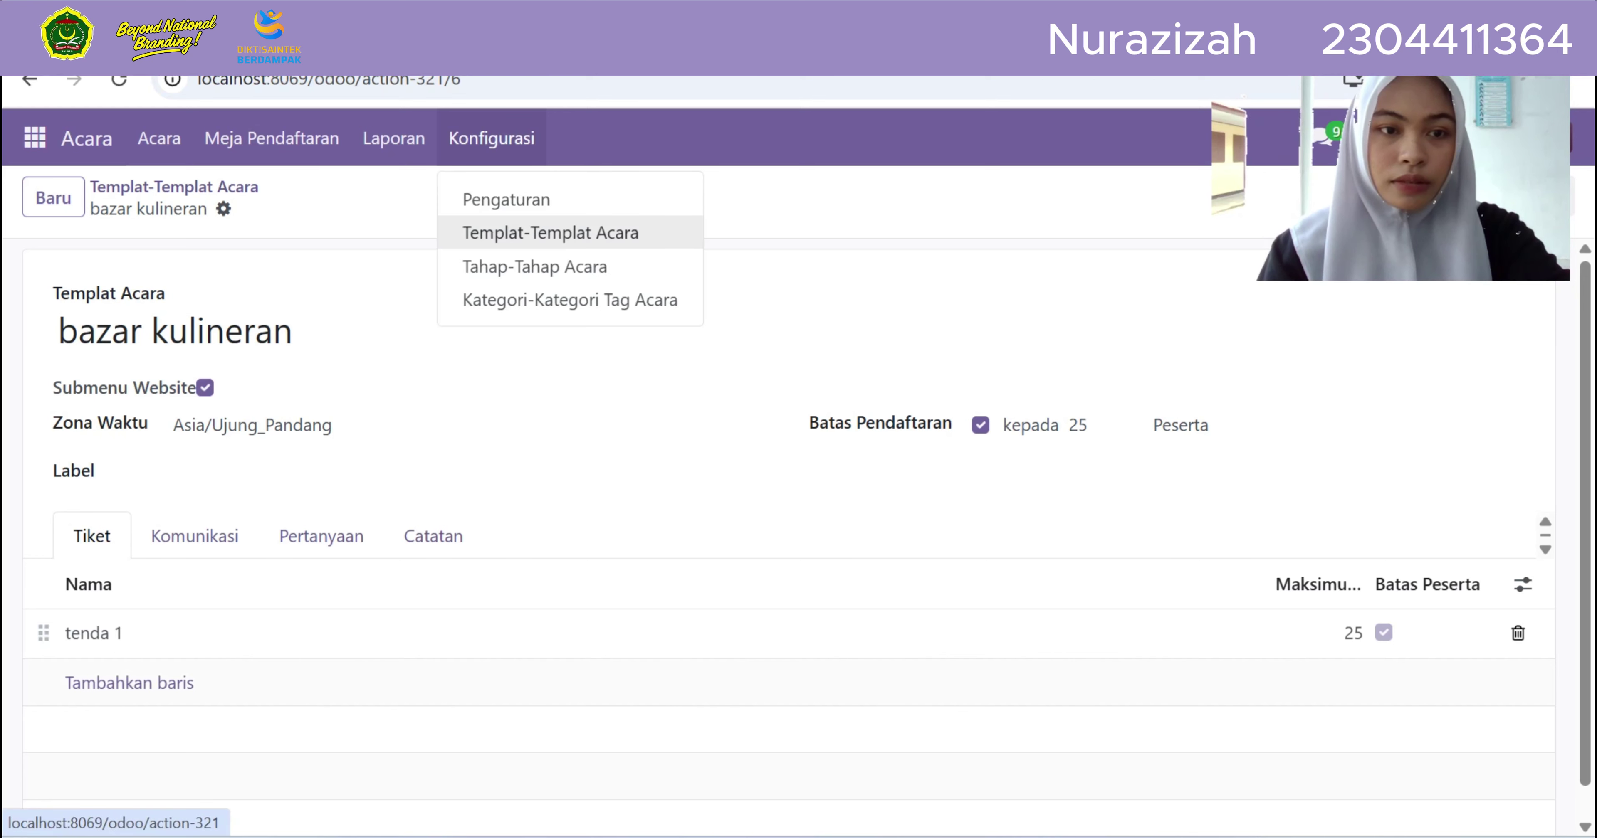
Pass through the templates list and open the Tahap-Tahap Acara event stages list
left_click(550, 232)
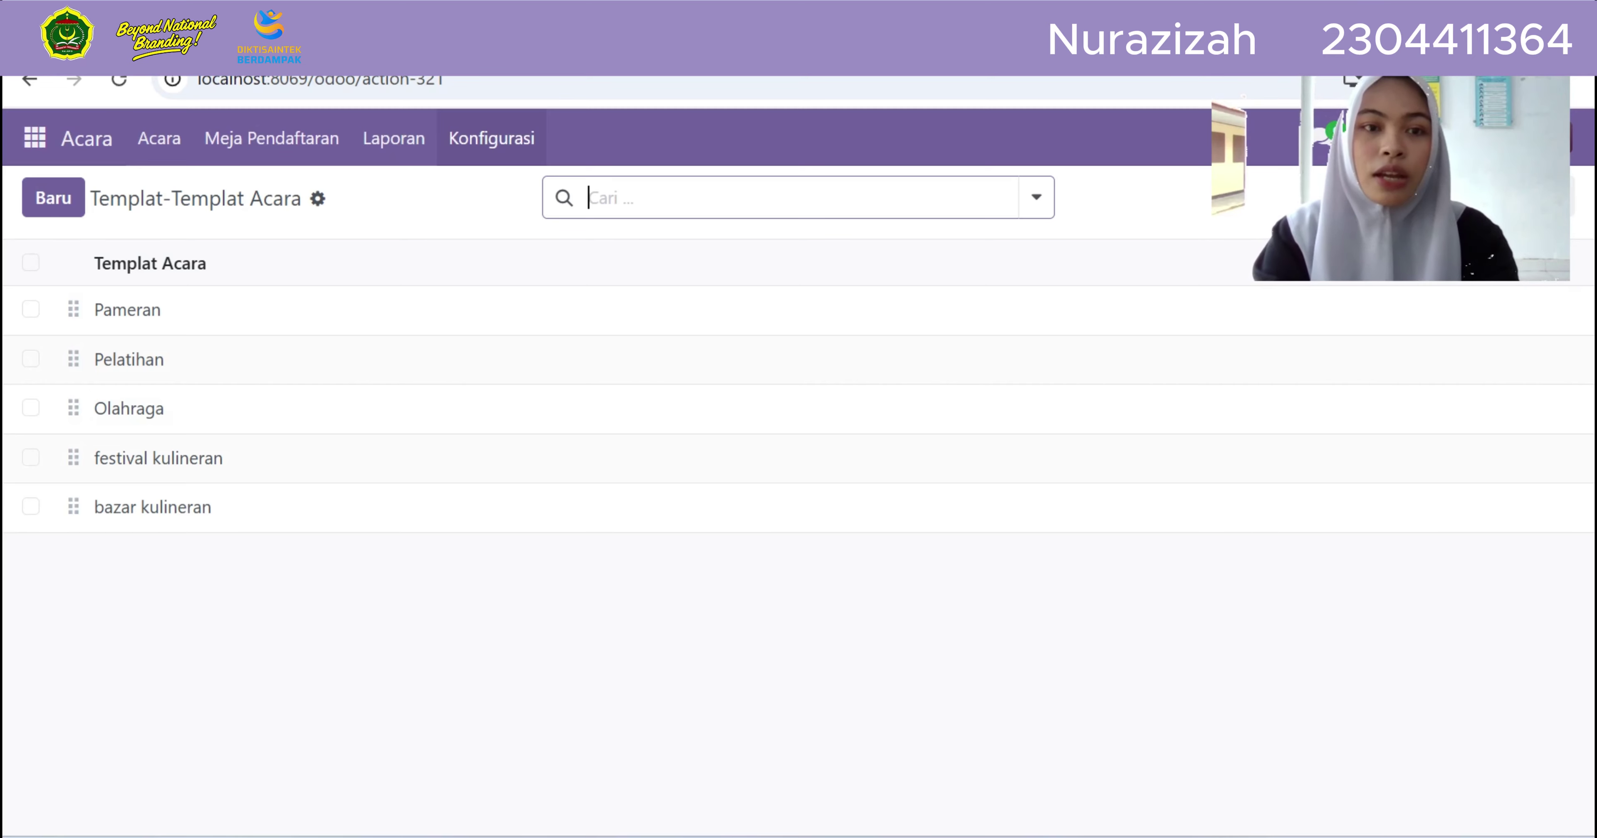
left_click(491, 137)
left_click(545, 266)
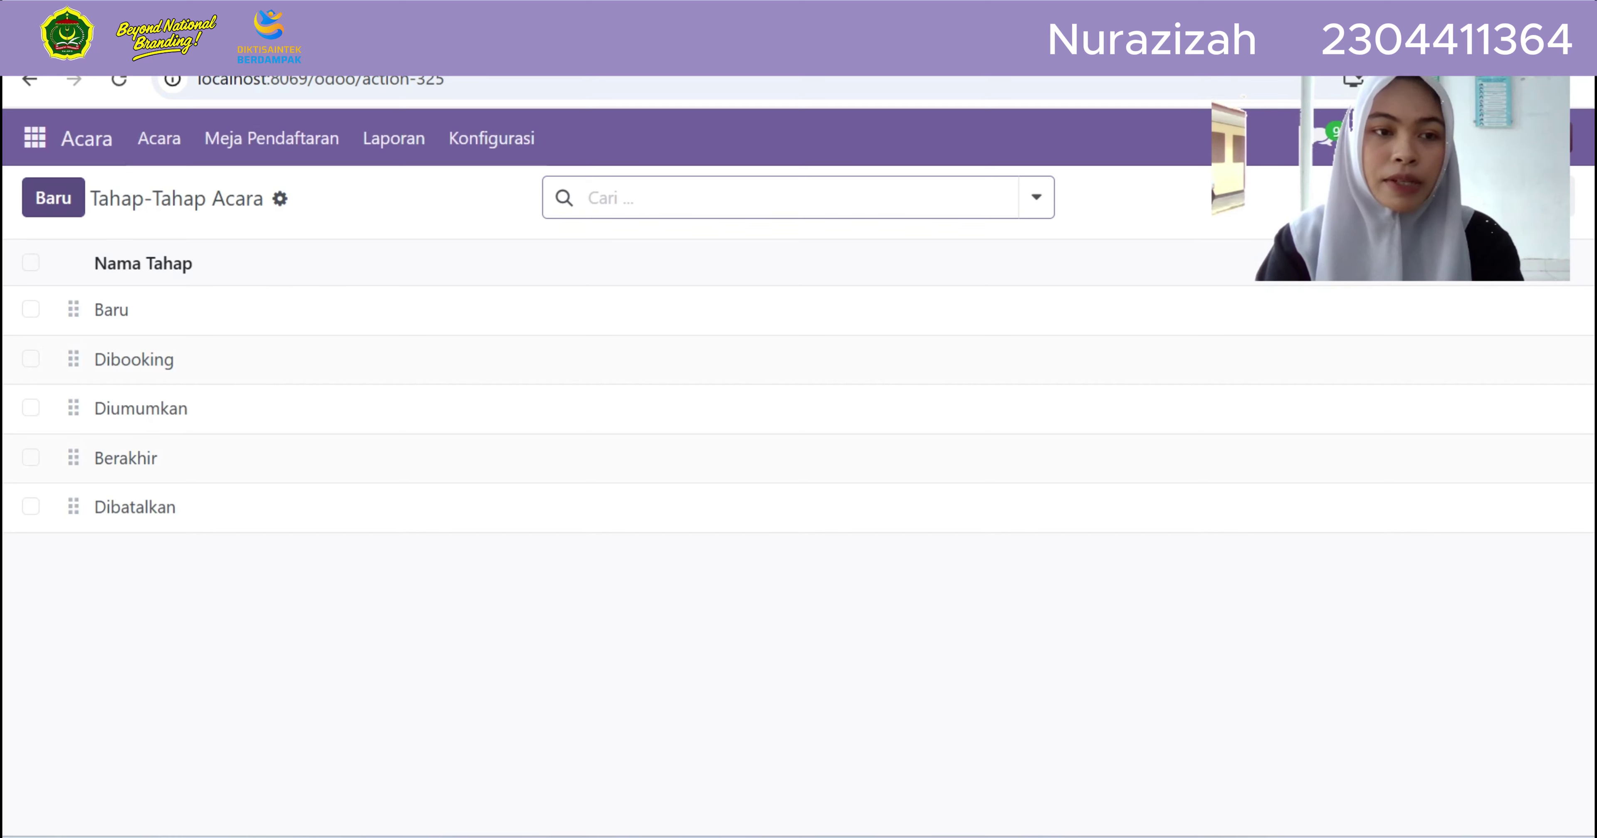
Add stage 'yang sedang berjalan', folded in kanban, final stage, sequence 5, and save it
left_click(53, 198)
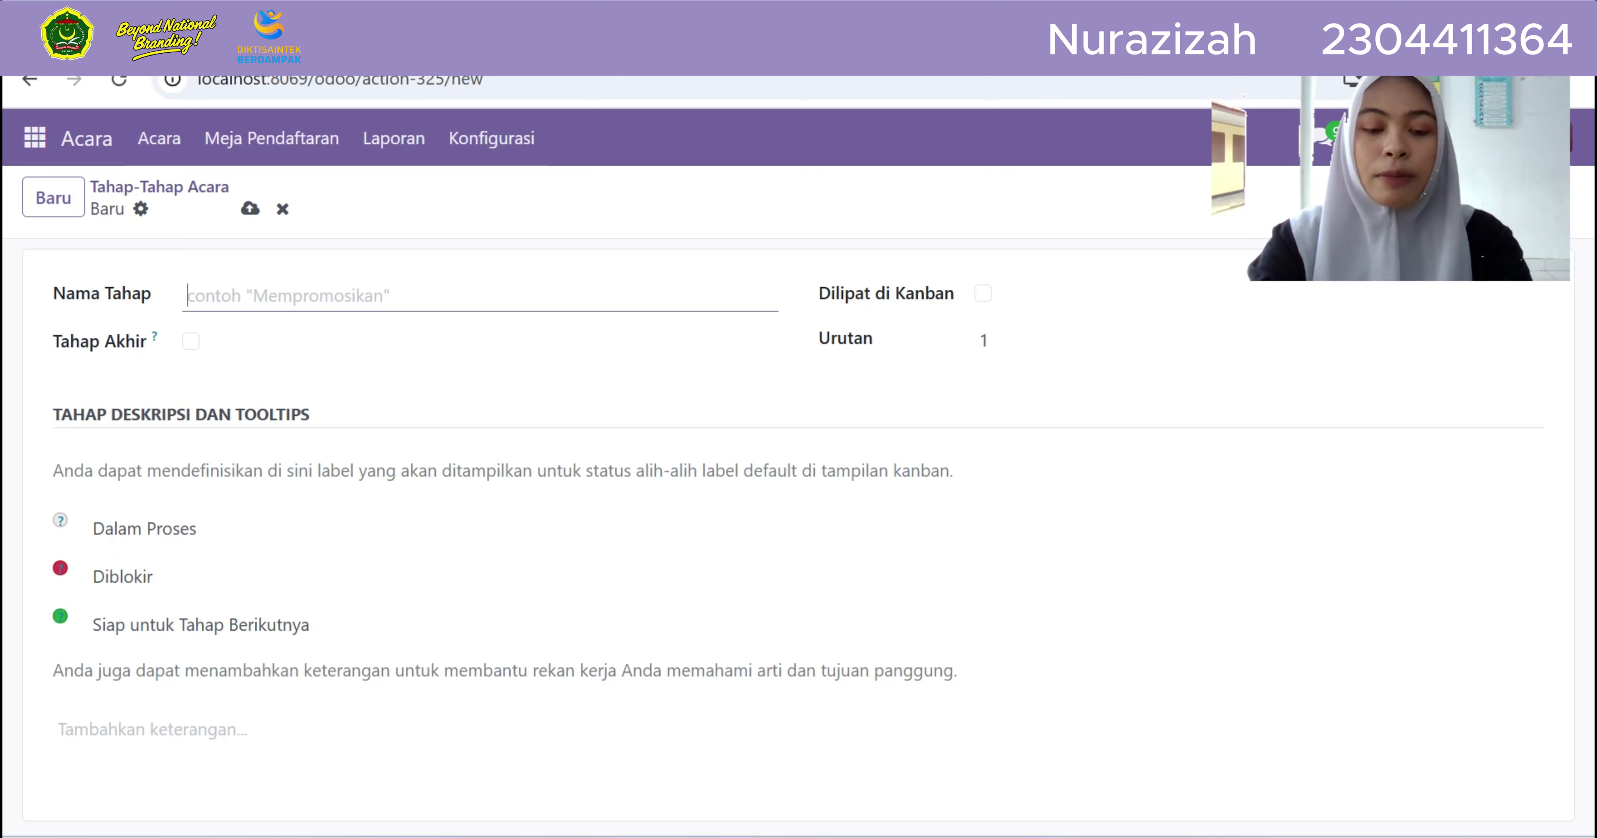
type("s")
key("BackSpace")
type("yan")
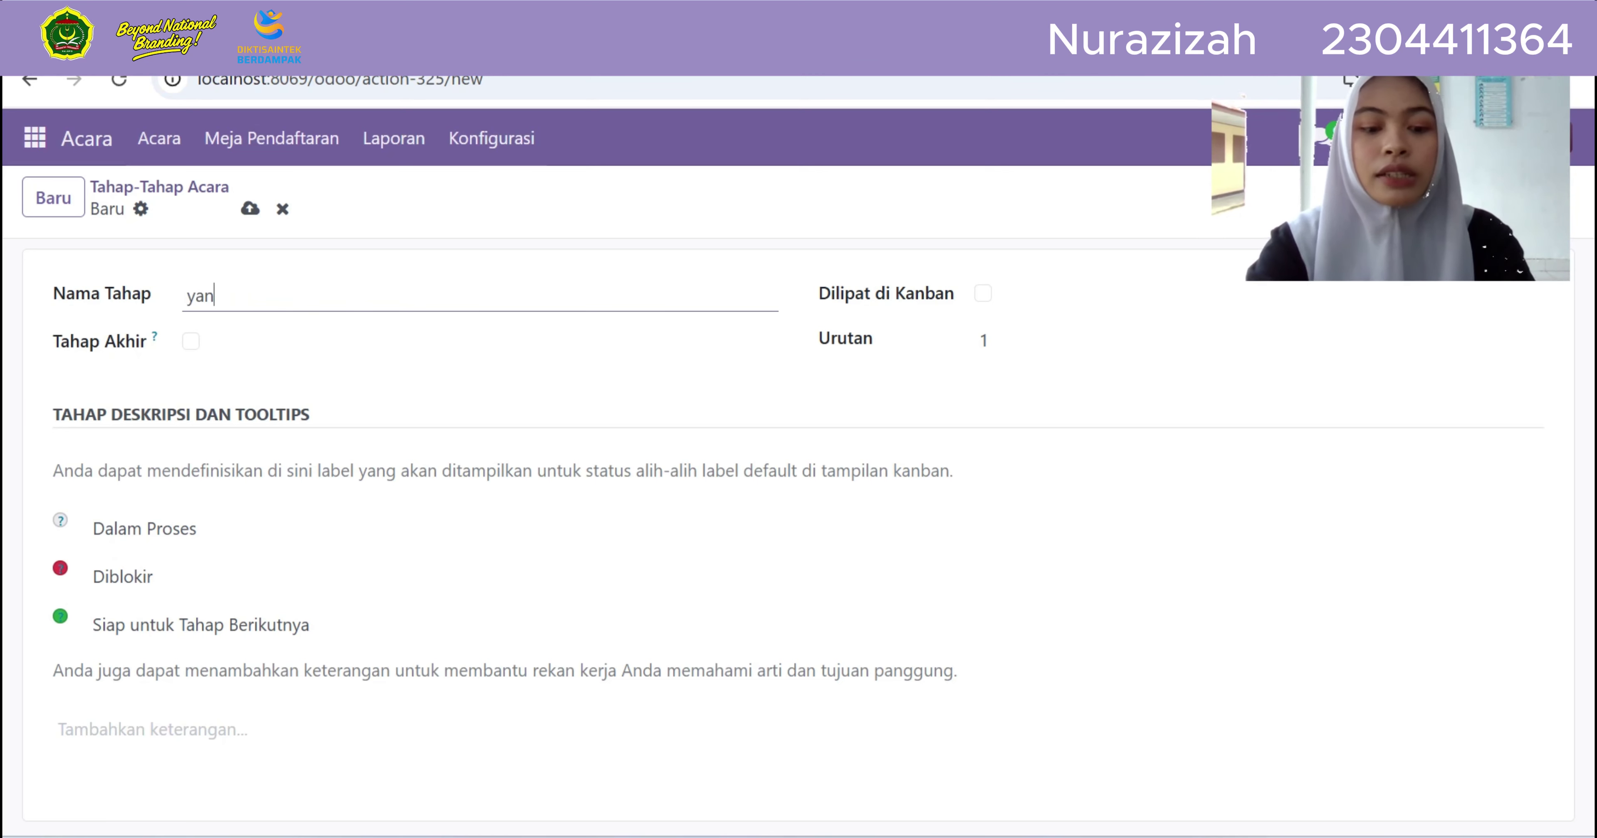
type("g sedang berjalan")
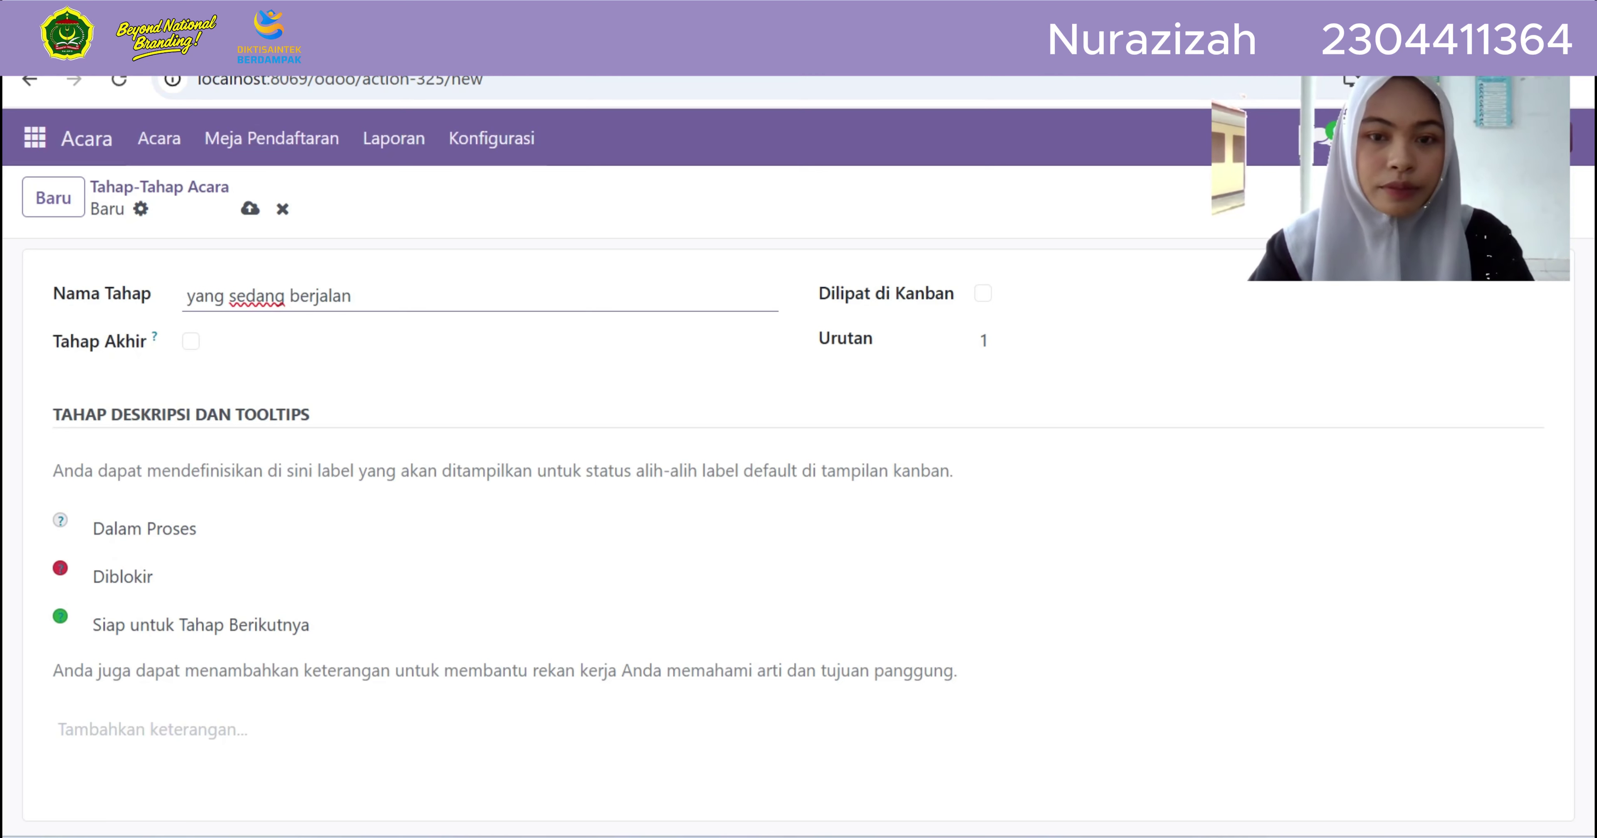
left_click(983, 293)
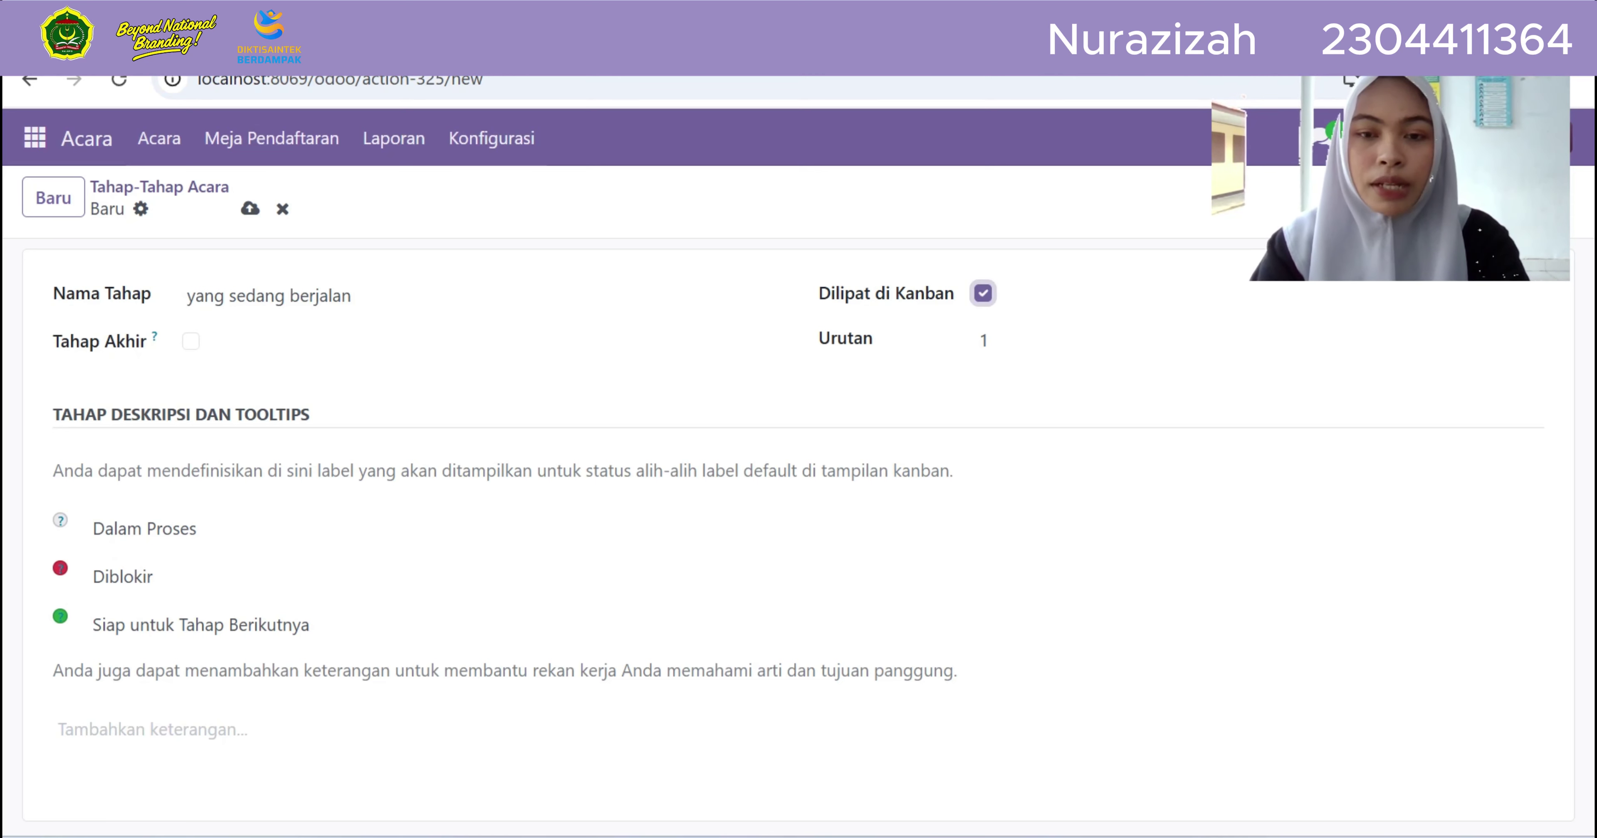
left_click(191, 341)
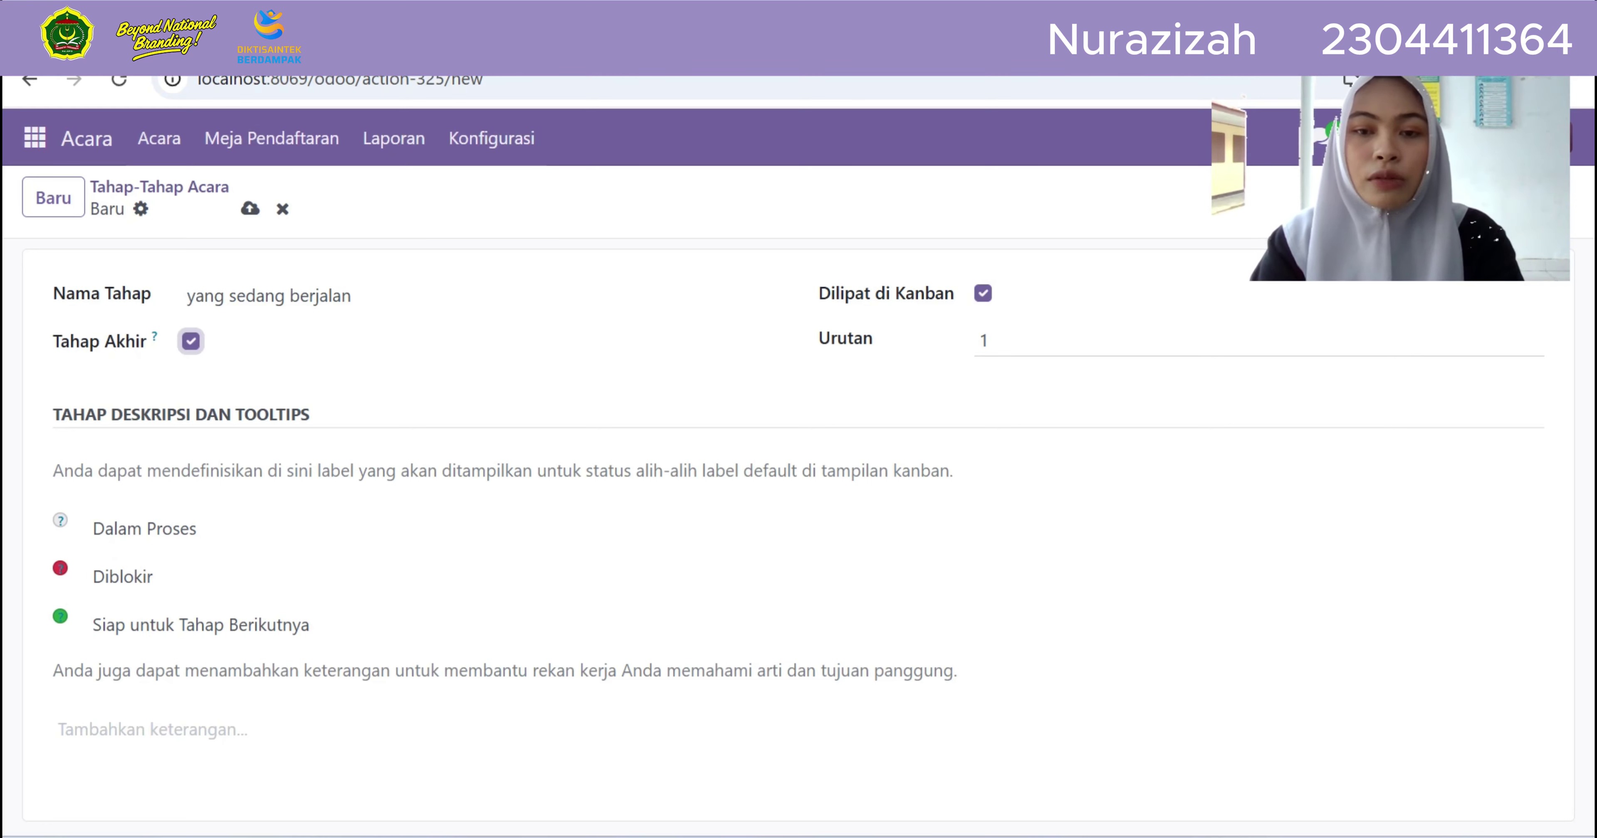
left_click(984, 341)
key("BackSpace")
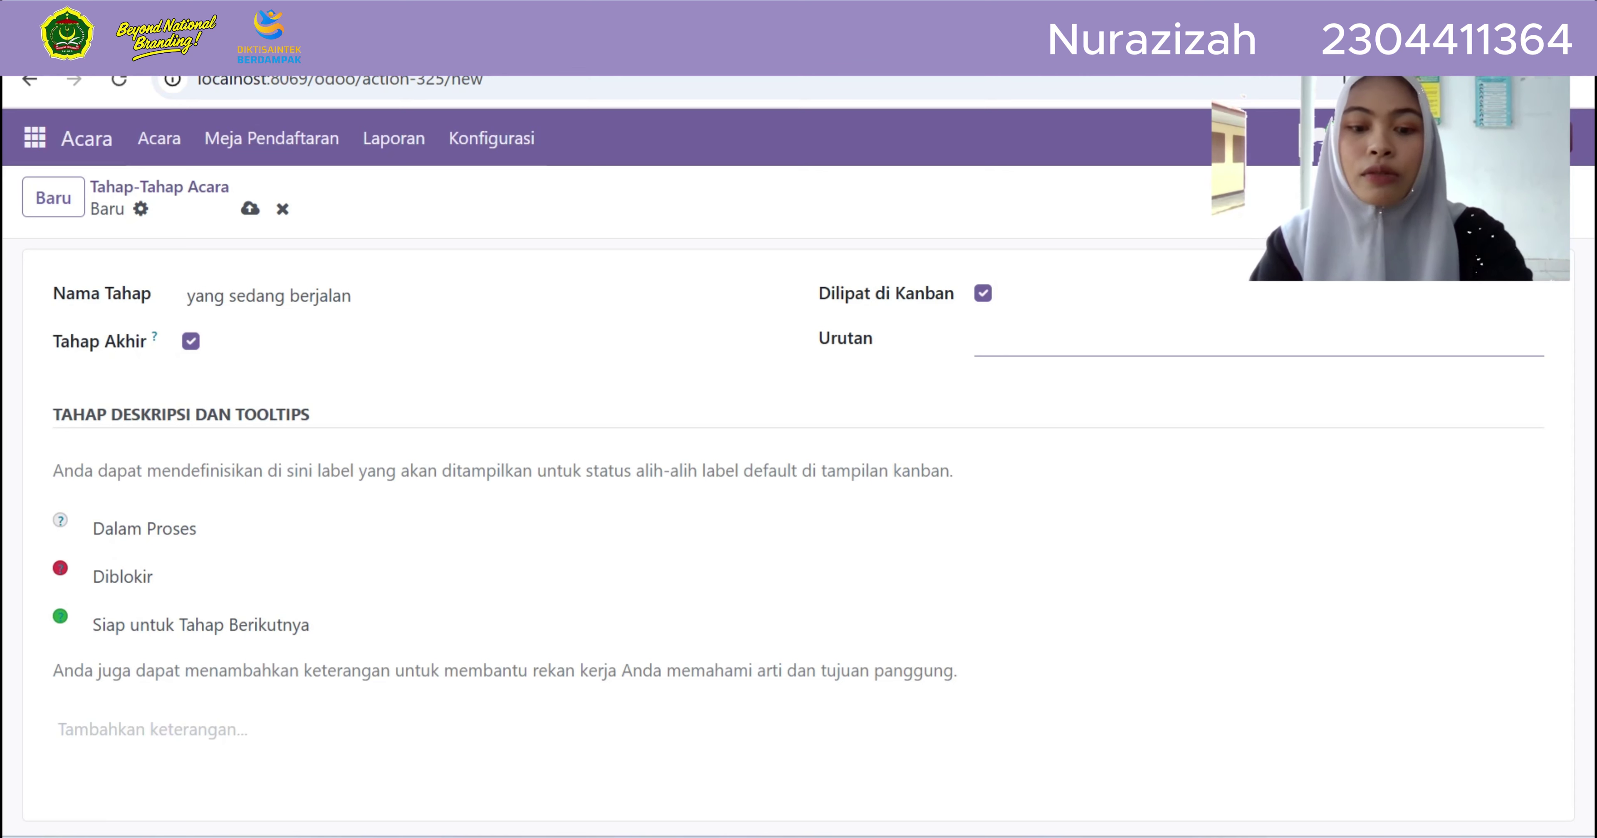
type("5")
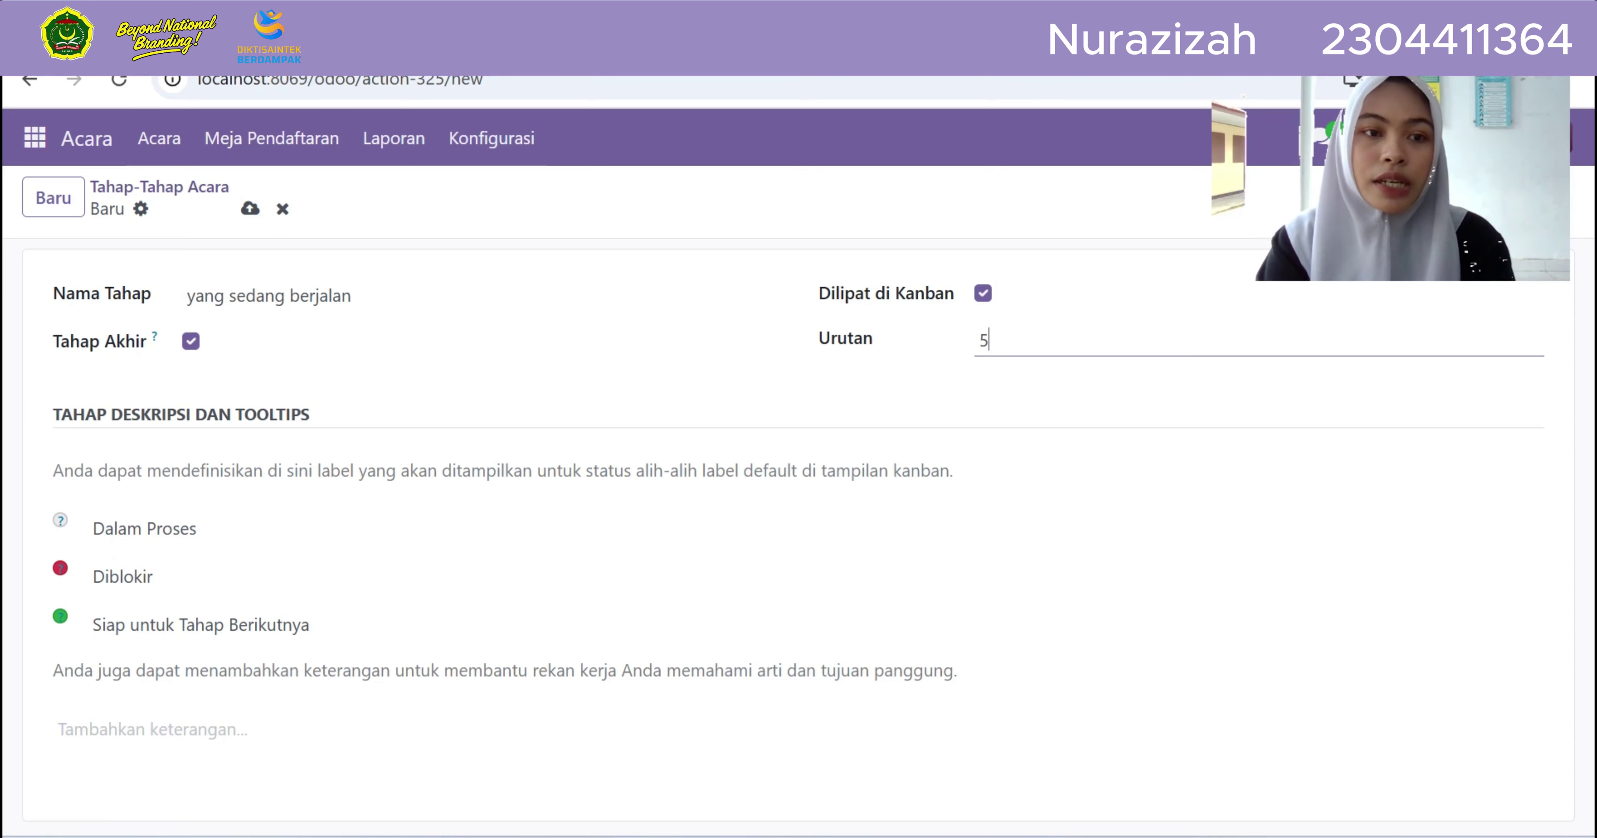
left_click(250, 208)
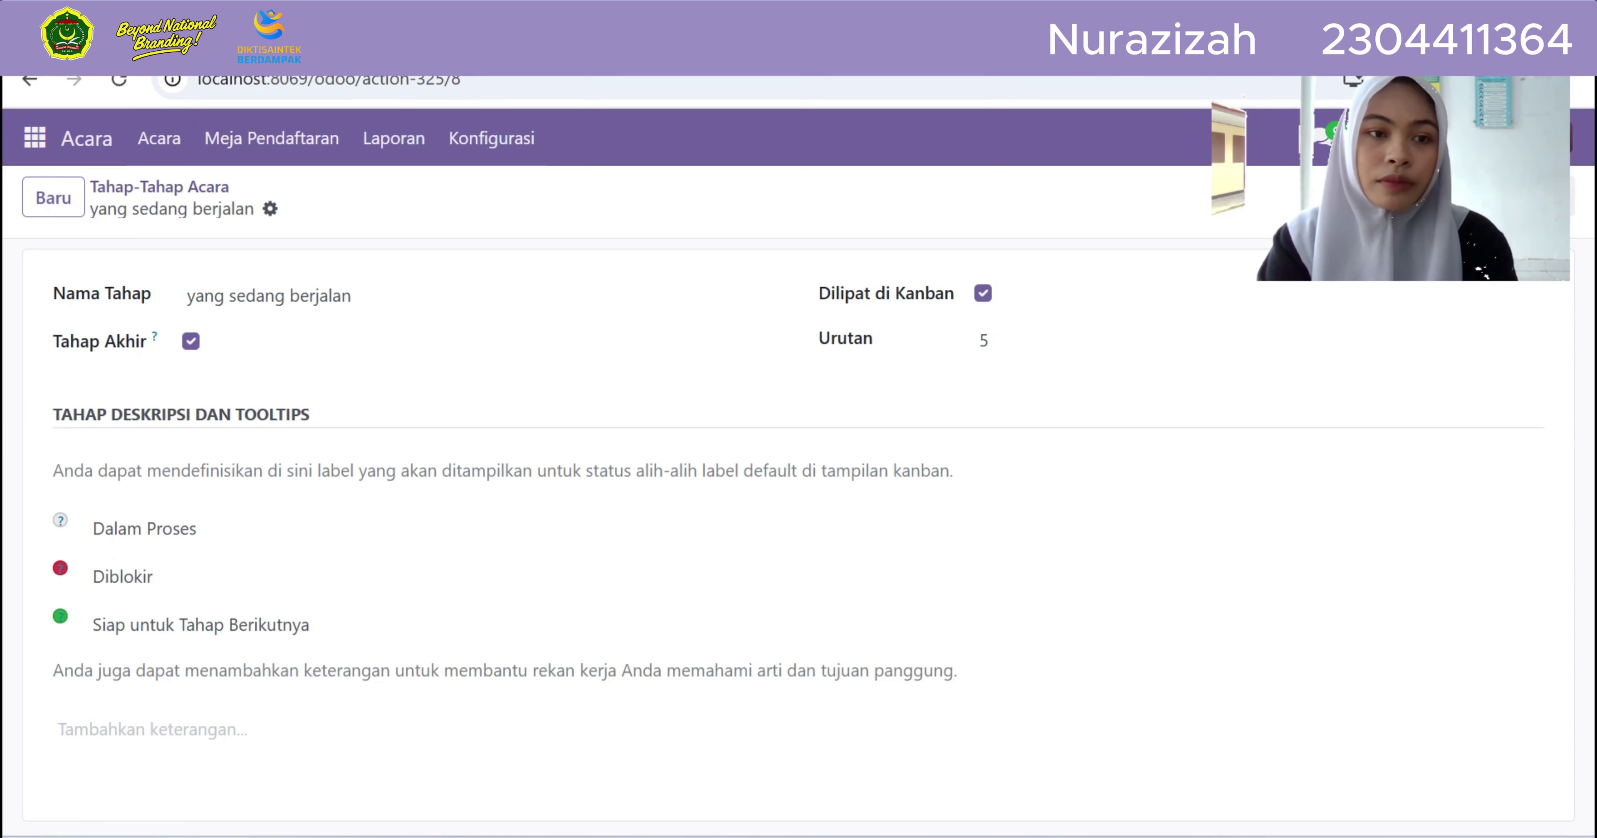
Reopen Tahap-Tahap Acara to see 'yang sedang berjalan' listed among six stages
left_click(491, 138)
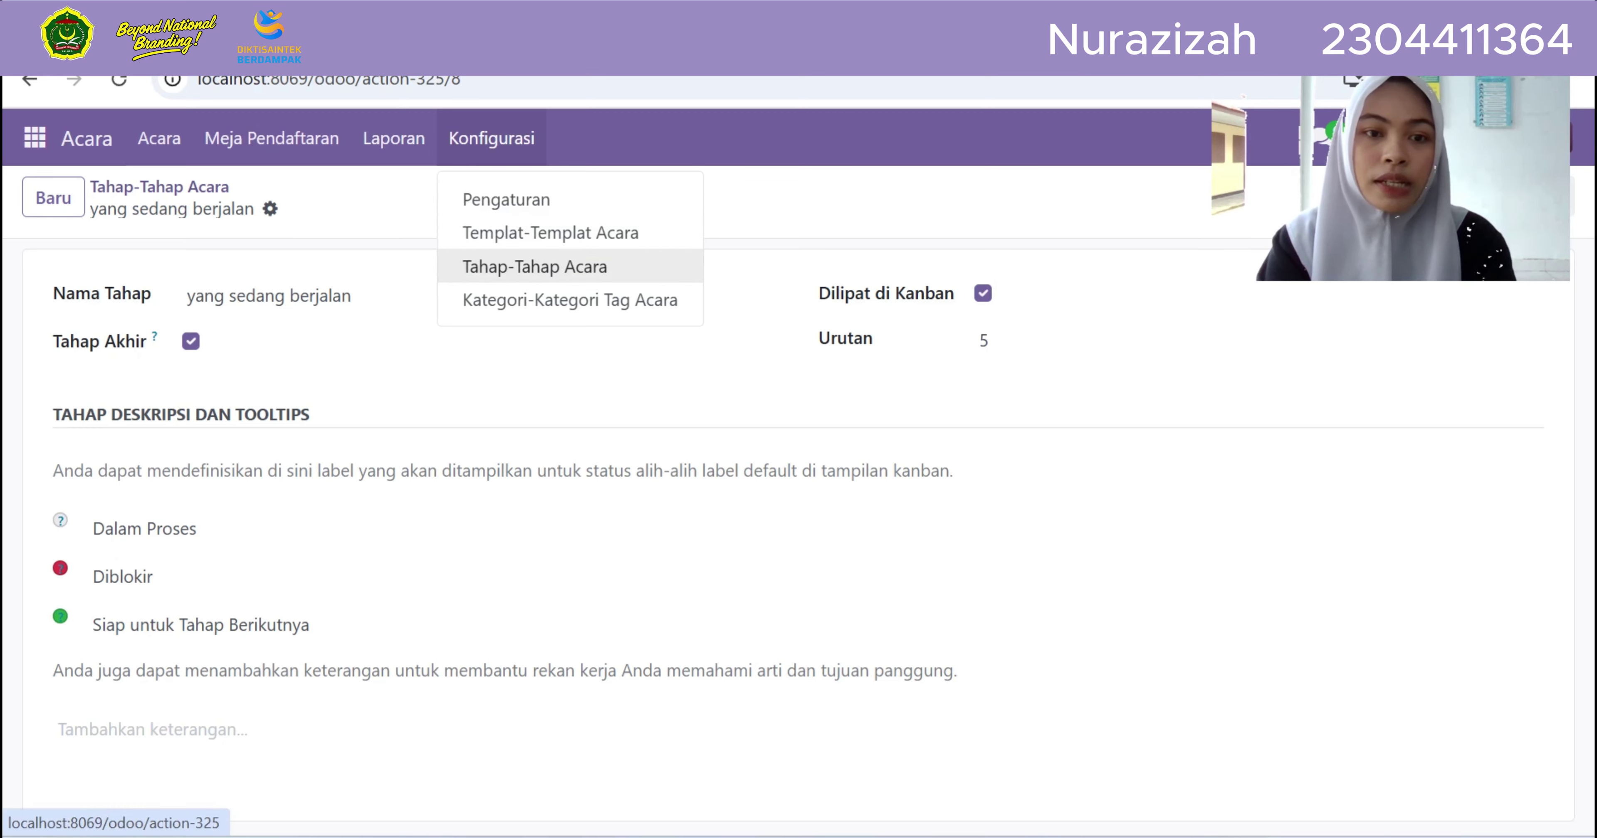
left_click(534, 267)
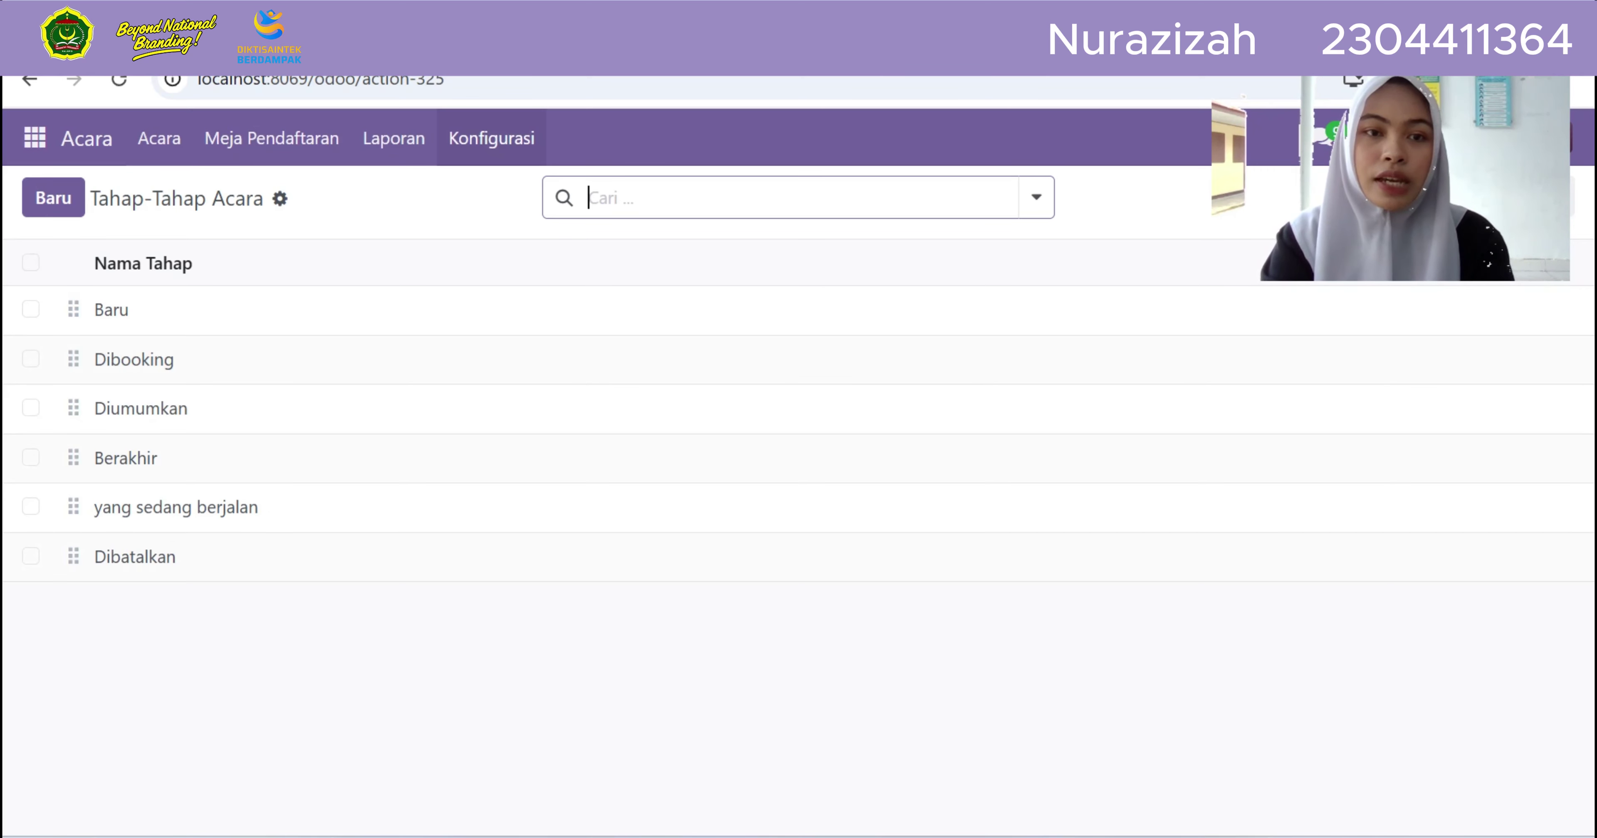
left_click(491, 138)
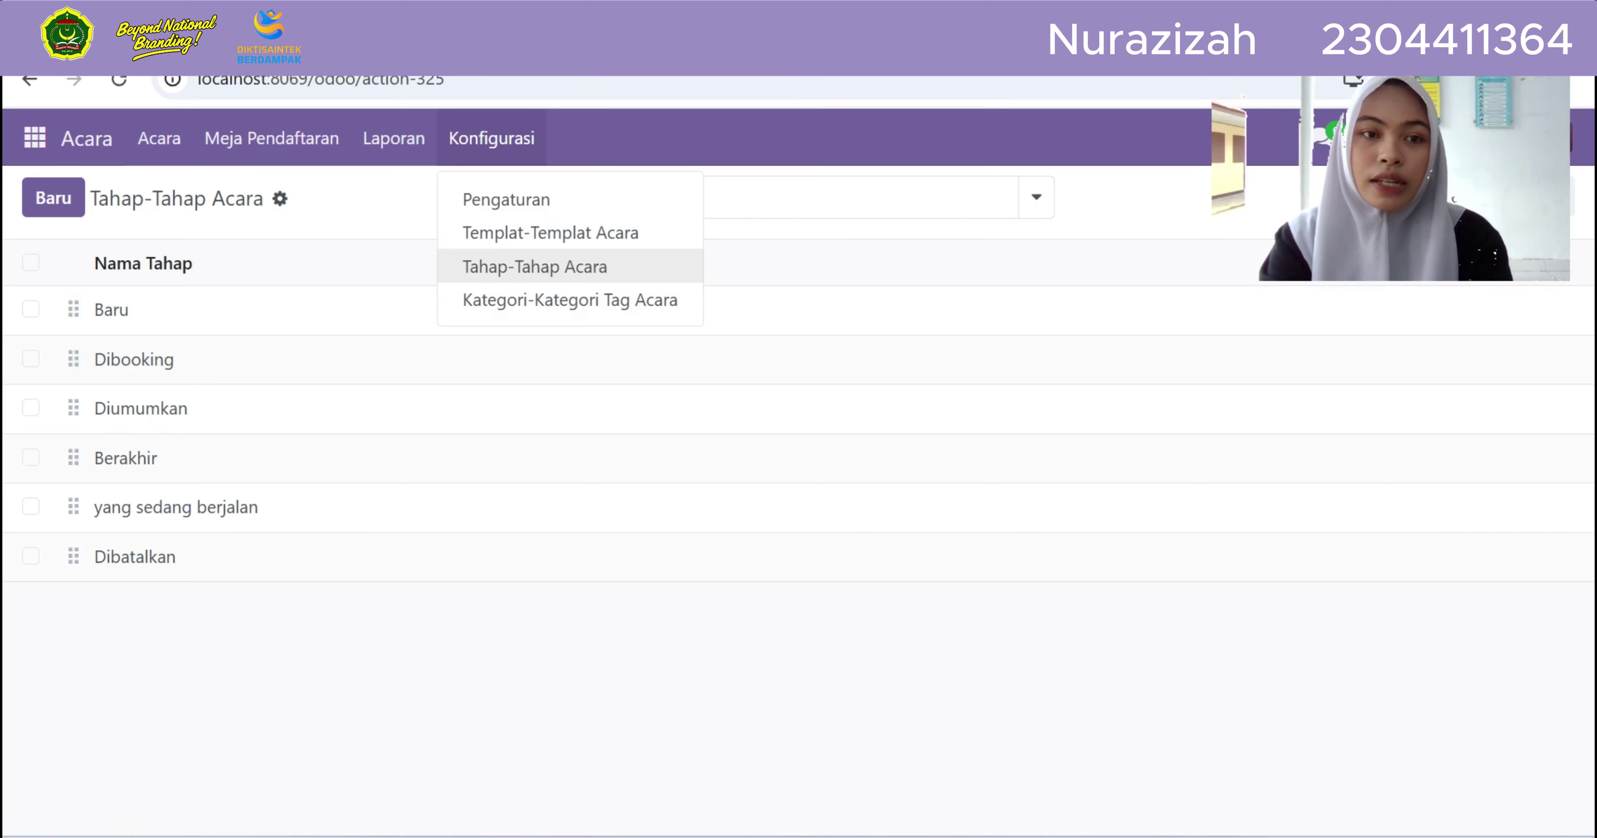
Choose the menu entry that brings up the Peserta attendee chart of registrations per event
left_click(534, 267)
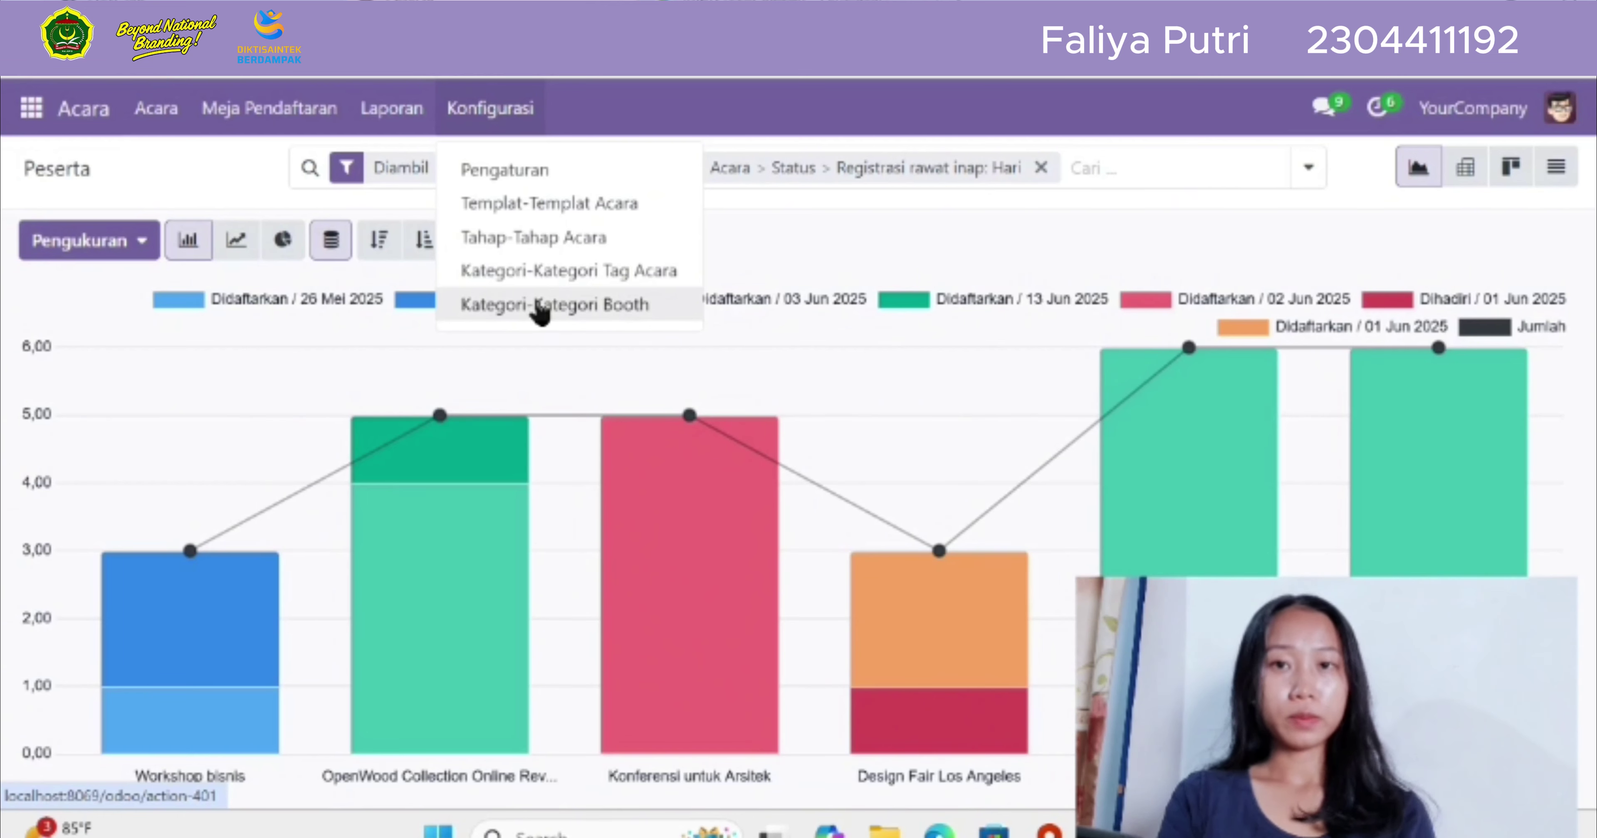
Switch off Manajemen Booth in the Acara settings, close the uninstall warning and save
left_click(541, 179)
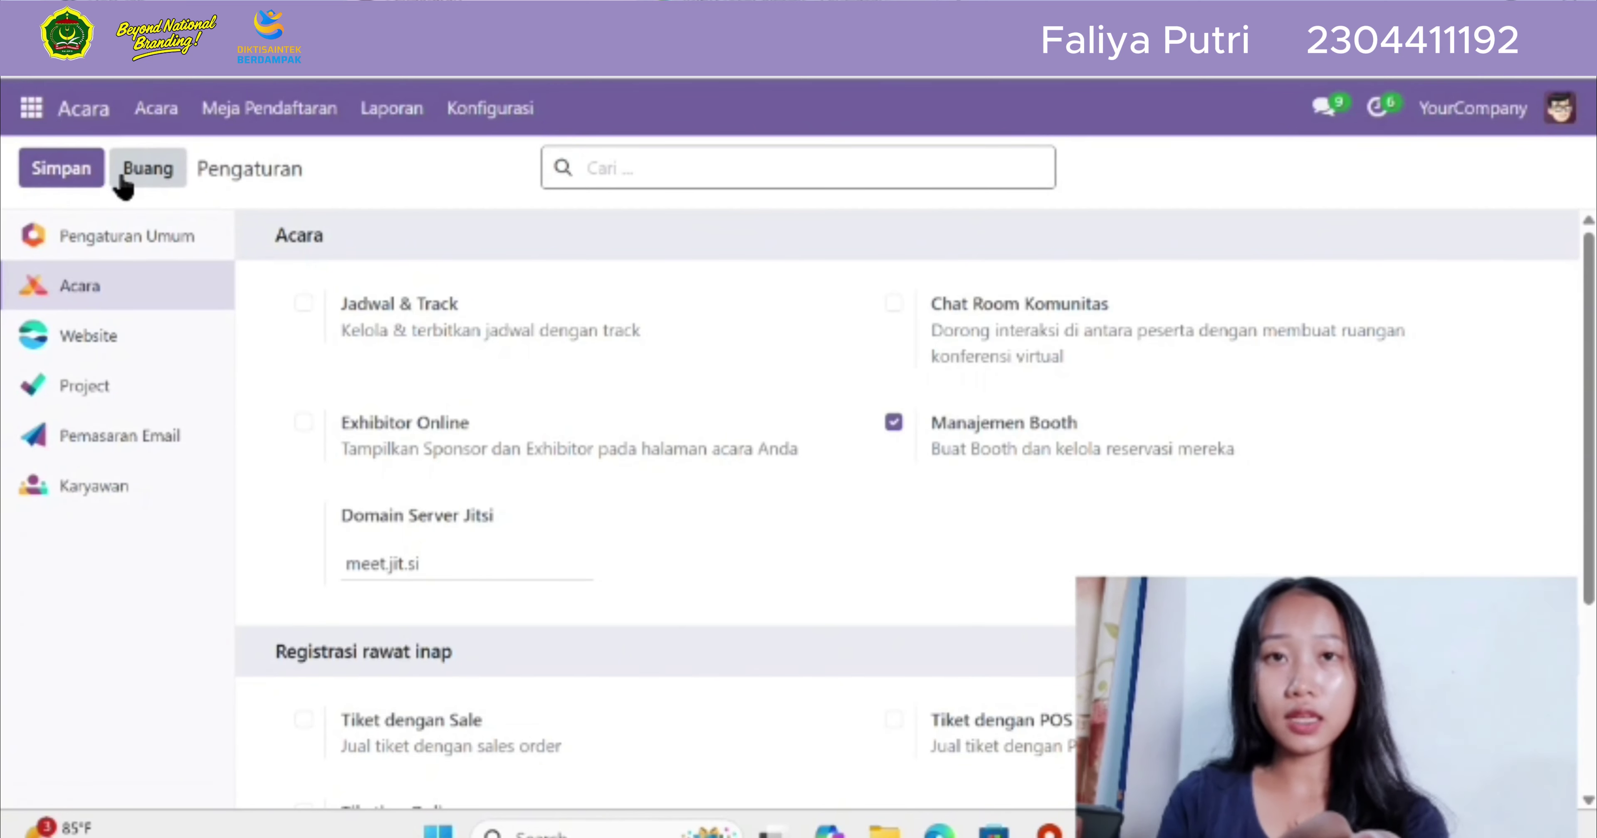
left_click(893, 422)
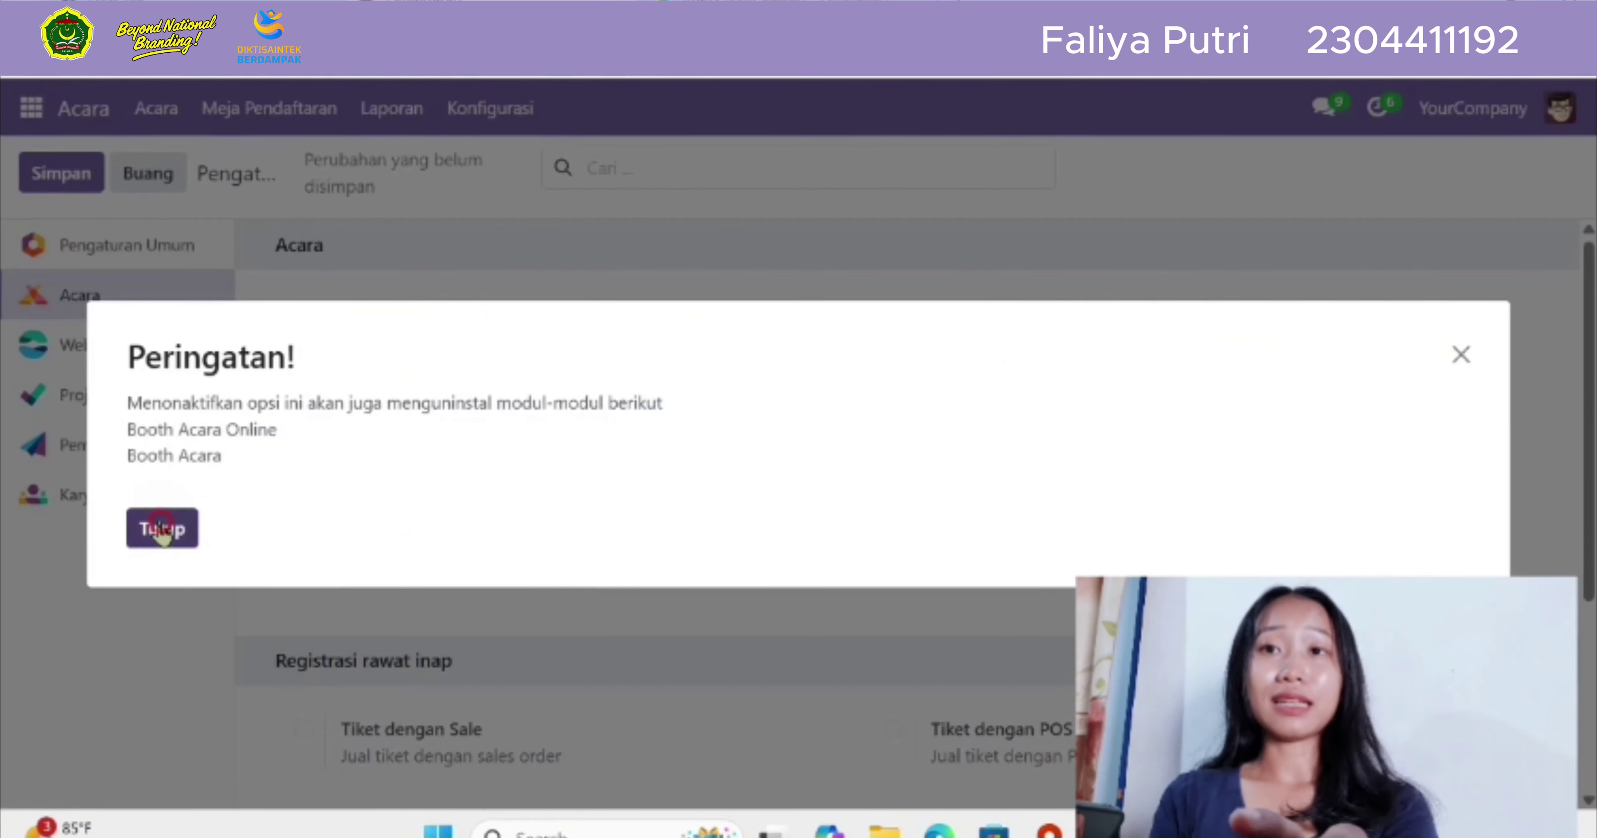
left_click(167, 529)
left_click(82, 190)
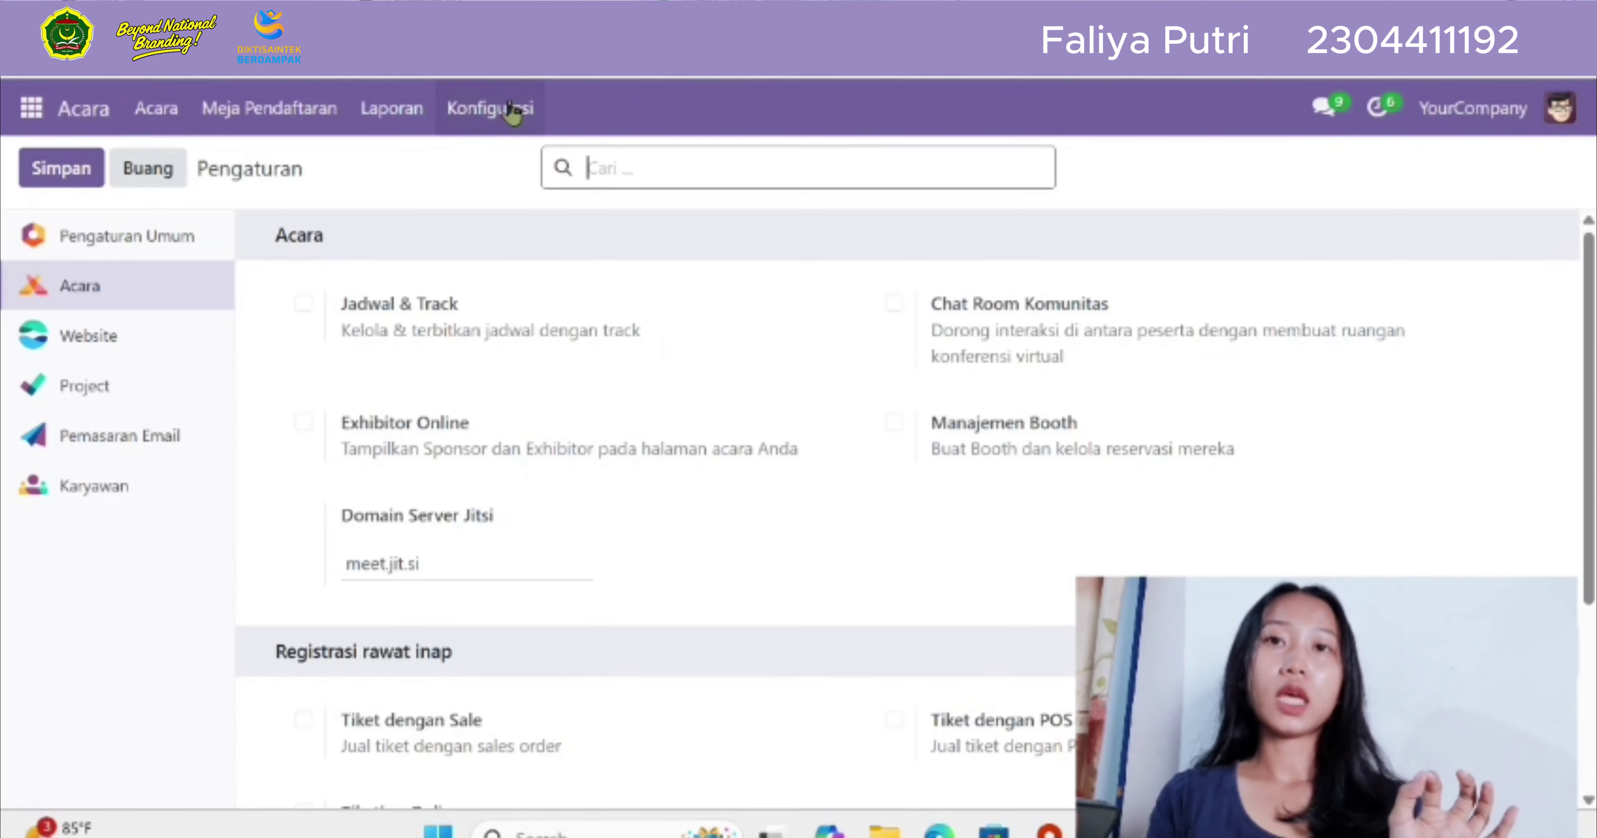
left_click(528, 108)
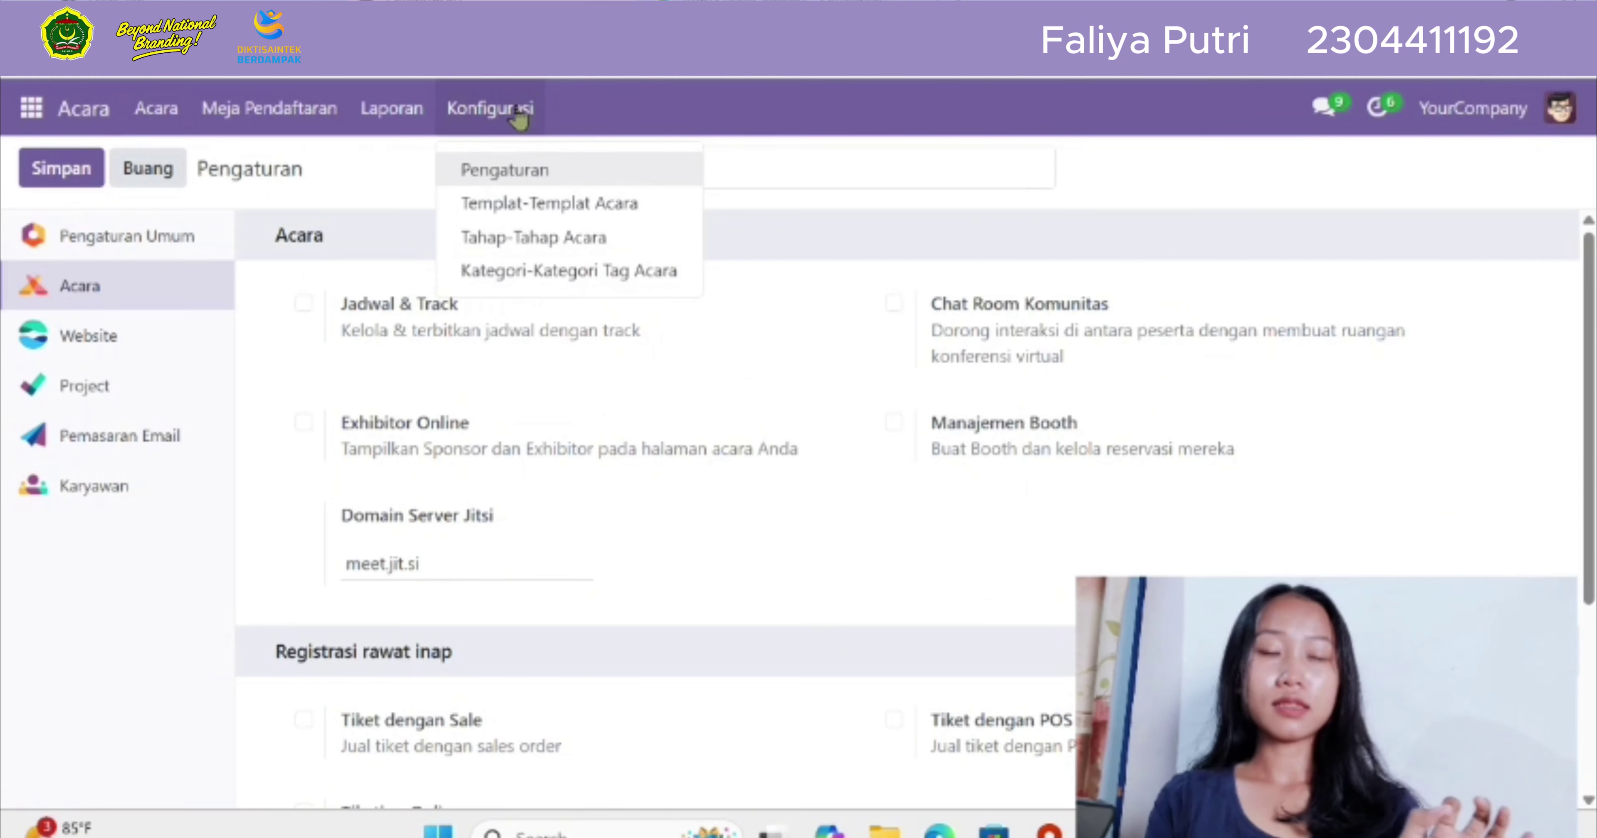
left_click(518, 115)
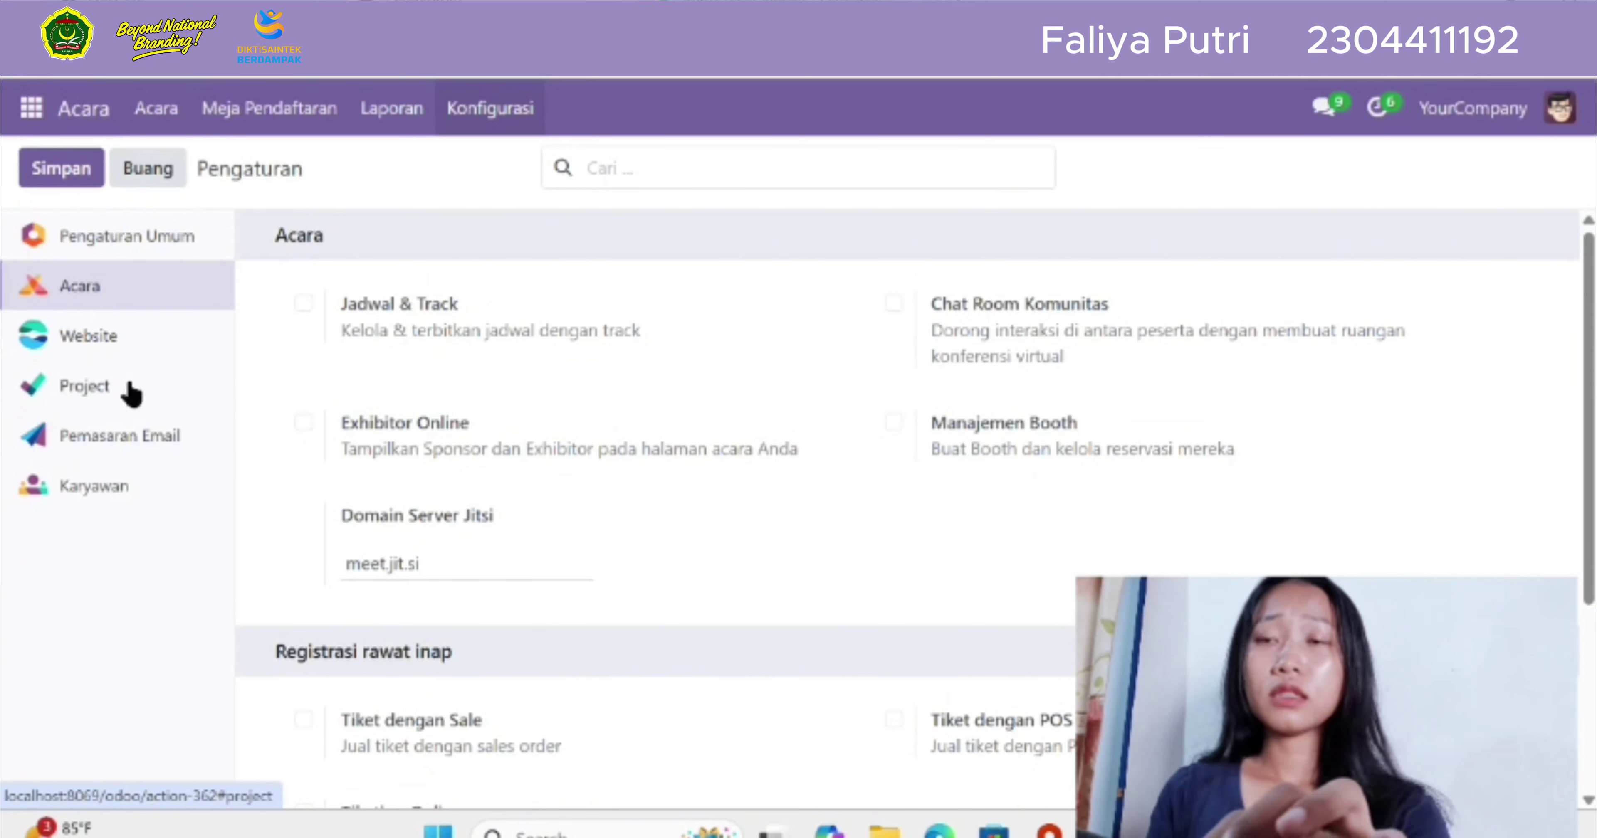
Leave Settings via Pemasaran Email and open the Kategori Tag Acara list
left_click(112, 392)
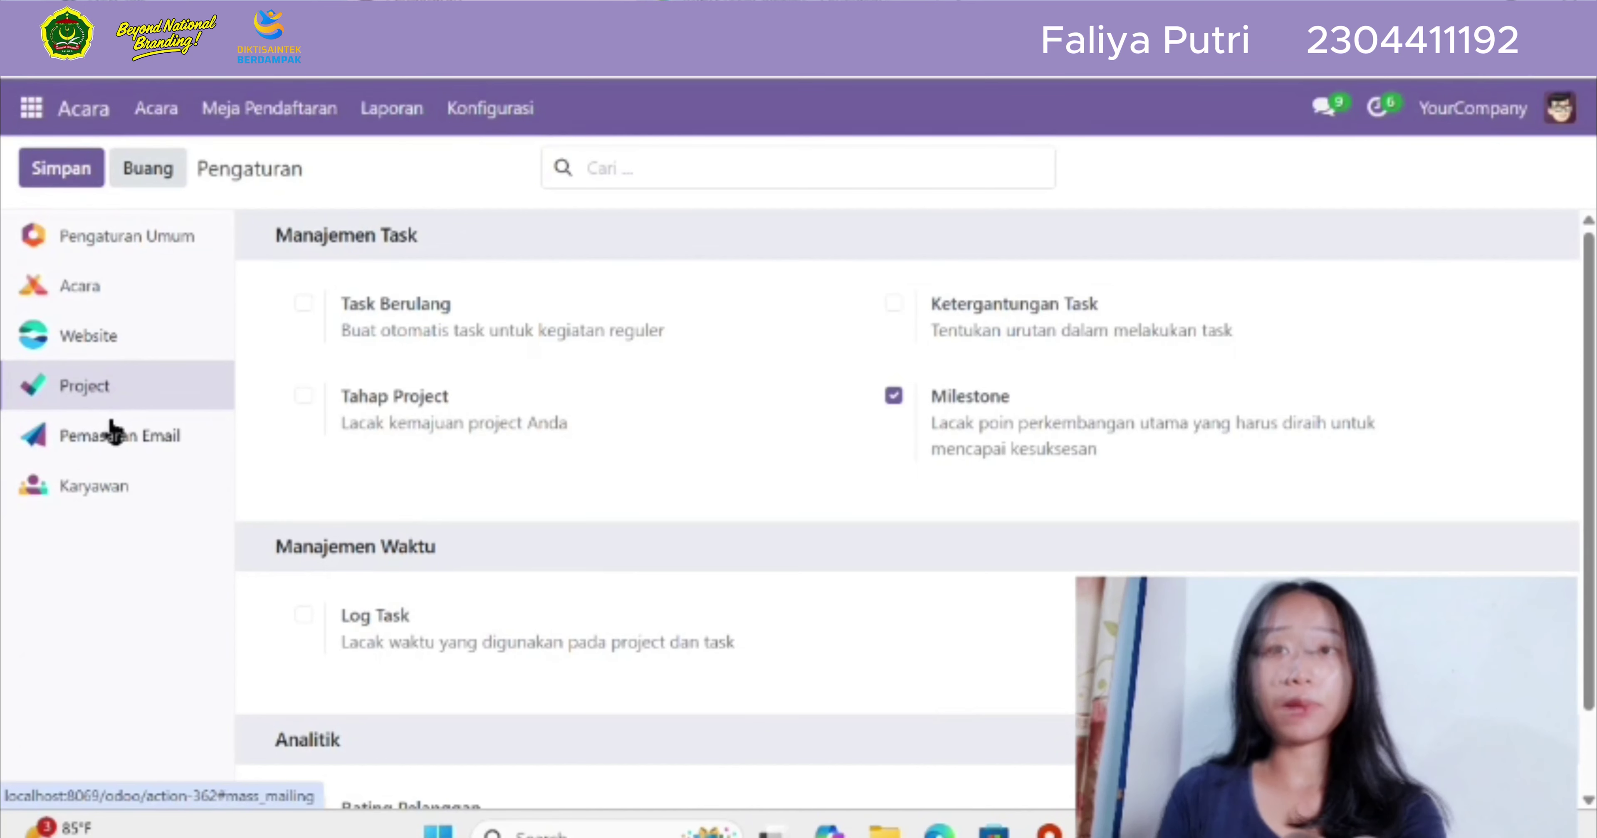
left_click(116, 437)
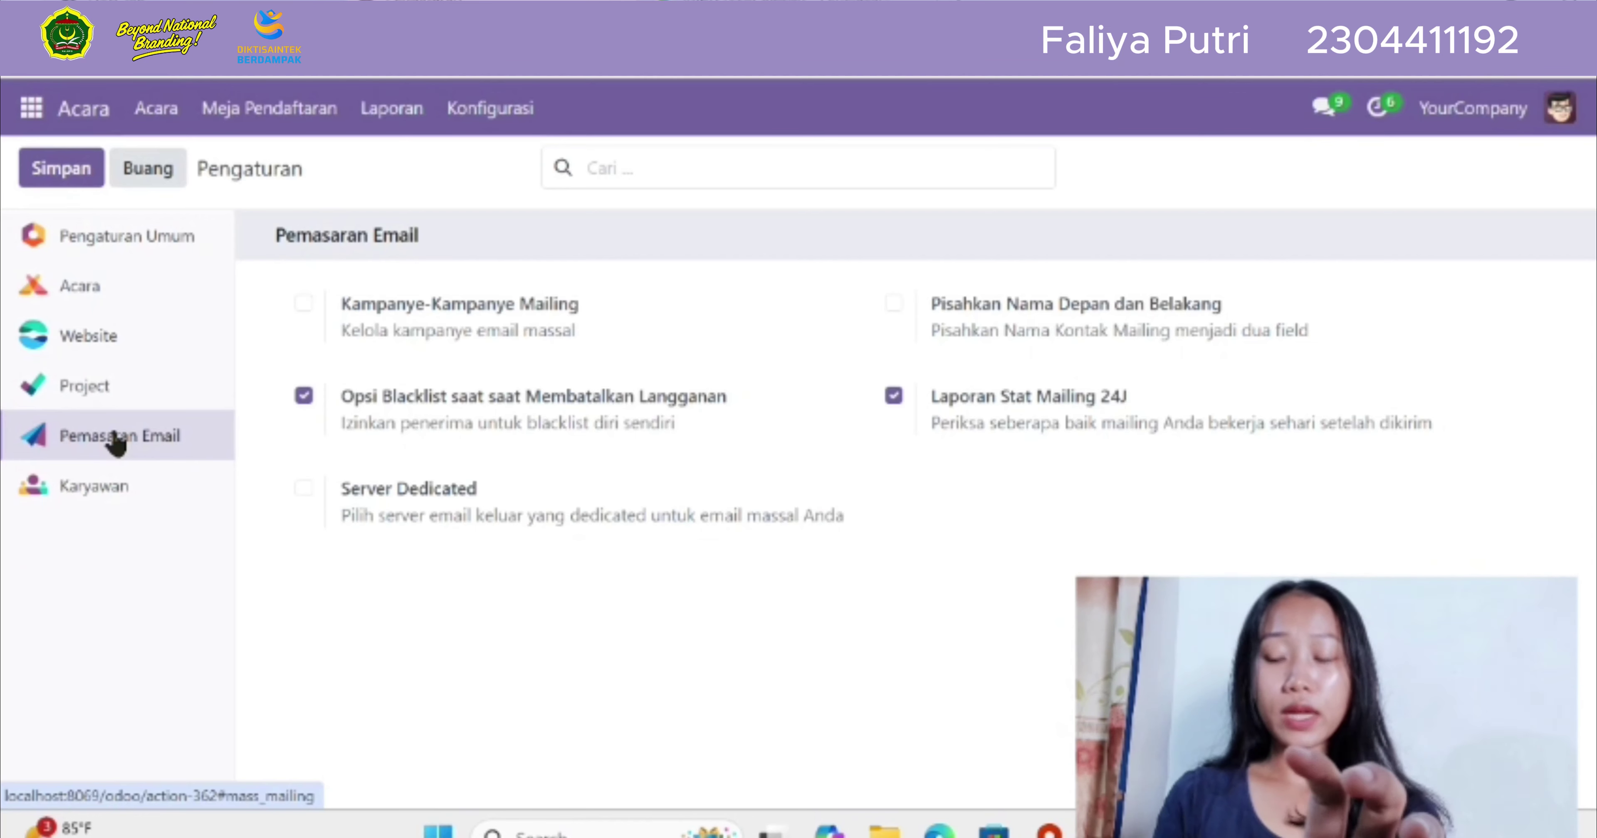
left_click(537, 273)
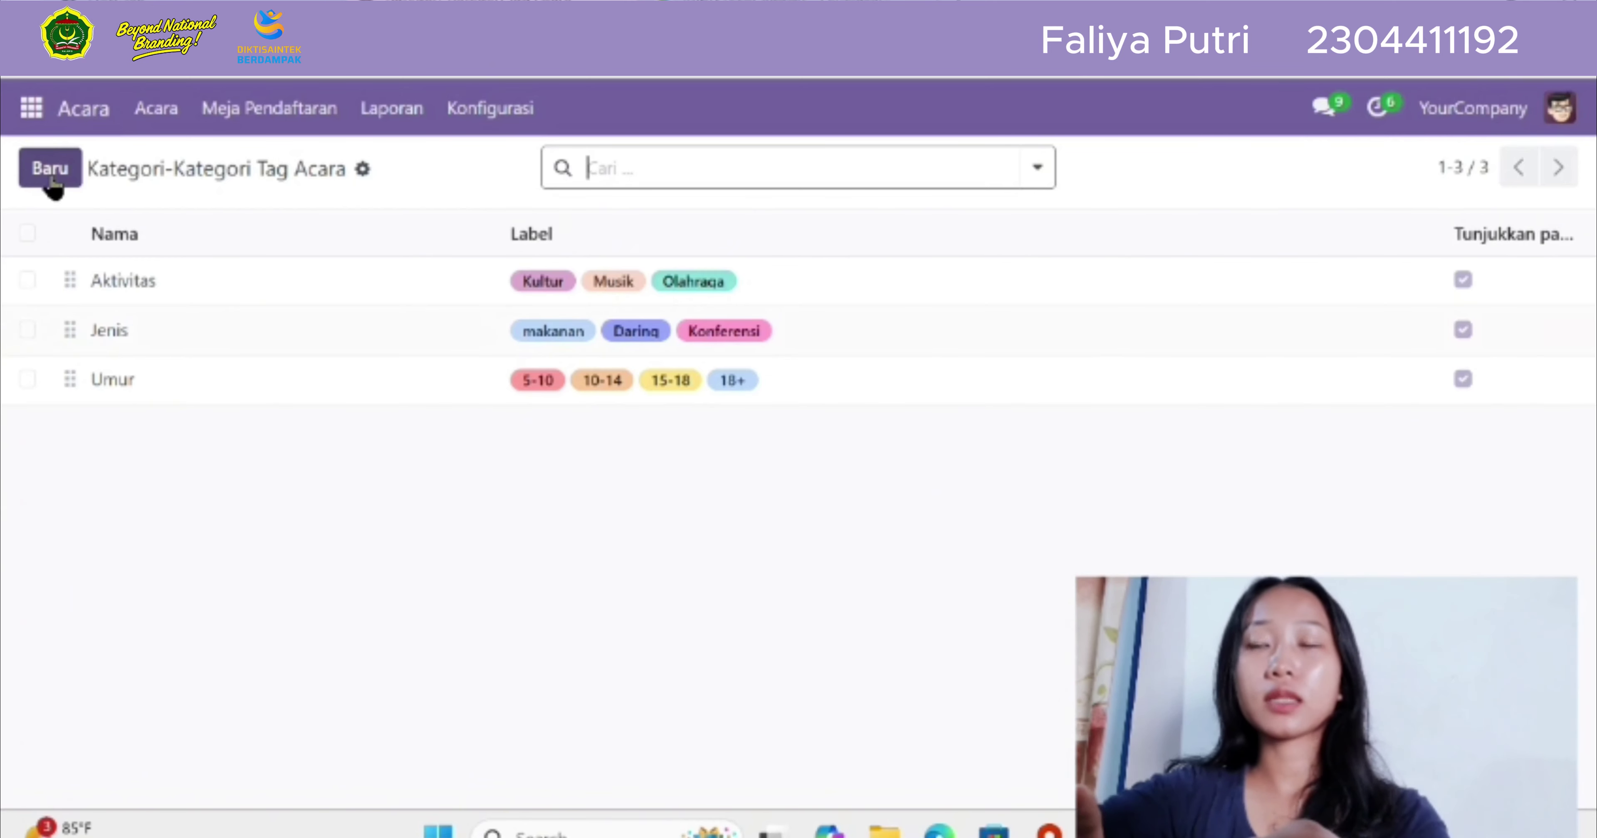
Create a new tag category and enter 'Pendidikan' as its name
left_click(52, 179)
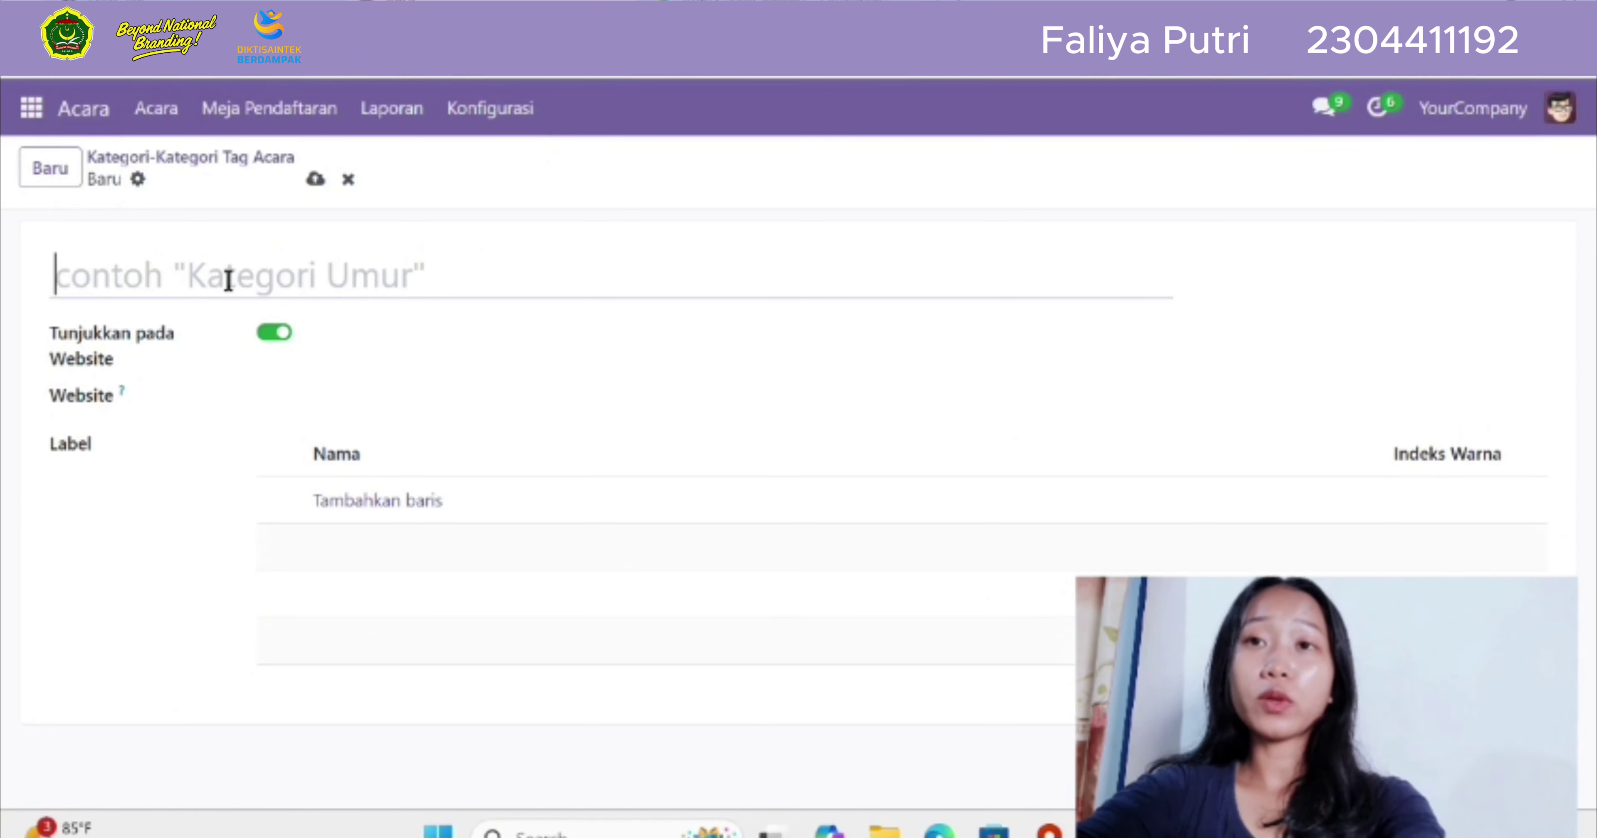
type("Pe")
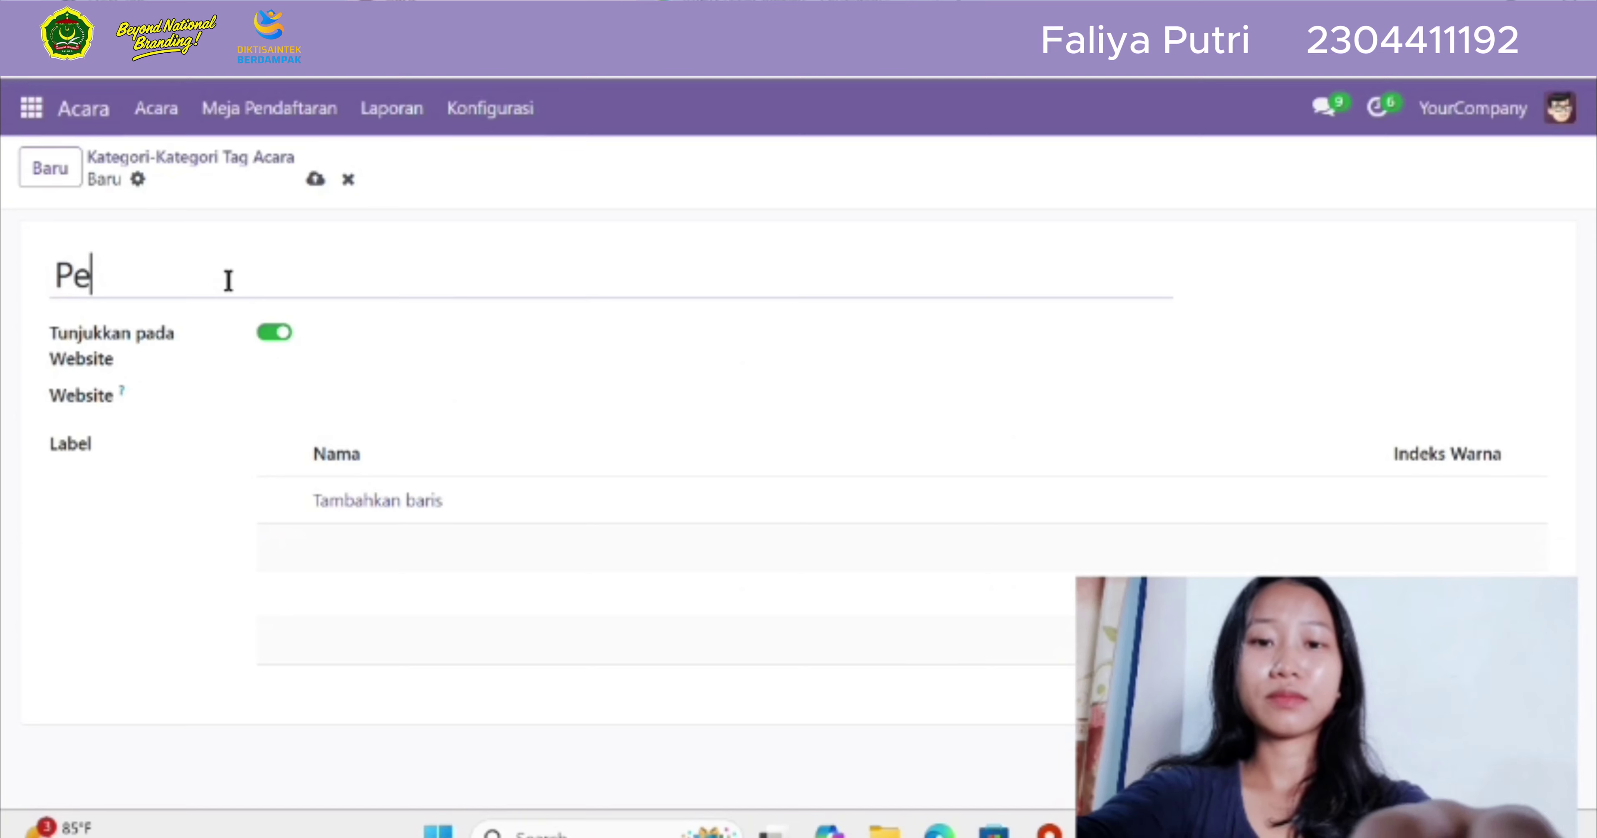
type("ndidikan")
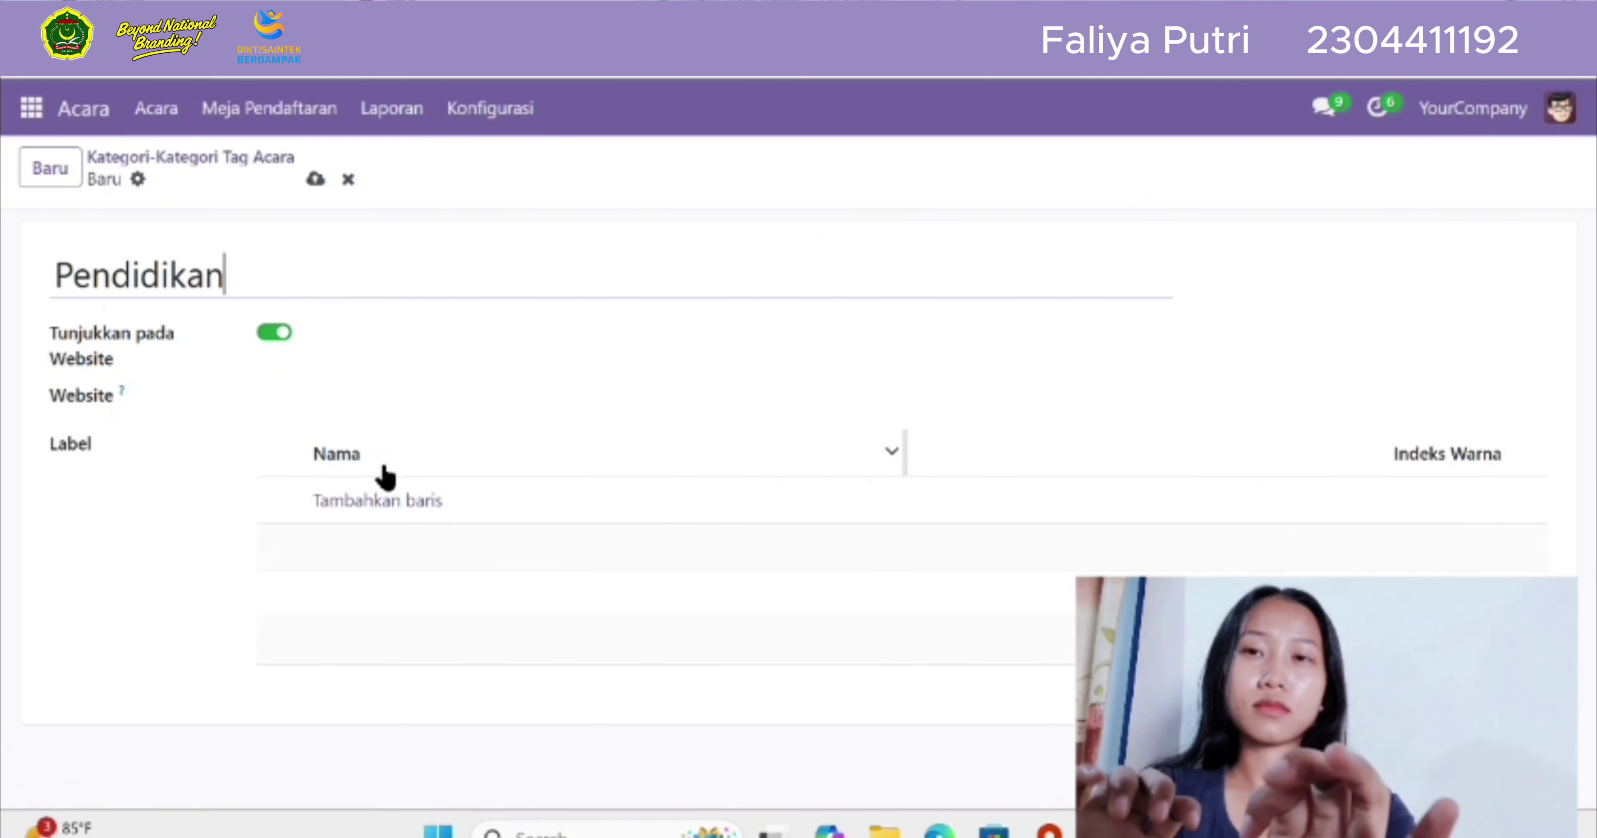
Add the labels SD, SMP, SMA and Perguruan Tinggi to the Pendidikan category and save it
left_click(388, 515)
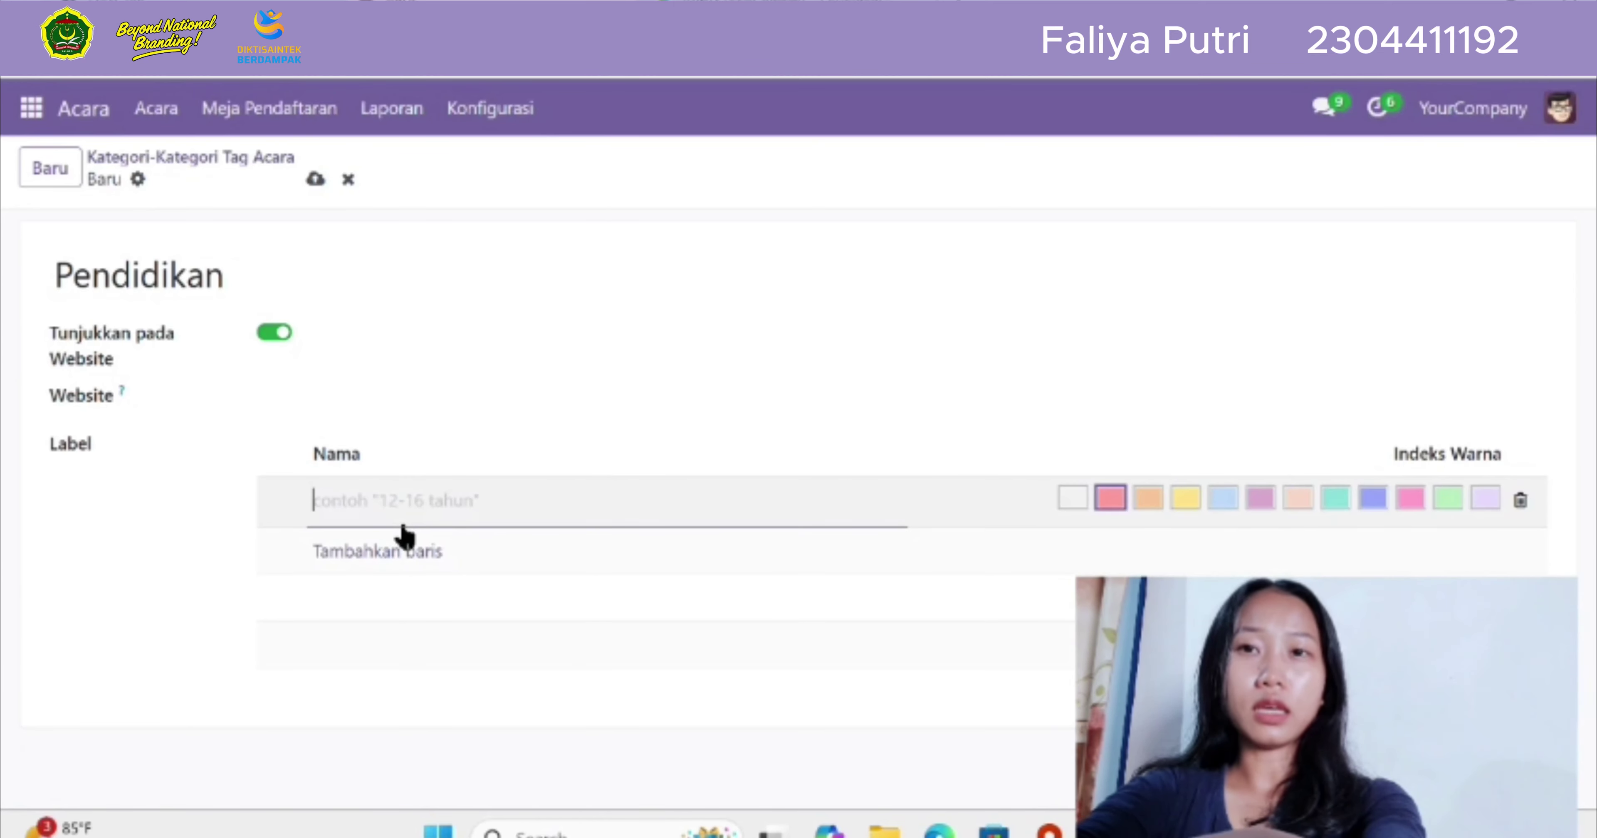
type("S")
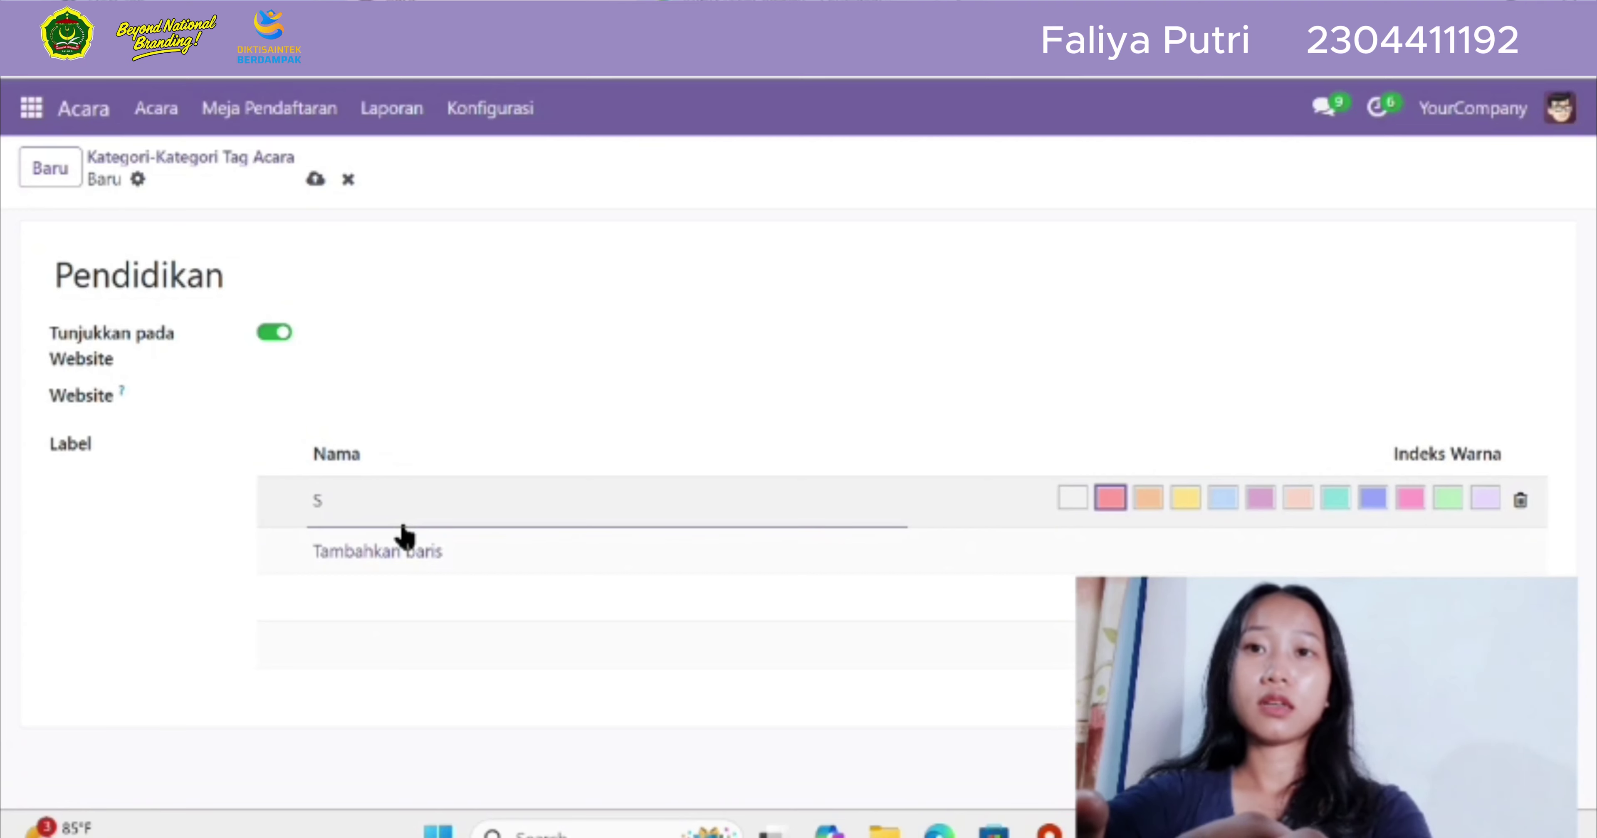
type("D")
left_click(401, 551)
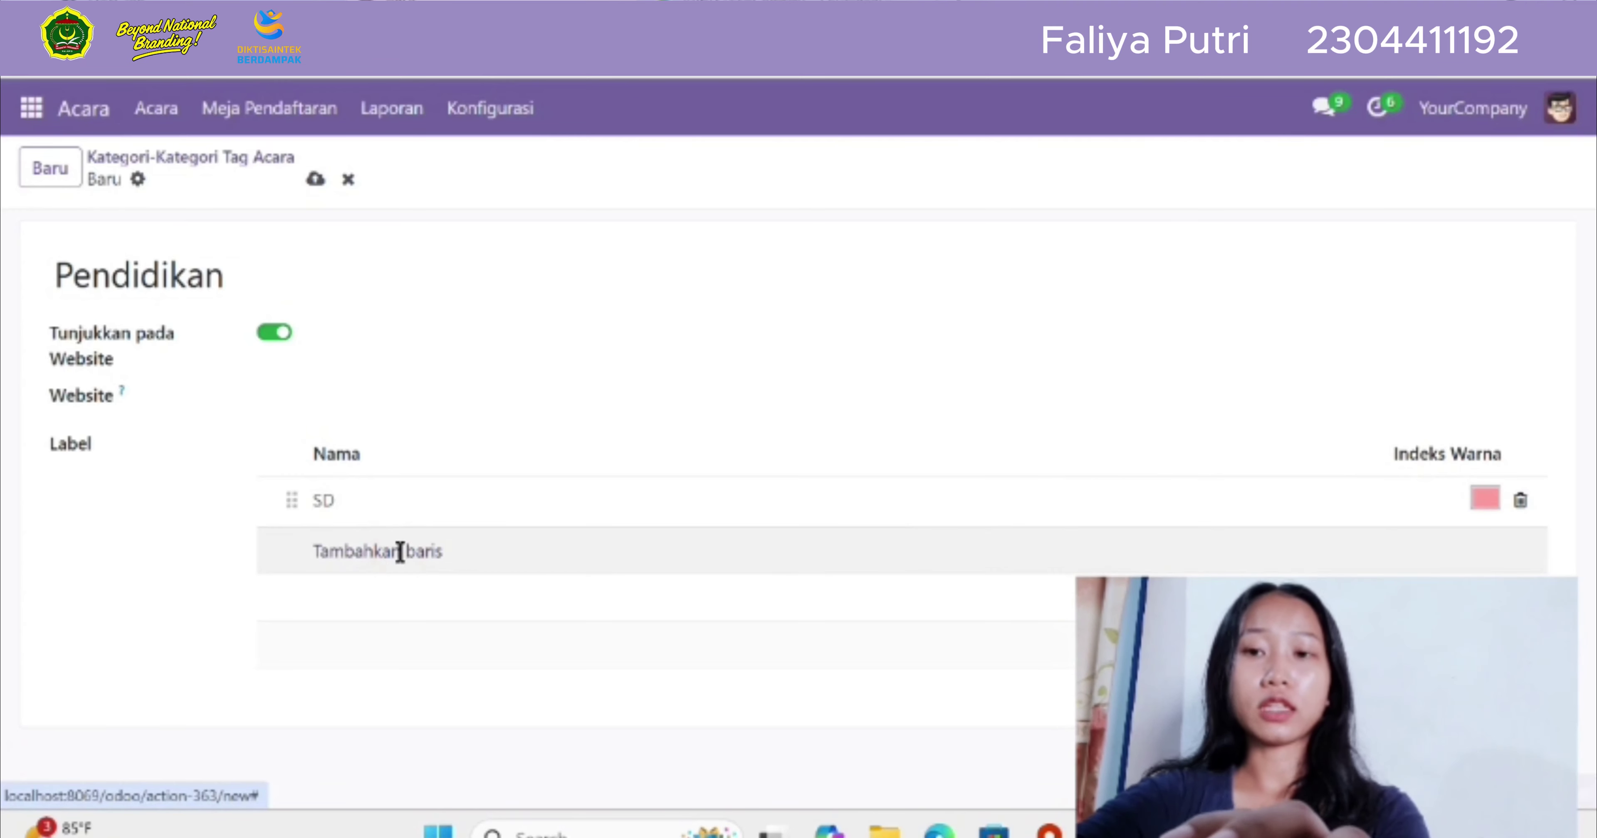
type("S")
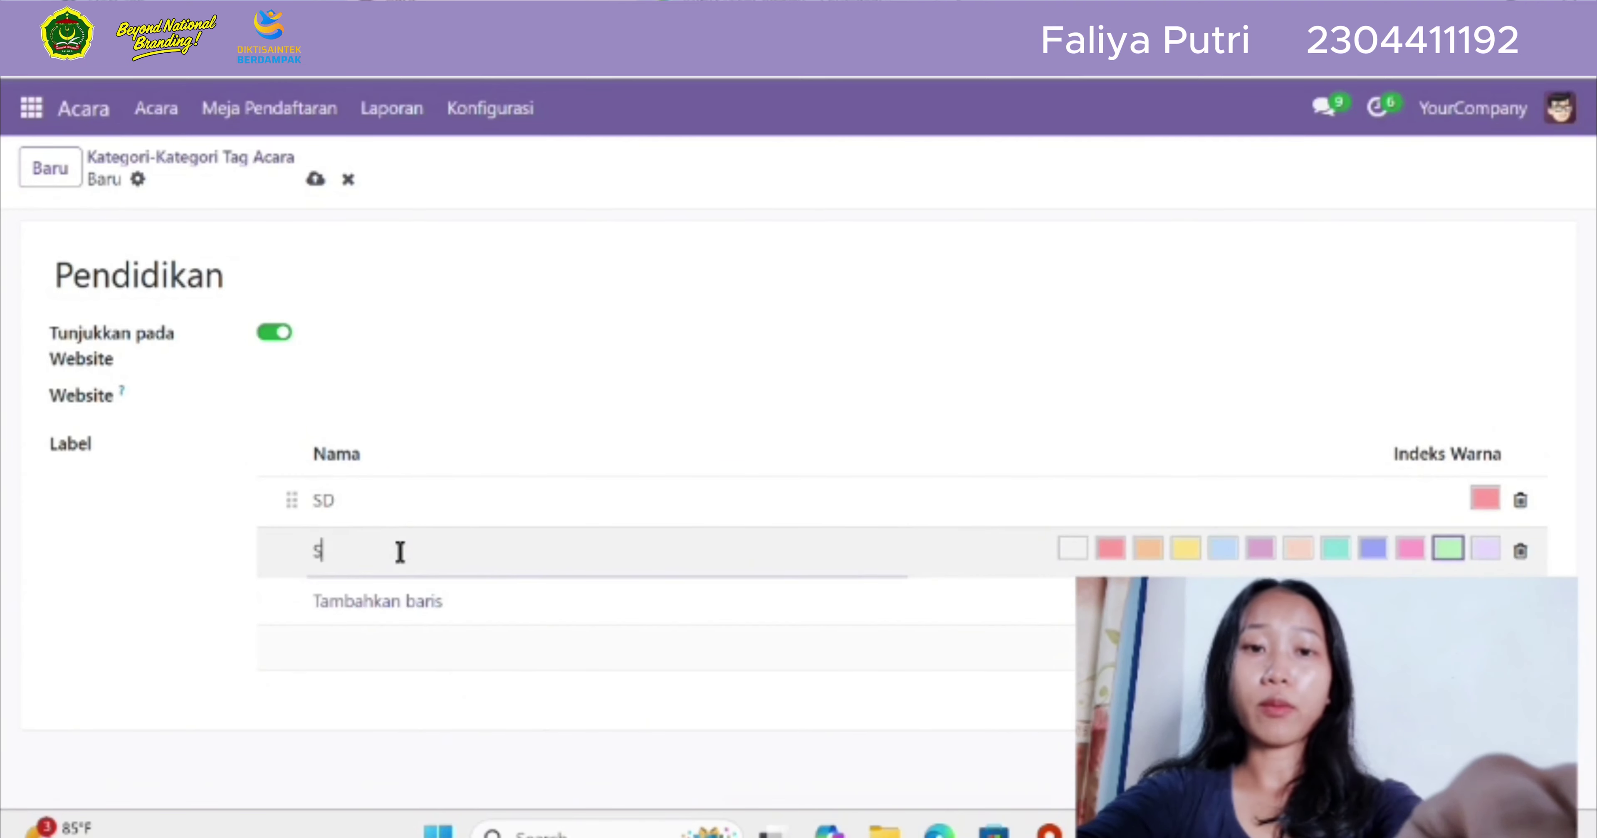
type("M")
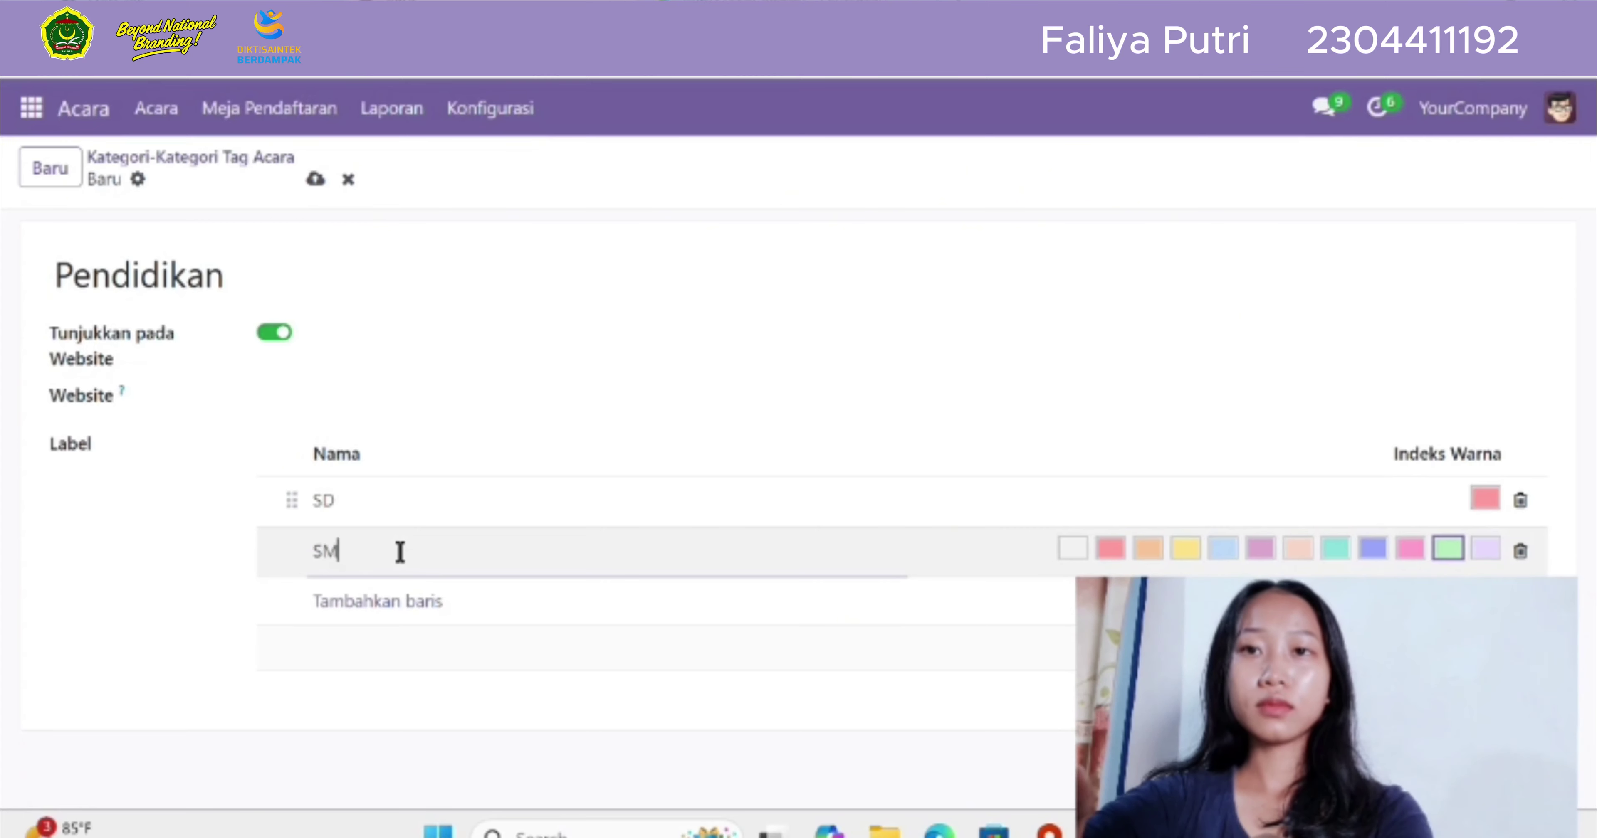
type("P")
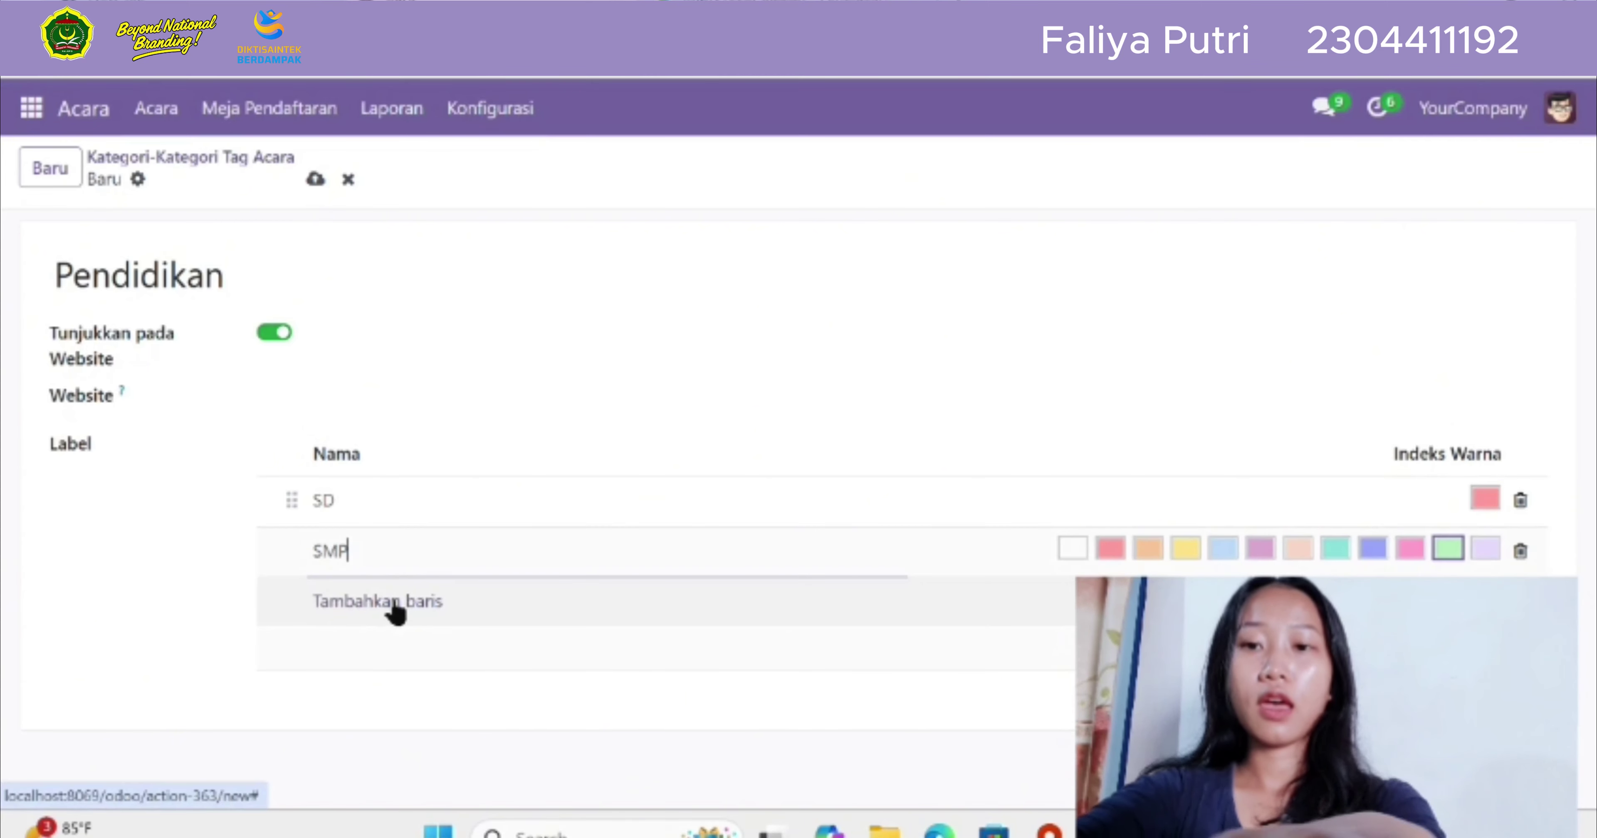
left_click(395, 607)
type("S")
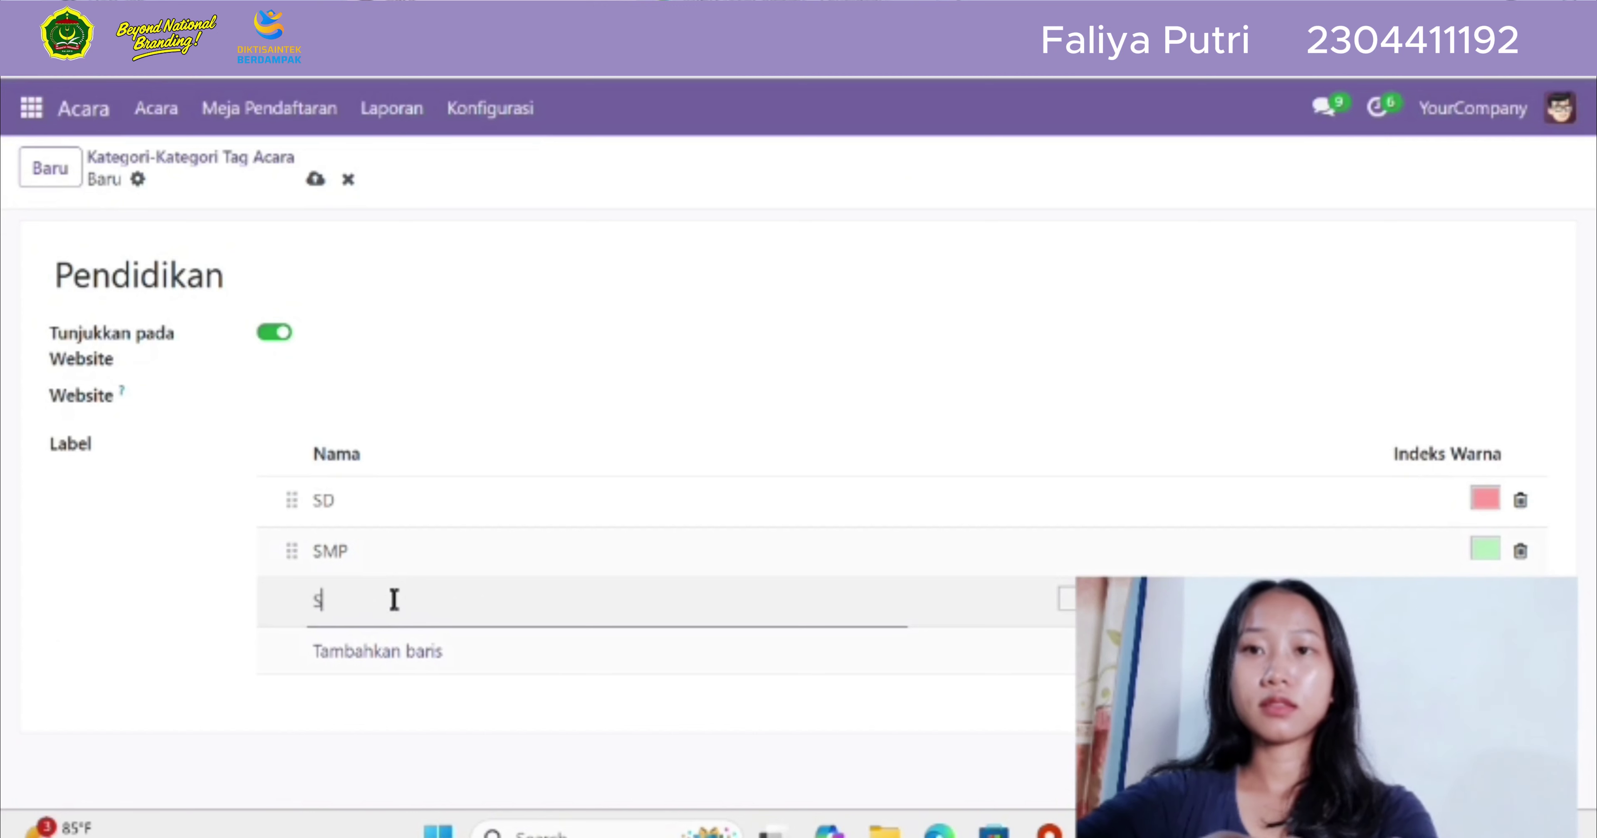
type("MA")
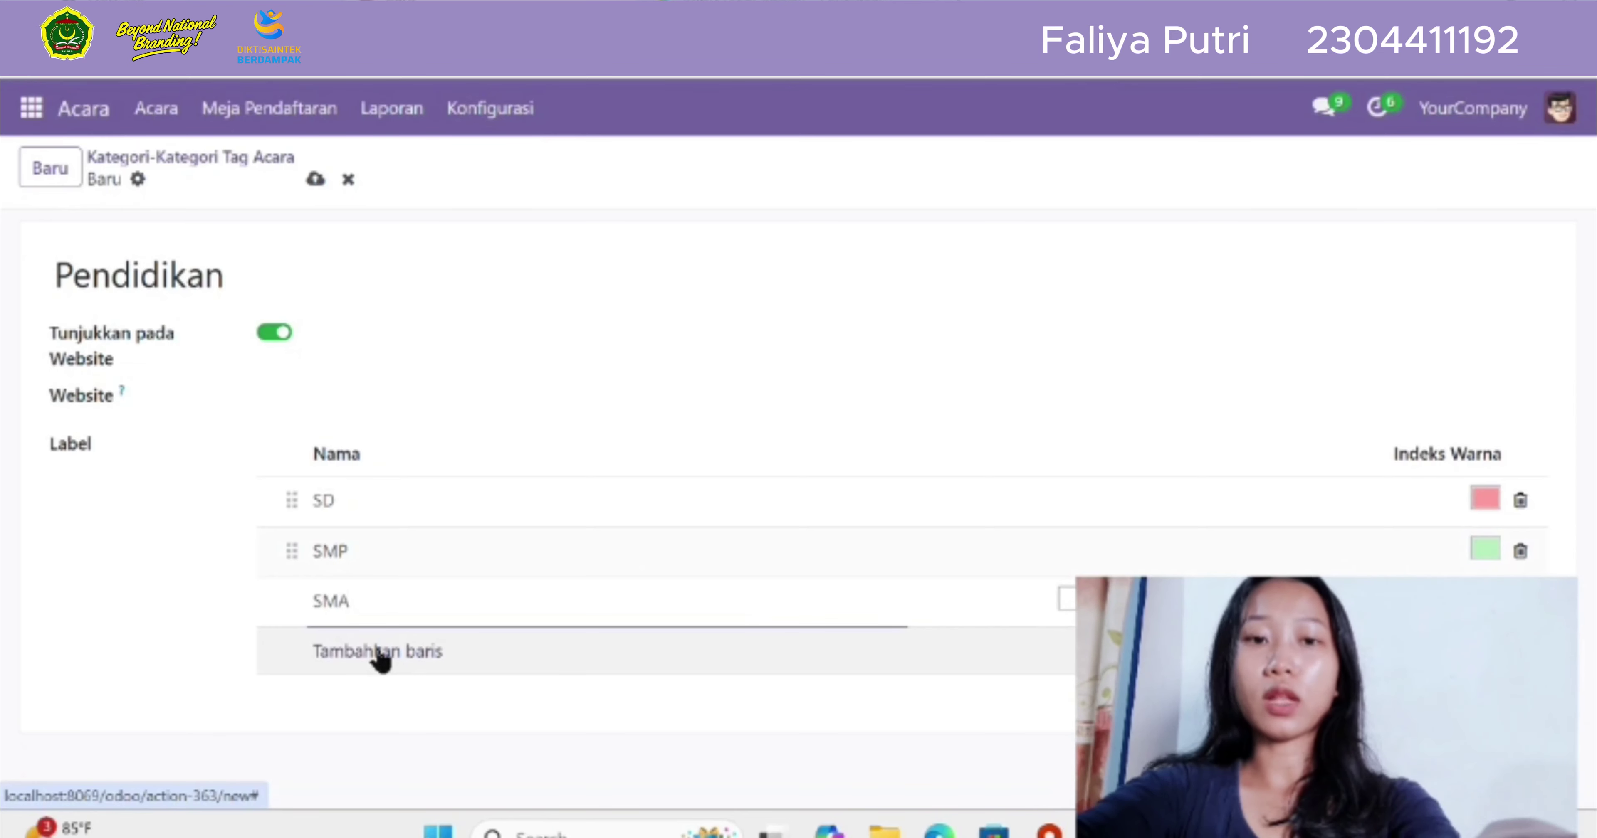
left_click(357, 654)
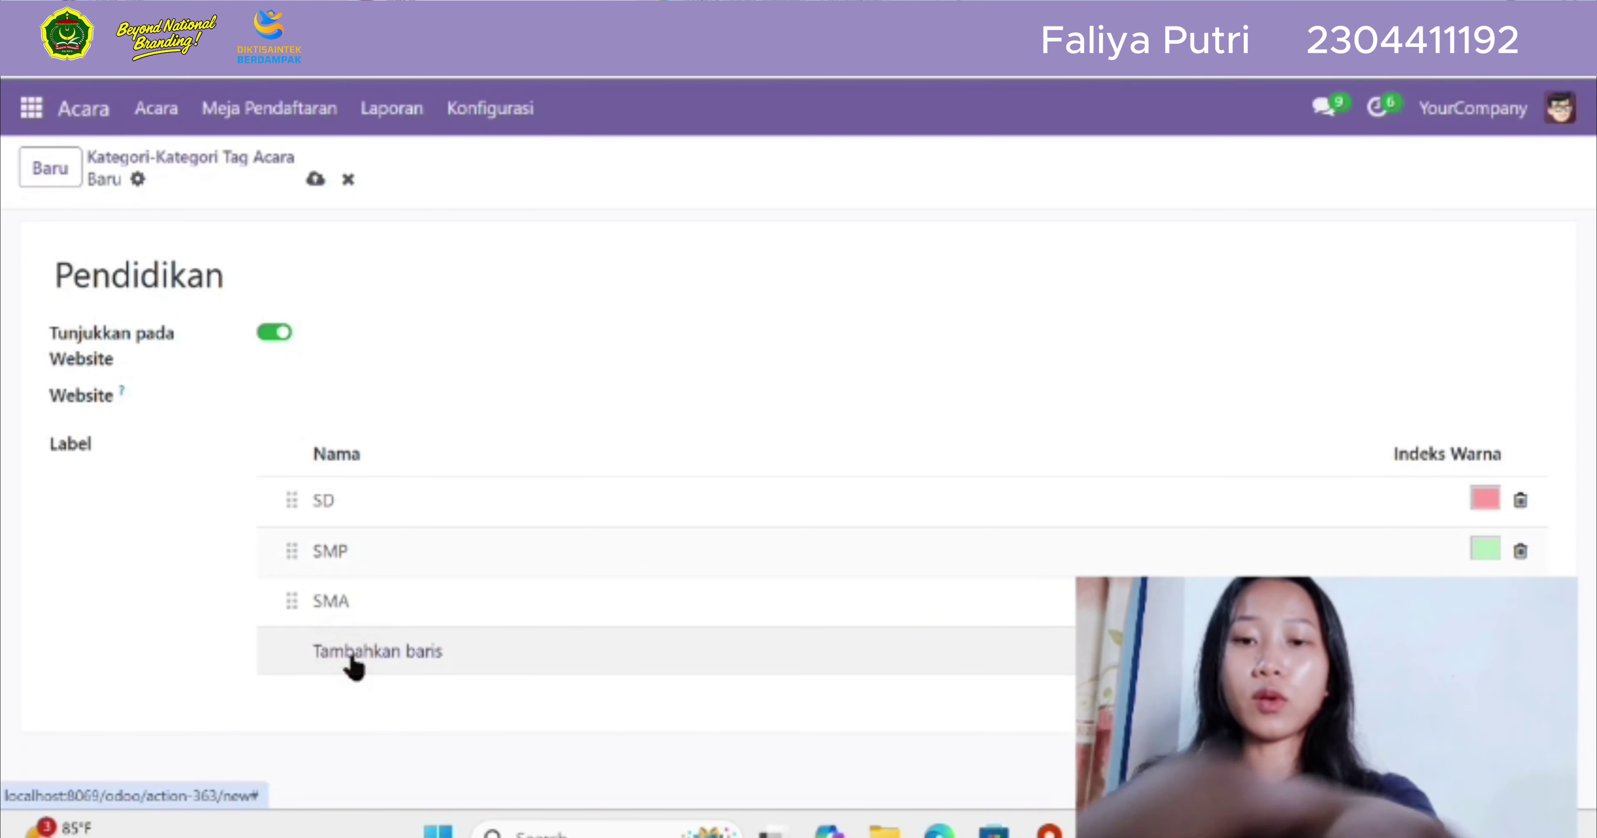
type("Per")
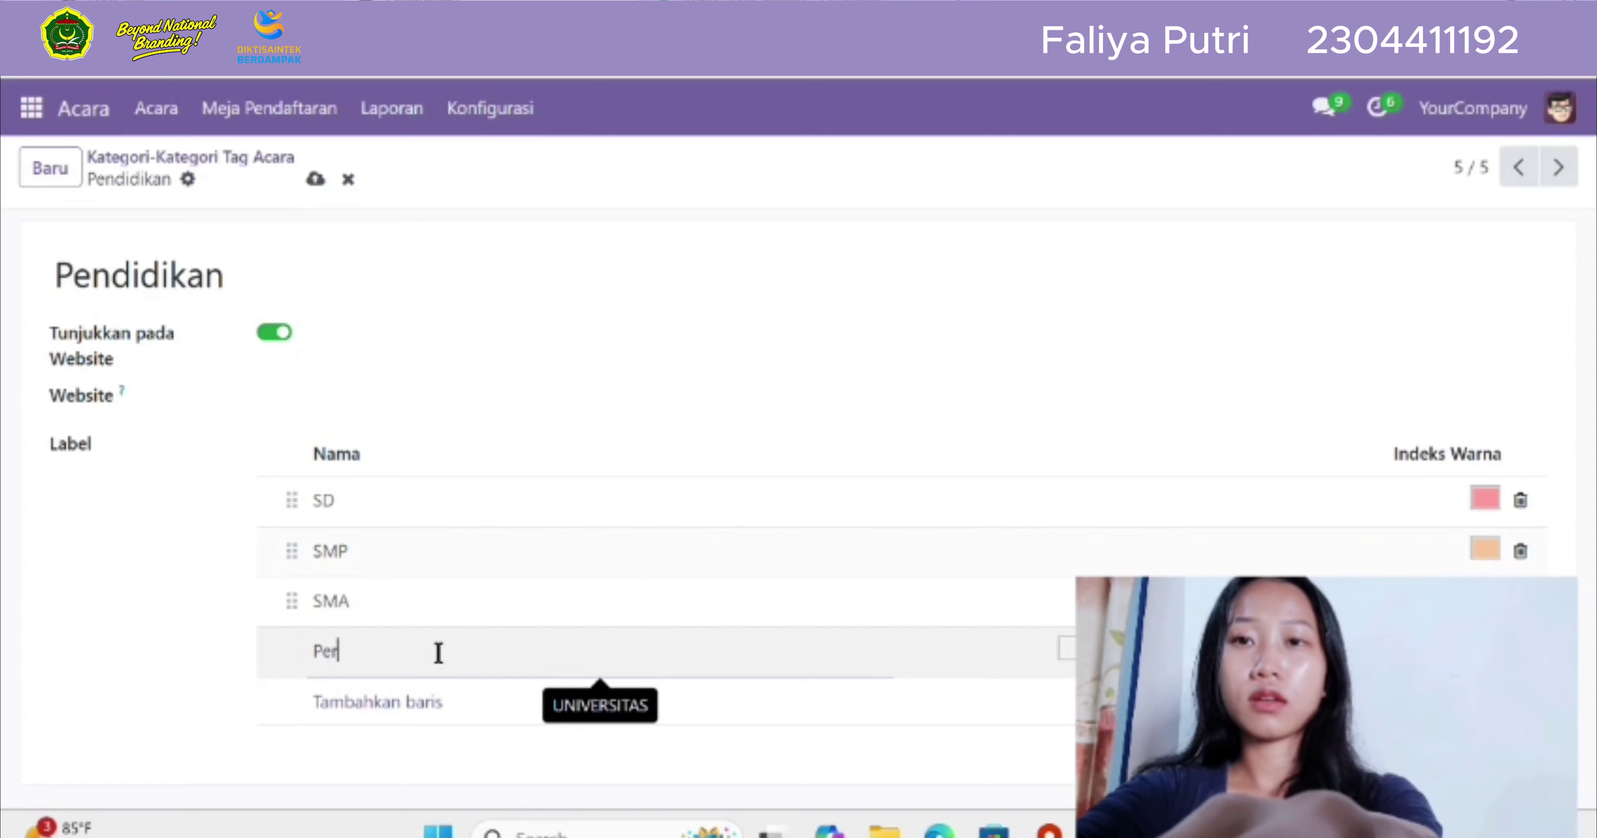
type("guru")
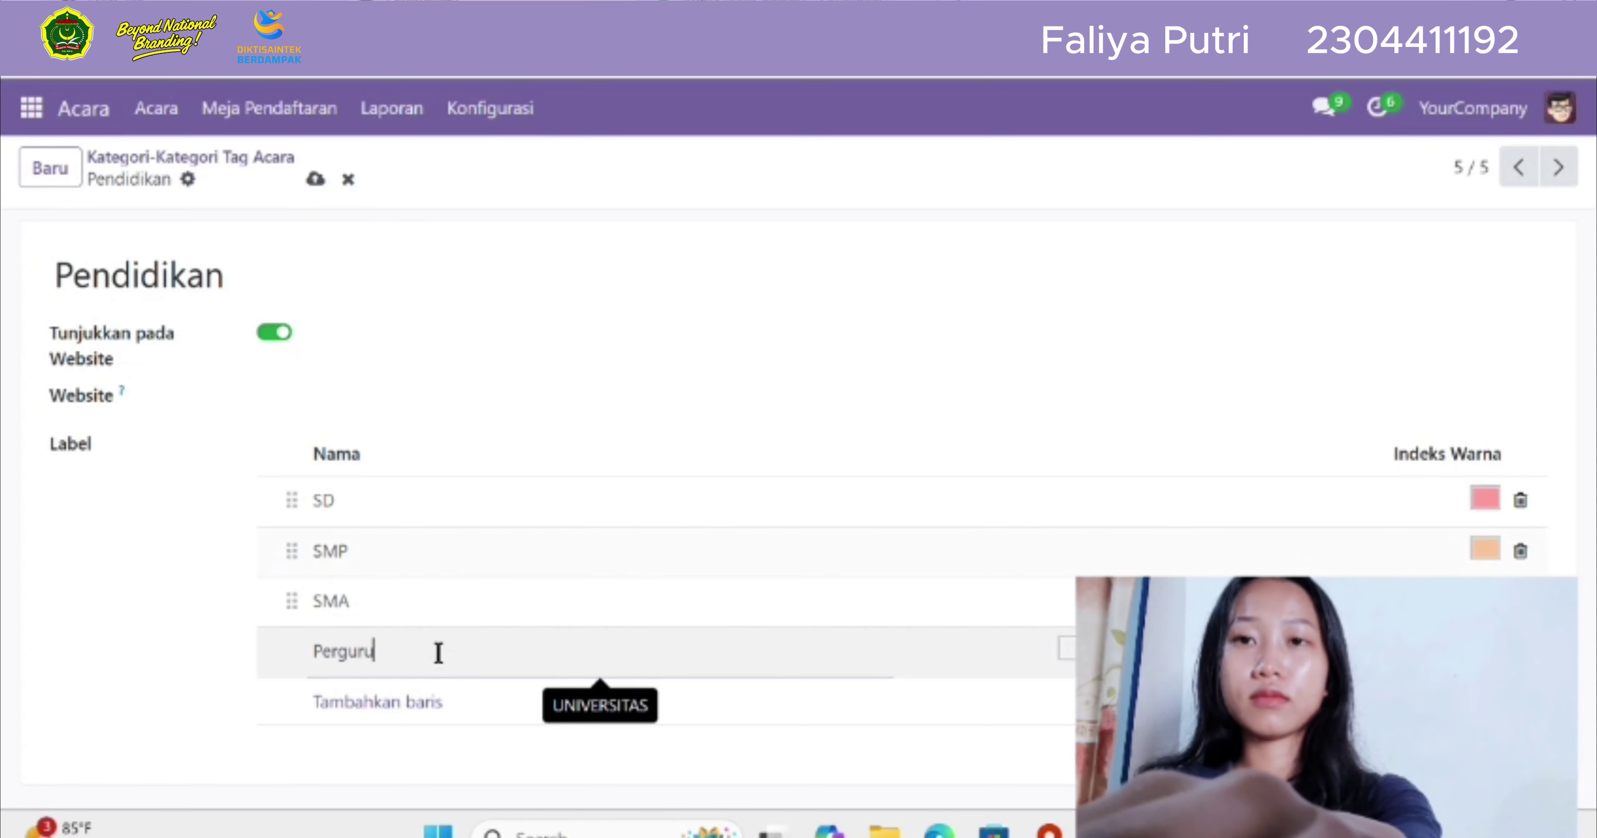
type("an T")
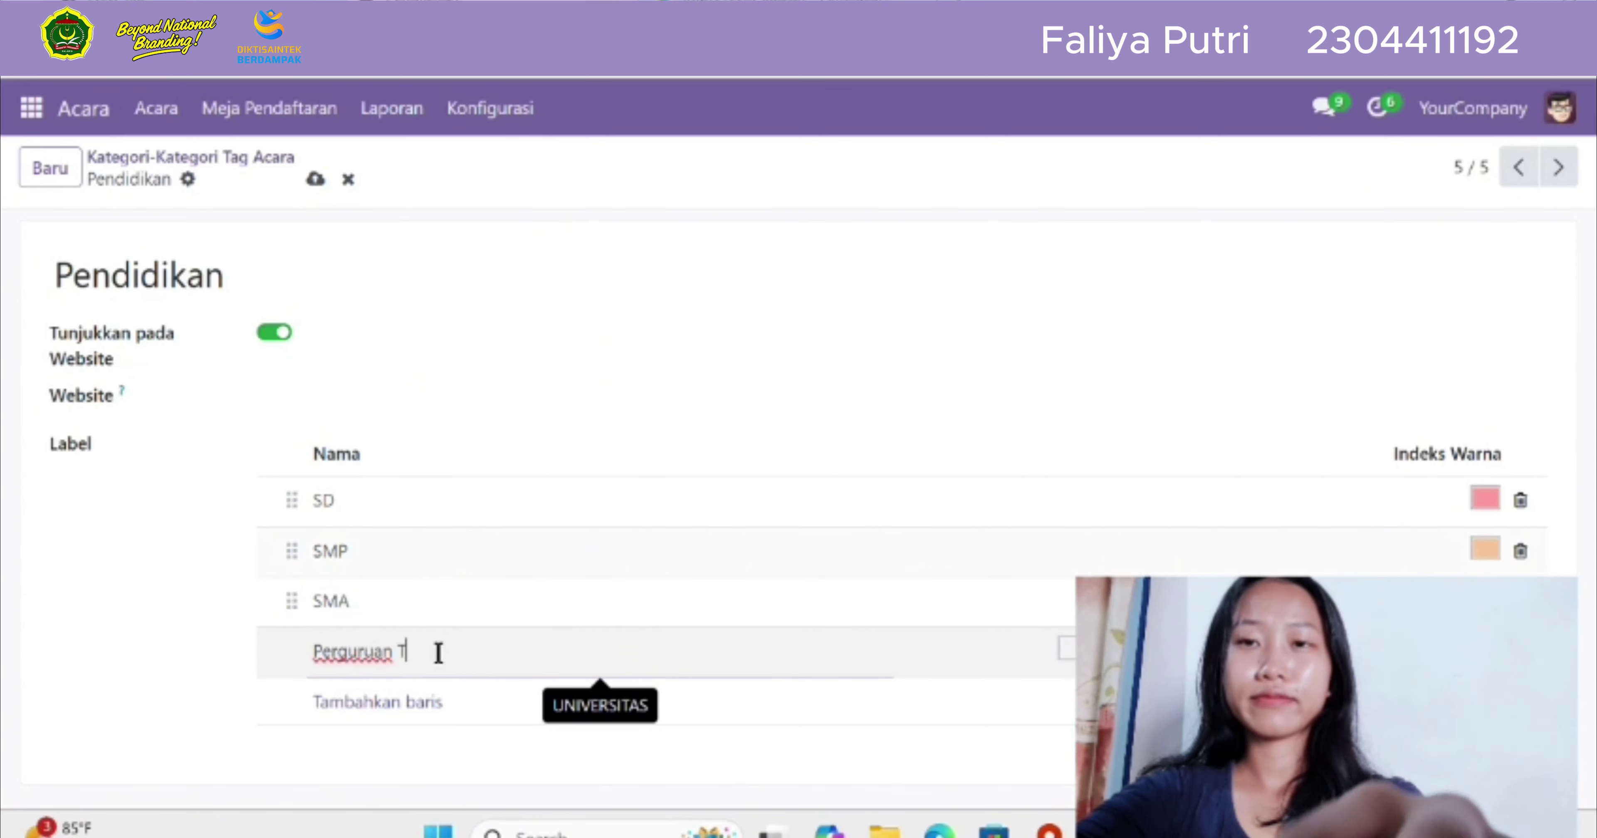
type("inggi")
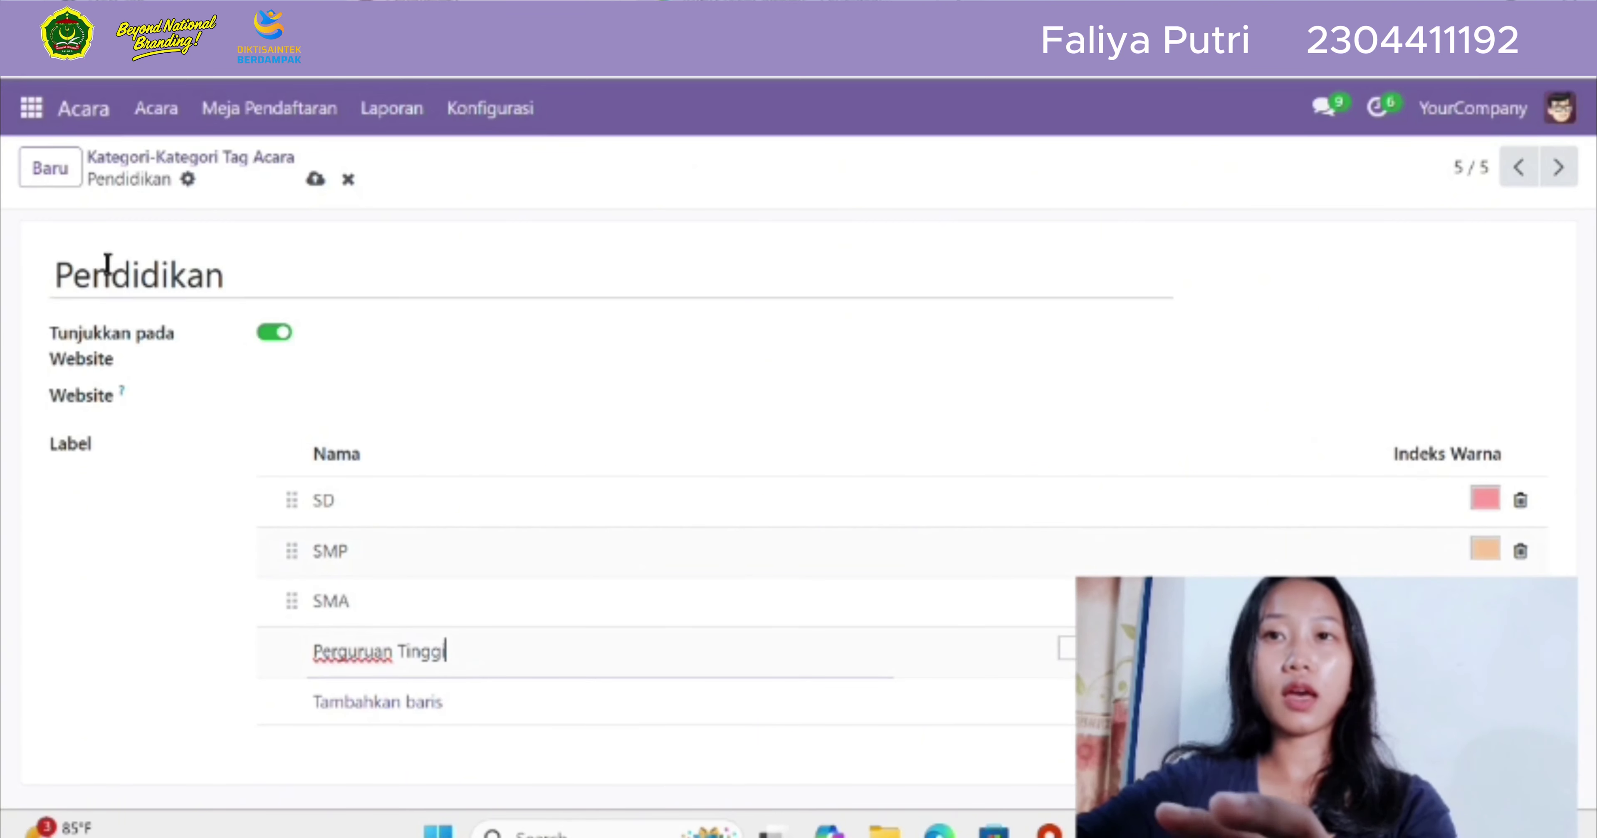
left_click(316, 184)
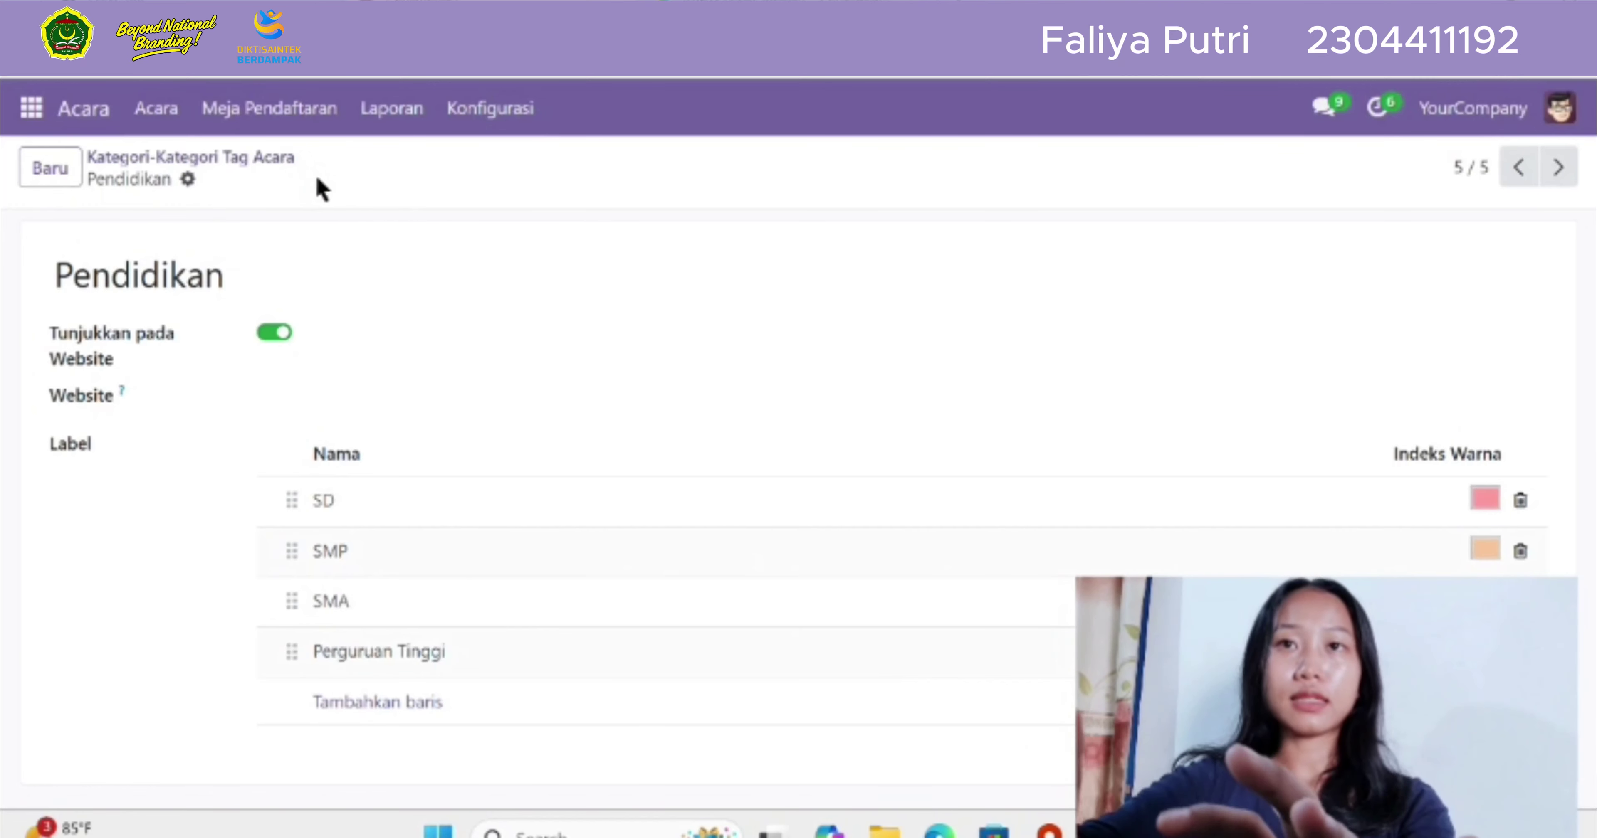
Go back to the Kategori-Kategori Tag Acara list via the Konfigurasi menu
left_click(493, 111)
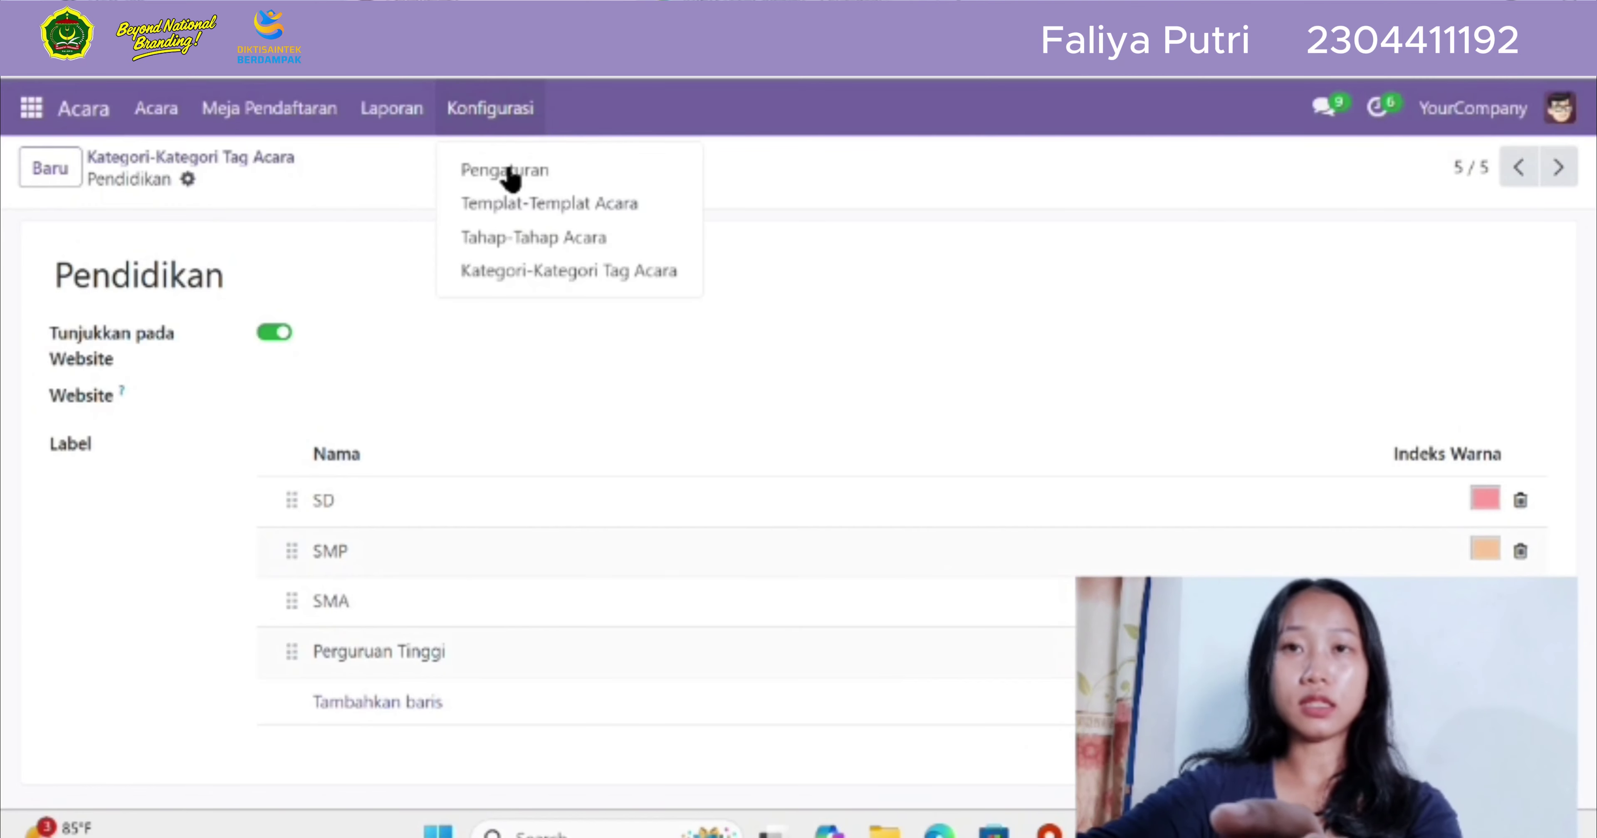
left_click(547, 278)
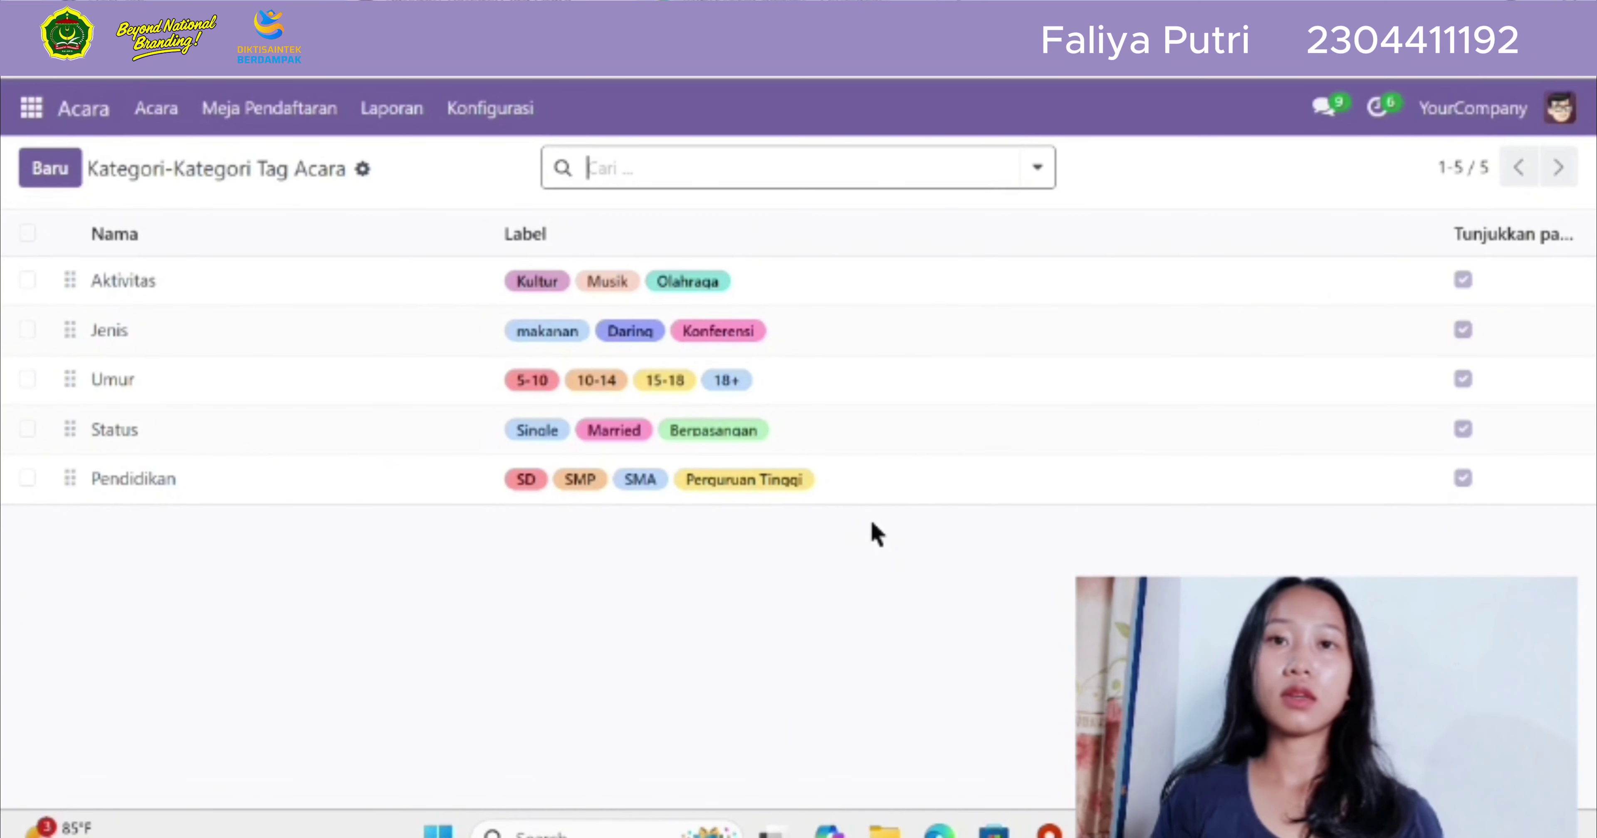
Show the tag category list's import and export options, then dismiss them
left_click(362, 173)
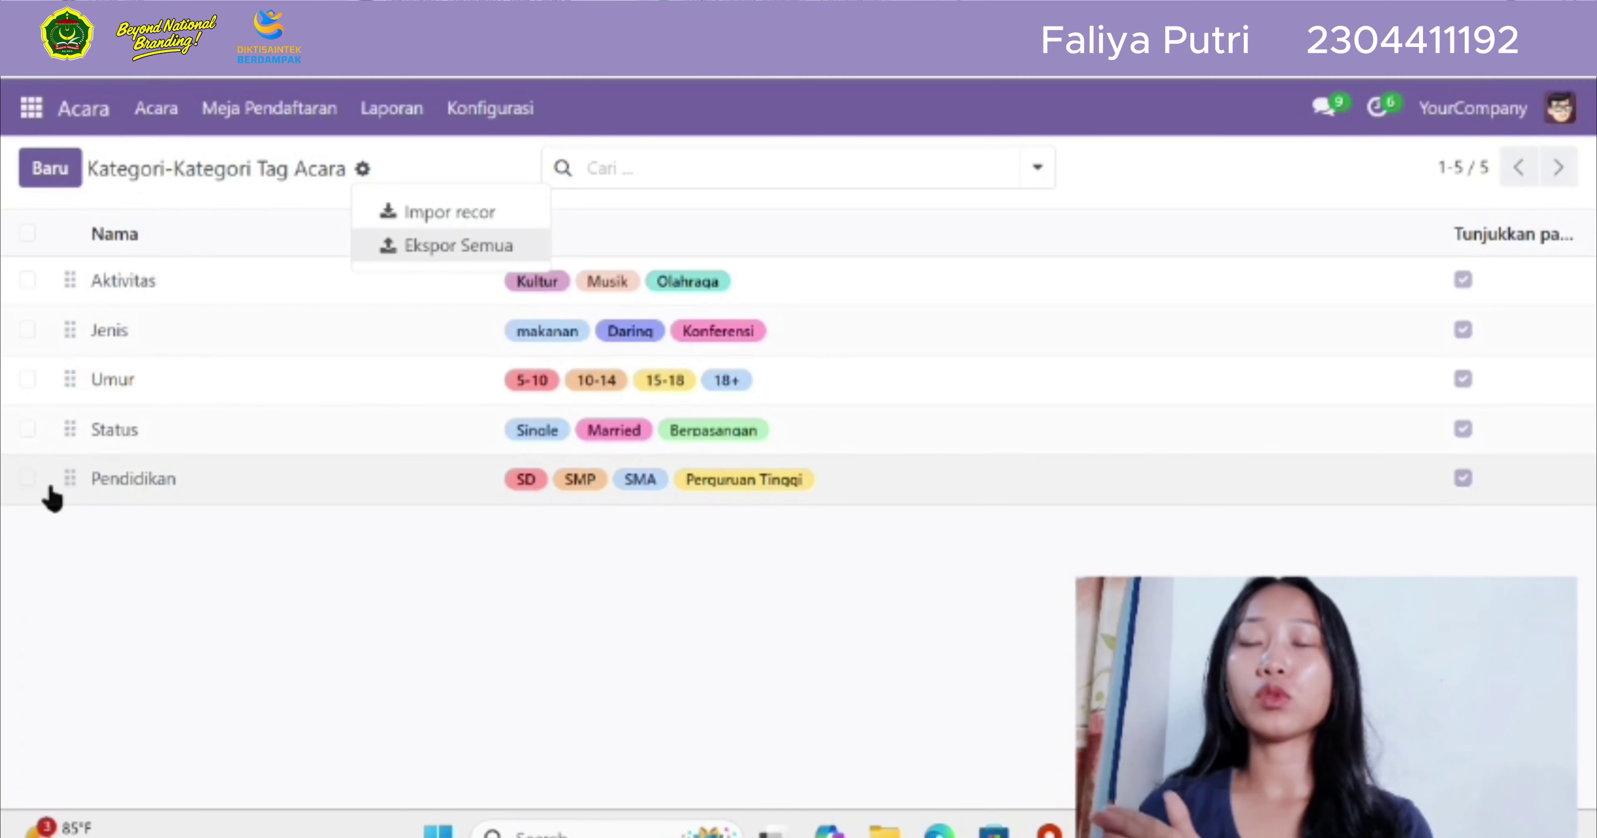
left_click(27, 490)
Select the Status tag category and delete it, confirming the removal
left_click(28, 427)
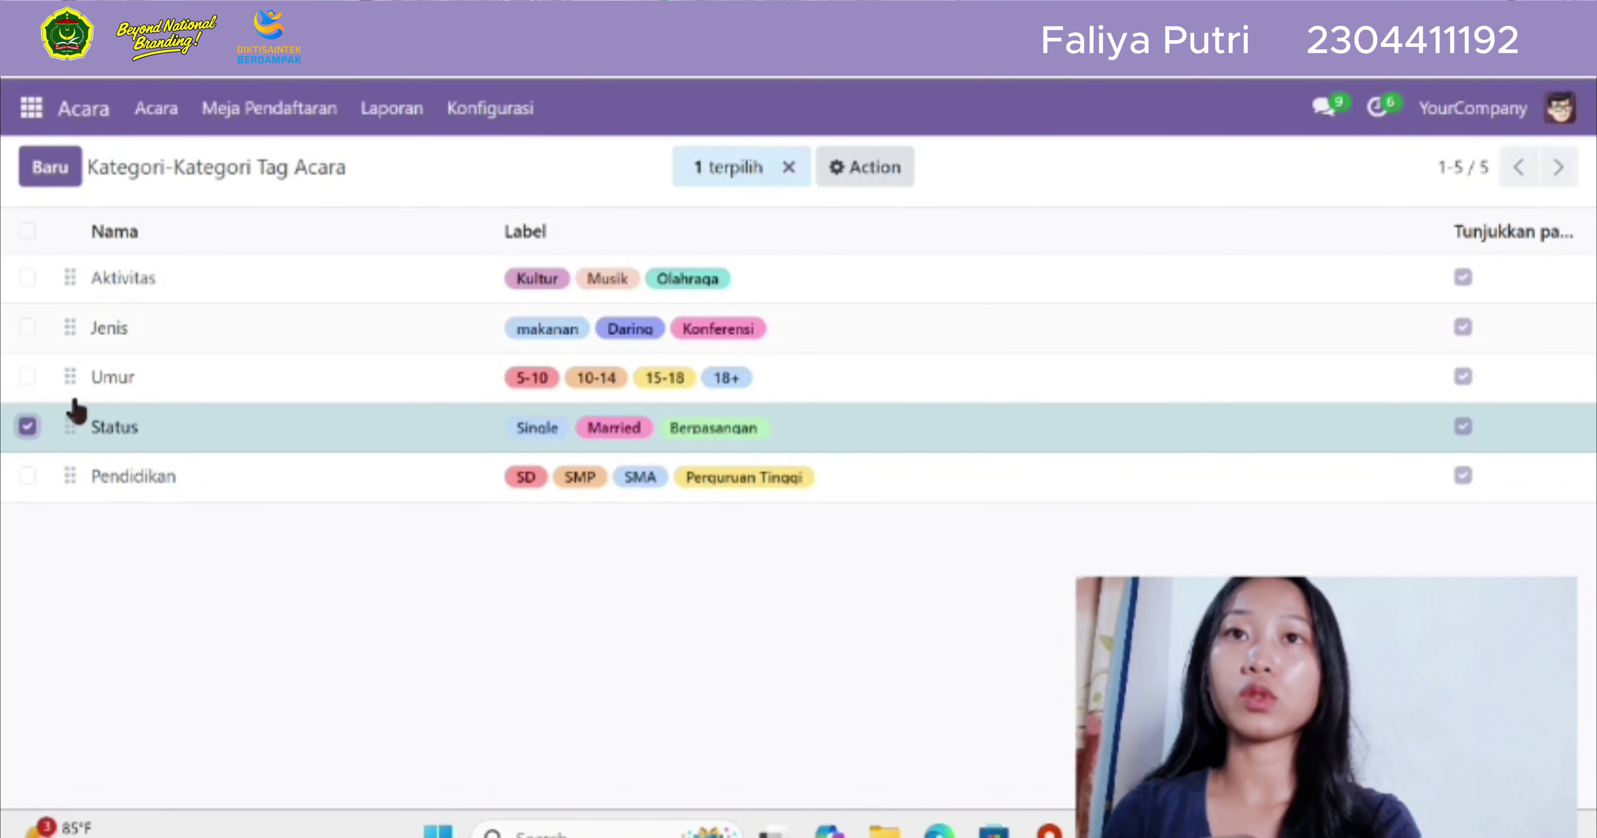
left_click(836, 177)
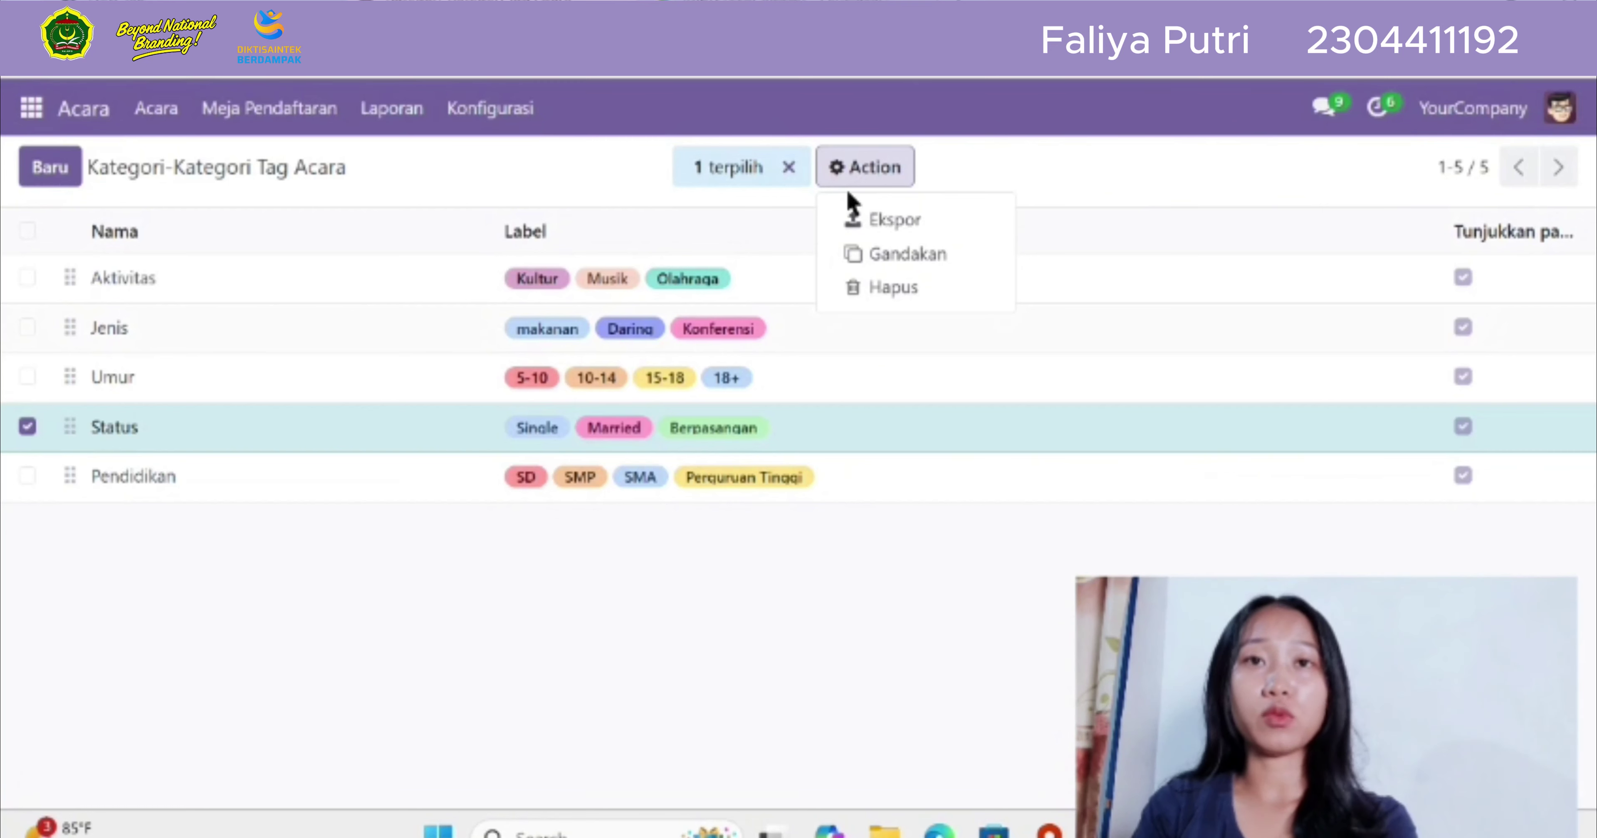
left_click(868, 286)
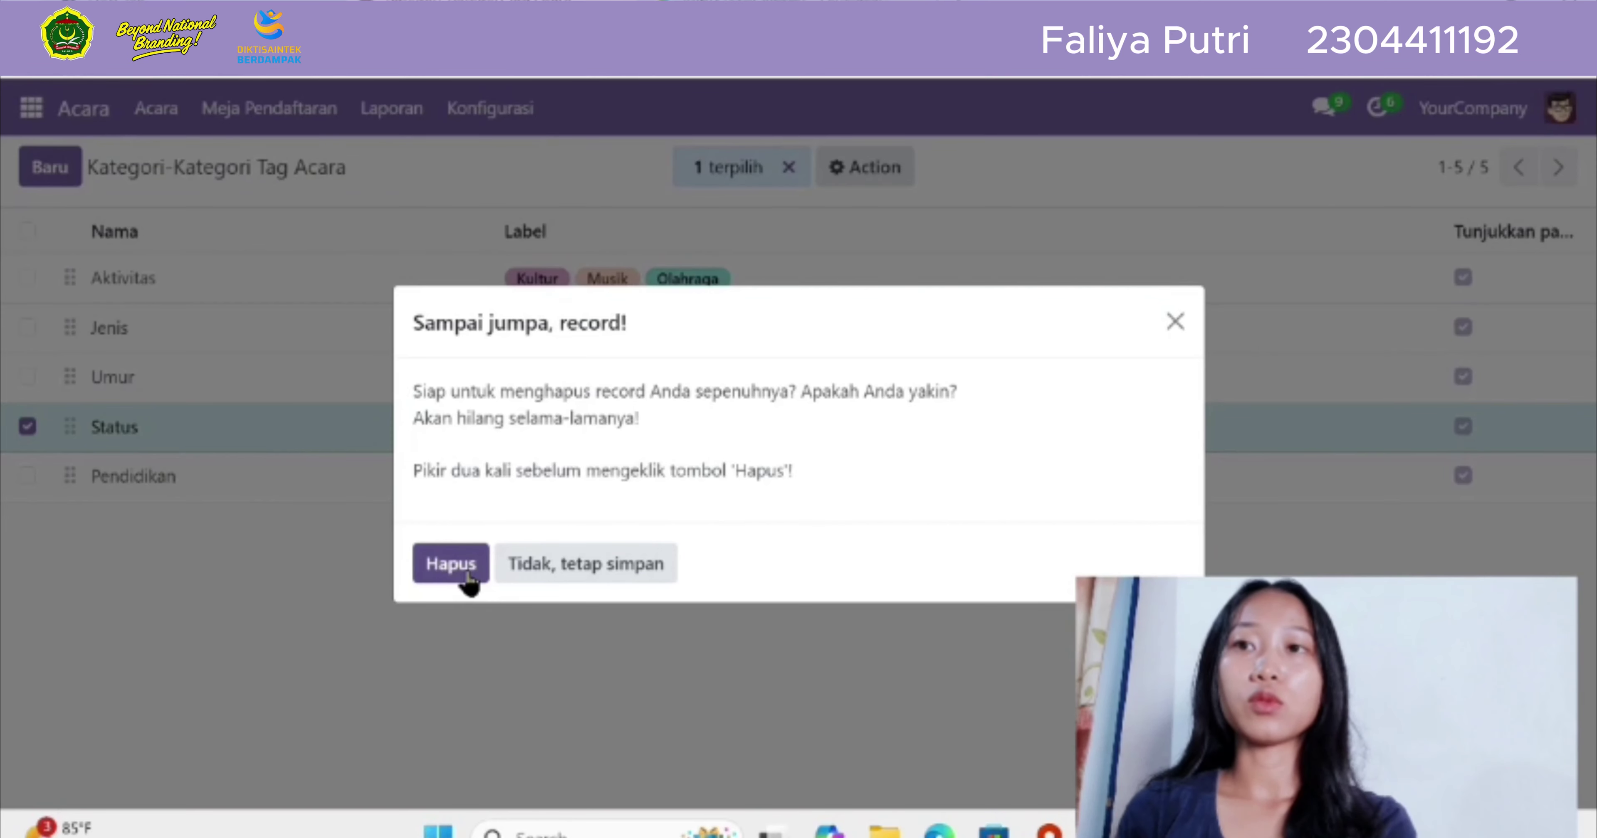
left_click(467, 575)
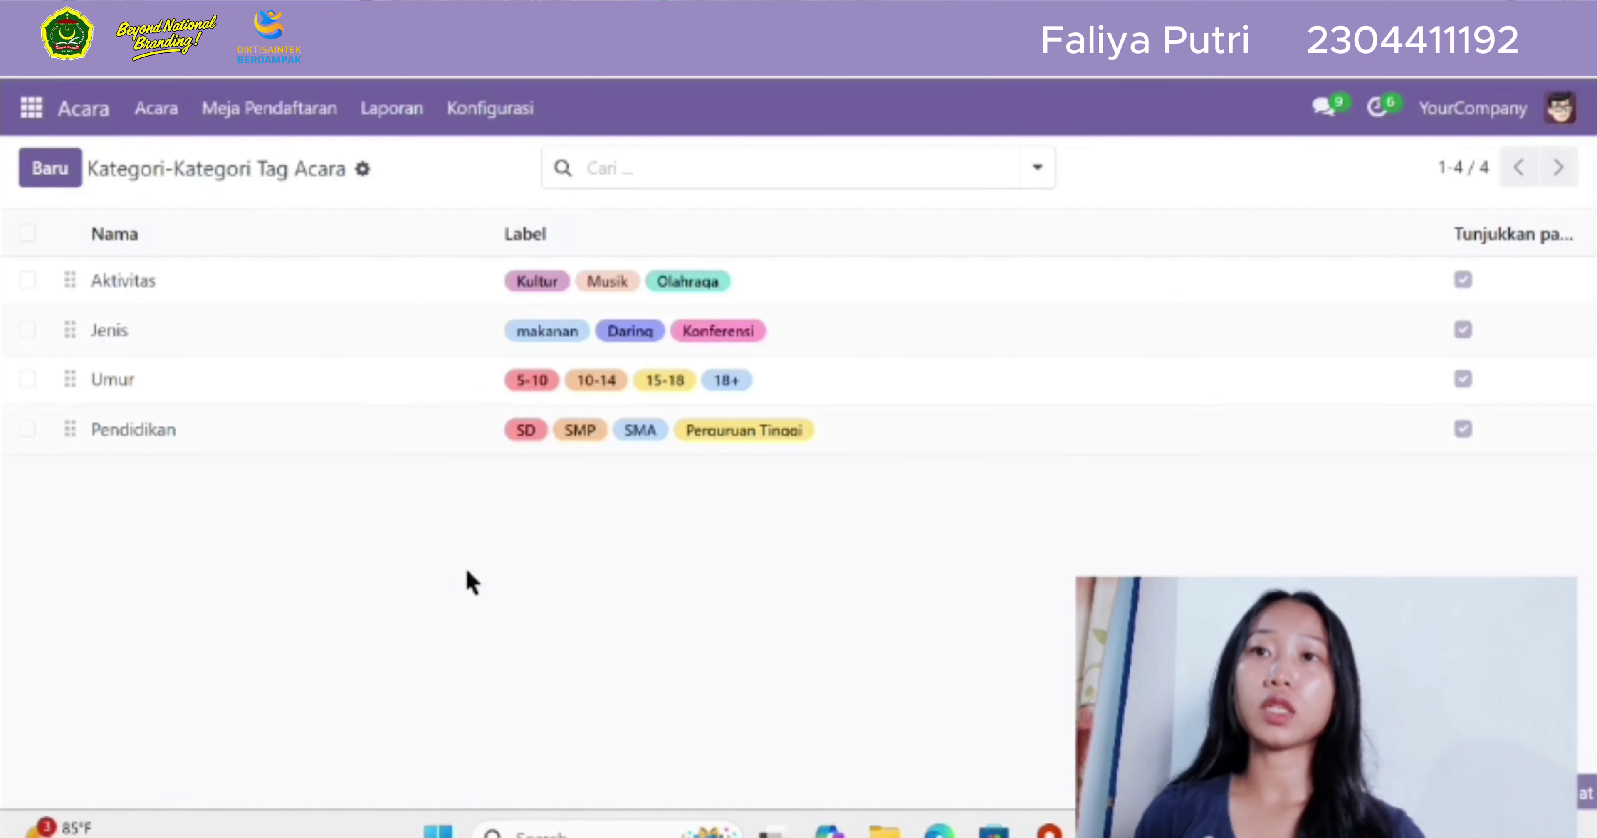